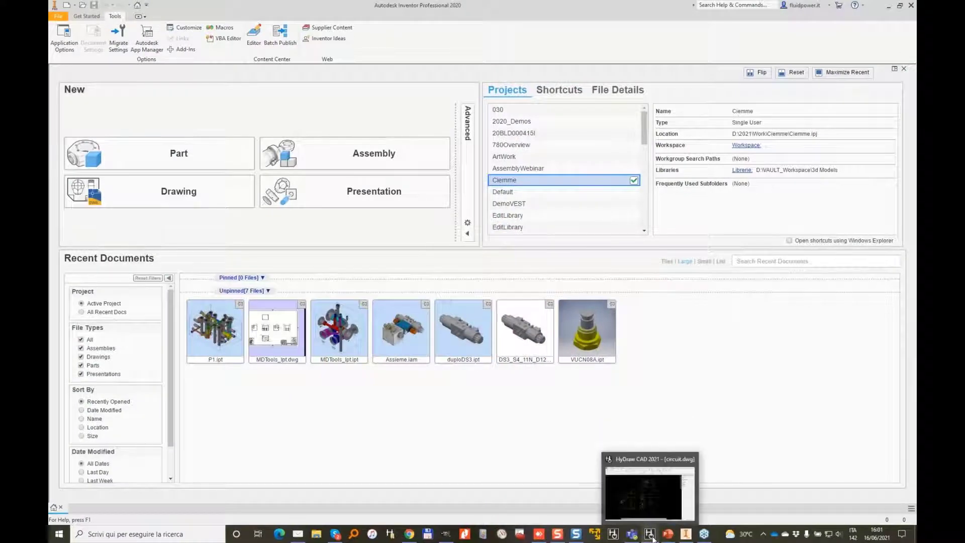
Step: Switch to the circuit drawing in HyDraw CAD and examine the hydraulic motor symbol, item 1, with its model data
left_click(652, 536)
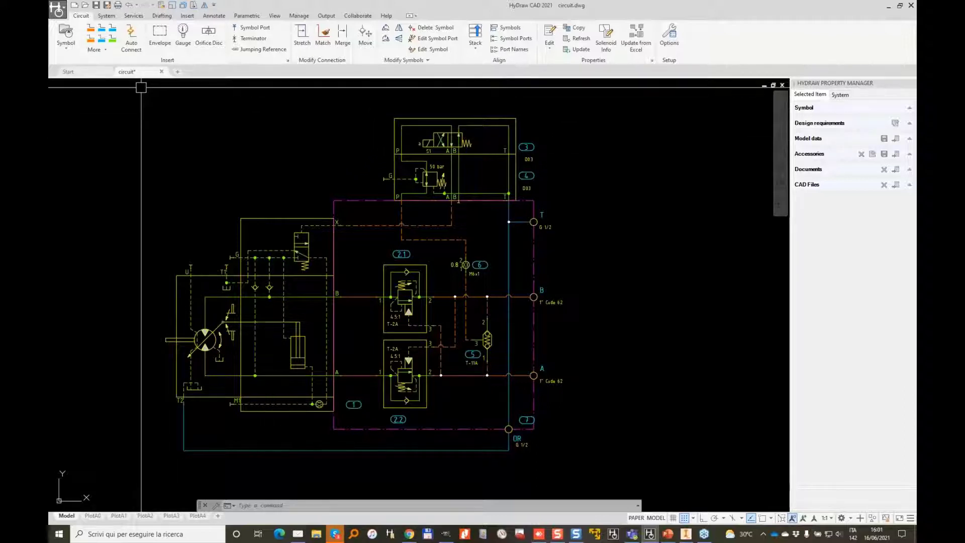
left_click(256, 256)
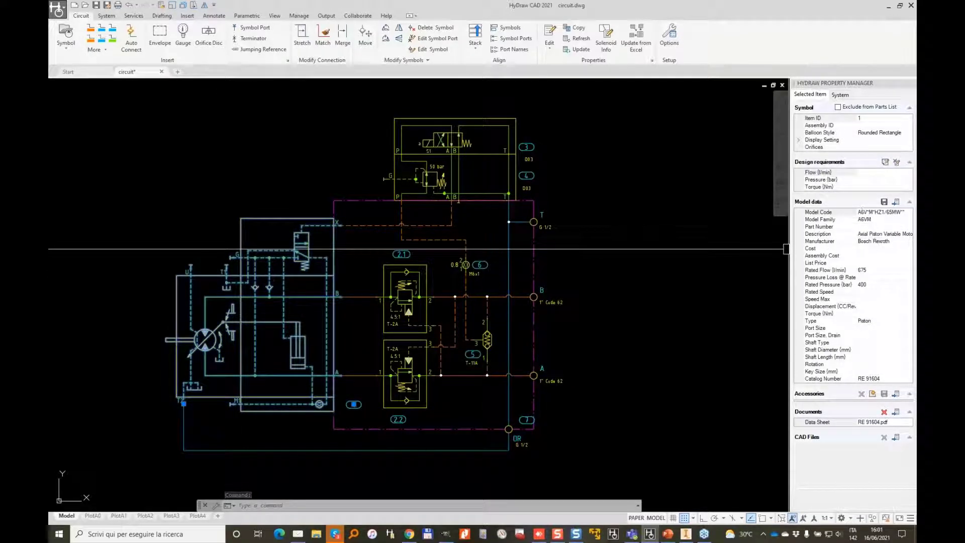
scroll(342, 257, "up", 2)
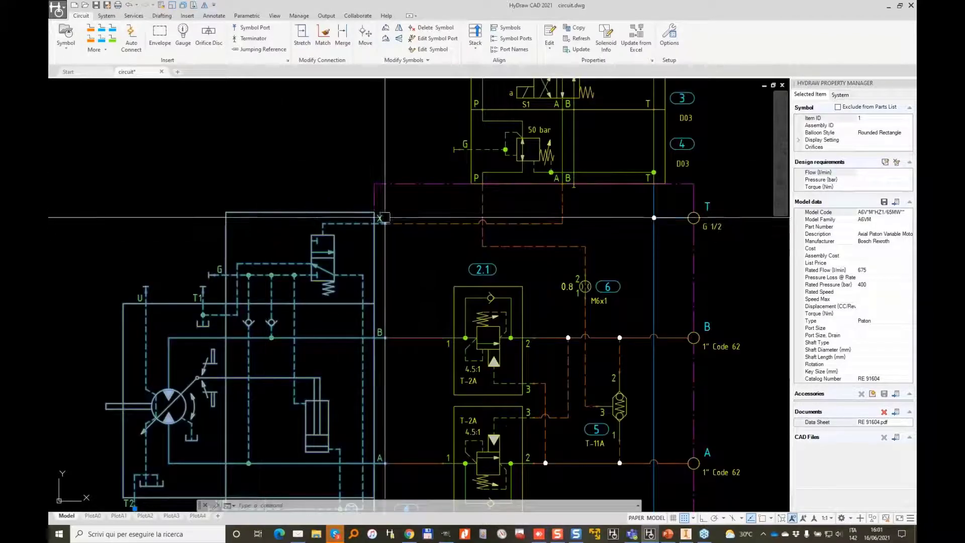
middle_click_drag(389, 270, 444, 213)
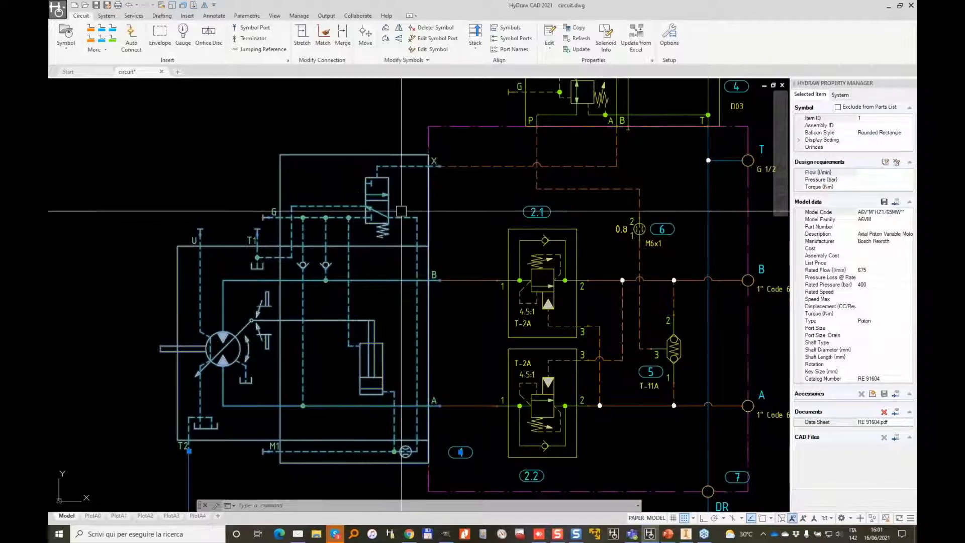
scroll(385, 197, "down", 4)
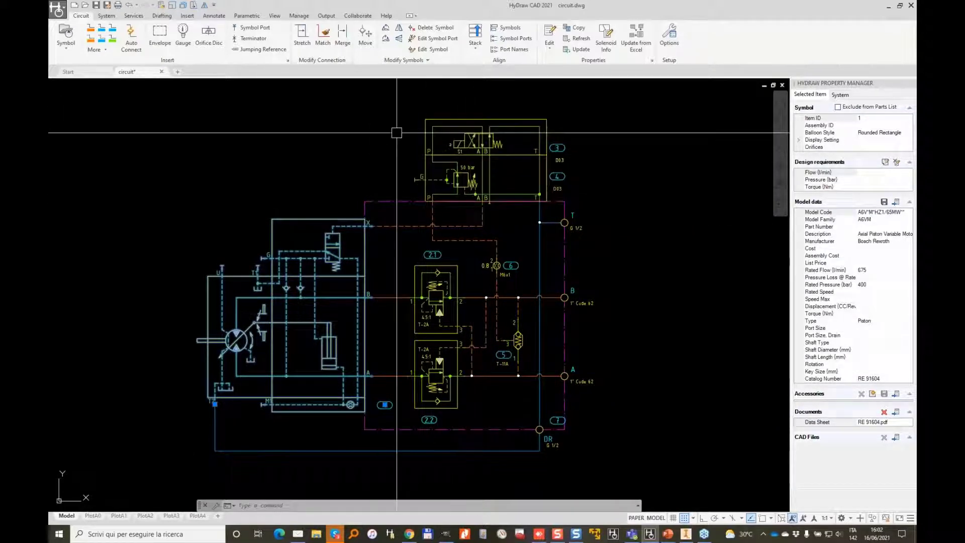
scroll(427, 346, "up", 3)
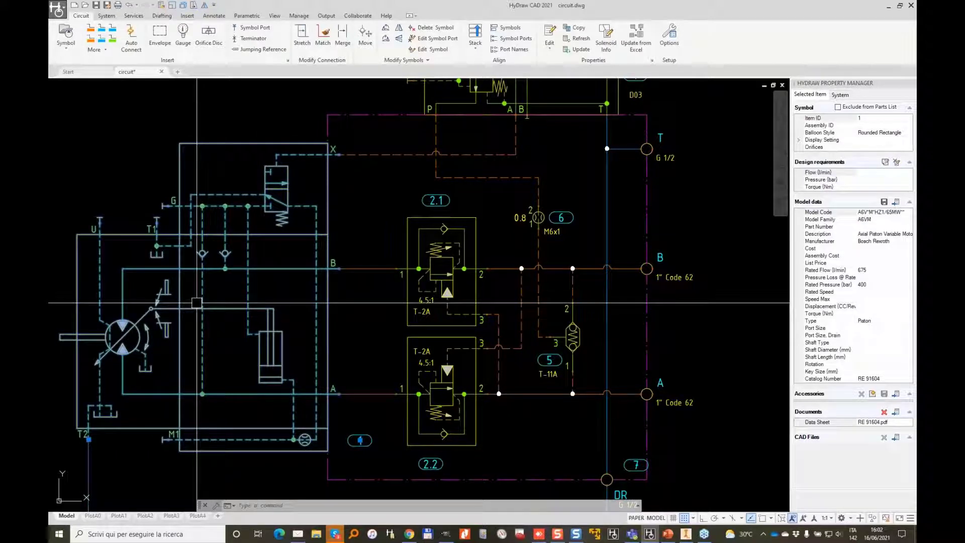
scroll(190, 221, "down", 2)
key("Escape")
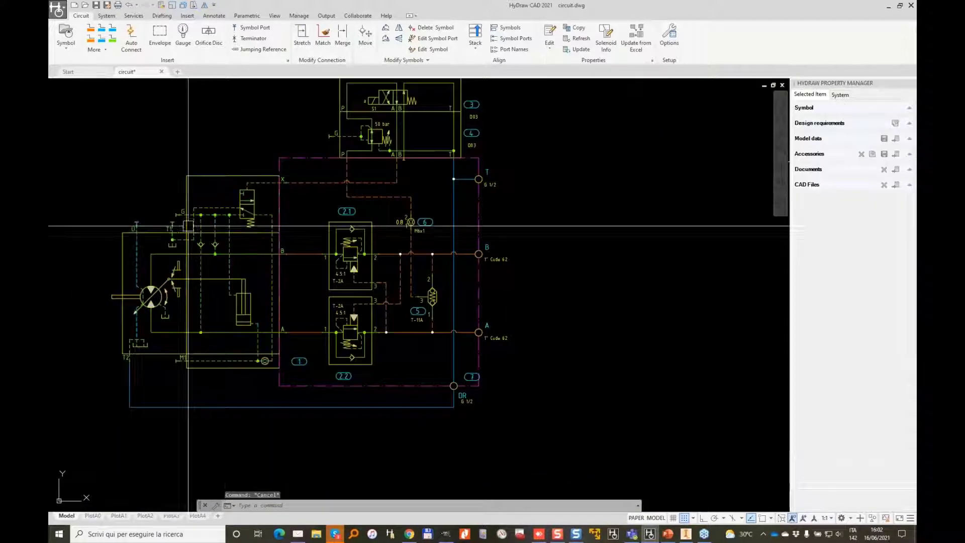
Step: Examine valves 2.1 and 2.2, shuttle valve 5, orifice 6 and the D03 valve stack in the circuit
scroll(419, 262, "up", 4)
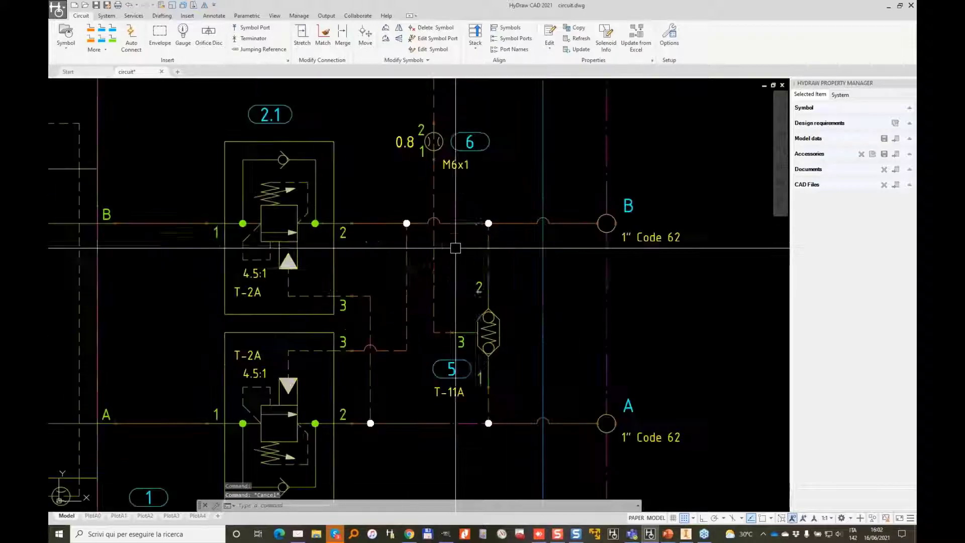
scroll(455, 247, "down", 1)
scroll(472, 222, "down", 1)
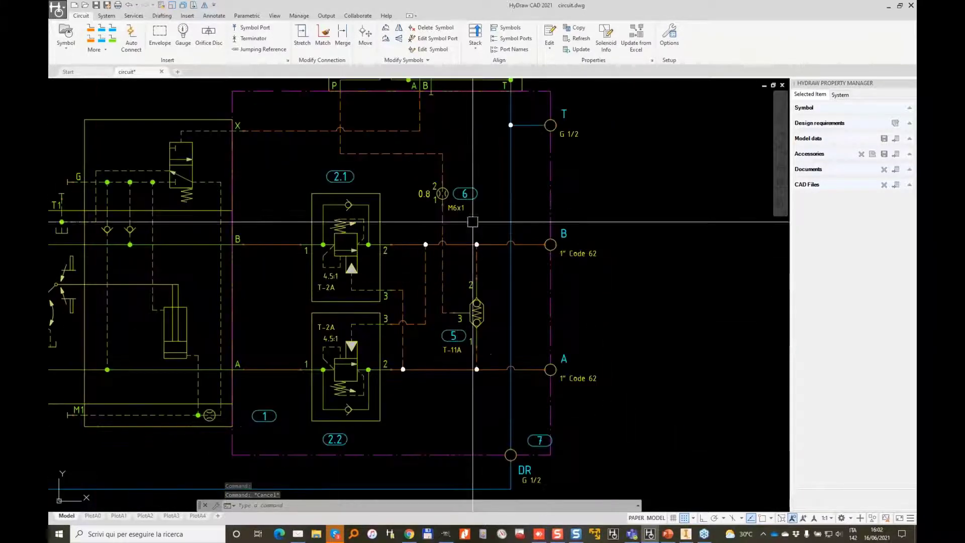
scroll(472, 221, "down", 2)
scroll(263, 274, "up", 2)
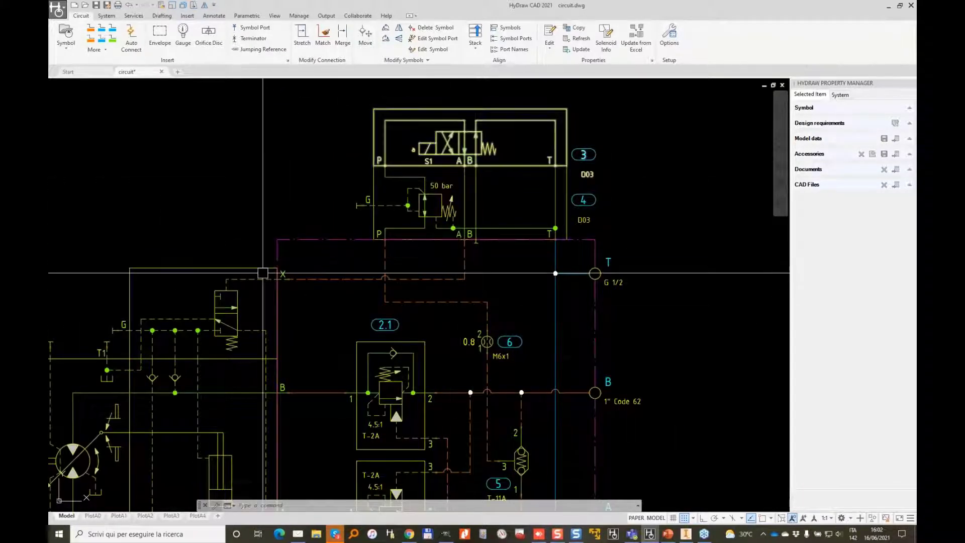
scroll(334, 323, "down", 2)
scroll(398, 222, "up", 1)
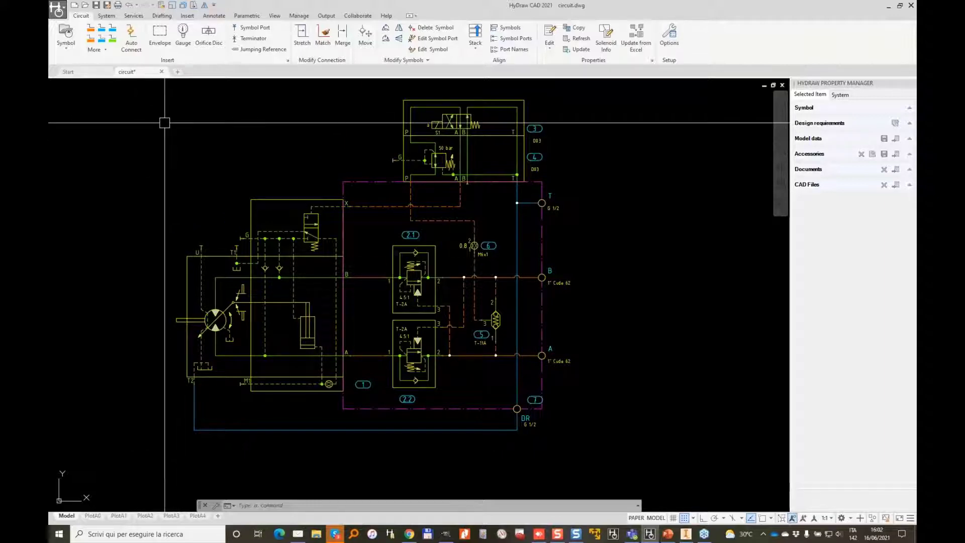
Step: Switch to the circuit image in GIMP and set the pencil's foreground colour to blue
left_click_drag(916, 91, 433, 1)
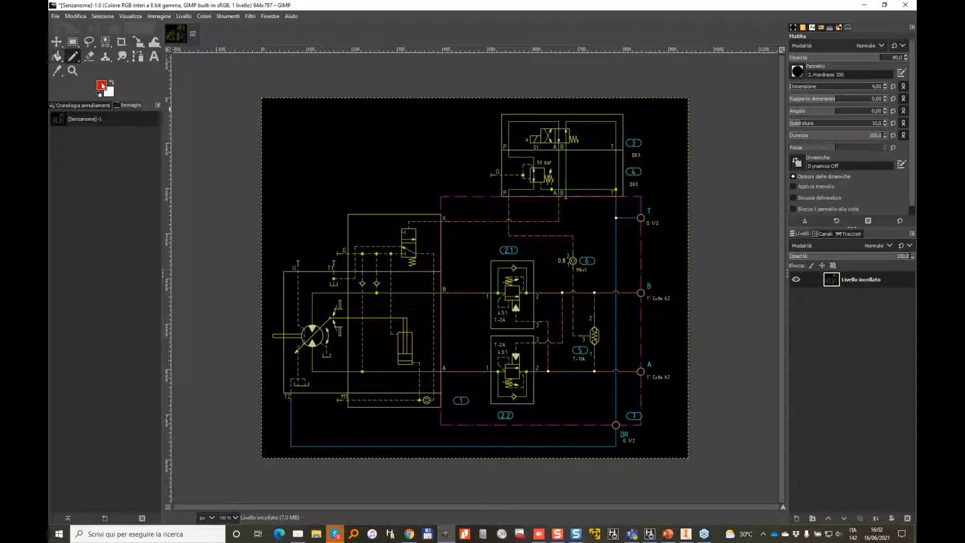
left_click(102, 85)
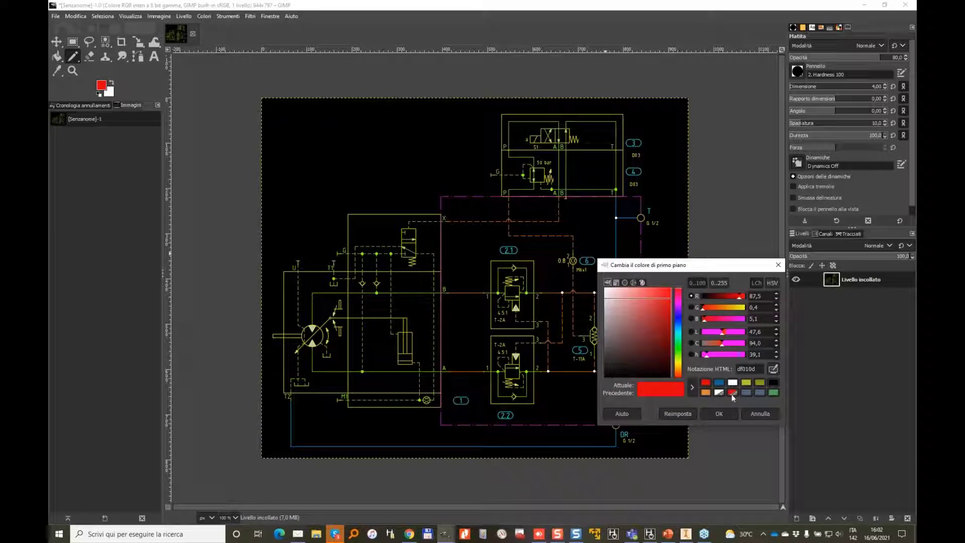
left_click(720, 383)
left_click(719, 414)
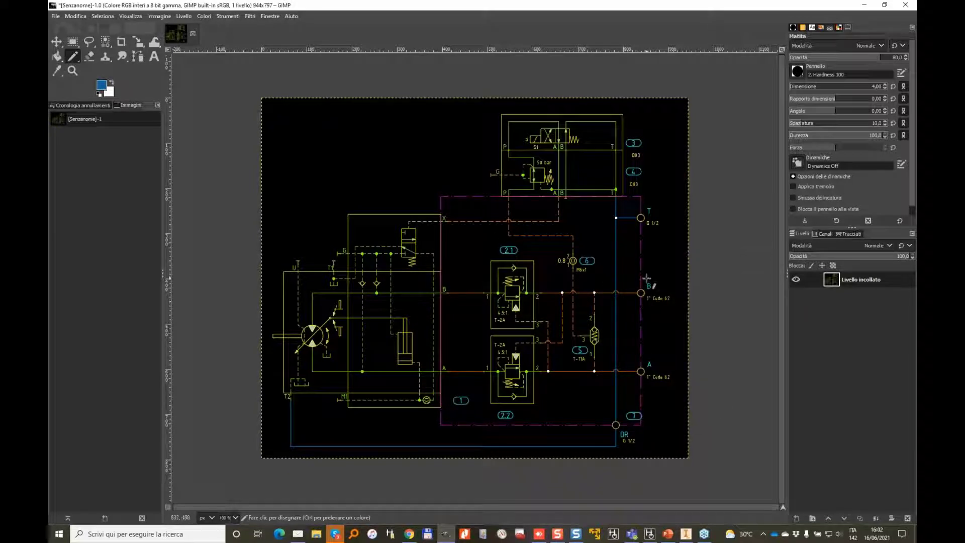
Step: Circle ports B and A in blue and trace the A line and the motor-side B line on the circuit image
mouse_move(646, 277)
left_mouse_down()
mouse_move(629, 289)
mouse_move(653, 275)
left_mouse_up()
mouse_move(629, 359)
left_mouse_down()
mouse_move(642, 352)
mouse_move(627, 371)
mouse_move(439, 372)
left_mouse_up()
left_click_drag(485, 294, 438, 295)
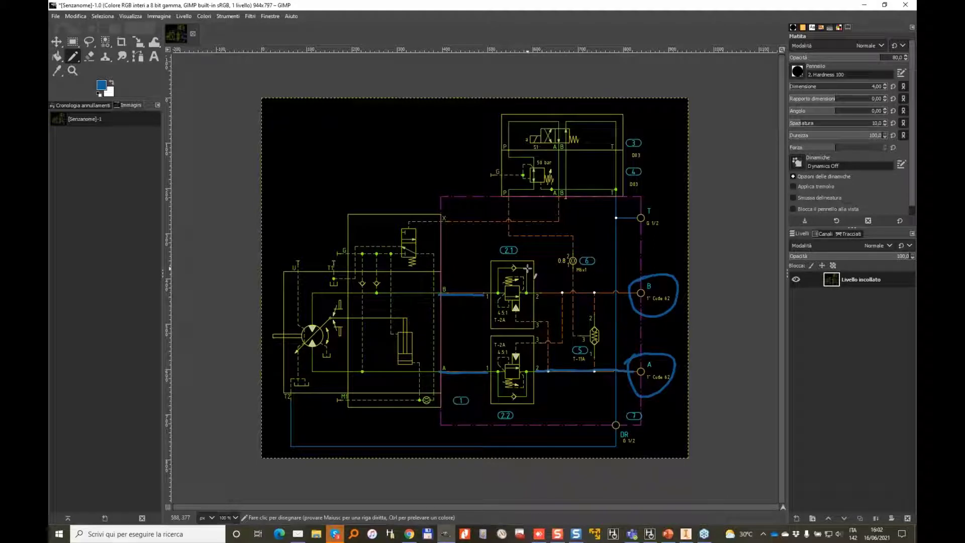
Step: Mark shuttle valve 5 and counterbalance valves 2.1 and 2.2 with freehand blue loops
mouse_move(581, 326)
left_mouse_down()
mouse_move(606, 347)
mouse_move(577, 315)
left_mouse_up()
mouse_move(491, 295)
left_mouse_down()
mouse_move(521, 277)
mouse_move(509, 274)
left_mouse_up()
left_click_drag(513, 354, 483, 337)
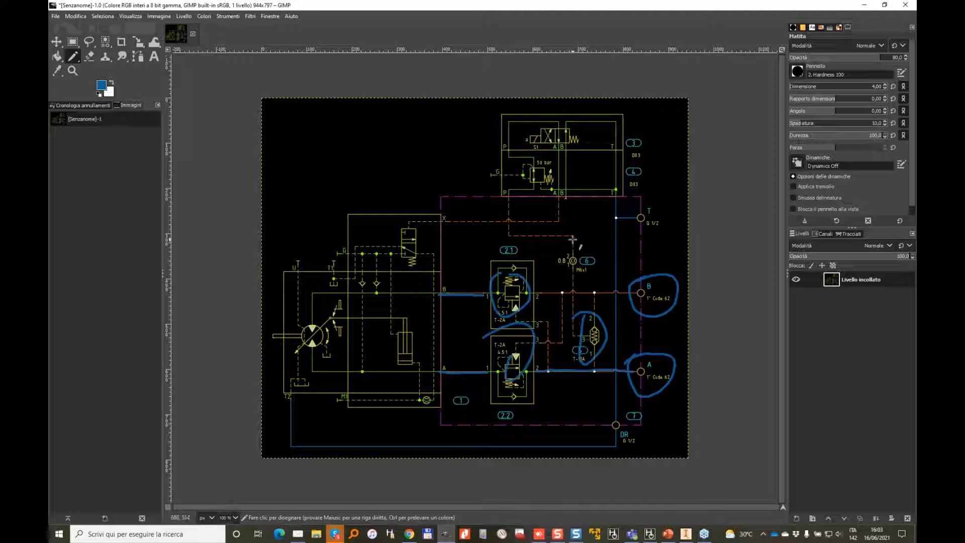
Step: Trace in blue the line from orifice 6 to port P, the port B line and the pilot line to valve 2.2
mouse_move(573, 240)
left_mouse_down()
mouse_move(511, 234)
mouse_move(511, 189)
left_mouse_up()
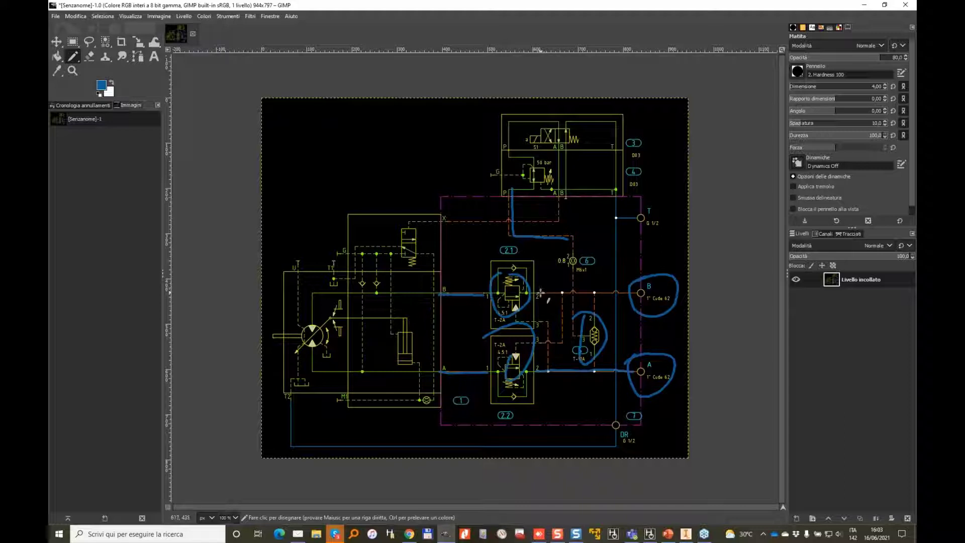
left_click_drag(561, 293, 638, 293)
mouse_move(563, 293)
left_mouse_down()
mouse_move(550, 337)
mouse_move(527, 333)
left_mouse_up()
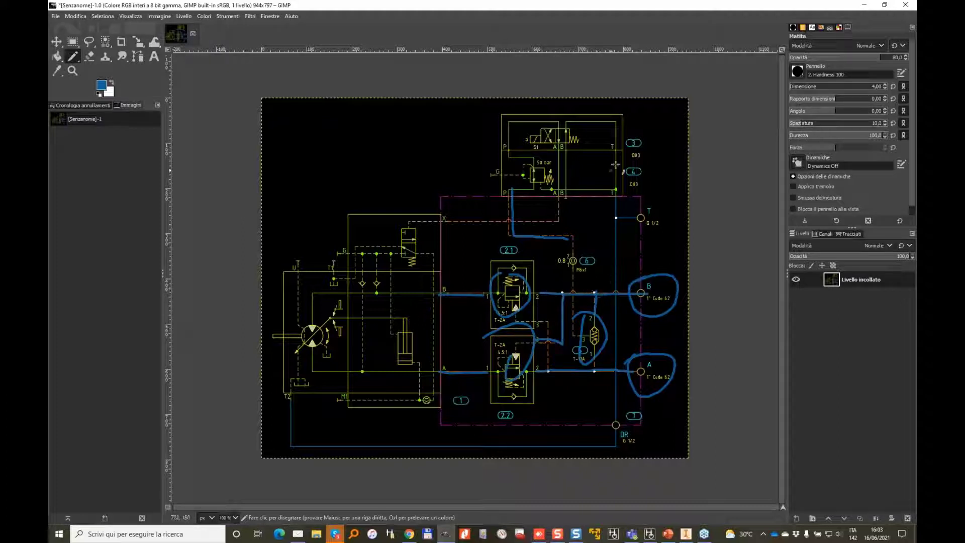
Step: Switch to Autodesk Inventor, create a new part and bring up the MDTools 780 commands
left_click(864, 5)
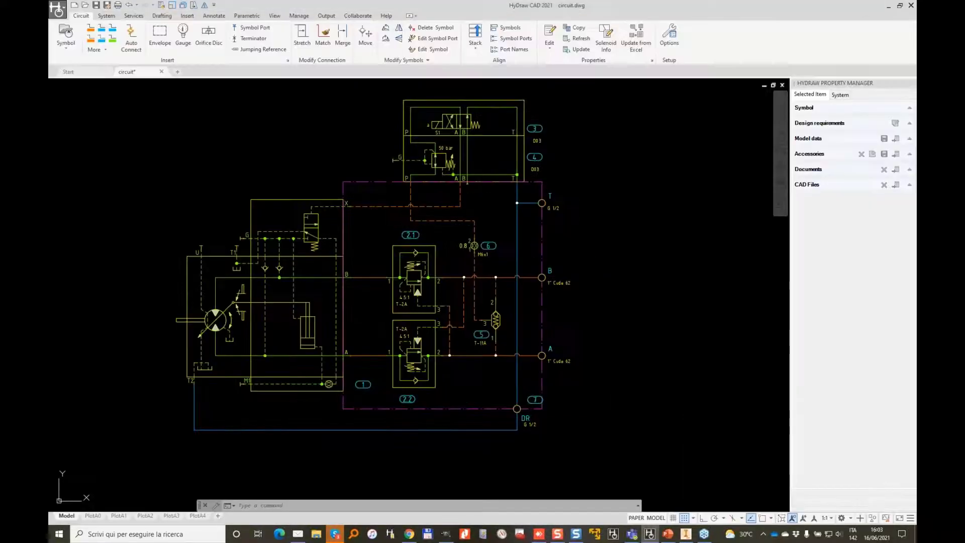
left_click(684, 535)
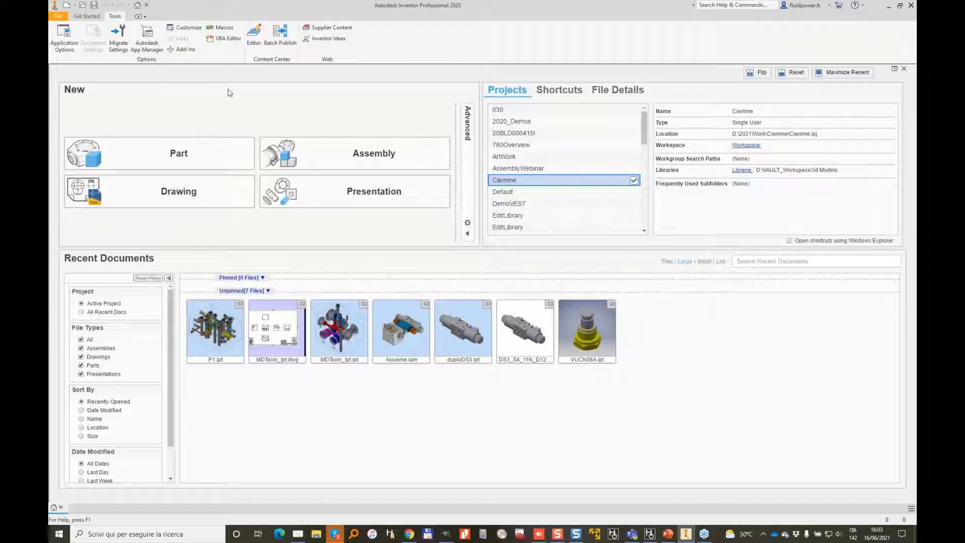
left_click(191, 156)
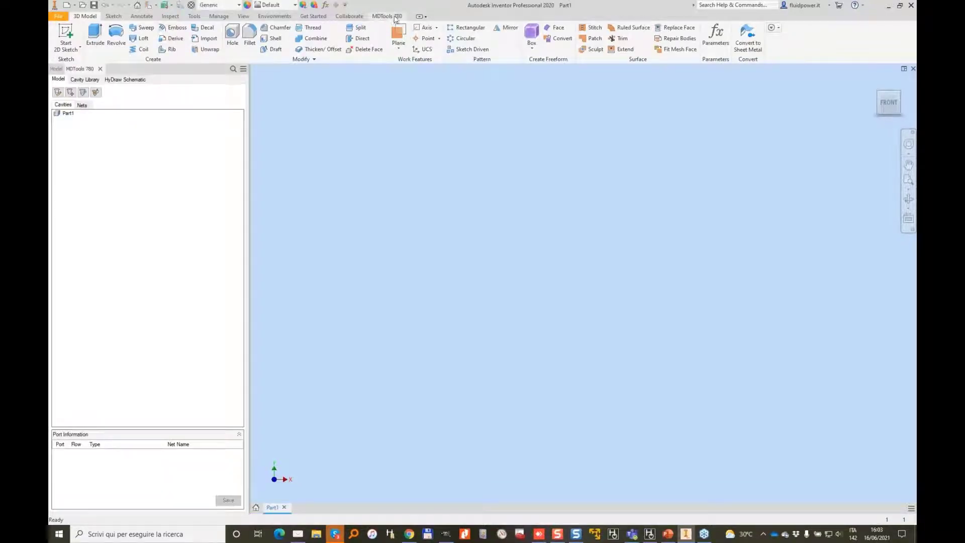
left_click(396, 17)
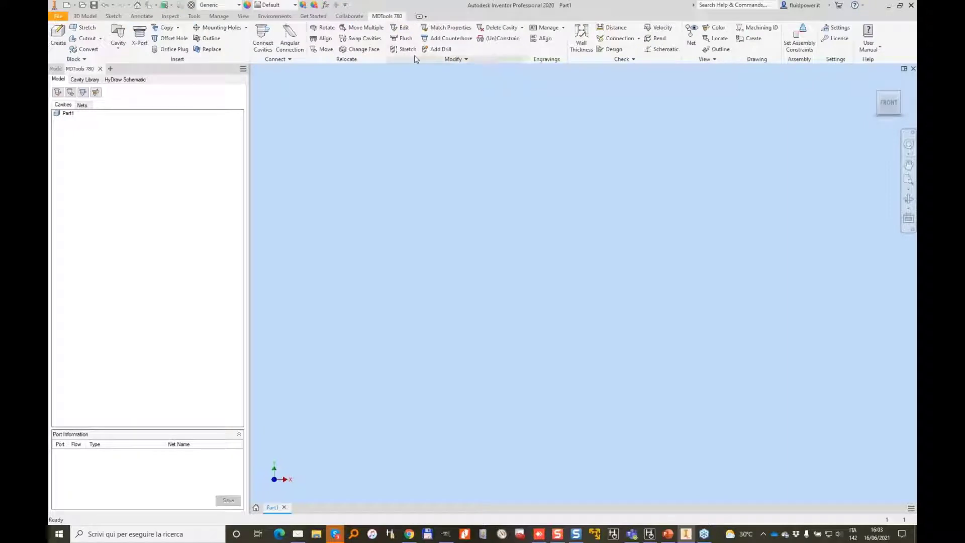
Step: Open the A6VM-080-HZ7 motor part from the Bosch Rexroth folder of the project's 3D model library
left_click(82, 6)
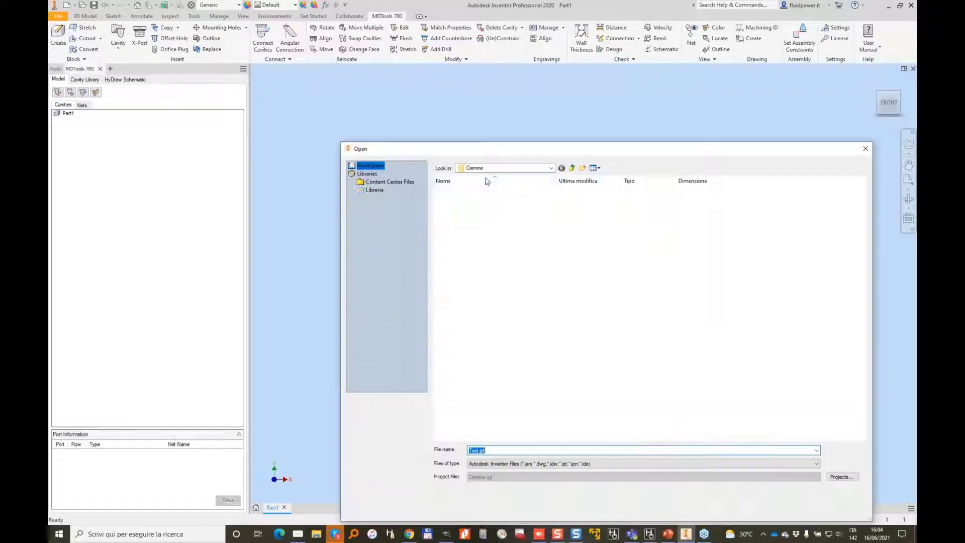
left_click(373, 190)
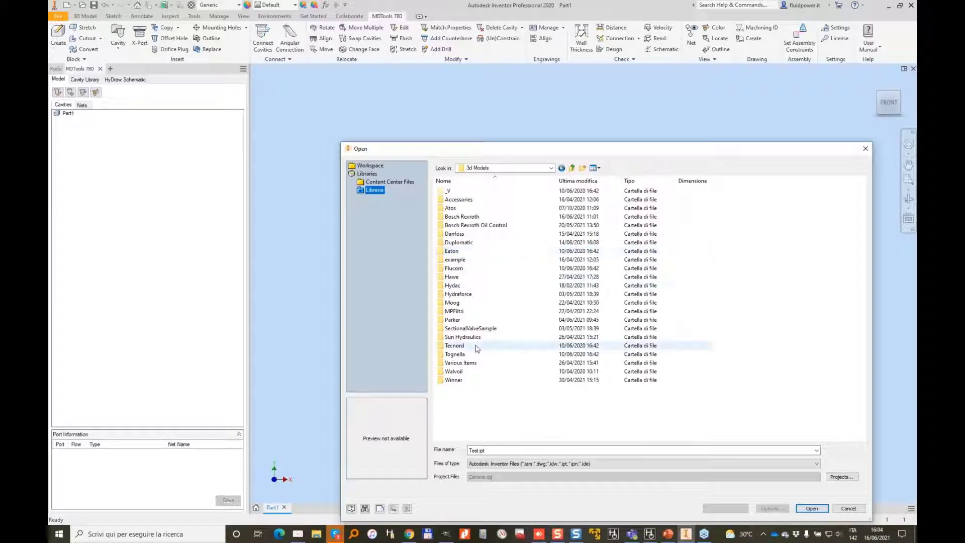
double_click(461, 216)
scroll(482, 291, "down", 15)
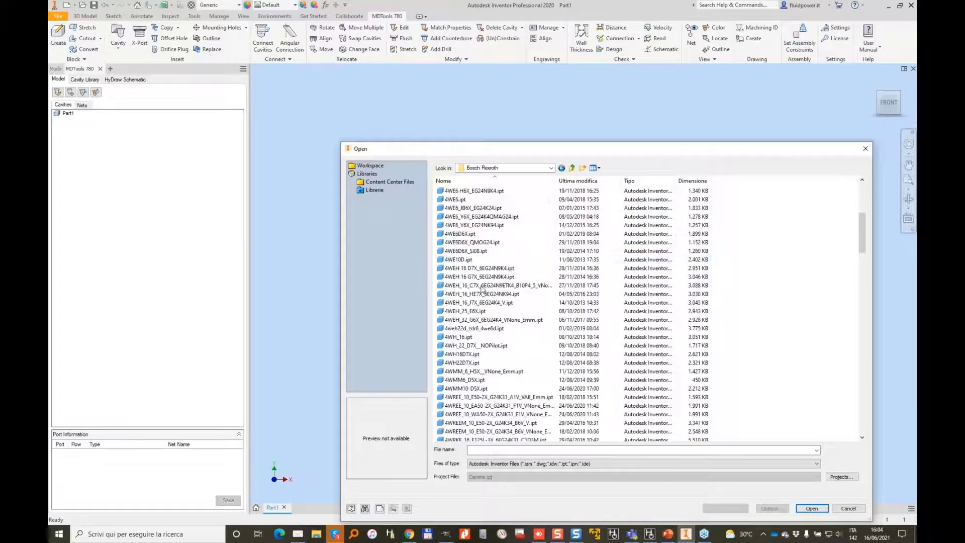
double_click(496, 295)
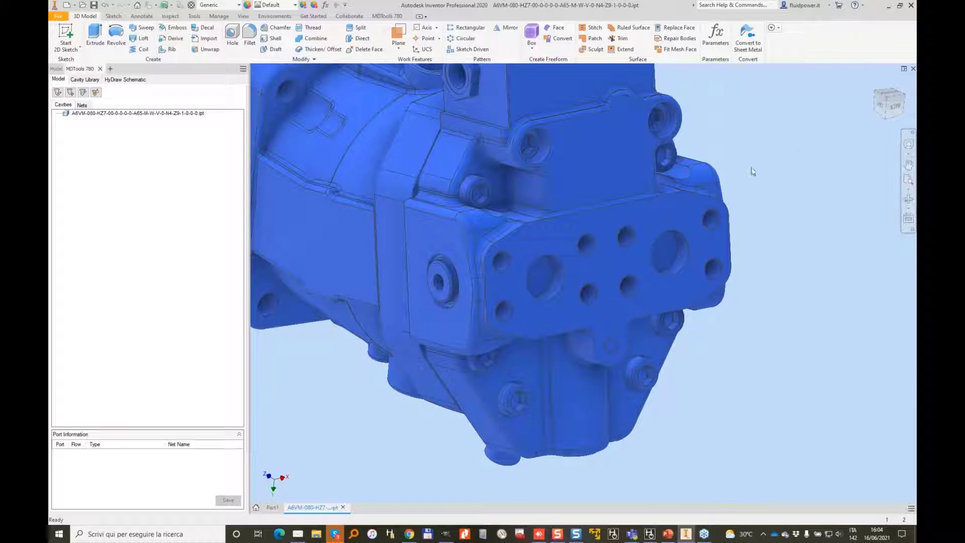
Step: Measure the centre distance between the two large ports on the motor's connection face
key("m")
left_click(559, 279)
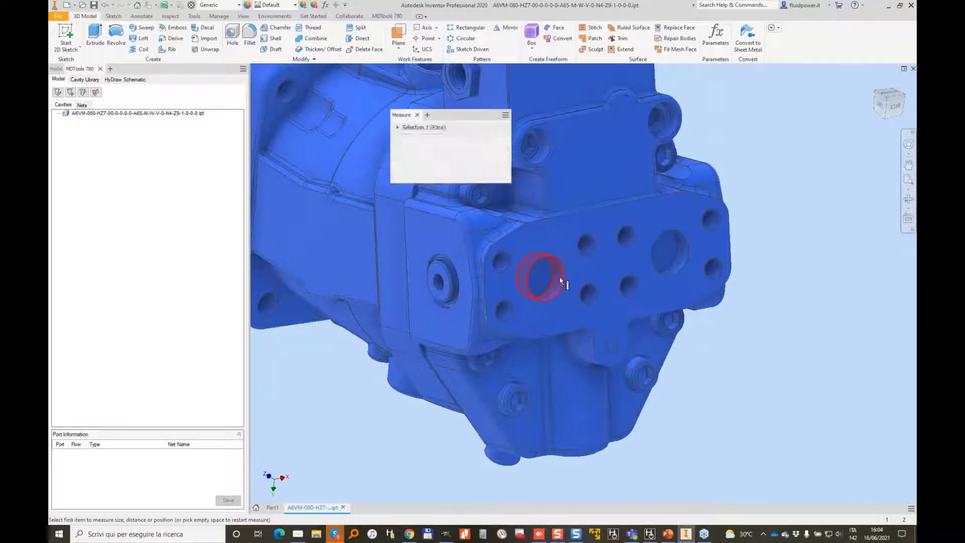
left_click(679, 254)
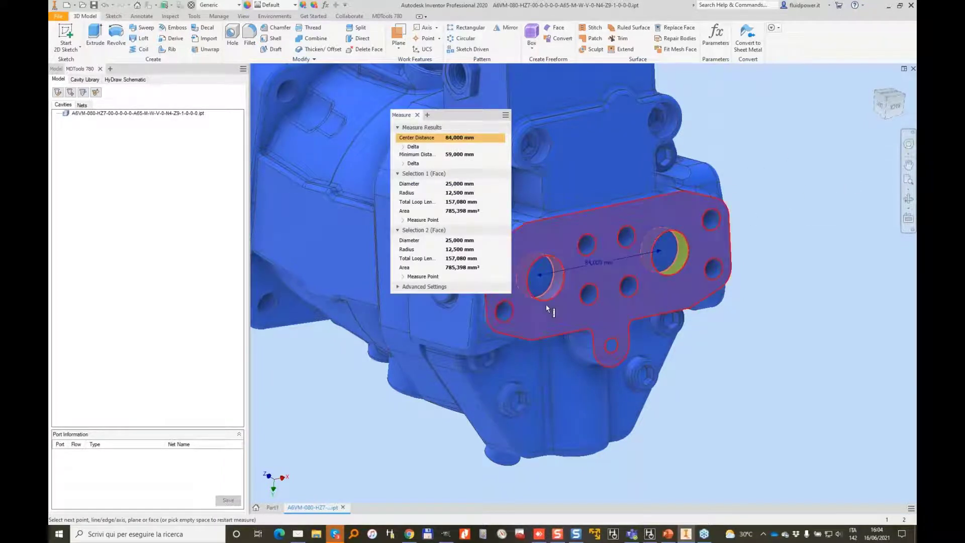
key("Escape")
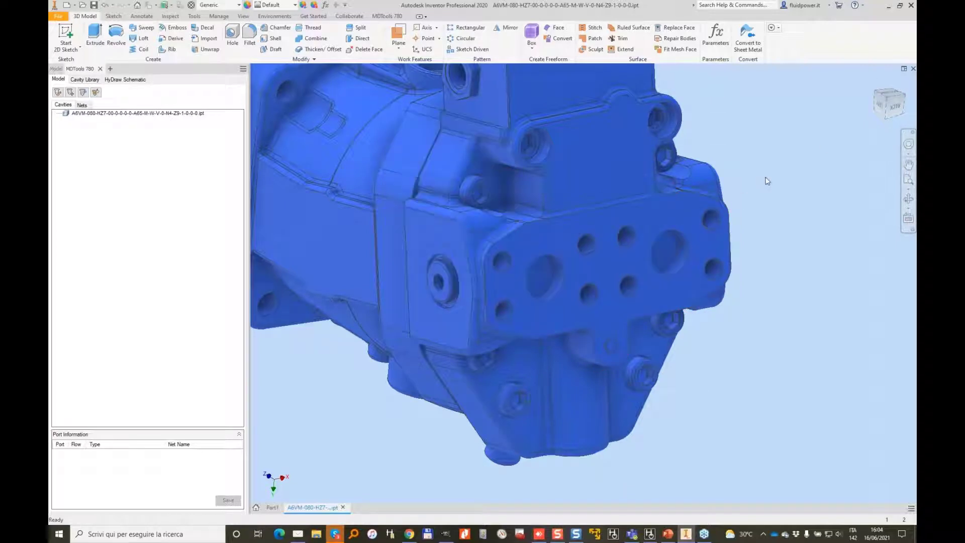
scroll(764, 181, "down", 5)
middle_click_drag(762, 184, 633, 266, "shift")
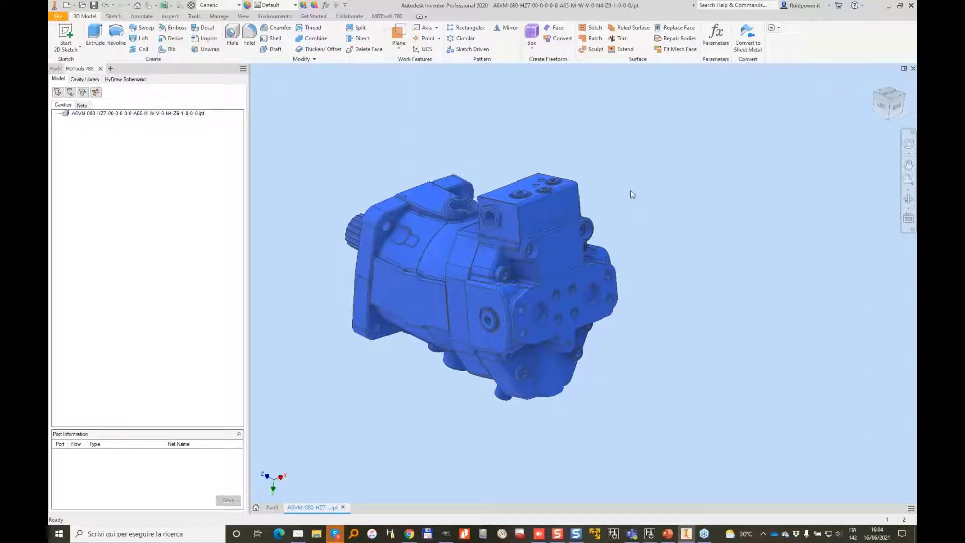
middle_click_drag(631, 194, 593, 189, "shift")
scroll(706, 116, "up", 4)
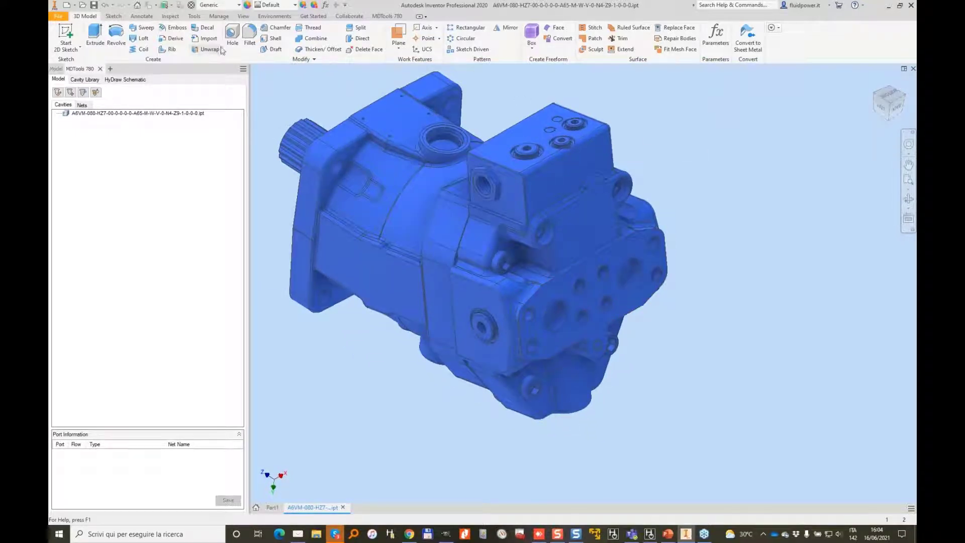
Step: Create an aluminium manifold block measuring 200 x 150 x 100 mm in the empty Part1 document
left_click(387, 16)
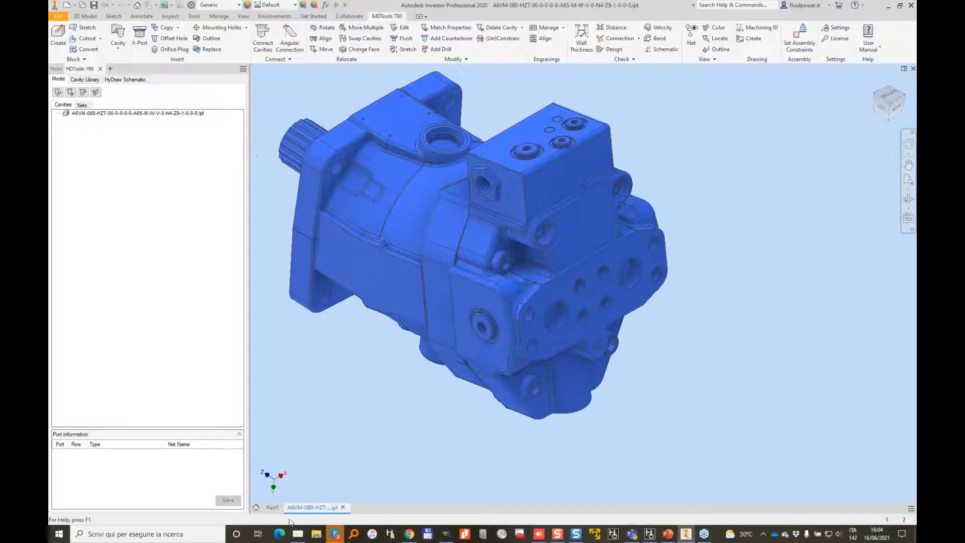
left_click(272, 507)
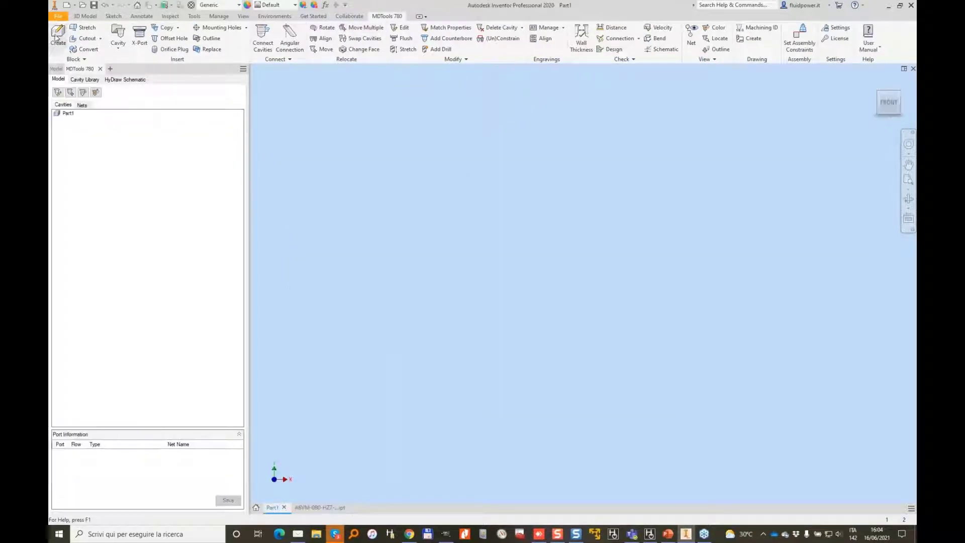
left_click(58, 36)
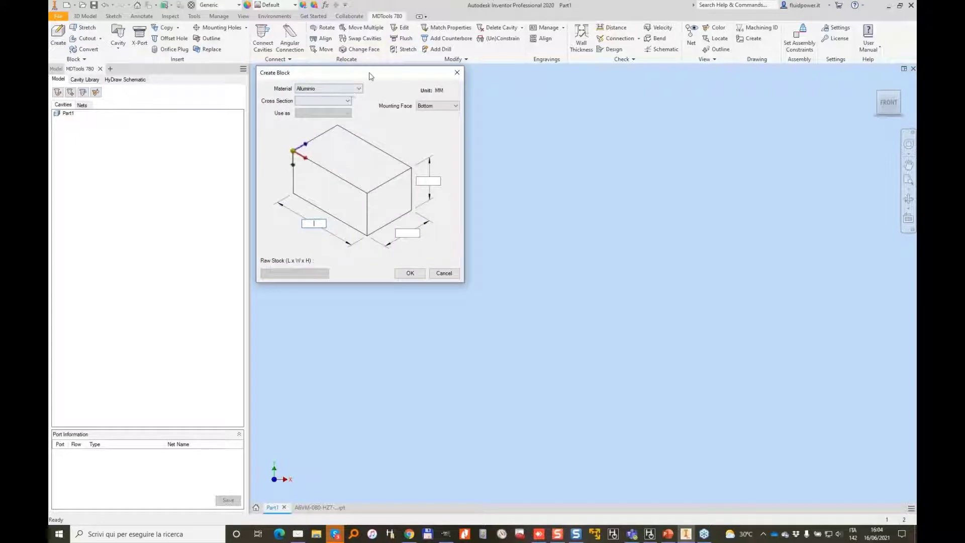
left_click_drag(373, 78, 520, 111)
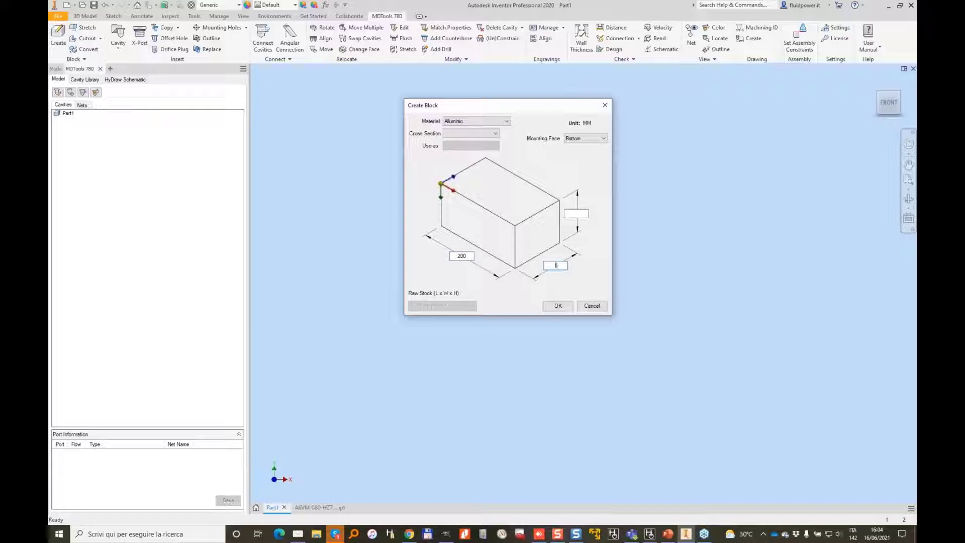
type("100")
key("Return")
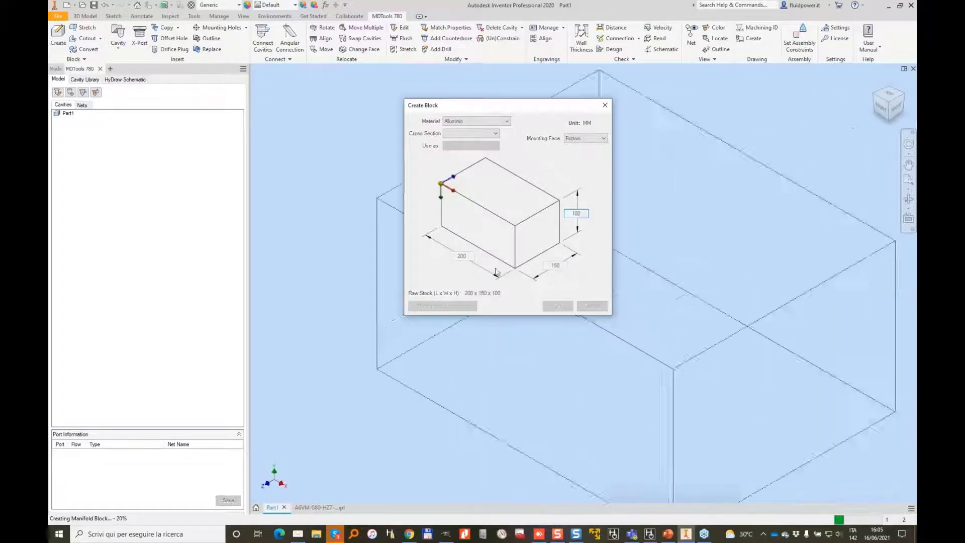
Step: Choose the 1" Code 62 footprint from the cavity library for insertion, with component ID MA and net name MA
middle_click_drag(746, 116, 485, 314, "shift")
left_click(453, 249)
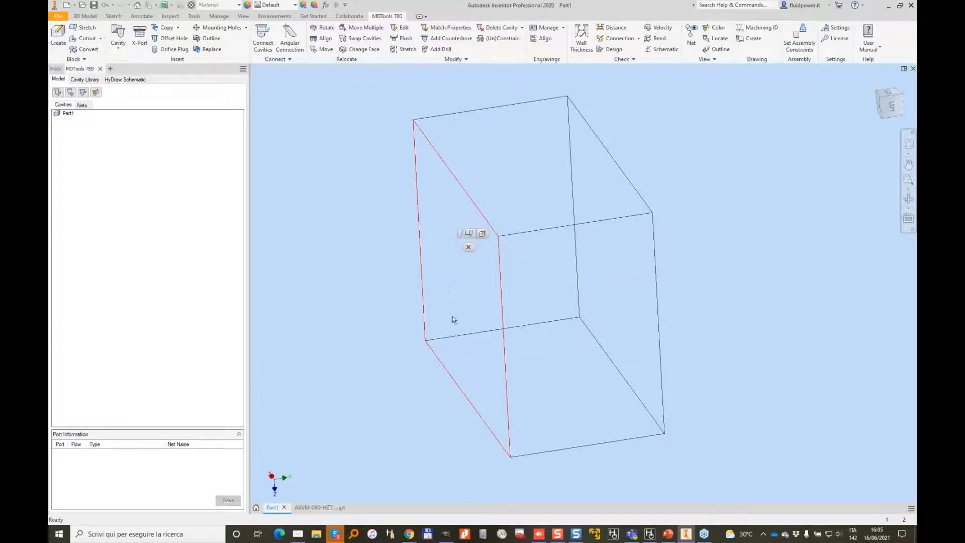
scroll(398, 264, "down", 1)
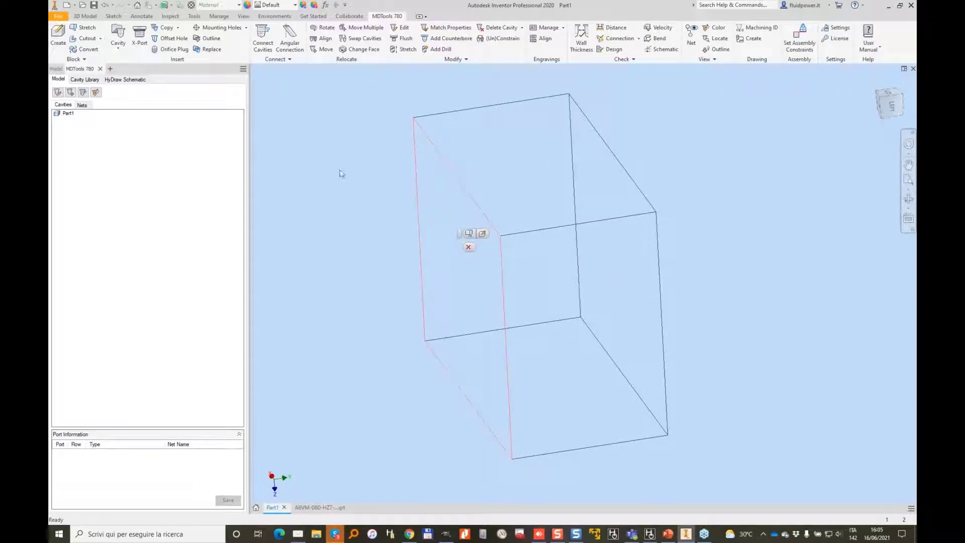
left_click(87, 80)
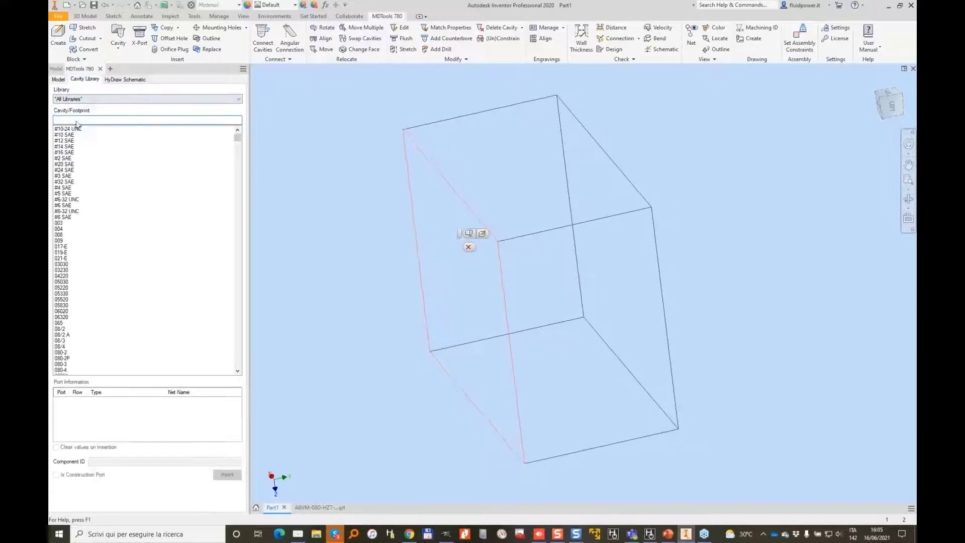
type("1\"")
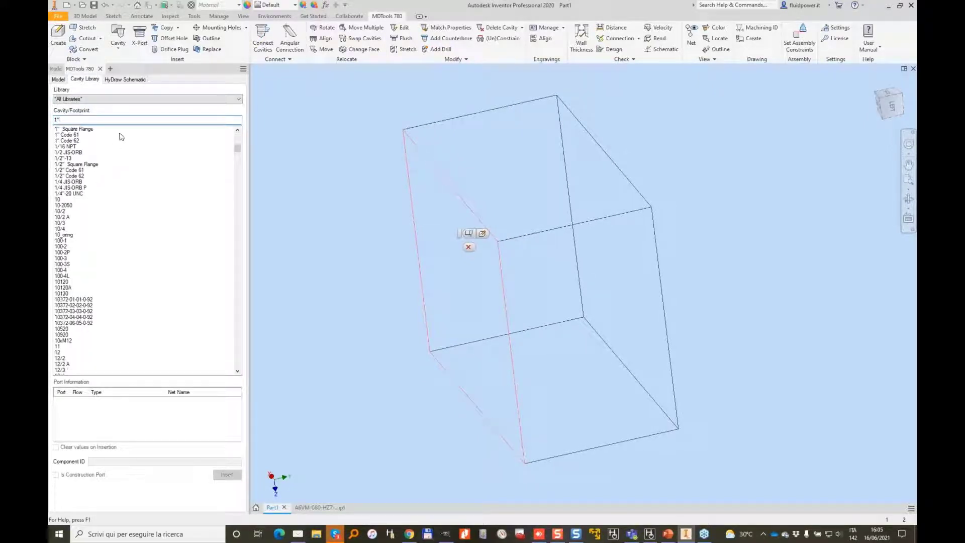
left_click(92, 134)
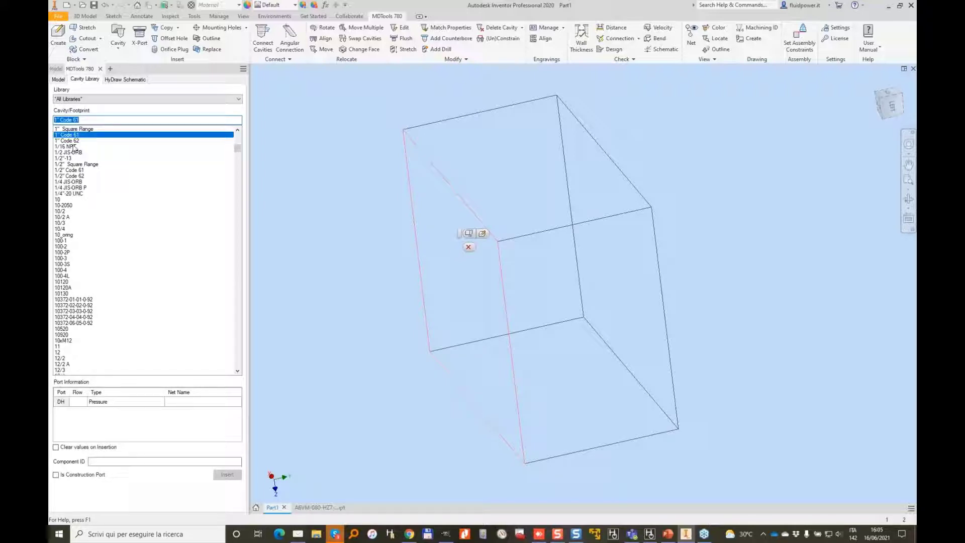
left_click(79, 141)
left_click(124, 462)
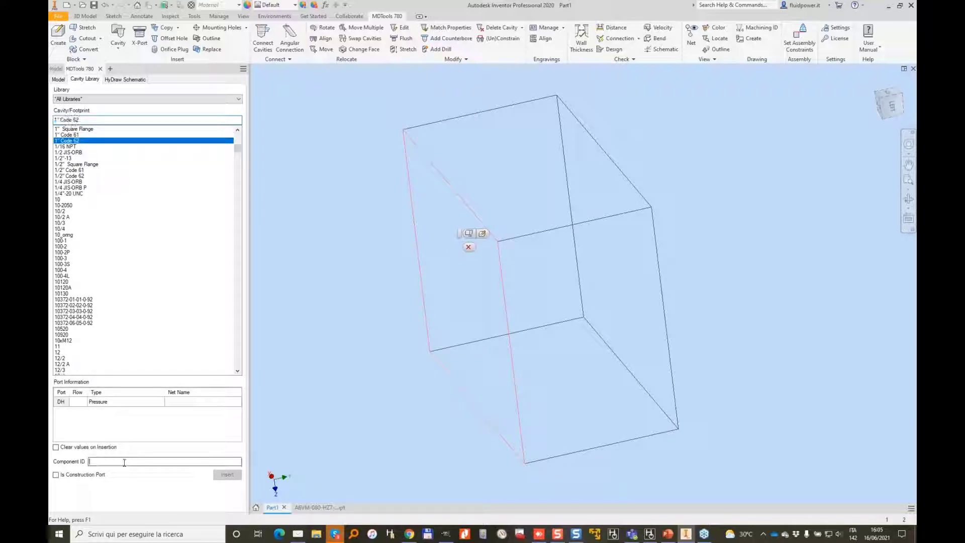
type("M")
type("MA")
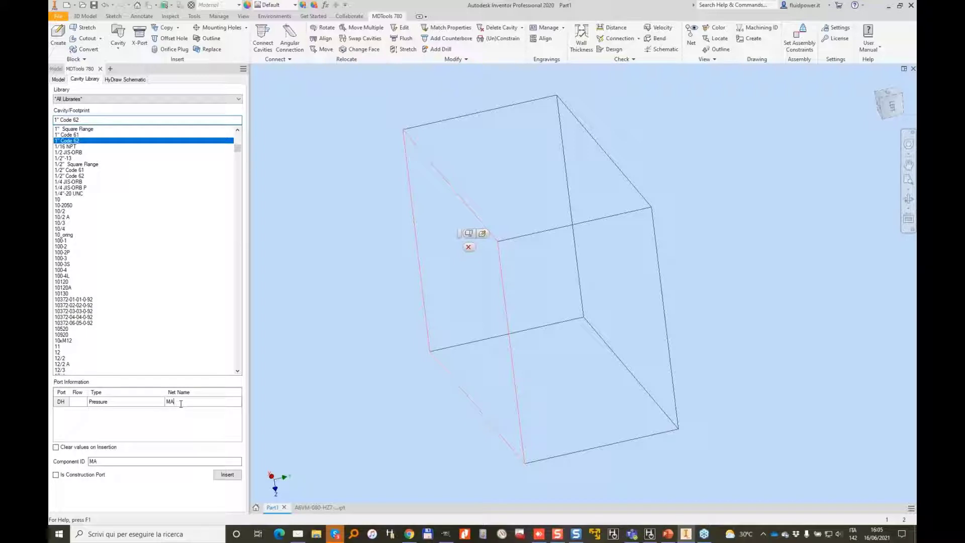
left_click(227, 474)
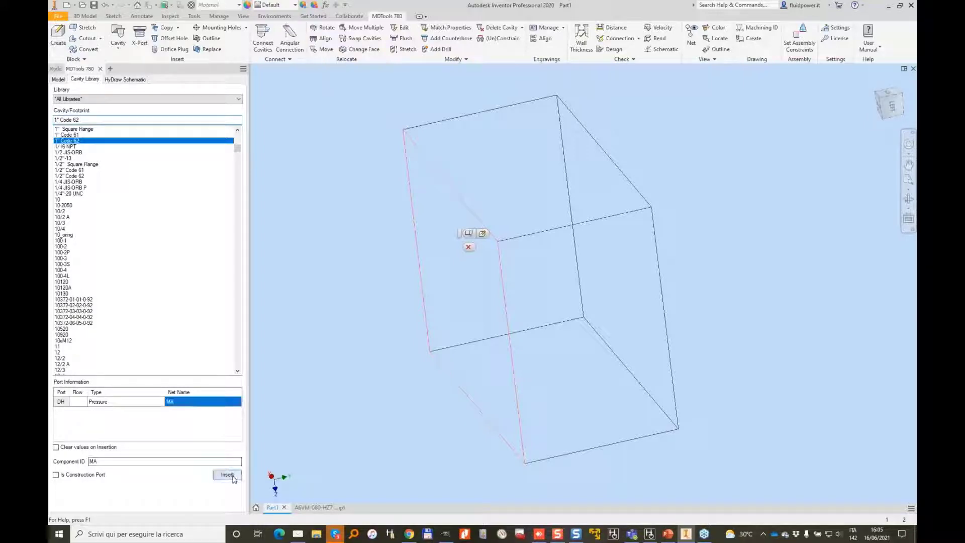
Step: Place the MA flange footprint on the block's bottom face, rotated upright, at X 60 and Y 70 mm
left_click(477, 322)
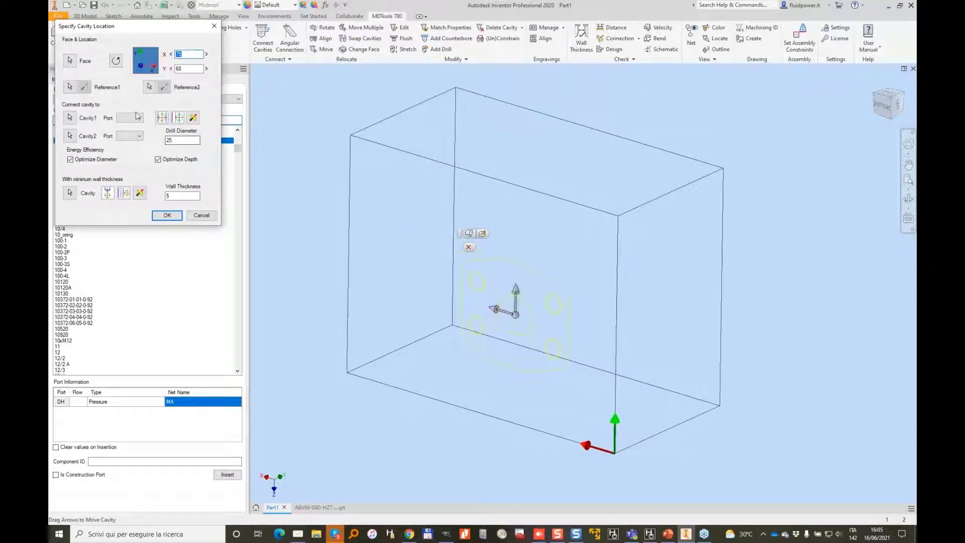
left_click(116, 61)
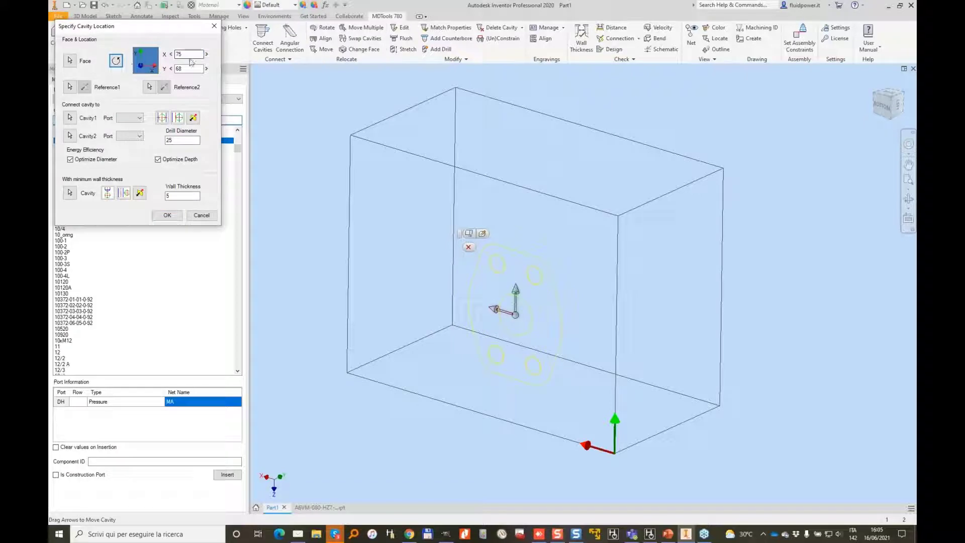
left_click_drag(496, 311, 513, 316)
type("60")
key("Tab")
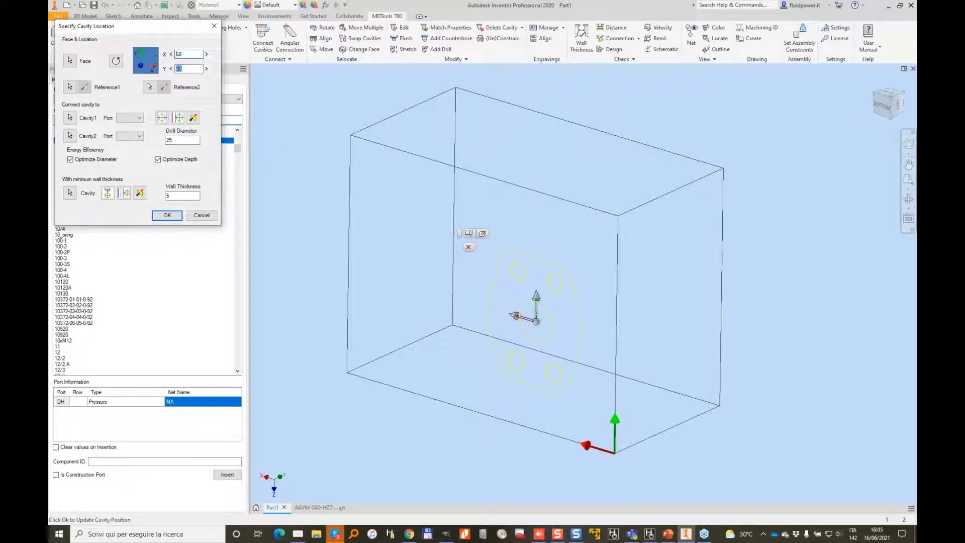
type("70")
key("Tab")
key("Return")
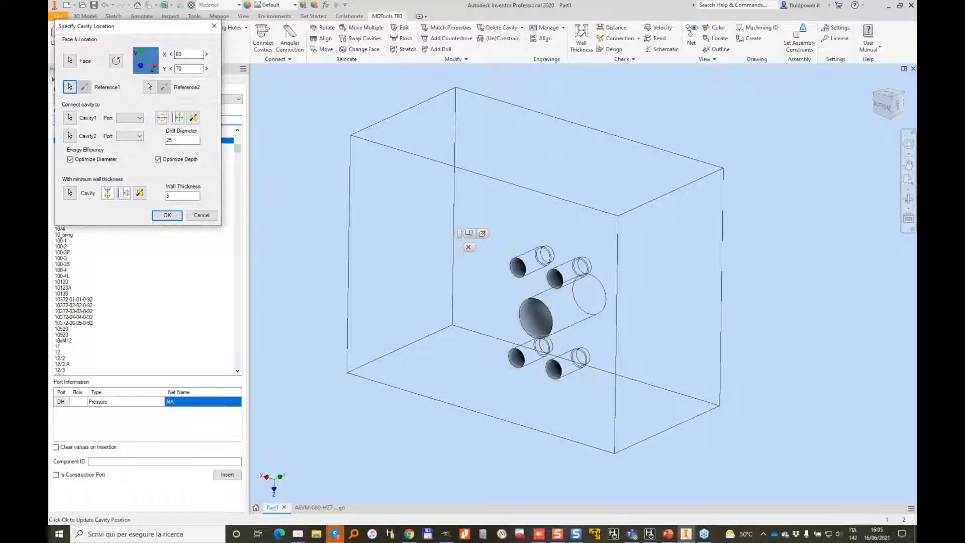
Step: Start inserting a second 1" Code 62 footprint with net name MB and component ID MB
left_click(191, 401)
type("MB")
left_click(142, 462)
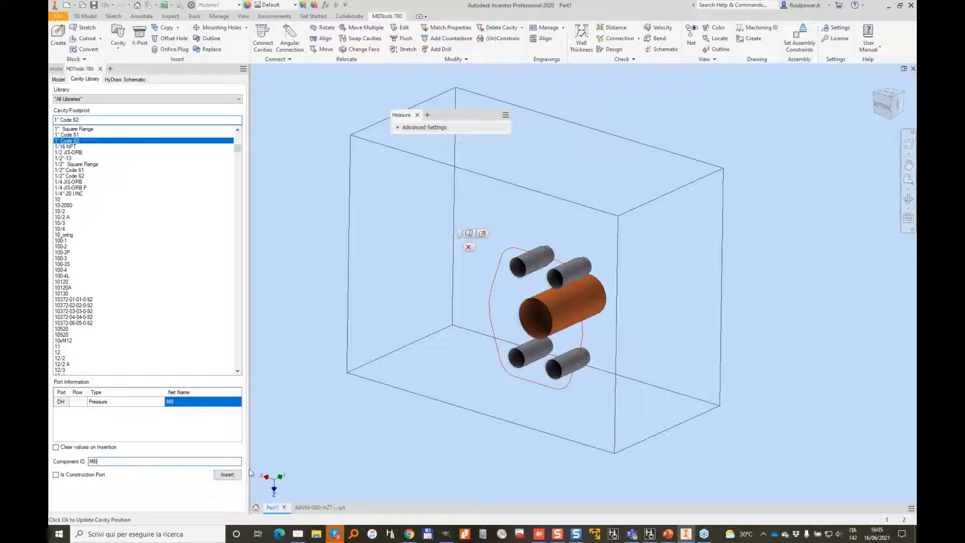
left_click(227, 474)
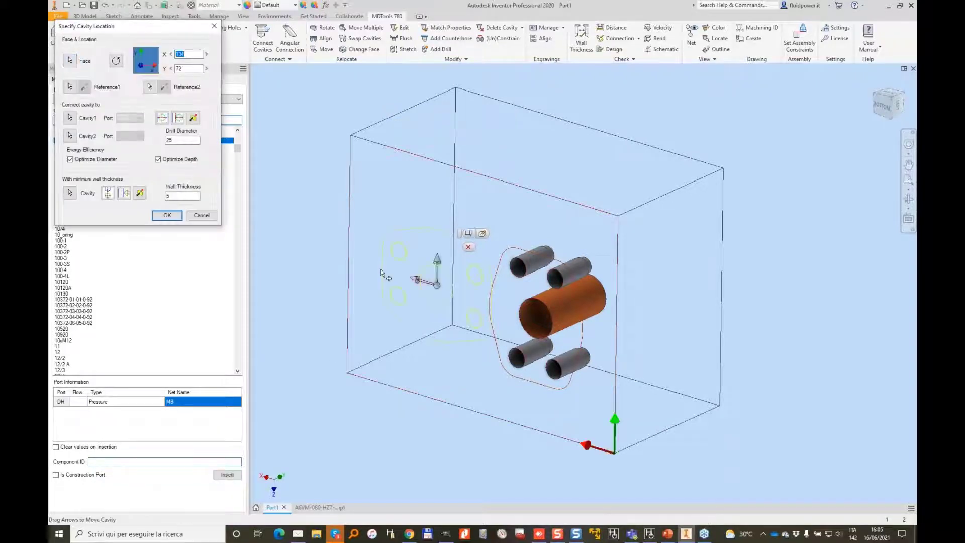
Step: Rotate the MB footprint and position it at X 84 and Y 0 mm relative to the MA port centre
left_click(116, 61)
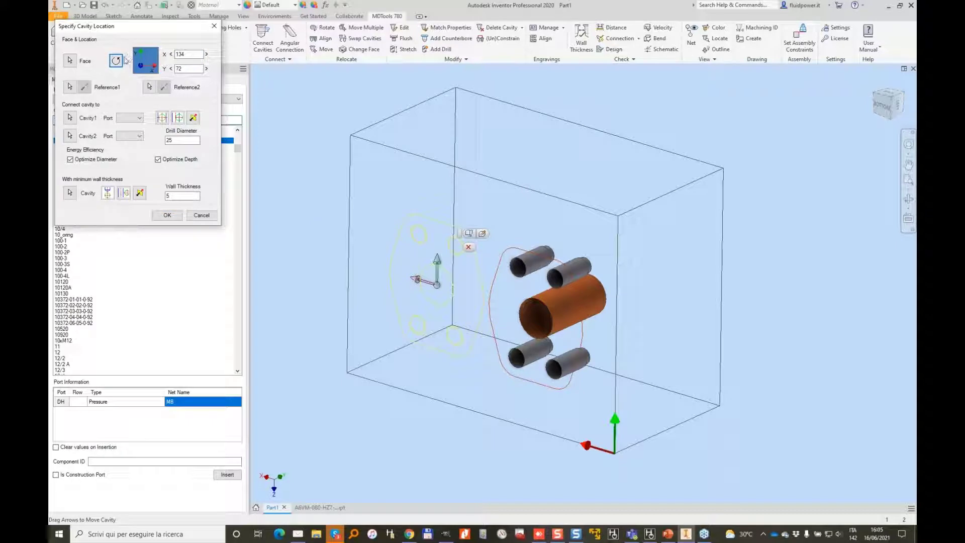
left_click(70, 86)
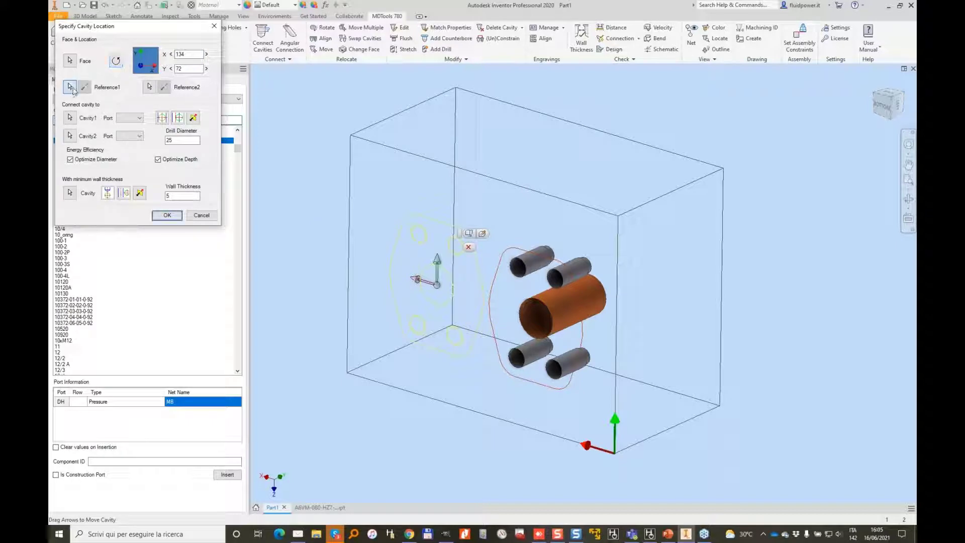
left_click(536, 321)
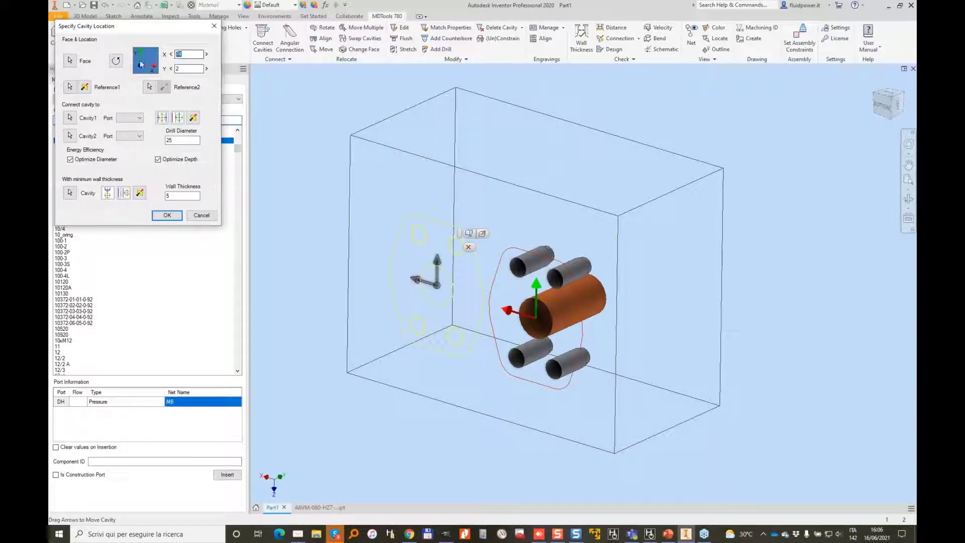
type("84")
key("Tab")
type("0")
key("Return")
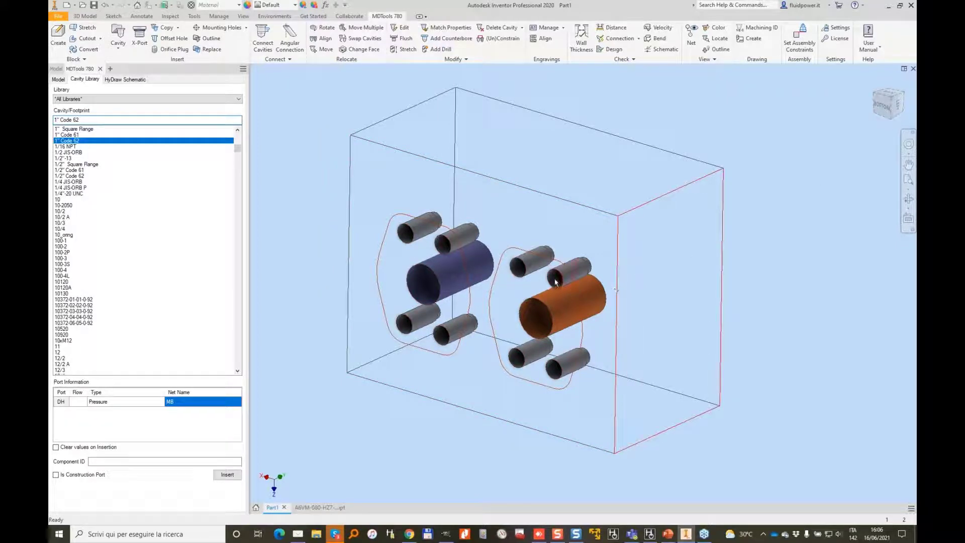
Step: Replace all bolt holes of the MA flange with the M12 passante cavity from the 0-Fissaggi Passanti library
left_click(211, 49)
left_click(544, 256)
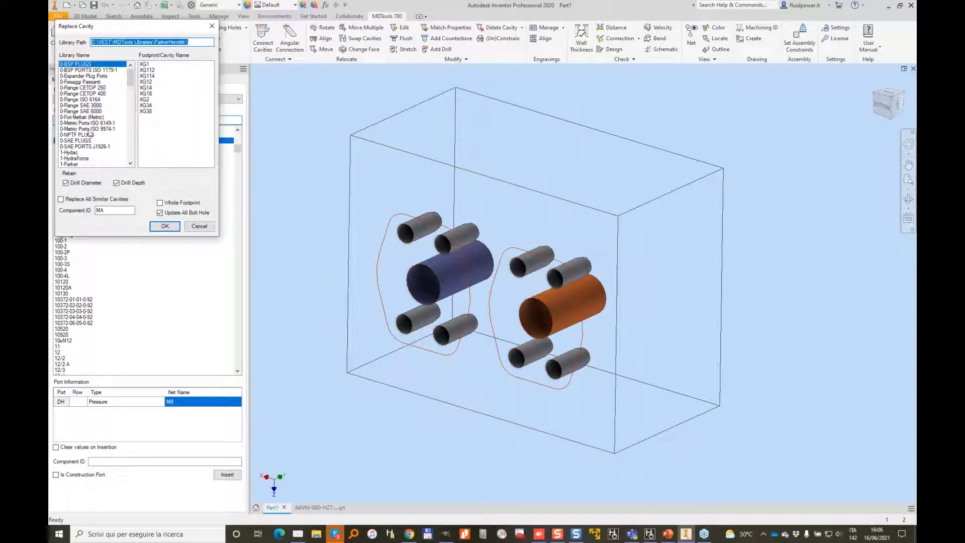
left_click(93, 82)
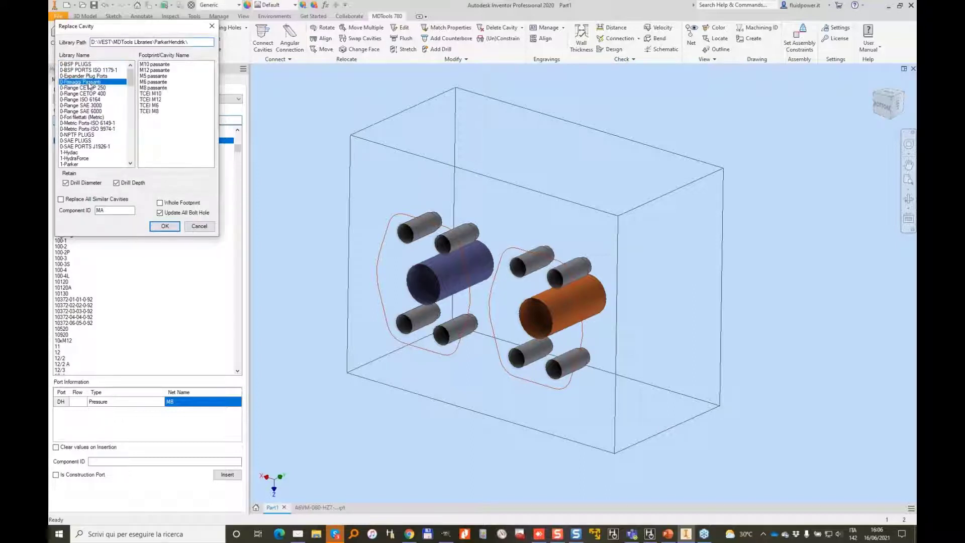
left_click(159, 69)
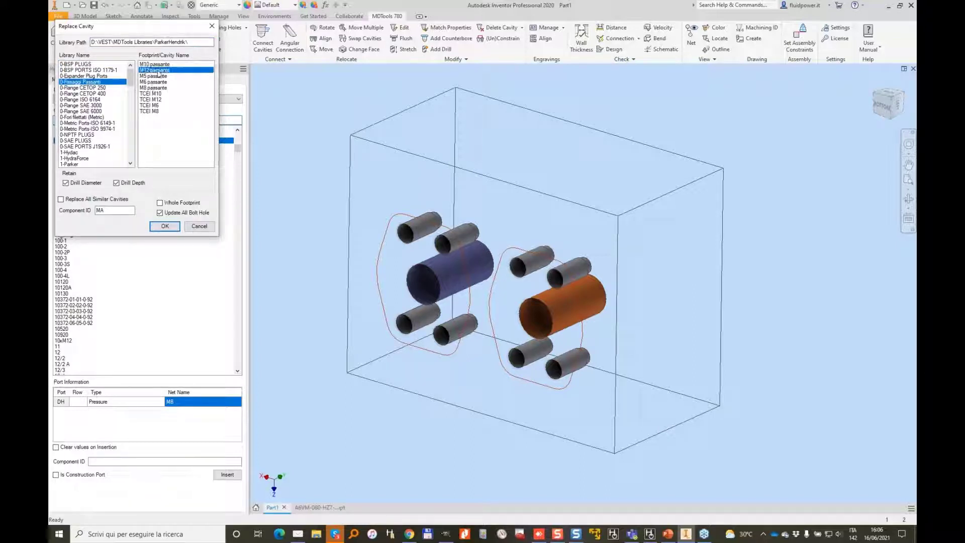
left_click(178, 226)
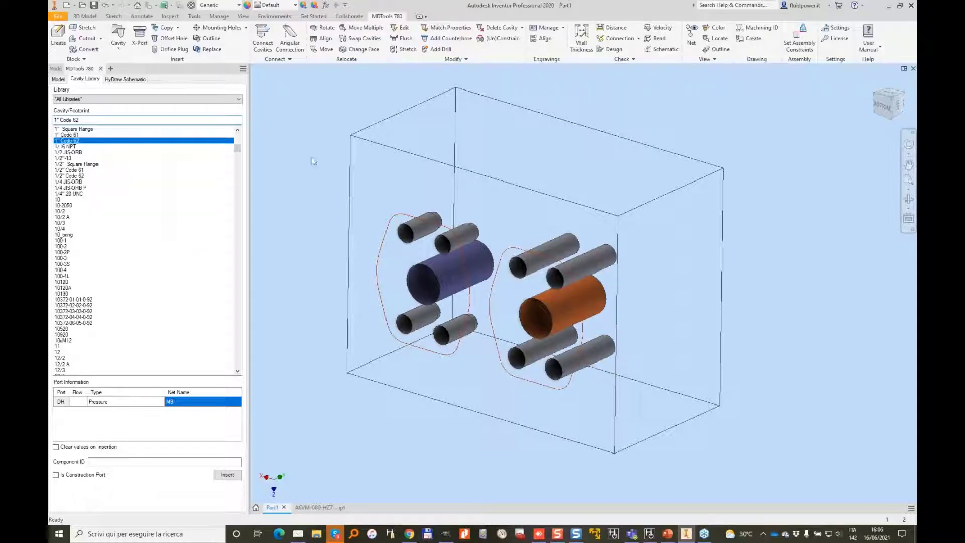
Step: Replace all bolt holes of the MB flange with the M12 passante cavity
left_click(449, 251)
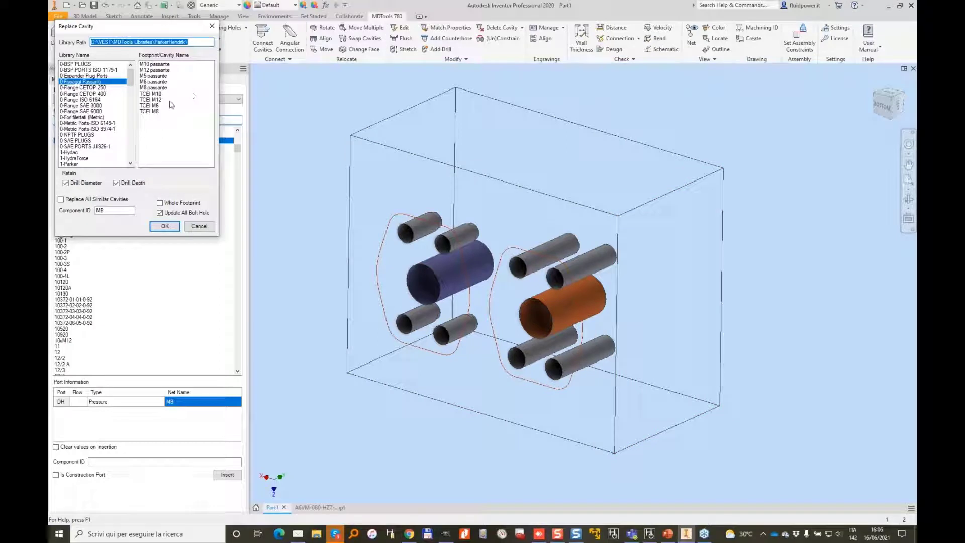
left_click(162, 70)
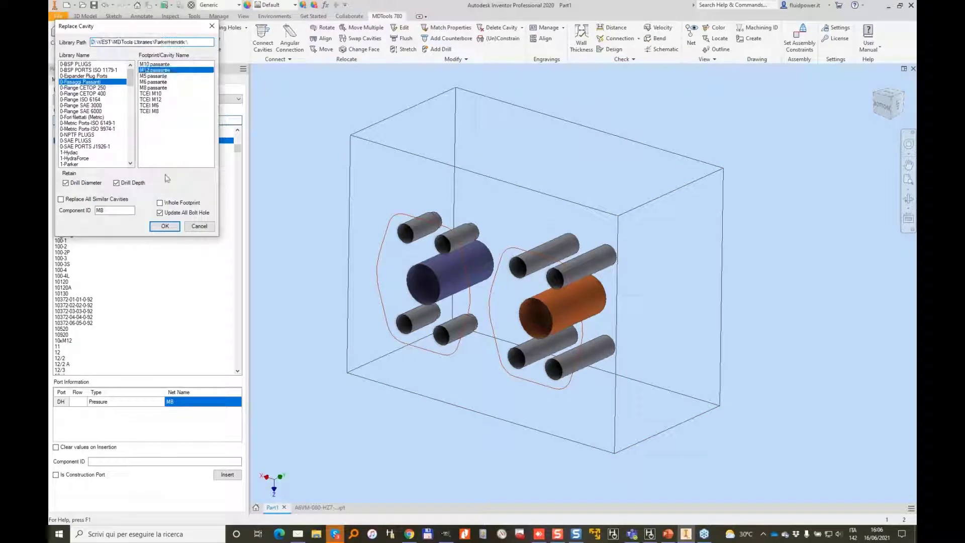
left_click(165, 226)
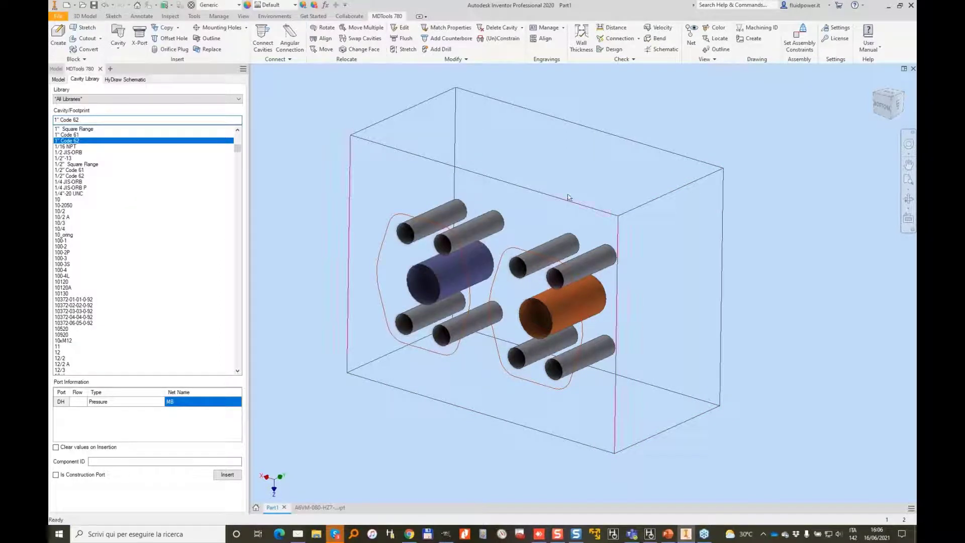
Step: Stretch all bolt holes of the MA flange to a depth of 100 mm through the block
left_click(404, 48)
left_click(431, 279)
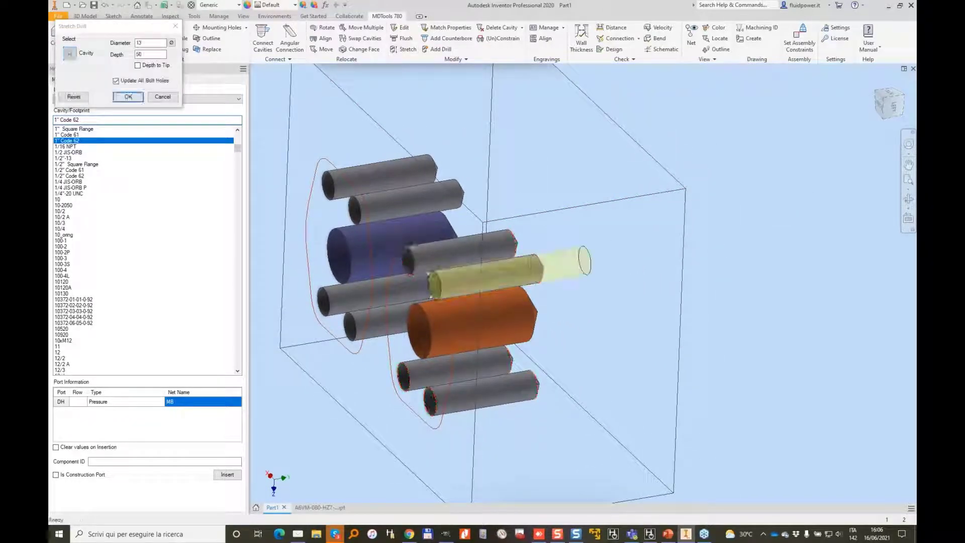
left_click(129, 97)
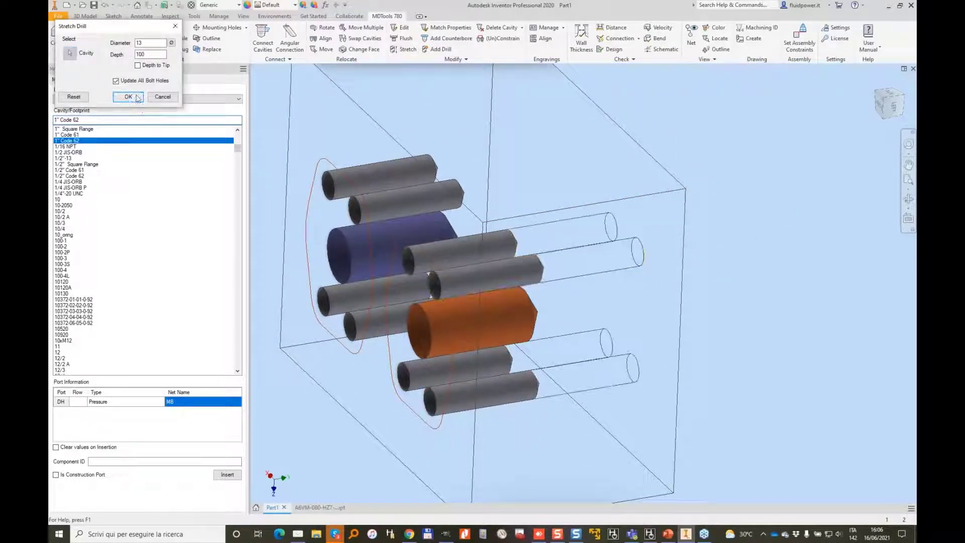
Step: Stretch all bolt holes of the MB flange to a depth of 100 mm through the block
middle_click_drag(682, 216, 739, 175, "shift")
left_click(403, 49)
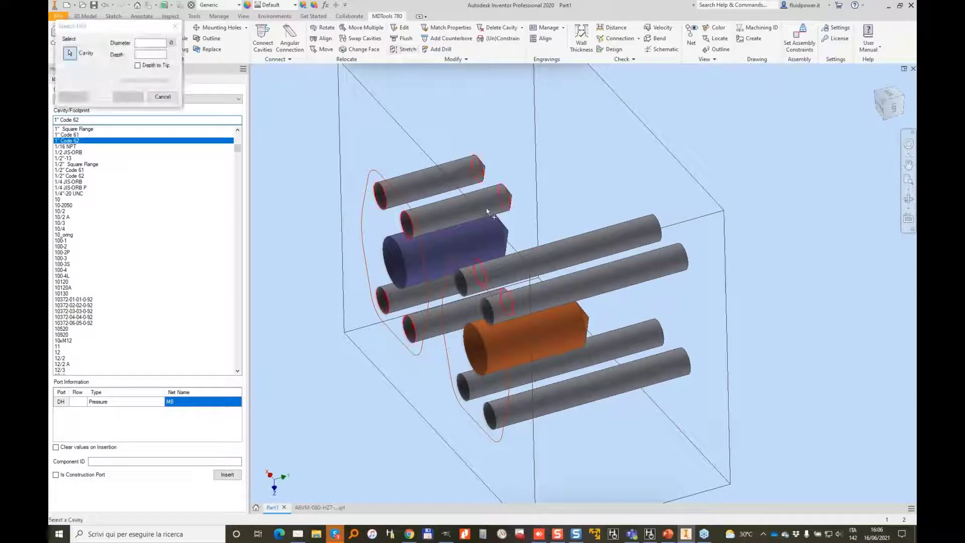
left_click(482, 201)
left_click_drag(653, 153, 782, 123)
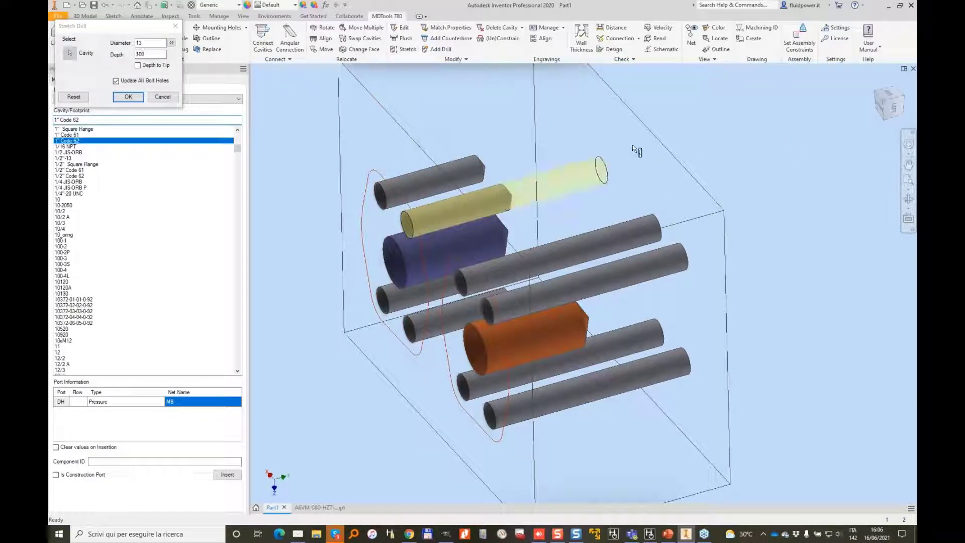
left_click(126, 97)
scroll(727, 138, "down", 1)
middle_click_drag(727, 138, 745, 145, "shift")
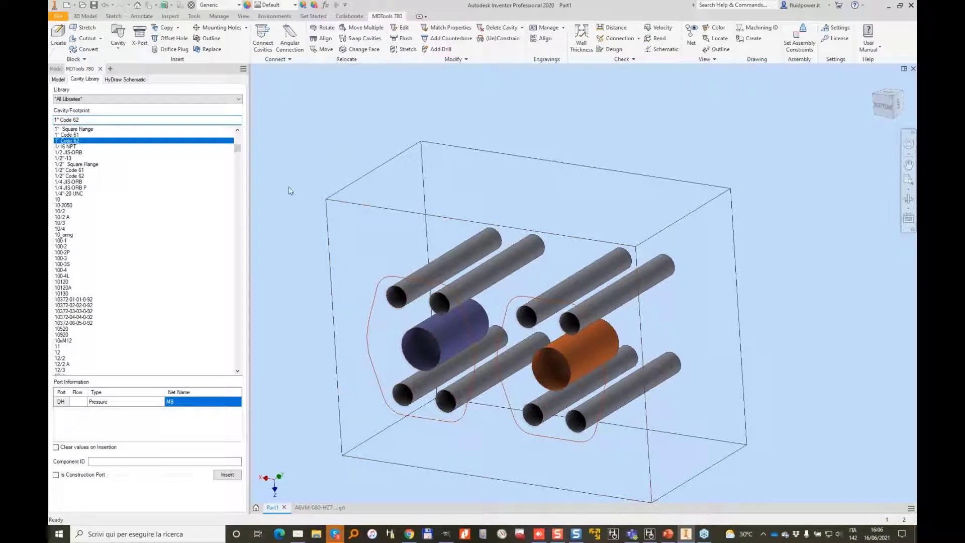
Step: Insert an O-ring groove around the MA port cavity, using O-ring size 4131-219
left_click(246, 28)
left_click(222, 97)
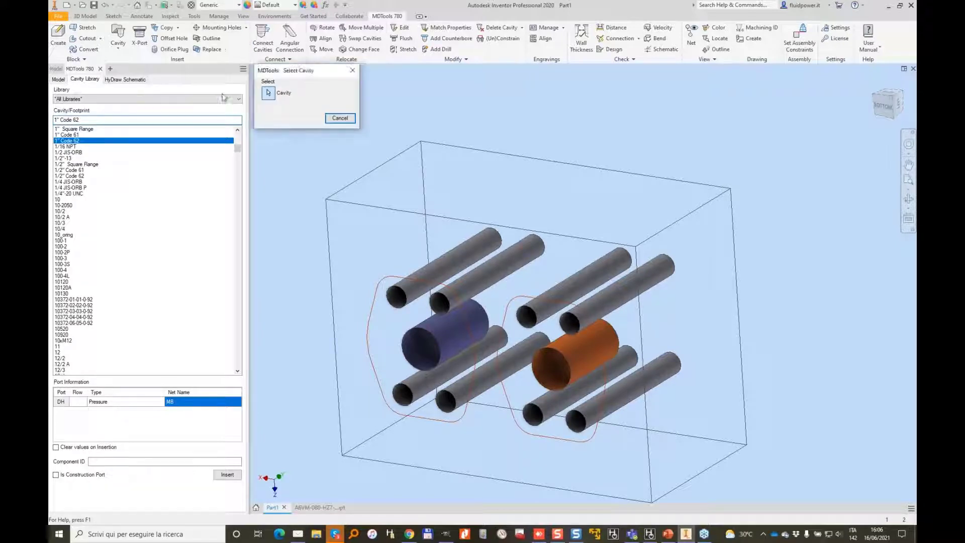
left_click(567, 383)
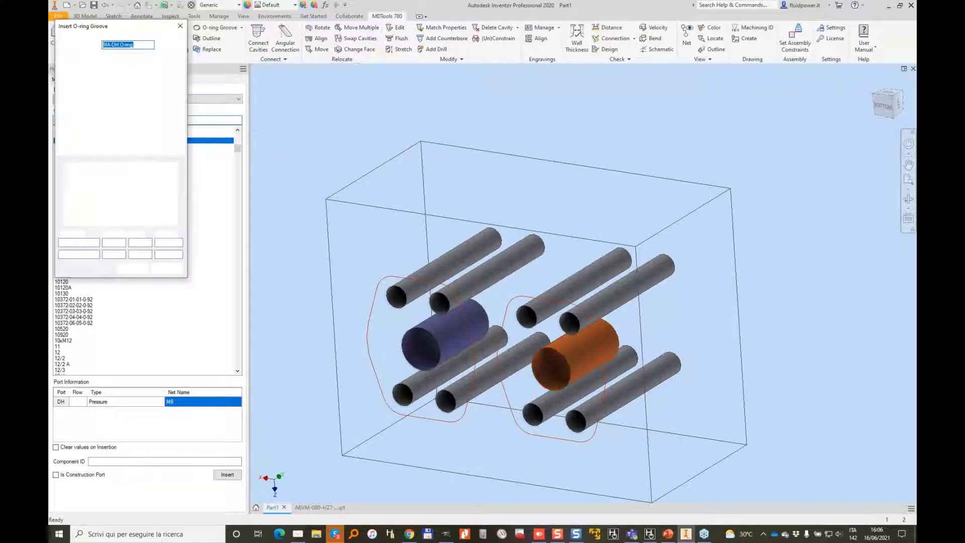
left_click_drag(180, 86, 179, 109)
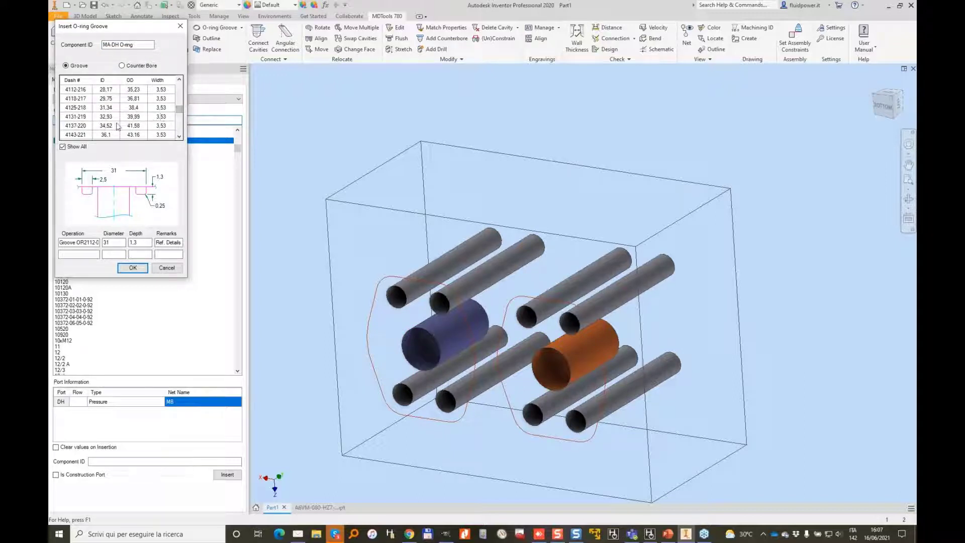
left_click(89, 118)
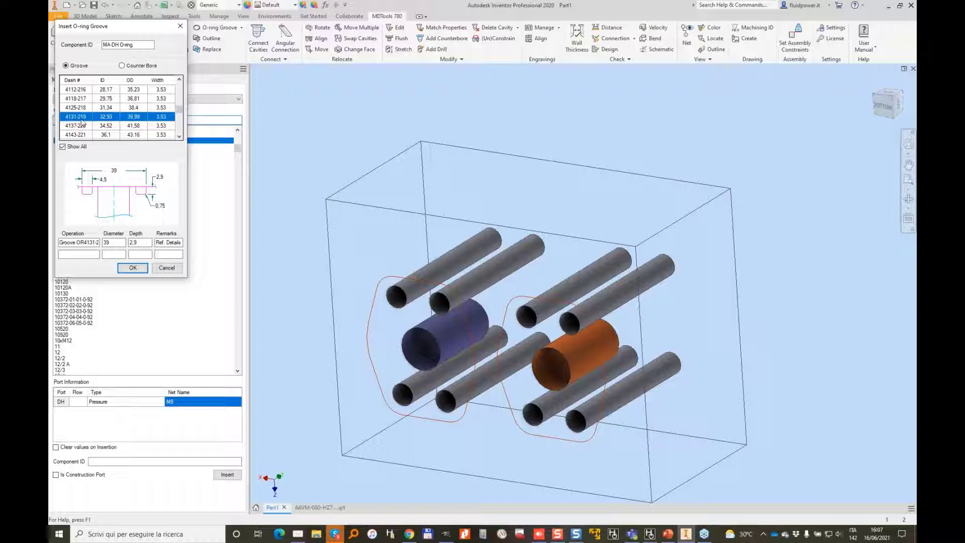
left_click(133, 267)
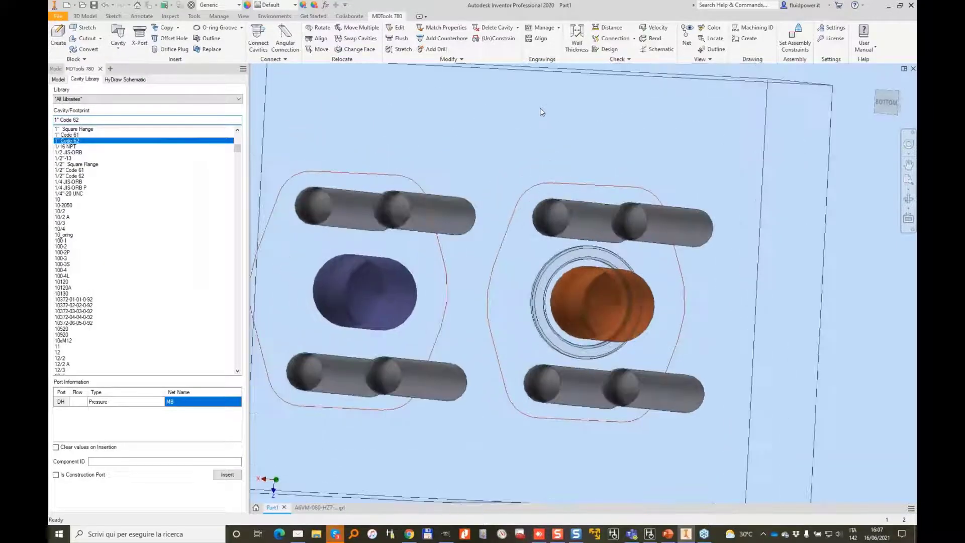
Step: Insert an O-ring groove around the MB port cavity, using O-ring size 4131-219
left_click(217, 28)
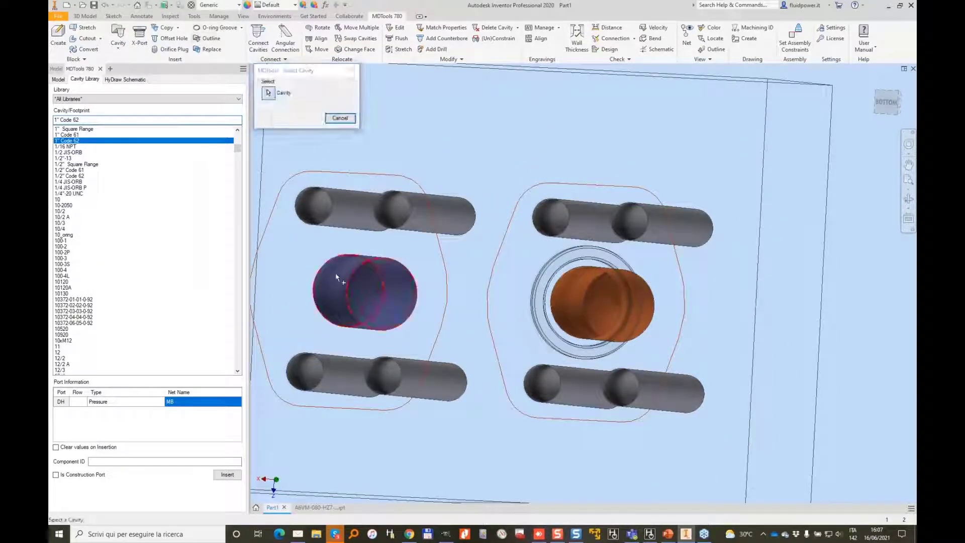
left_click_drag(179, 88, 179, 122)
scroll(142, 116, "up", 7)
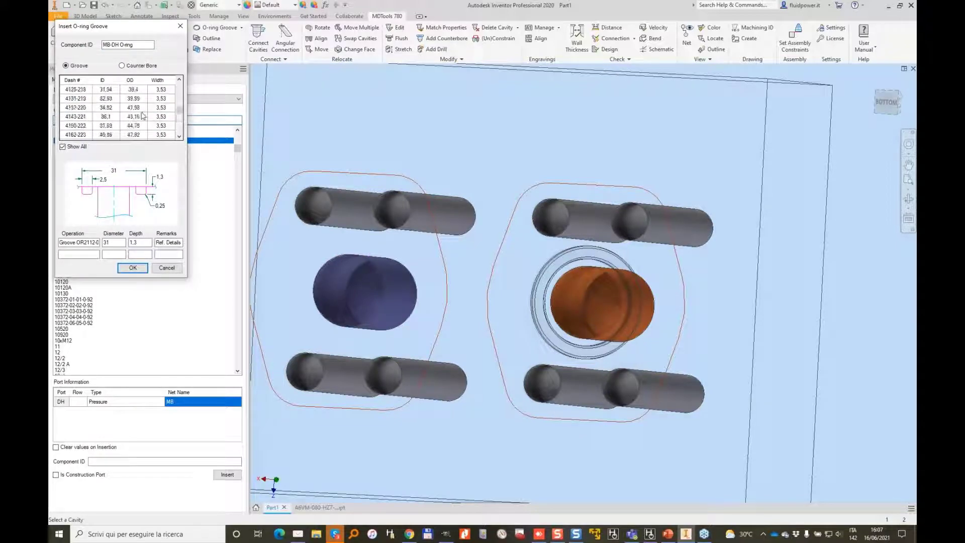
left_click(116, 99)
left_click(133, 267)
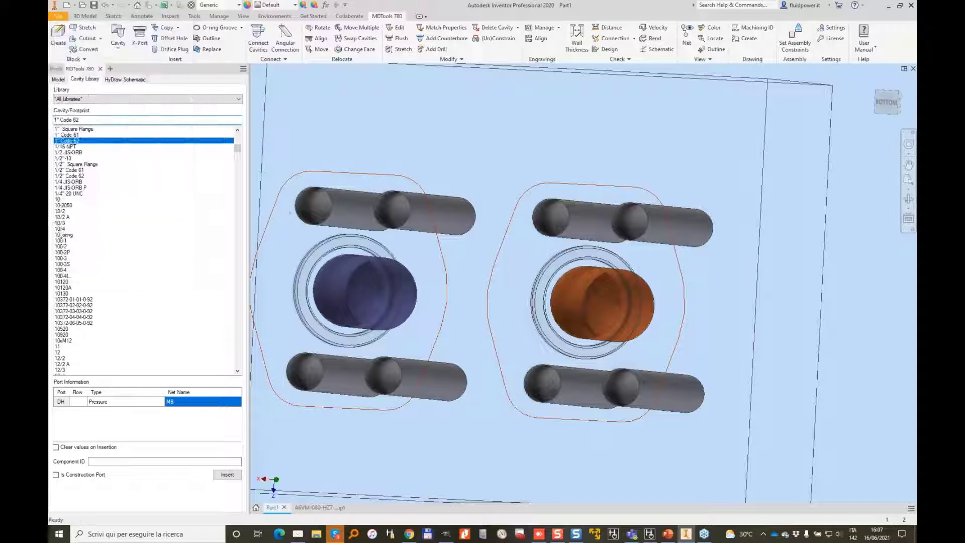
Step: Save the block part as ManifoldBlock in the workspace folder
left_click(95, 7)
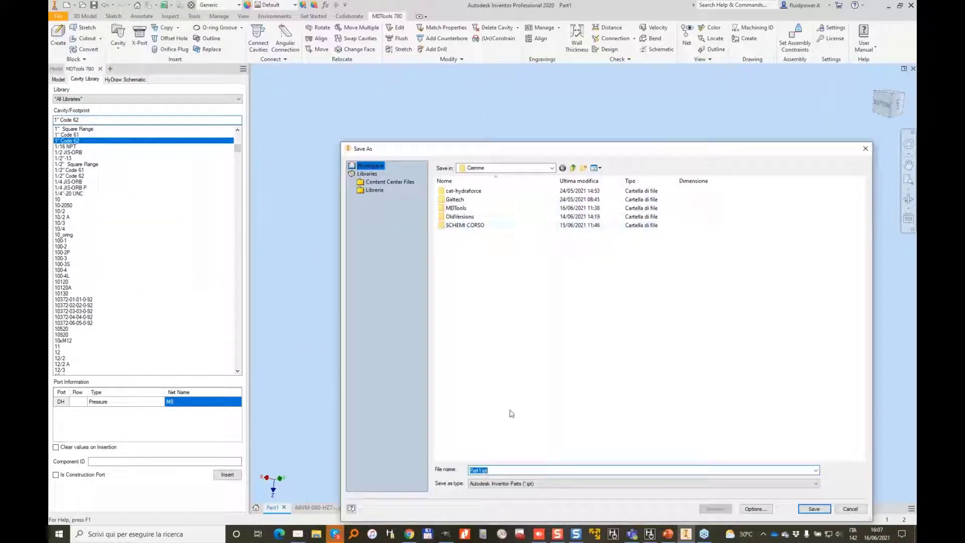
type("mAnifoldBlock")
key("Return")
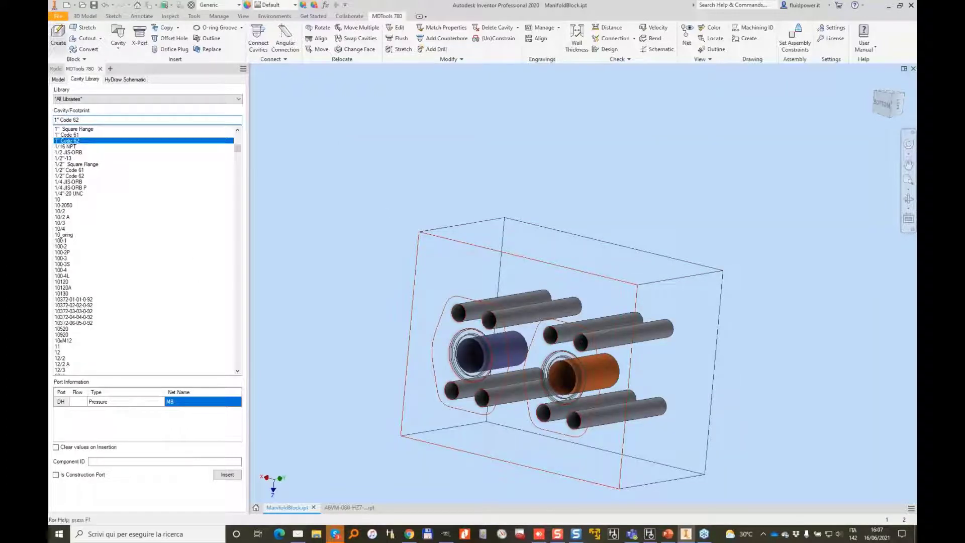
Step: Create a new assembly and place one instance of ManifoldBlock.ipt from the workspace in it
left_click(52, 26)
double_click(523, 213)
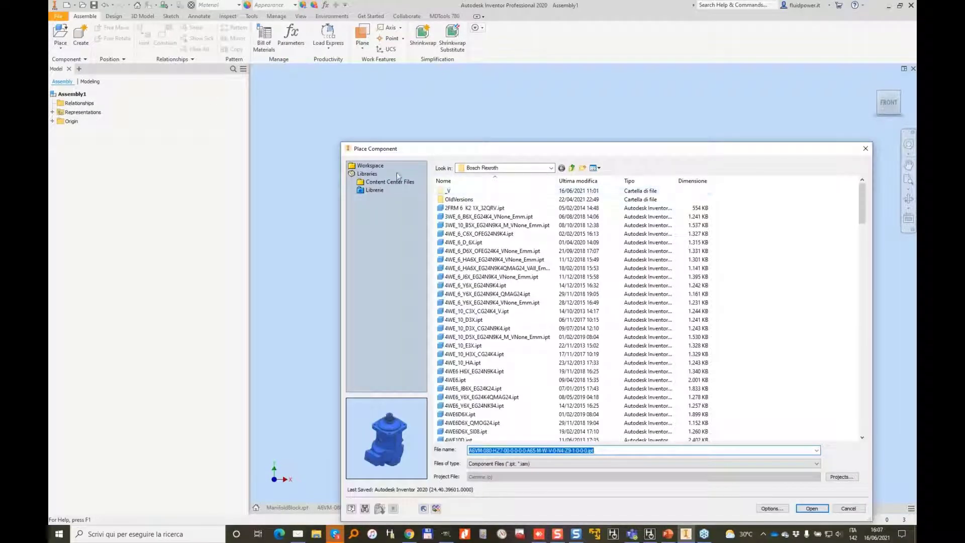
left_click(376, 167)
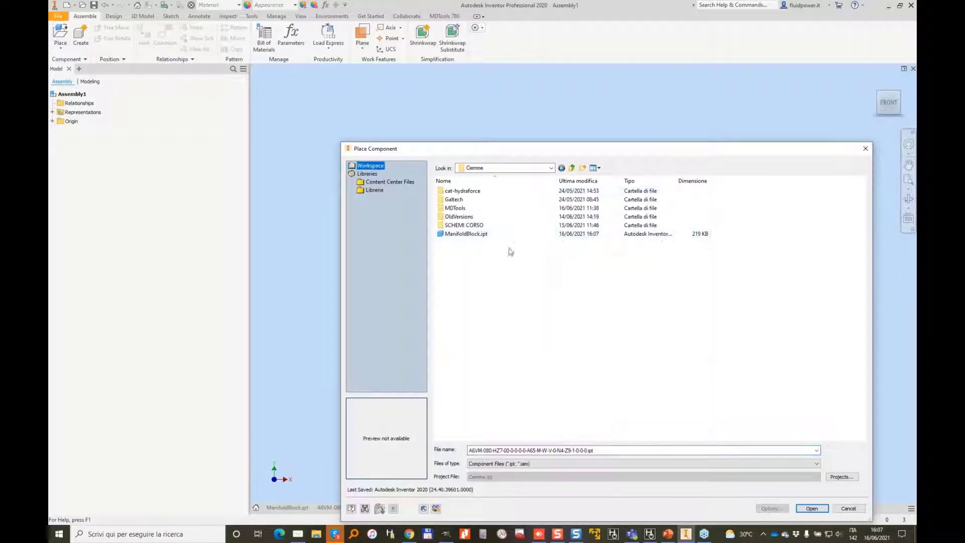
double_click(465, 234)
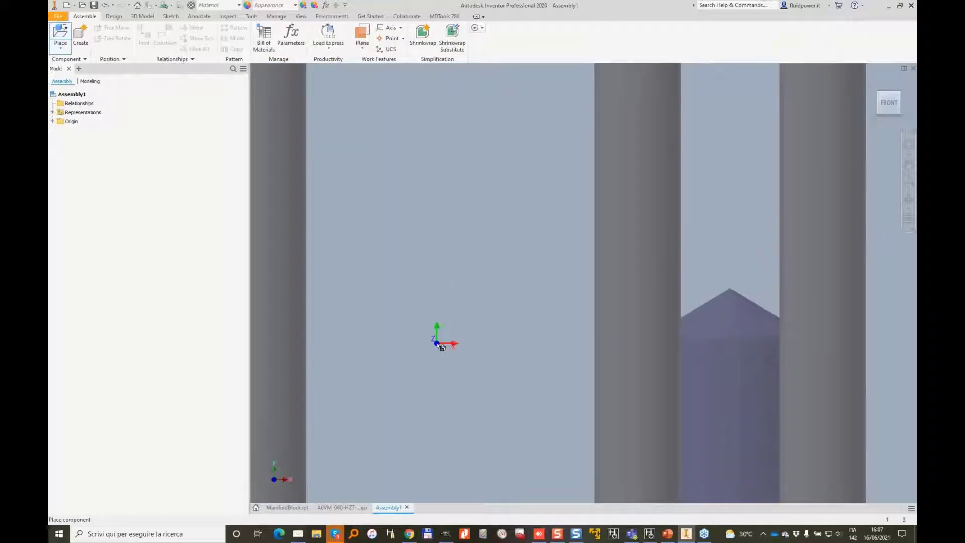
left_click(441, 346)
key("Escape")
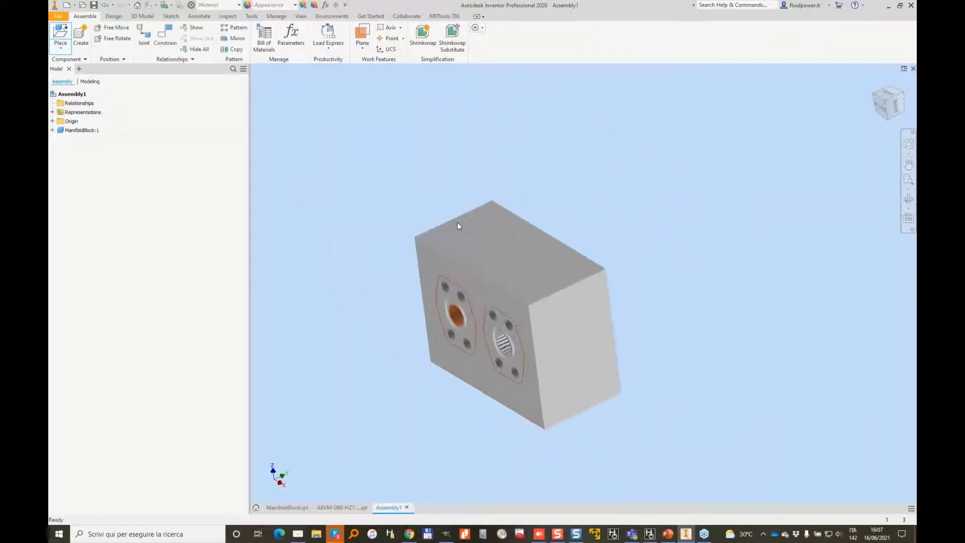
Step: Ground the ManifoldBlock component in the assembly
left_click(76, 131)
right_click(75, 131)
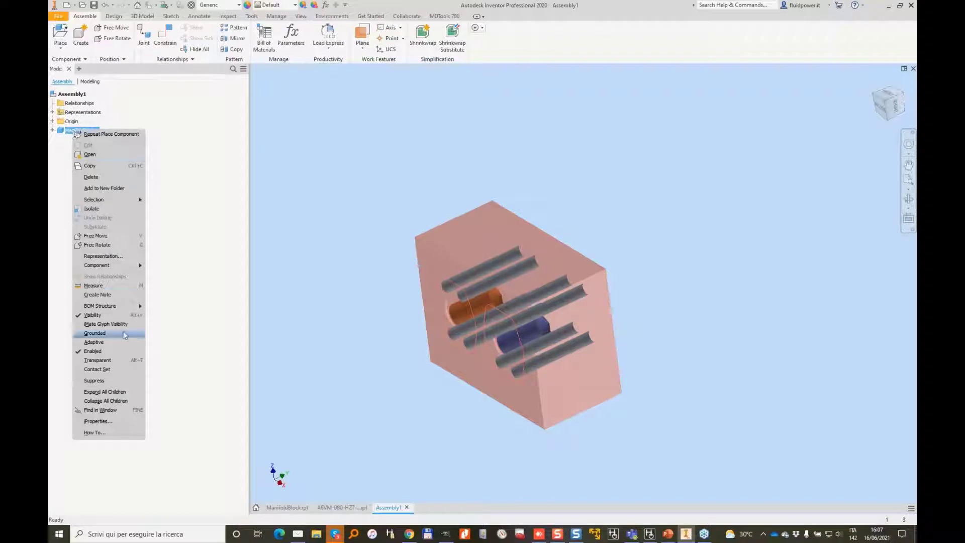
left_click(105, 335)
left_click(430, 153)
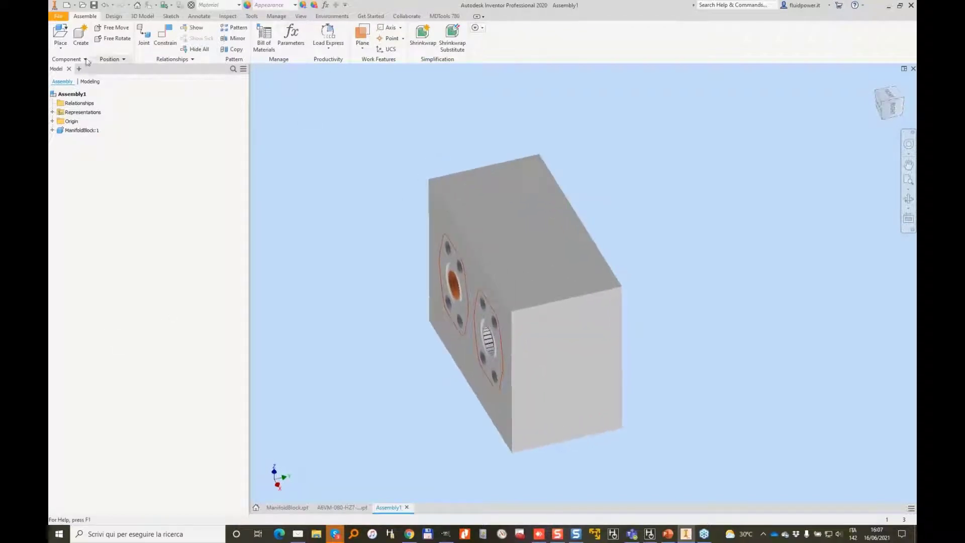
Step: Place one instance of the A6VM-080 motor from the Bosch Rexroth library folder beside the manifold block
key("p")
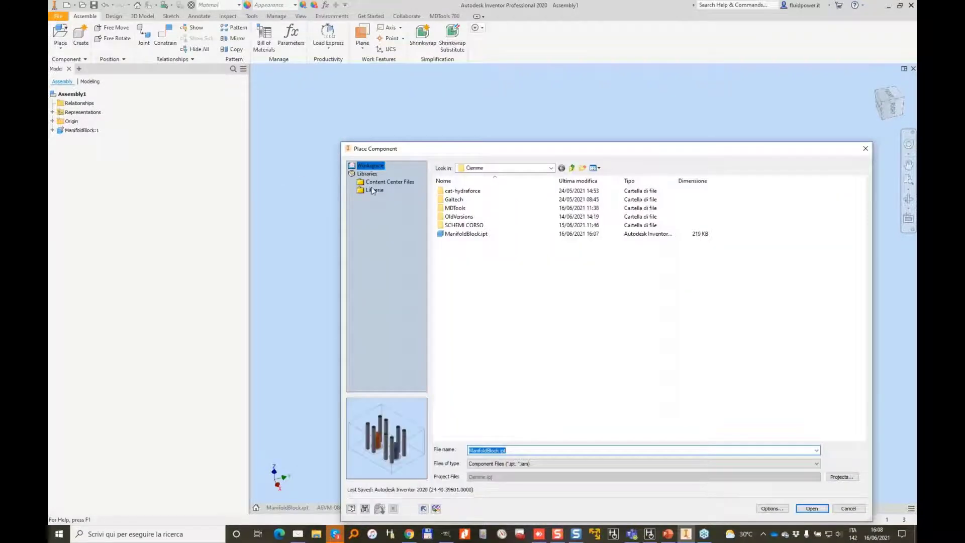
left_click(374, 189)
double_click(461, 216)
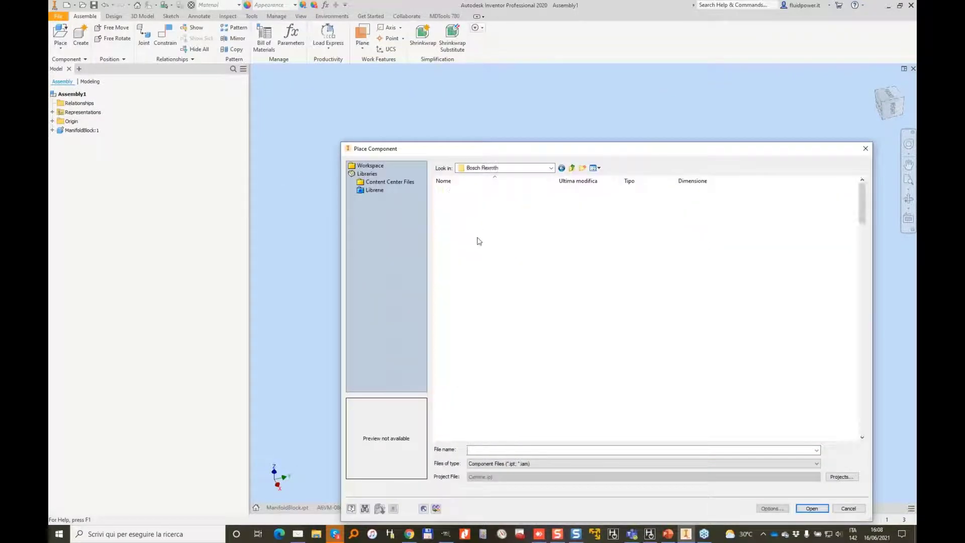
scroll(501, 368, "down", 4)
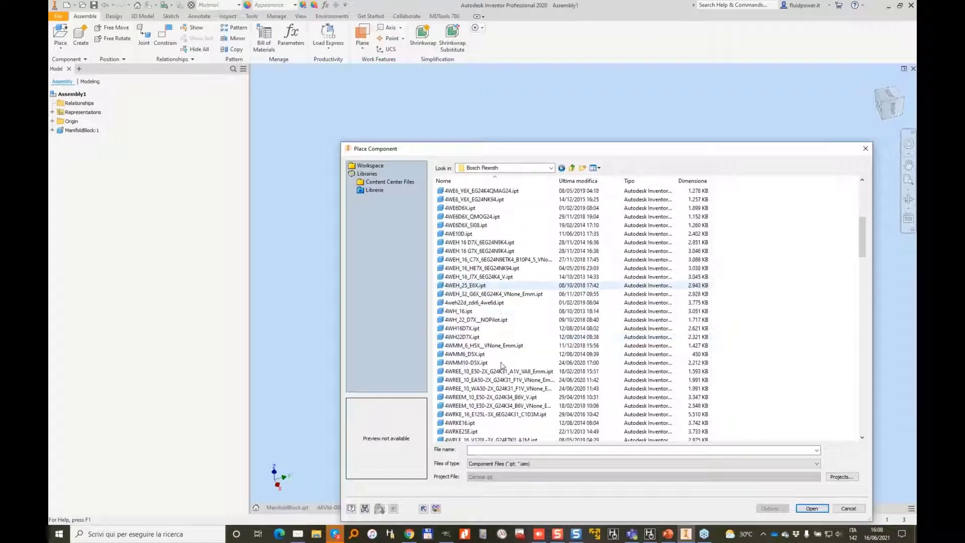
double_click(486, 423)
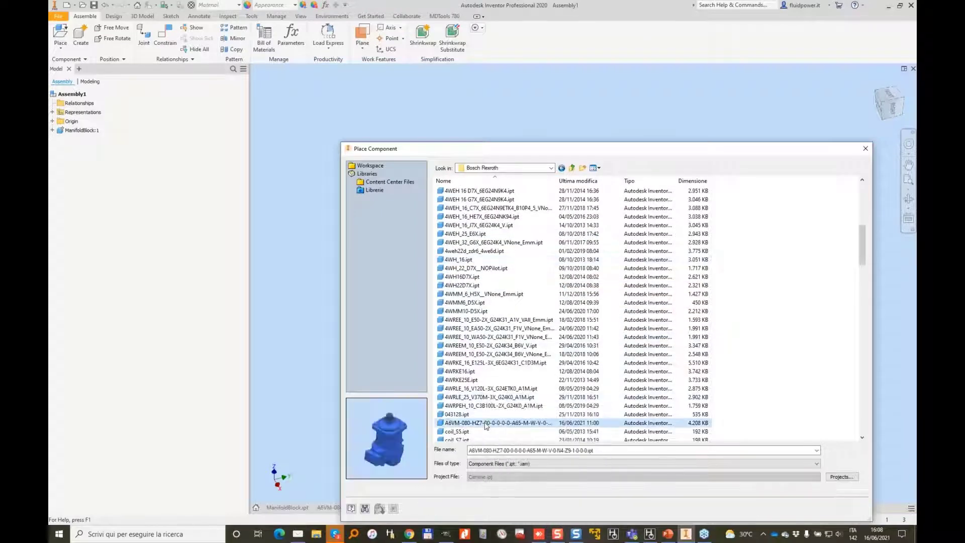
left_click(297, 212)
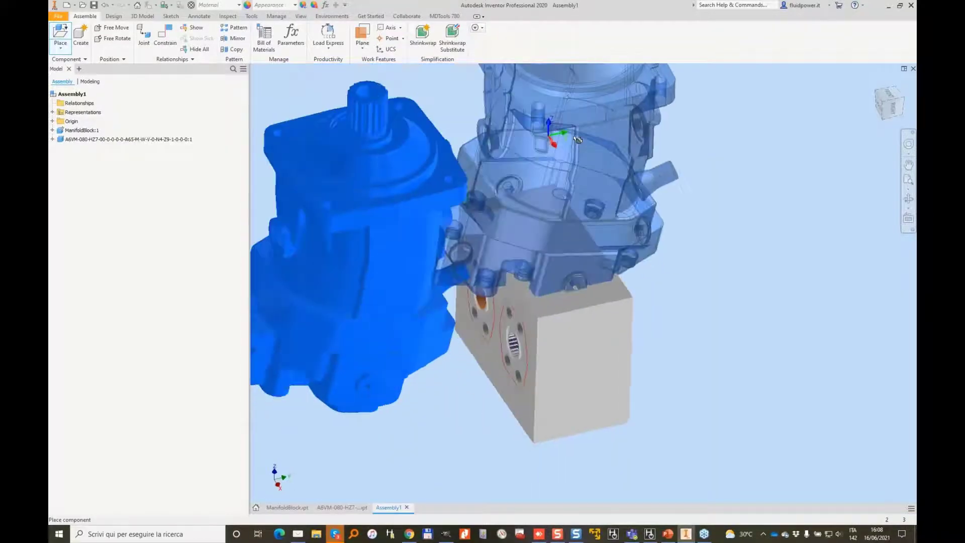
key("Escape")
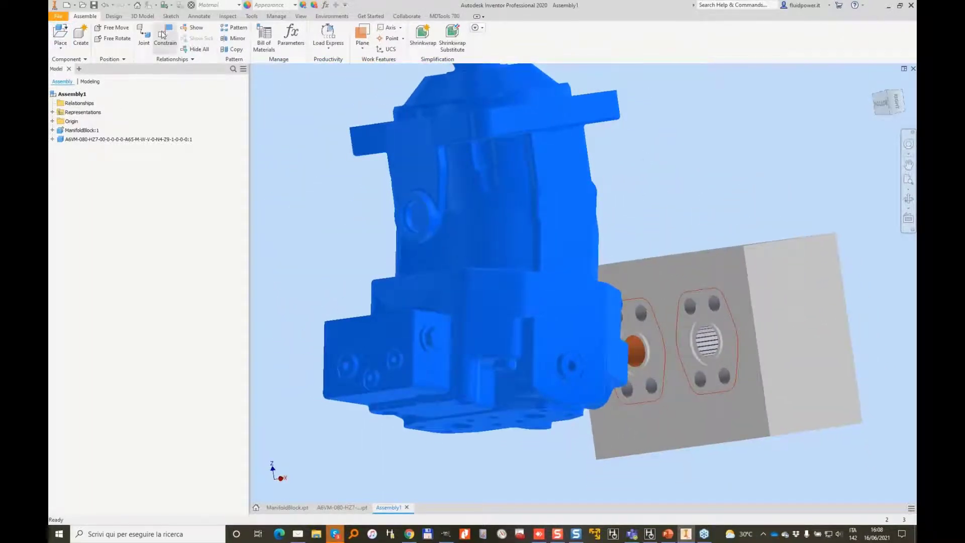
Step: Mate the motor's port flange face with the block face carrying MA and MB, and pull the motor aside to expose its ports
left_click(167, 40)
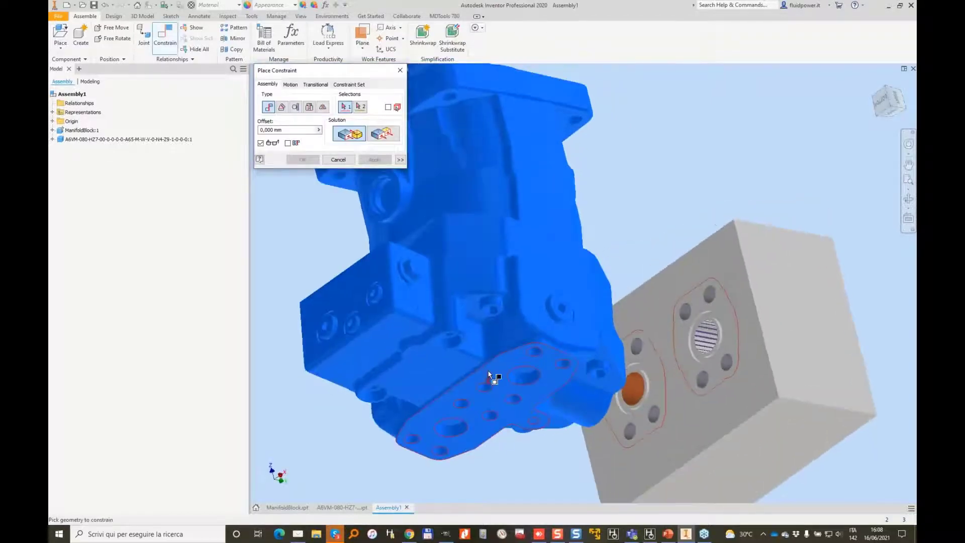
left_click(517, 381)
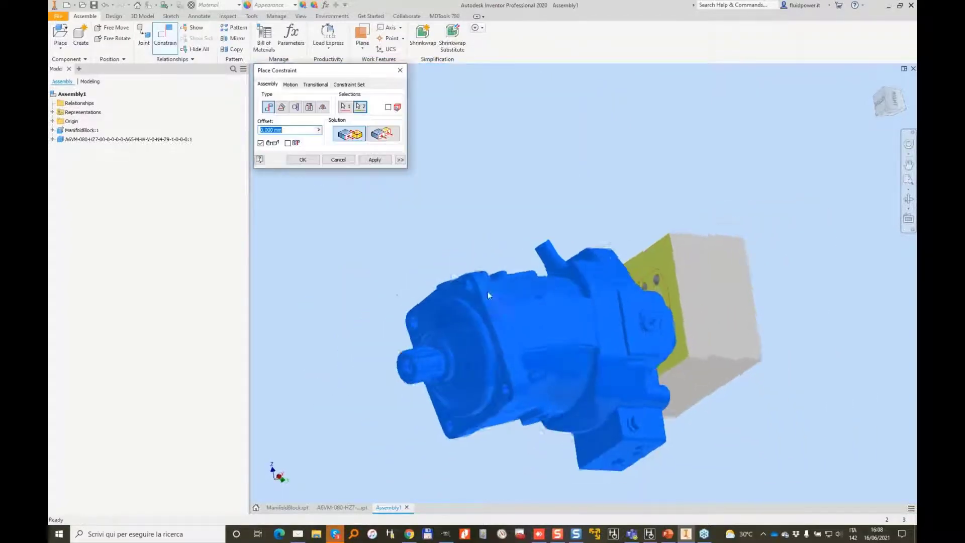
left_click(371, 162)
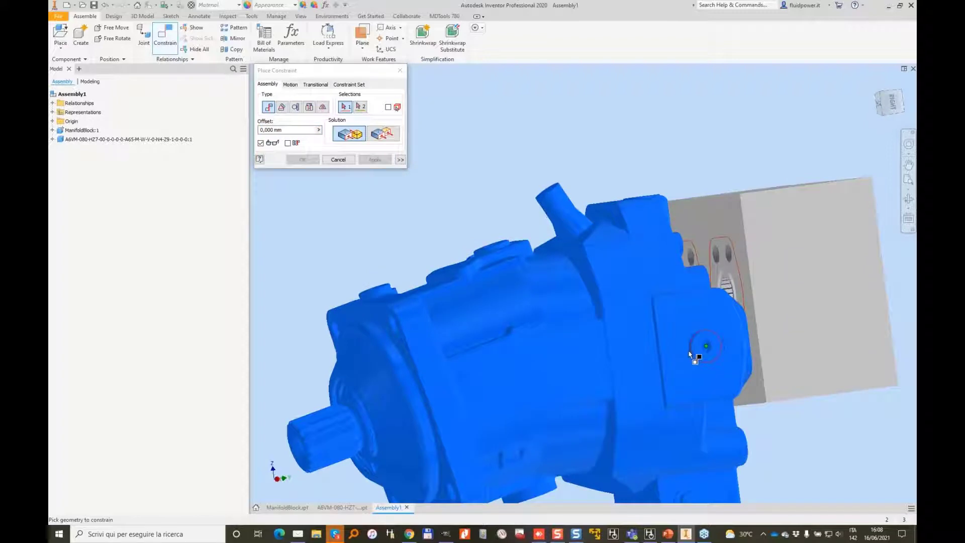
key("Escape")
left_click_drag(678, 348, 502, 287)
left_click(566, 144)
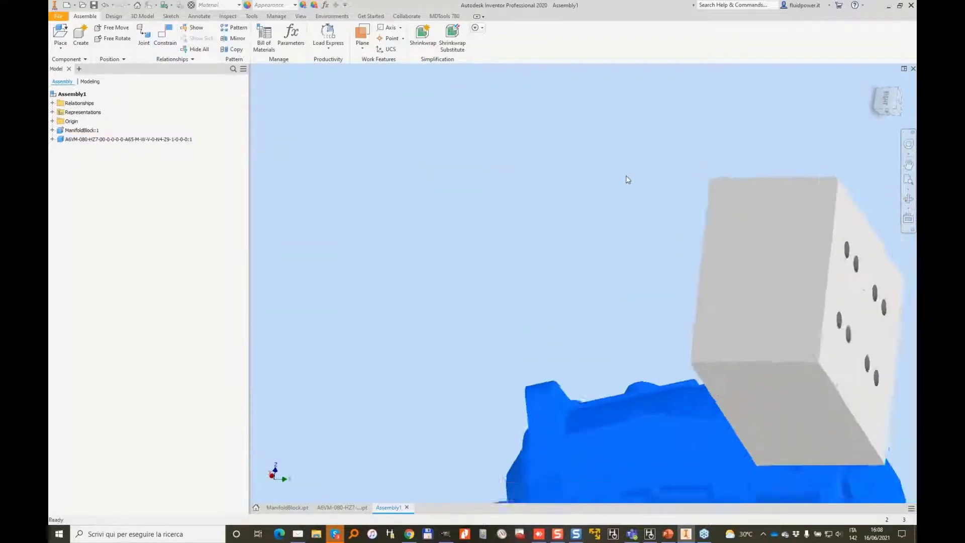
Step: Mate the axis of the motor's matching port with the axis of the block's MB port
key("c")
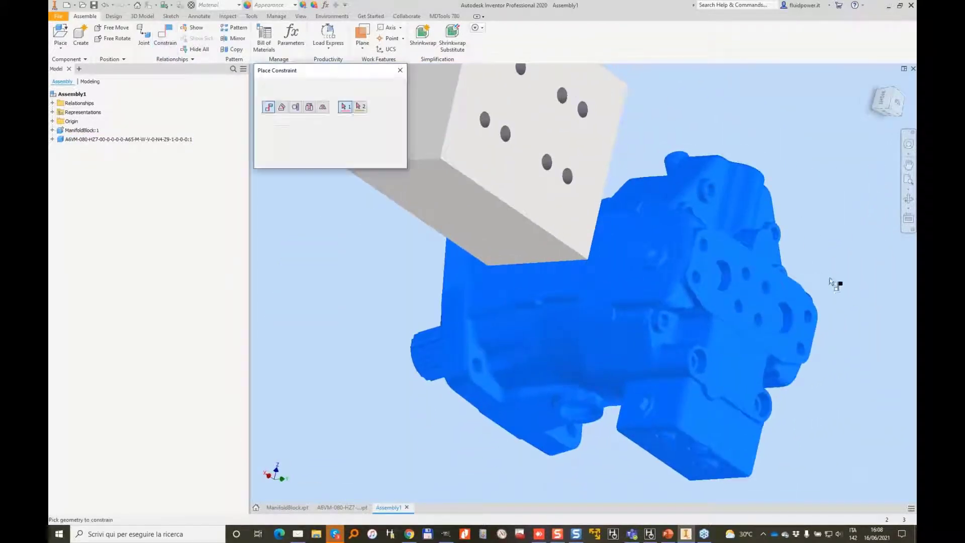
left_click(791, 320)
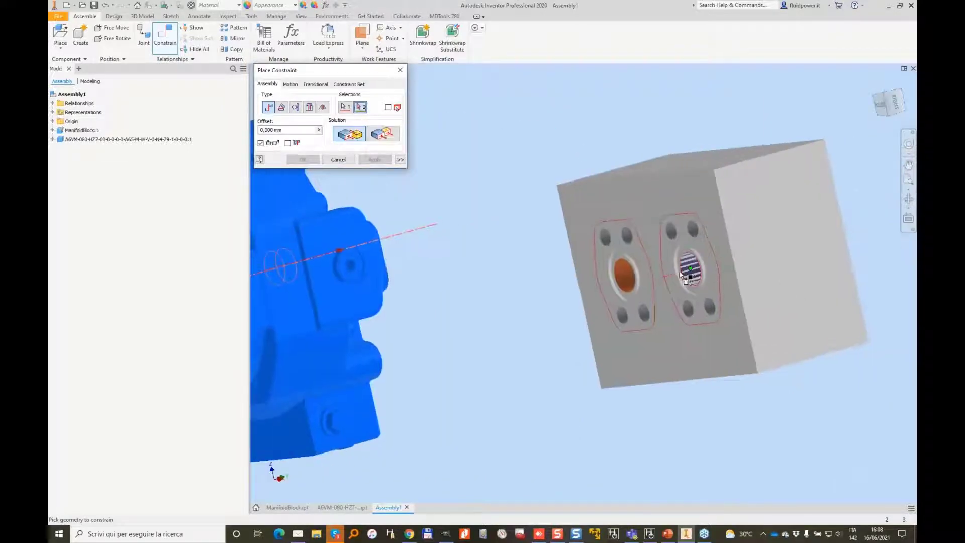
left_click(686, 273)
left_click(366, 160)
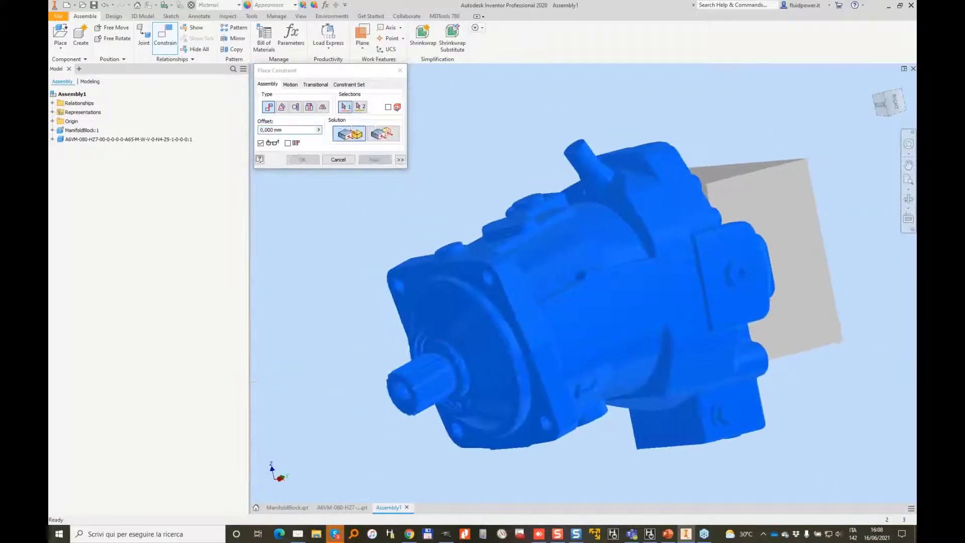
Step: Mate the axis of the motor's other port with the axis of the block's MA port
left_click(752, 246)
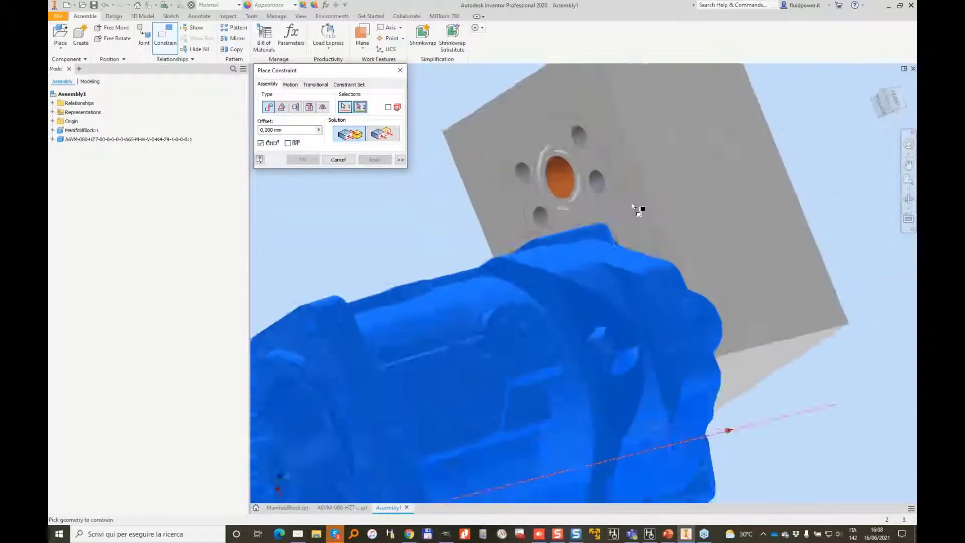
left_click(632, 203)
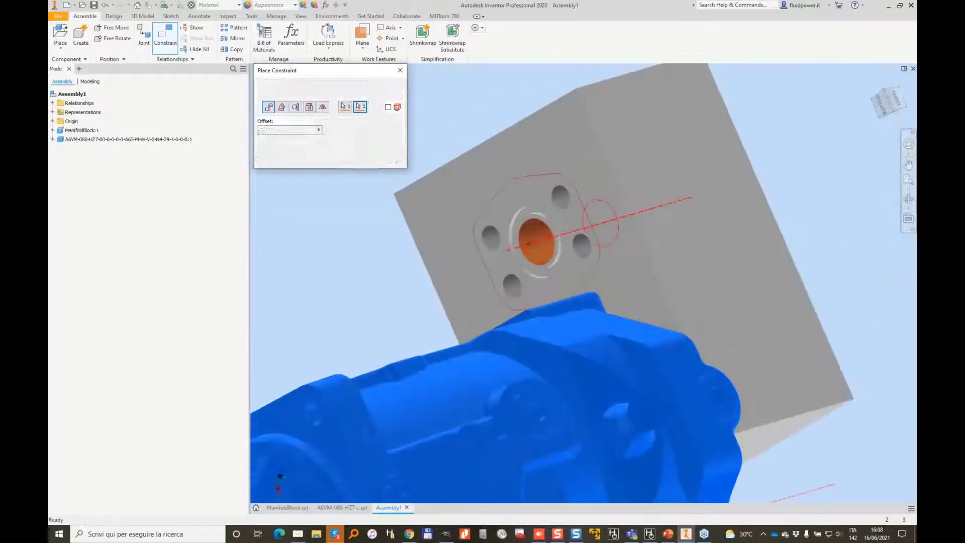
left_click(301, 160)
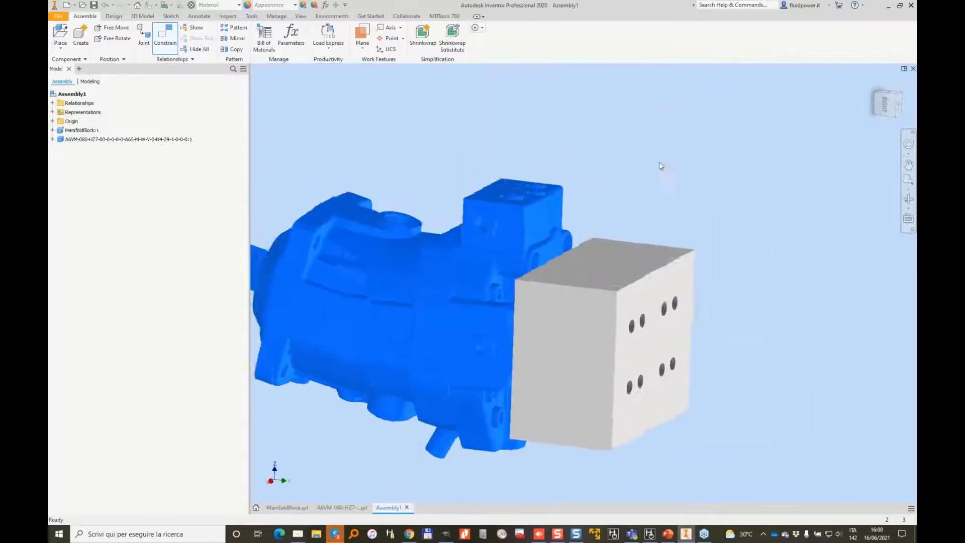
Step: Save the assembly as ManifoldAssembly in the workspace folder
left_click(94, 5)
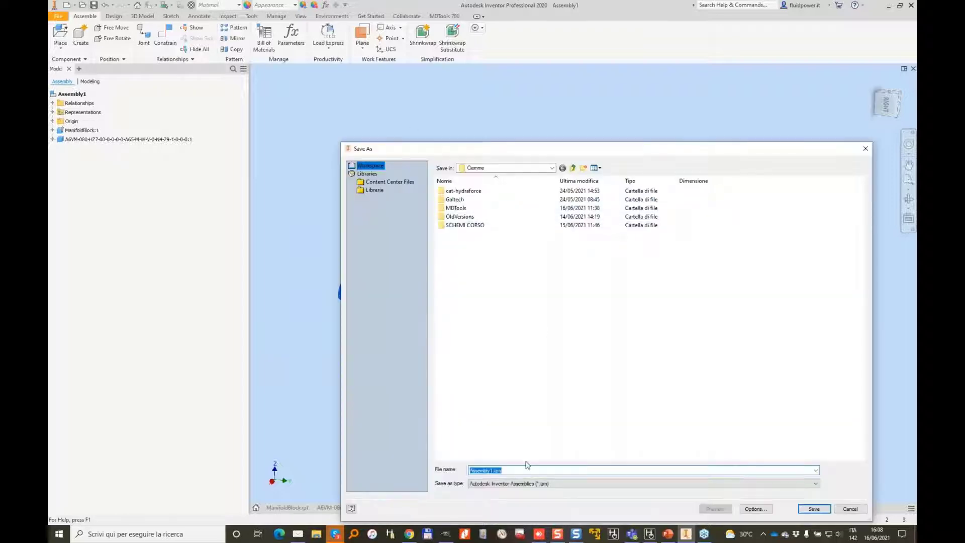
type("ManifoldAss")
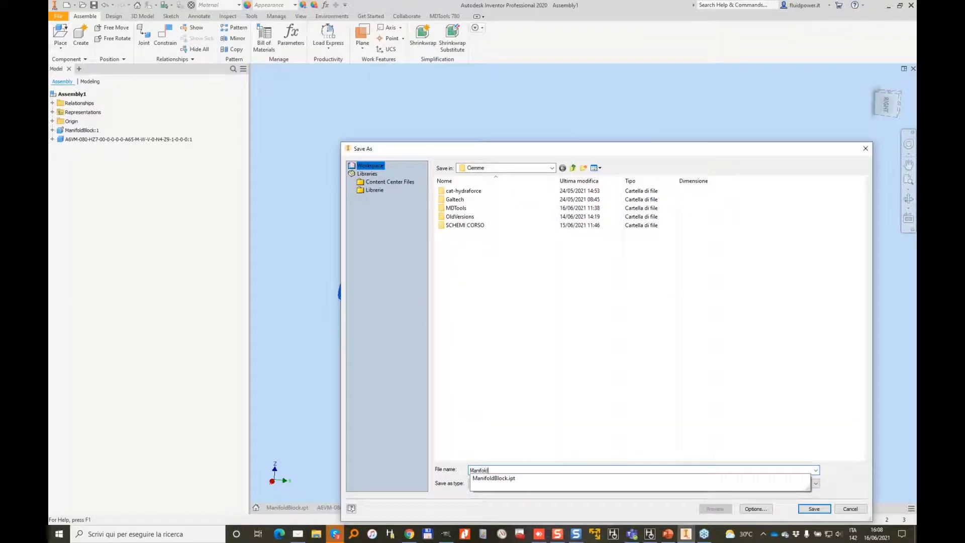
type("embly")
key("Return")
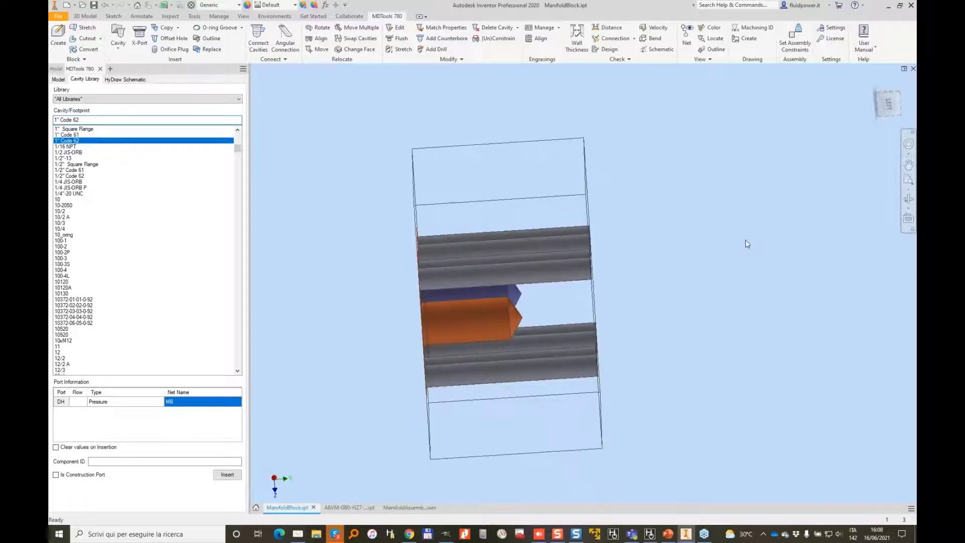
Step: Switch to GIMP, circle port 1 of the lower T-2A valve (2.2) on the schematic, and return to Inventor
left_click(446, 536)
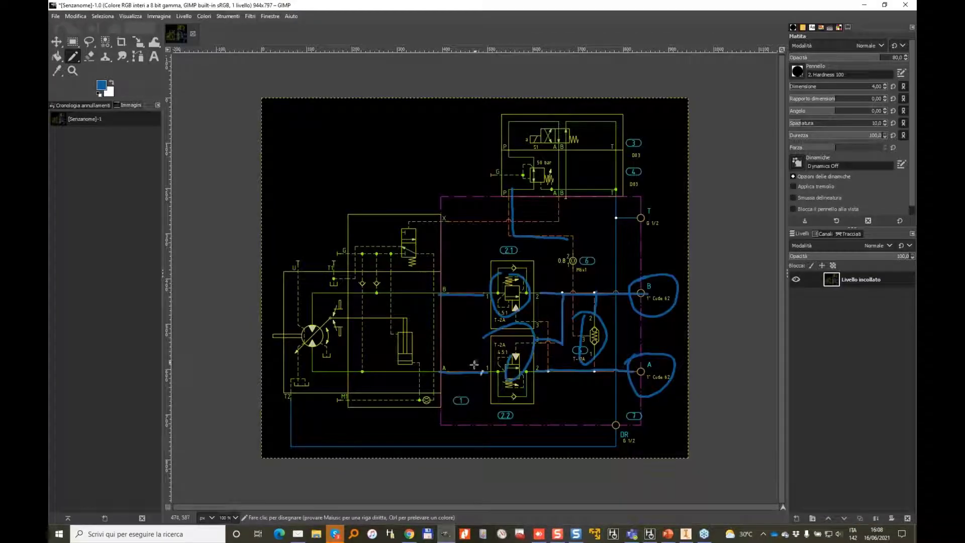
left_click_drag(494, 381, 471, 374)
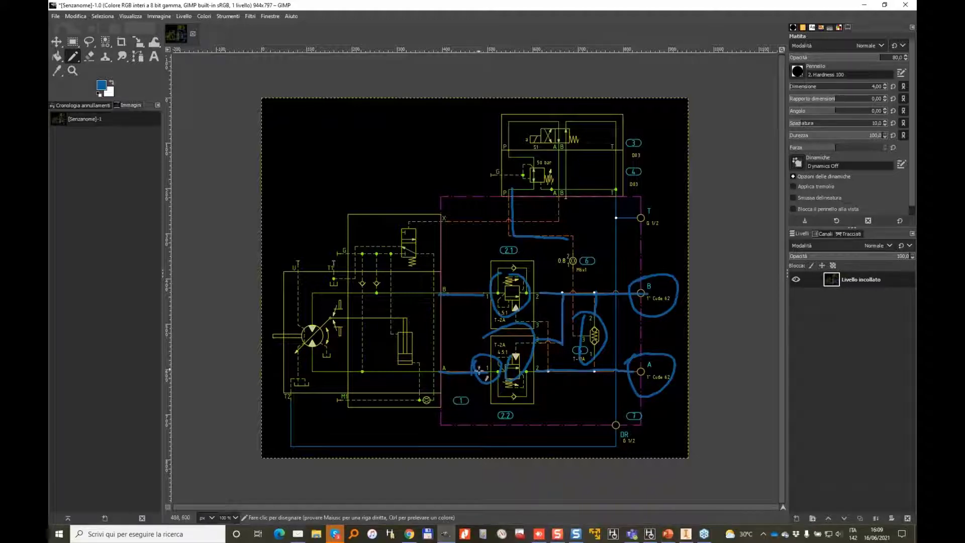
left_click(686, 534)
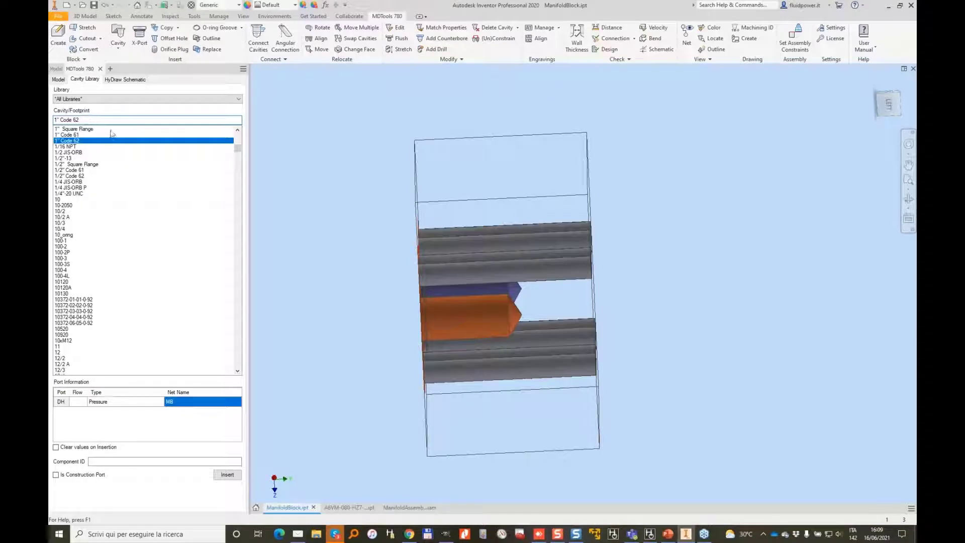
Step: Stretch the drill of the orange MA port to a depth of 20
scroll(386, 227, "down", 5)
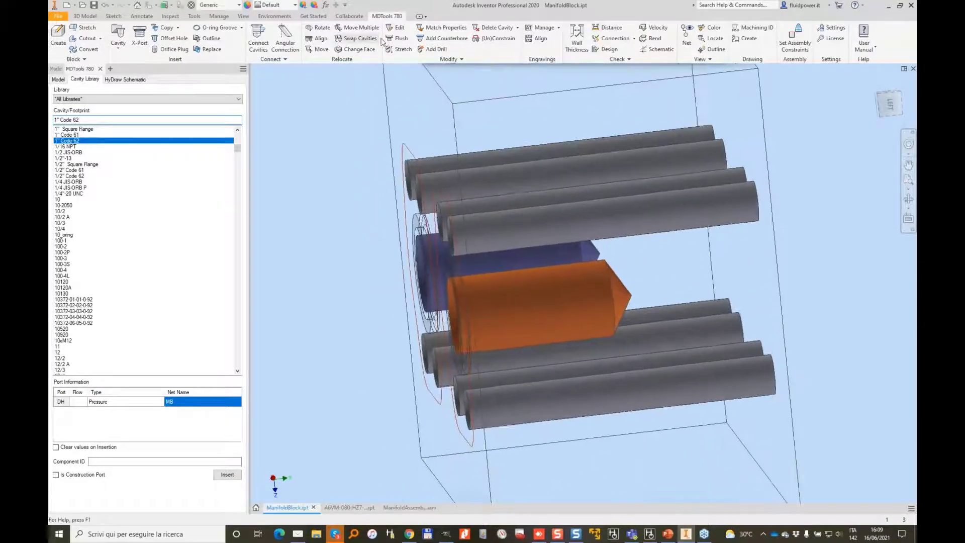
left_click(404, 50)
left_click(583, 295)
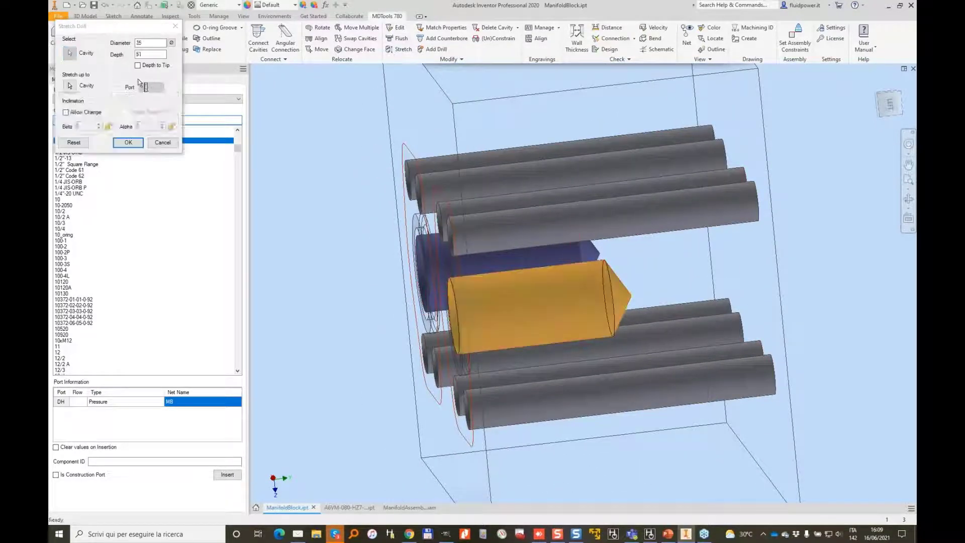
left_click_drag(158, 55, 102, 54)
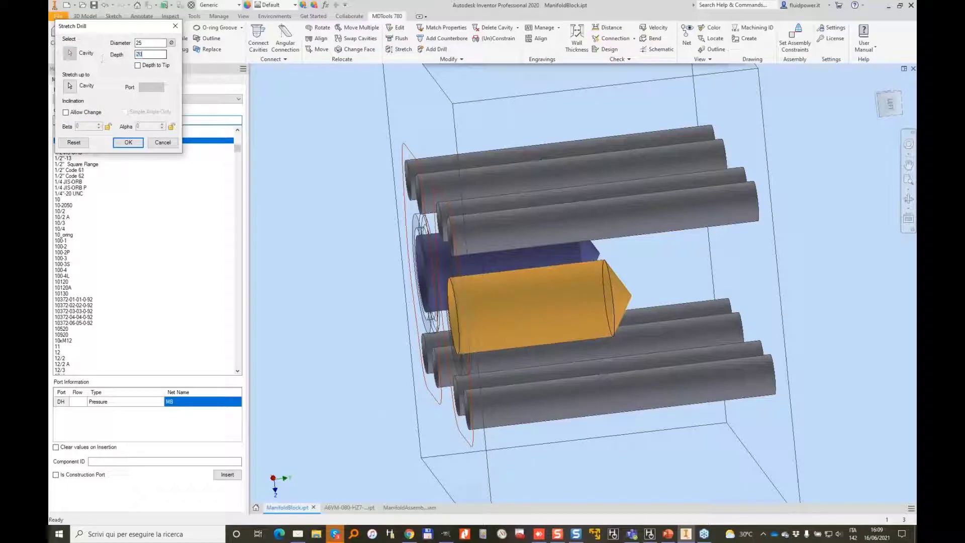
type("20")
key("Return")
Step: Stretch the drill of the purple MB port to a depth of 20
left_click(404, 50)
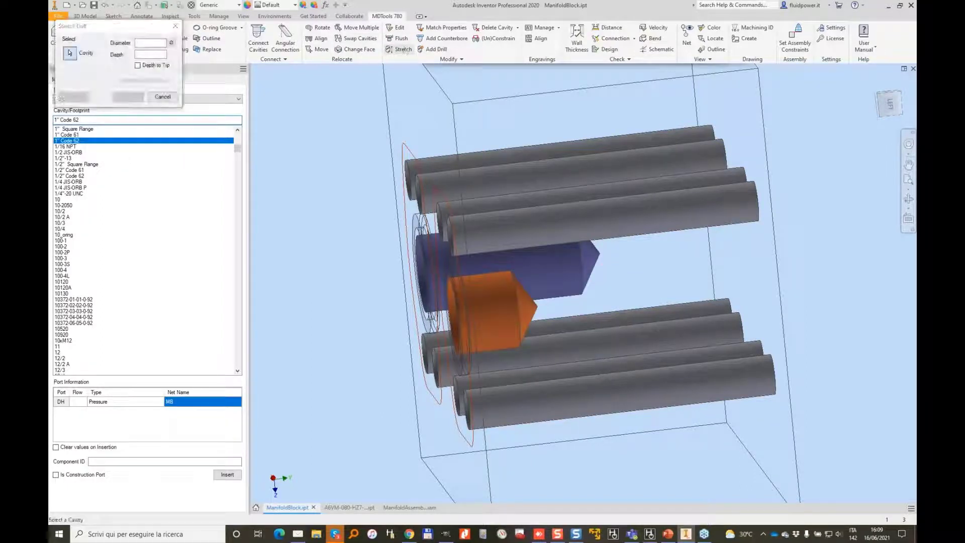
left_click(562, 272)
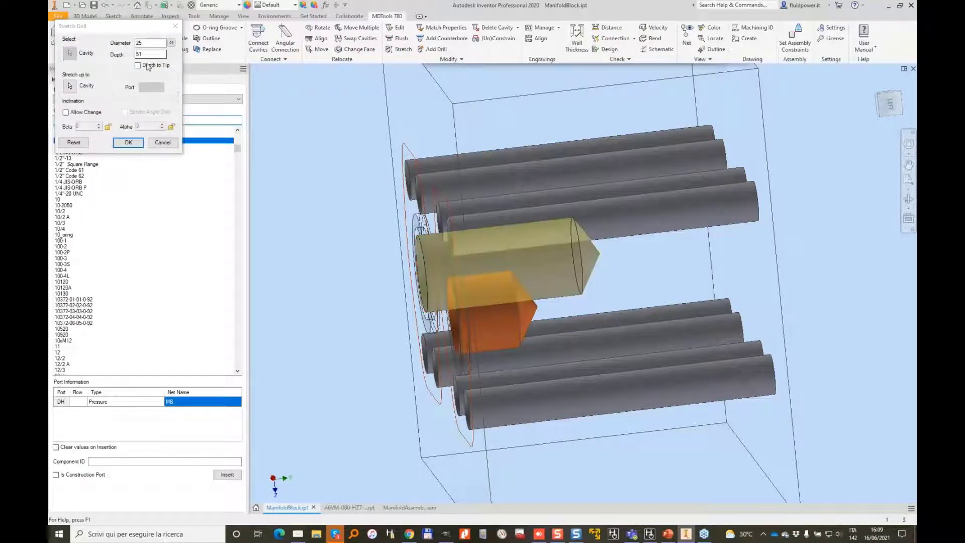
type("20")
key("Return")
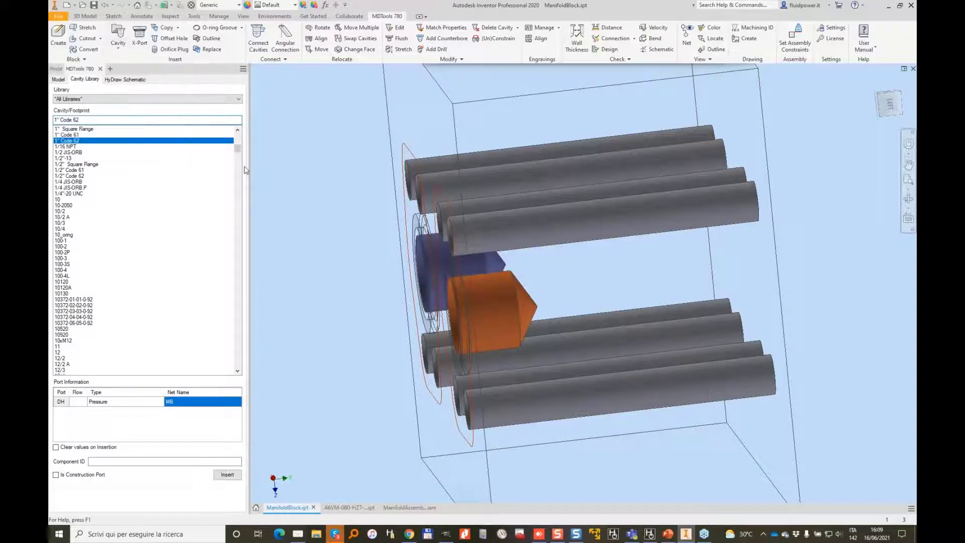
Step: Find the T-2A cavity in the cavity library and select it for insertion
left_click(87, 120)
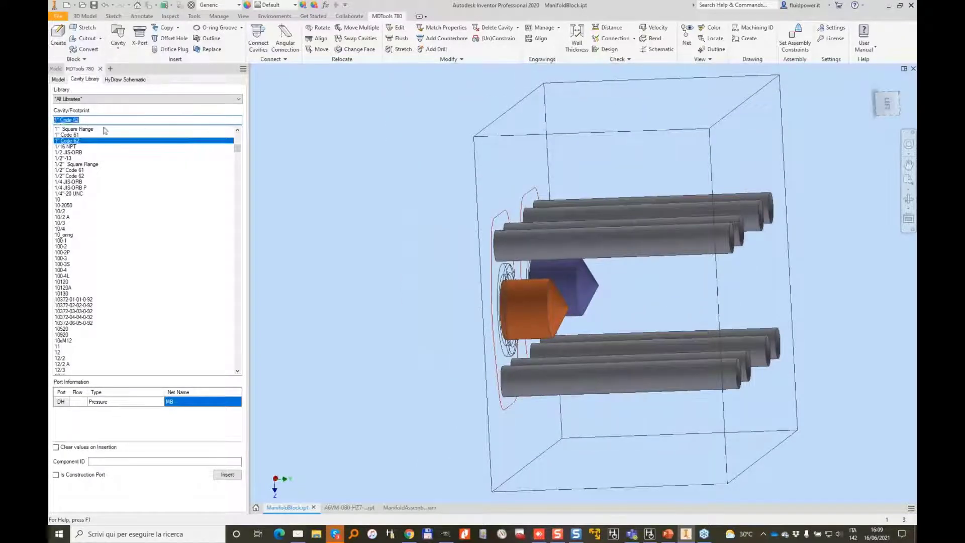
type("12")
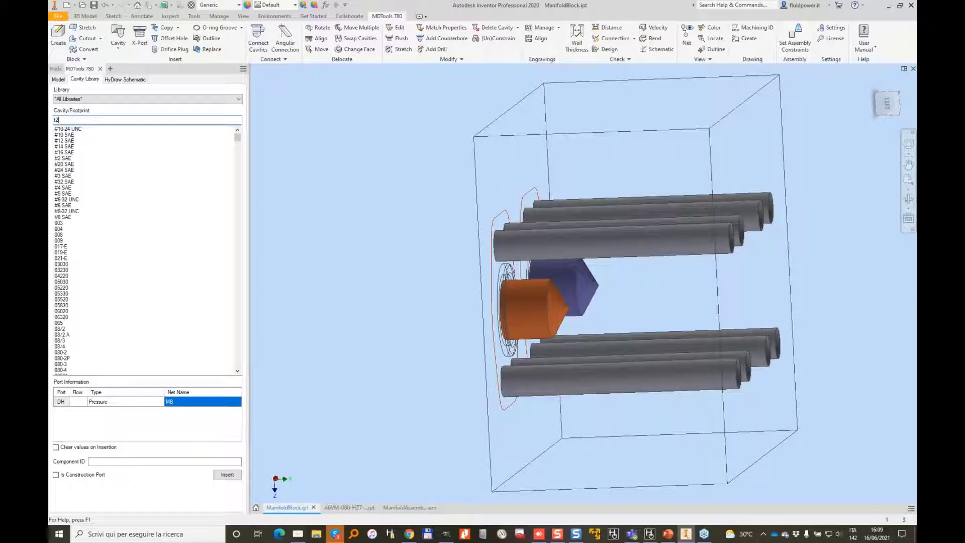
type("a")
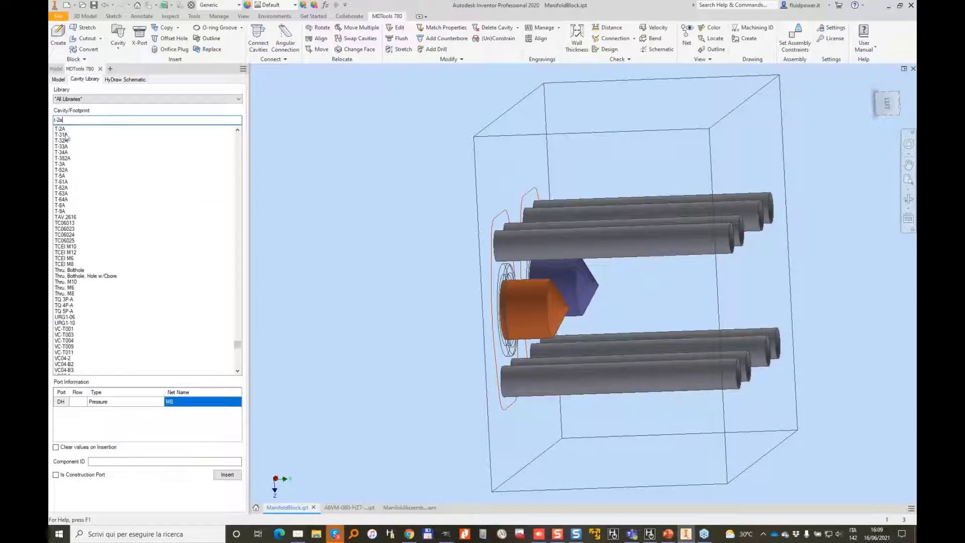
left_click(68, 128)
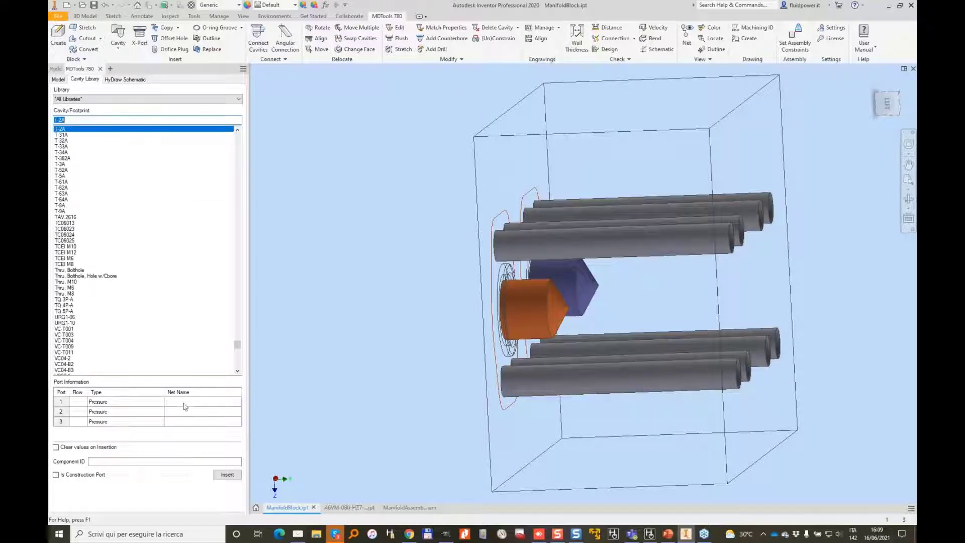
Step: Assign the T-2A cavity's ports 1, 2 and 3 to nets MA, A and B, with component ID CBA
left_click(187, 406)
type("MA")
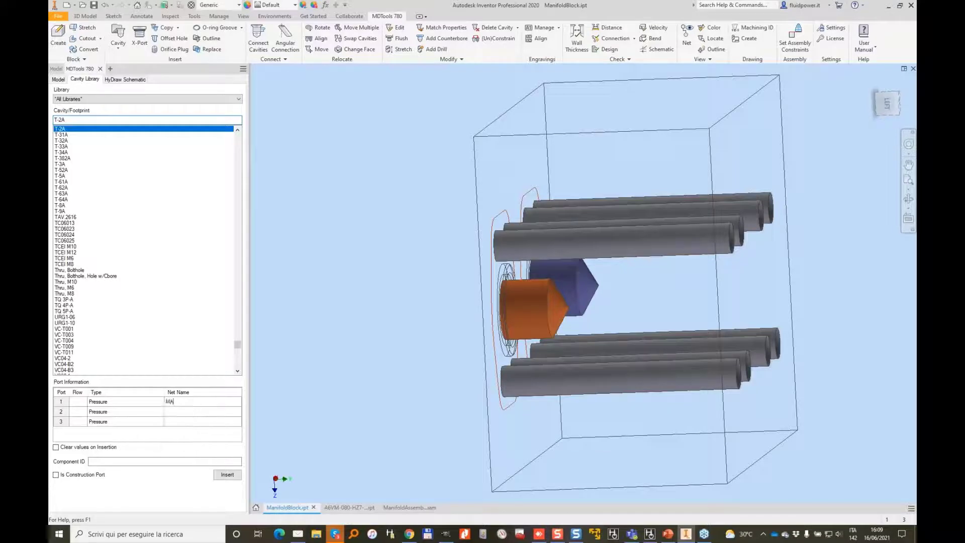
left_click(142, 461)
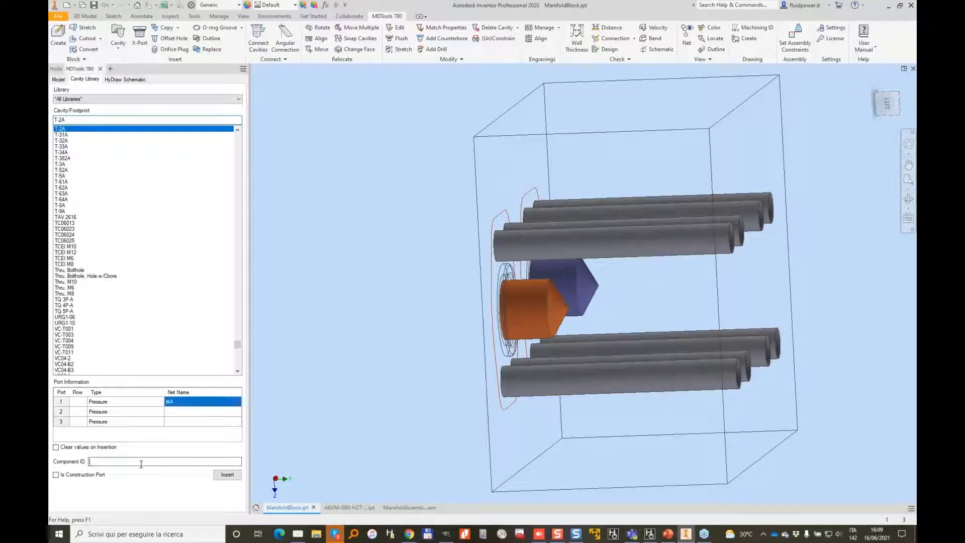
type("CBN")
left_click(188, 413)
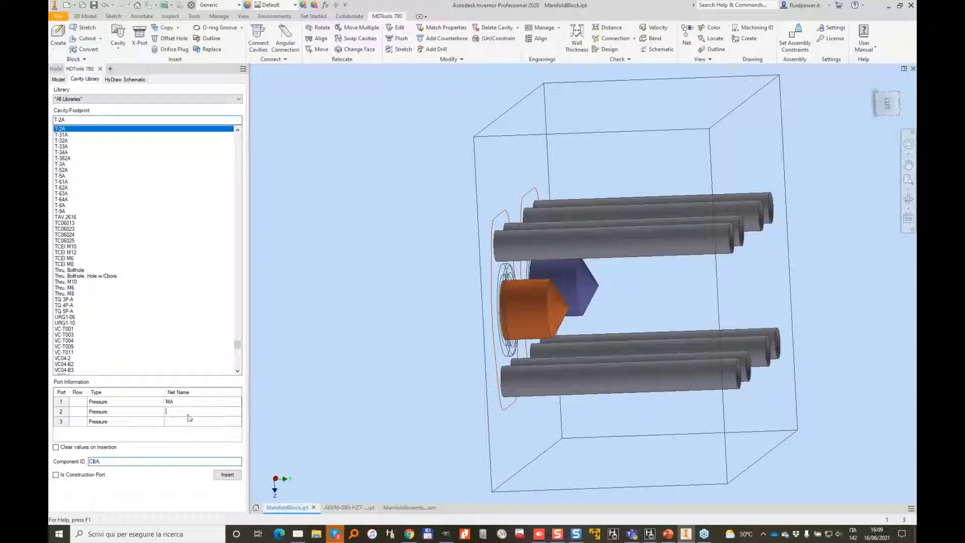
left_click(188, 414)
type("A")
left_click(180, 424)
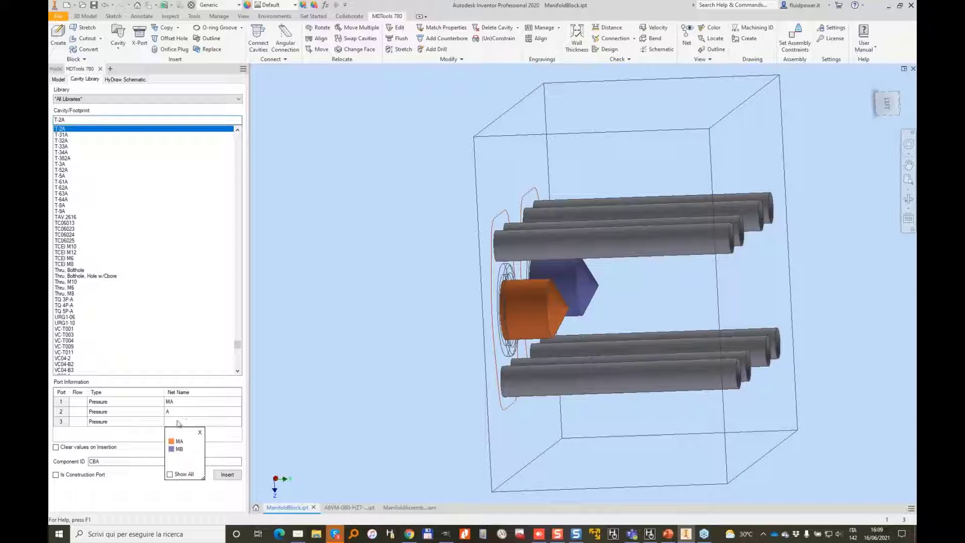
left_click(177, 421)
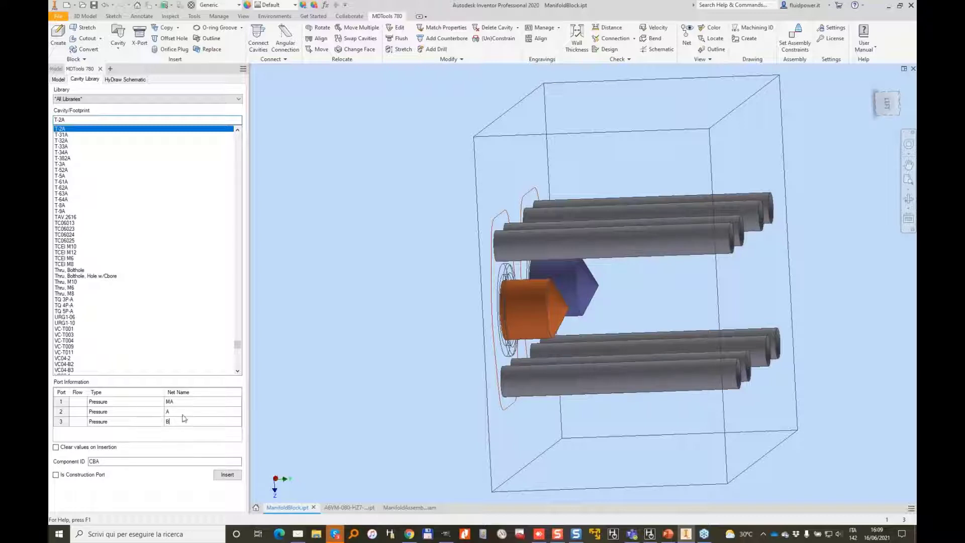
left_click(234, 478)
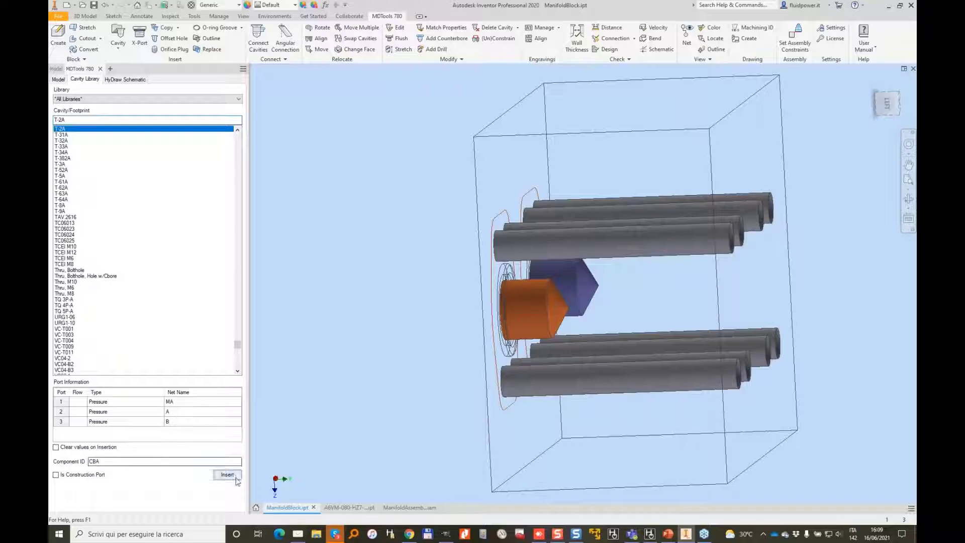
Step: Switch to GIMP and trace valve 2.2's port 2 to port A and its port 3 to port B, changing the pencil to yellow-green
left_click(439, 537)
left_click_drag(536, 363, 636, 371)
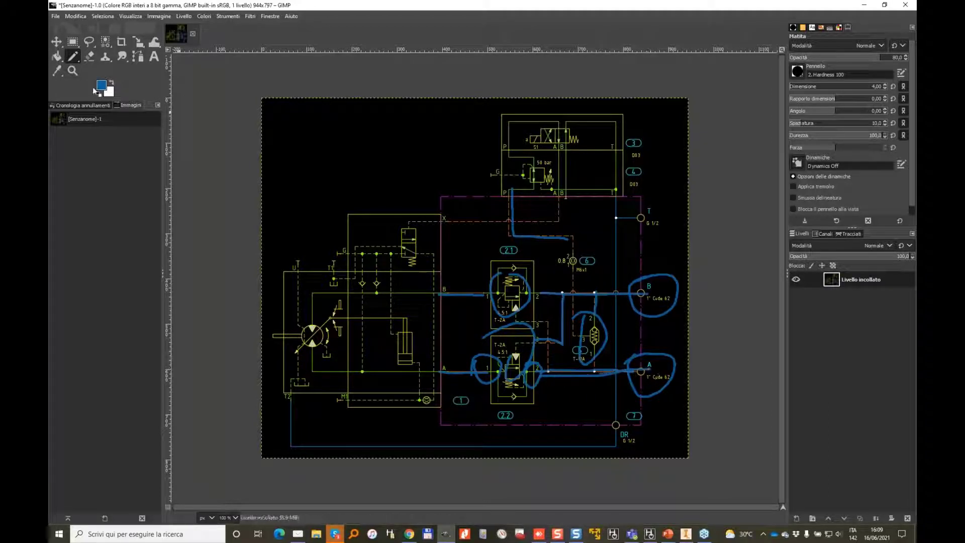
left_click(103, 86)
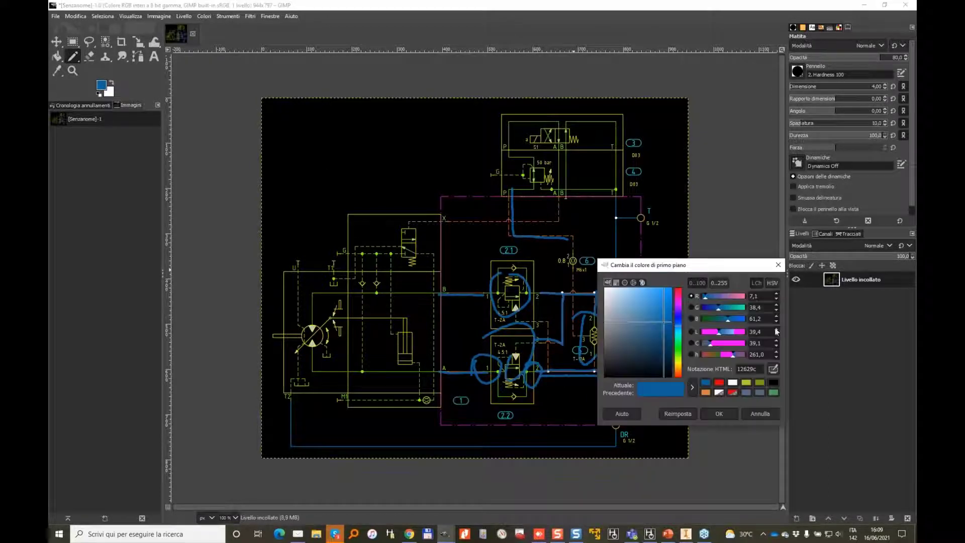
left_click(745, 382)
left_click(719, 413)
left_click_drag(536, 376, 646, 371)
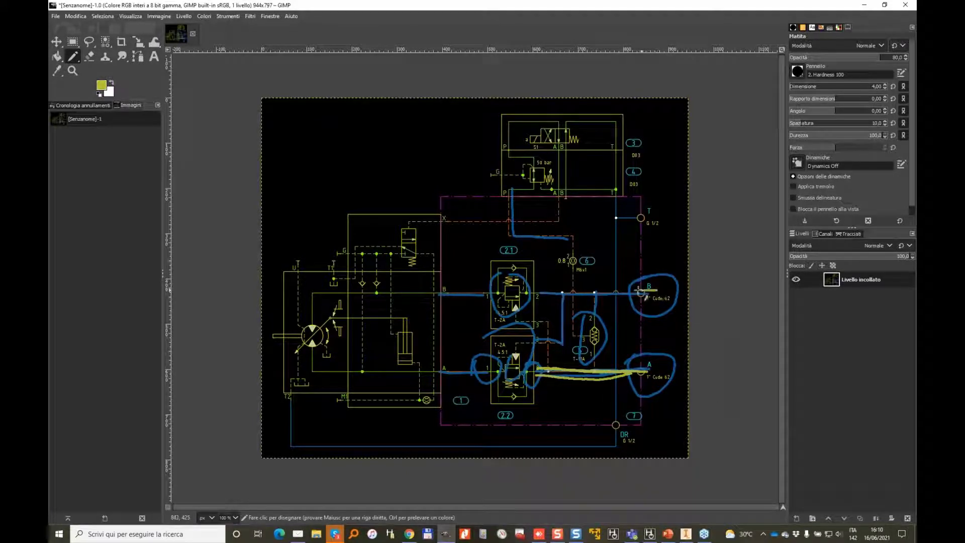
mouse_move(639, 291)
left_mouse_down()
mouse_move(571, 293)
mouse_move(562, 324)
mouse_move(536, 343)
left_mouse_up()
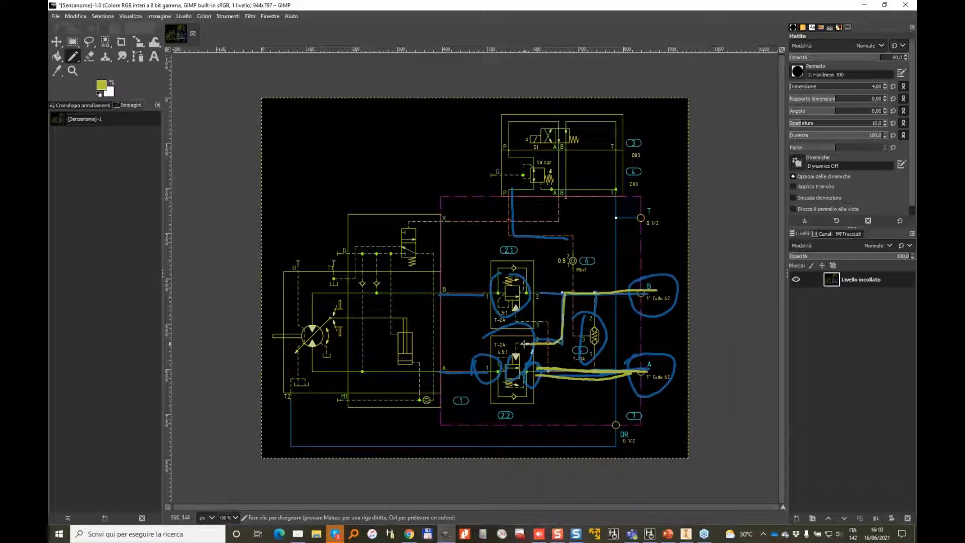
Step: Trace the upper valve 2.1's connections to ports B and A in red on the schematic, and return to Inventor
left_click(101, 85)
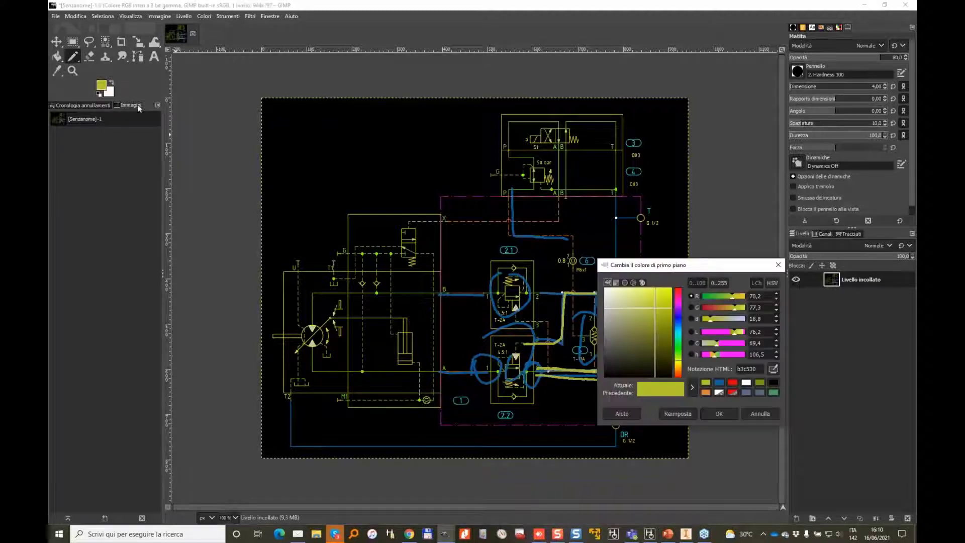
left_click(732, 382)
left_click(719, 414)
mouse_move(642, 371)
left_mouse_down()
mouse_move(575, 372)
mouse_move(544, 312)
mouse_move(598, 291)
mouse_move(658, 288)
left_mouse_up()
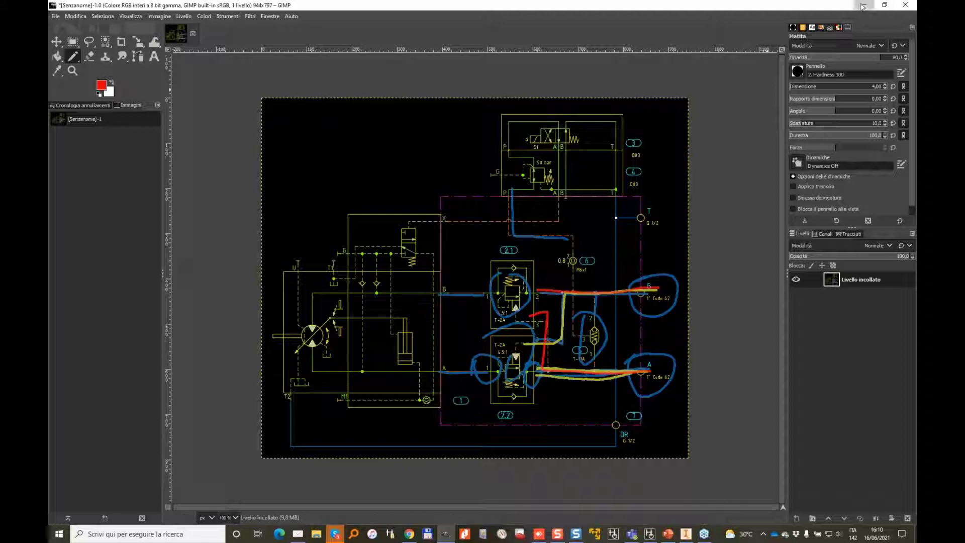
left_click(864, 5)
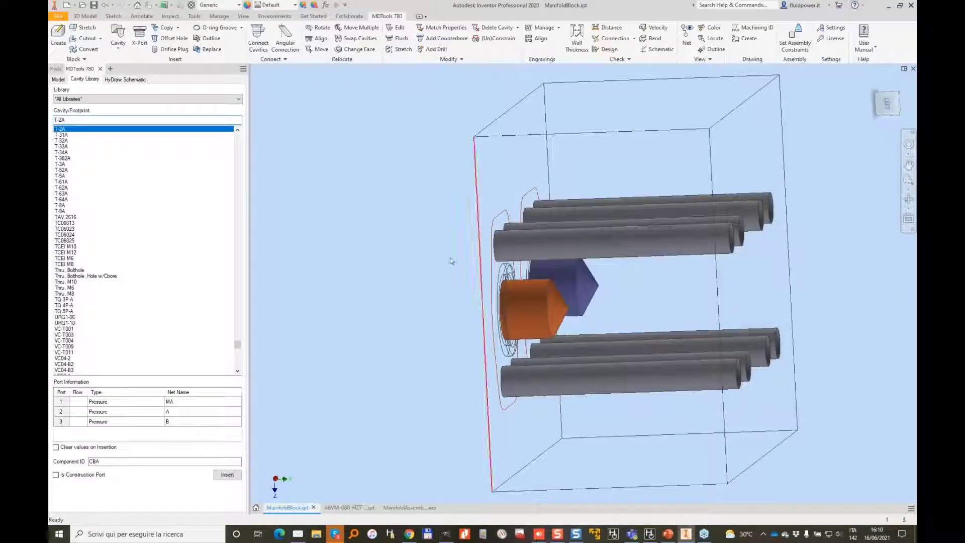
Step: Insert the T-2A cavity on the face opposite MA and MB, at X 0 and Y 0 relative to the MA port
left_click(229, 476)
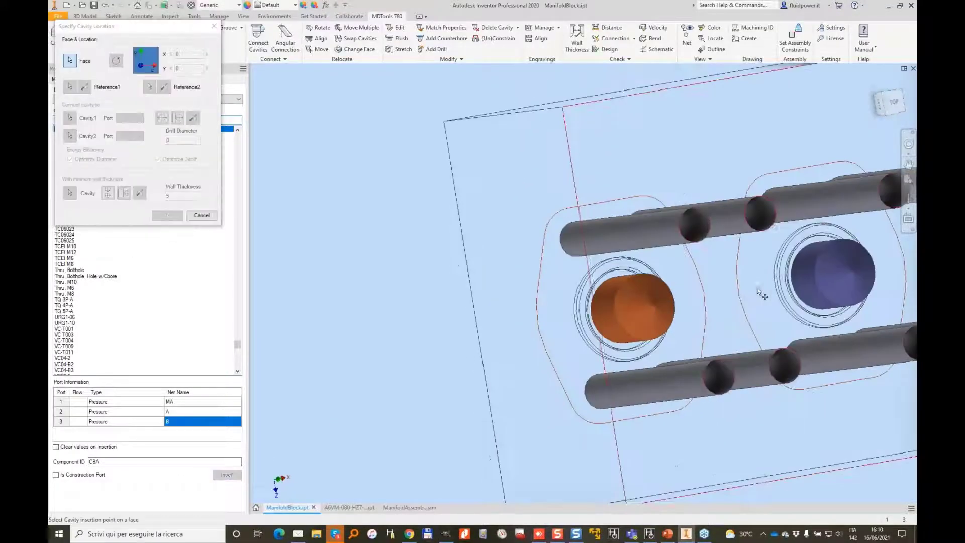
left_click(752, 295)
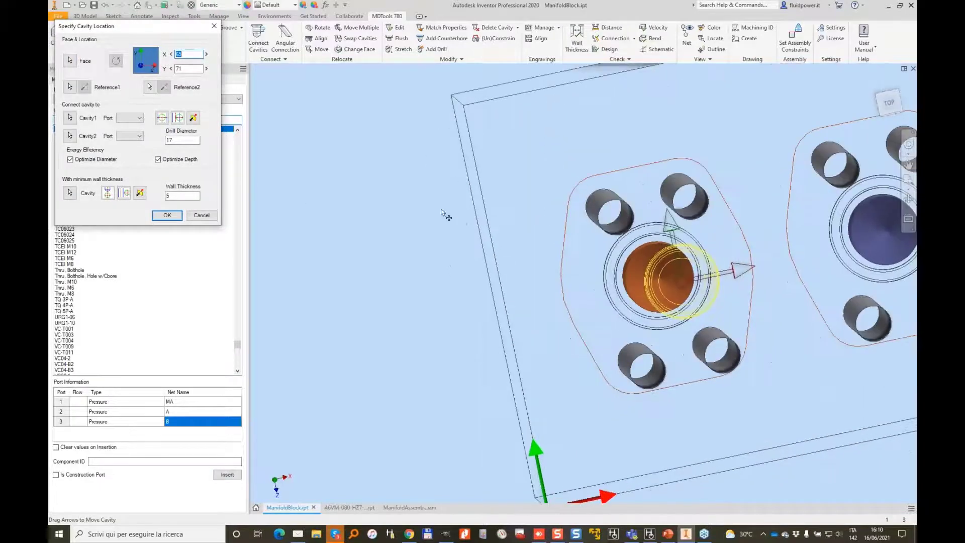
left_click(71, 87)
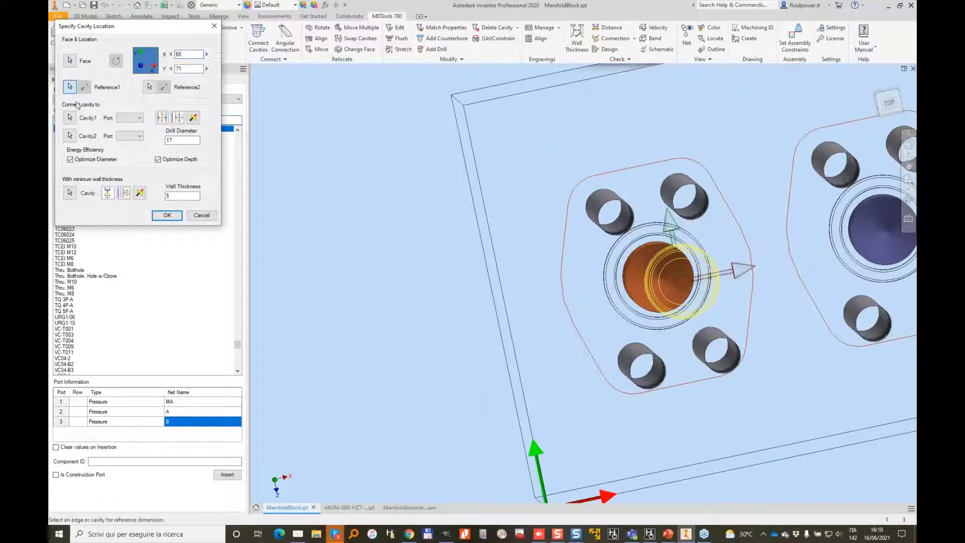
left_click(638, 270)
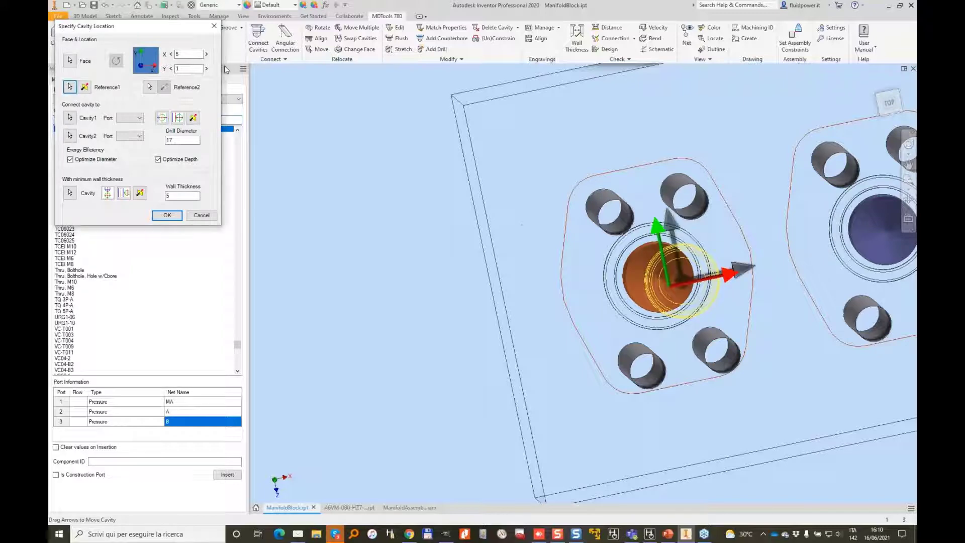
key("Tab")
type("0")
key("Tab")
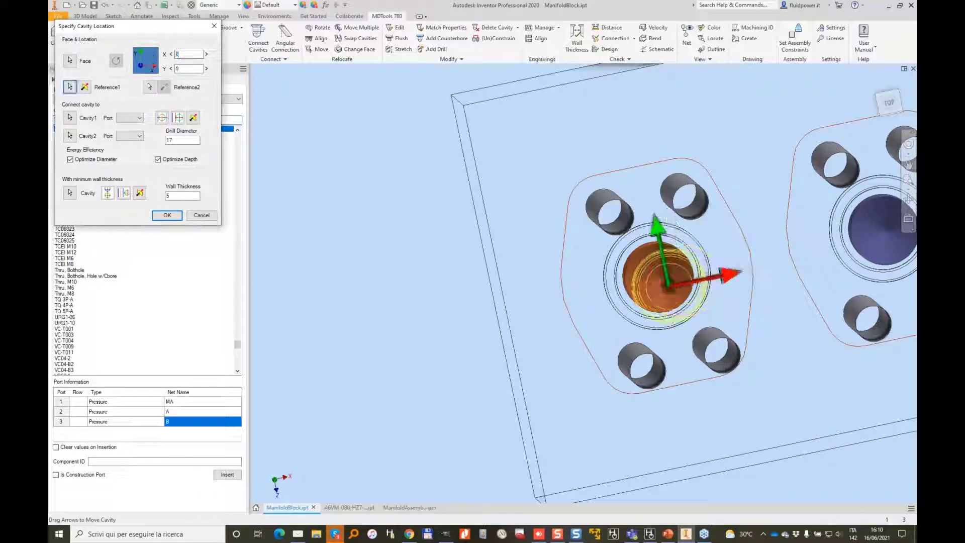
key("Return")
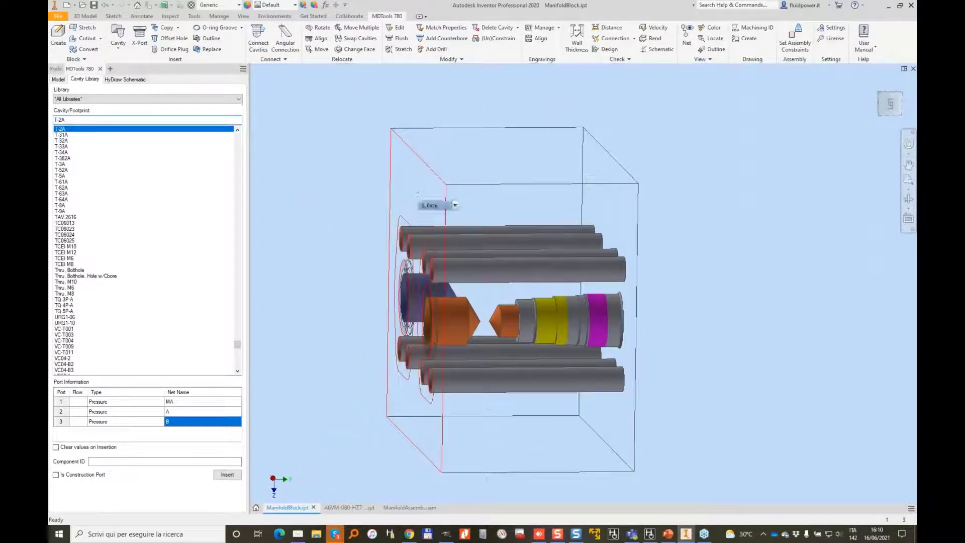
Step: Stretch the block from the face carrying MA and MB to a height of 80
left_click(416, 194)
left_click(425, 161)
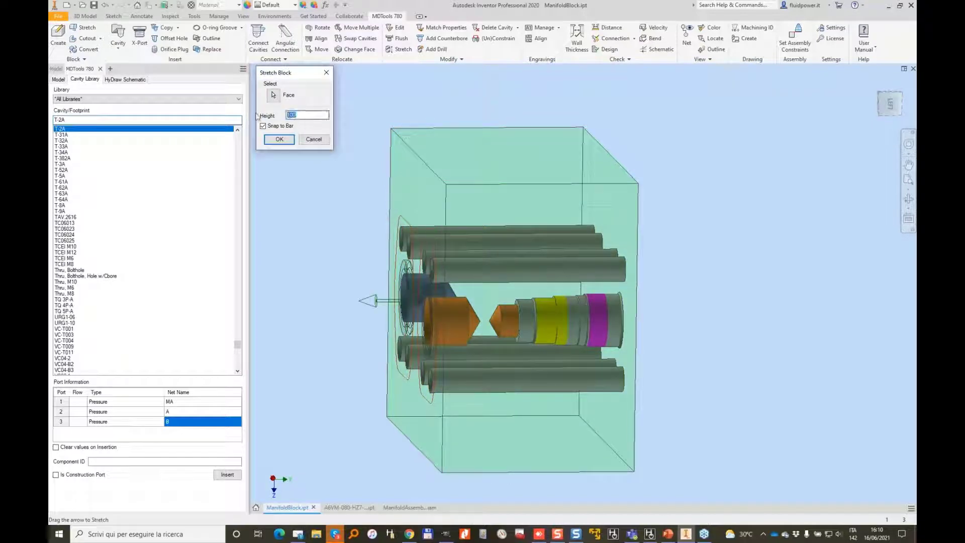
type("80")
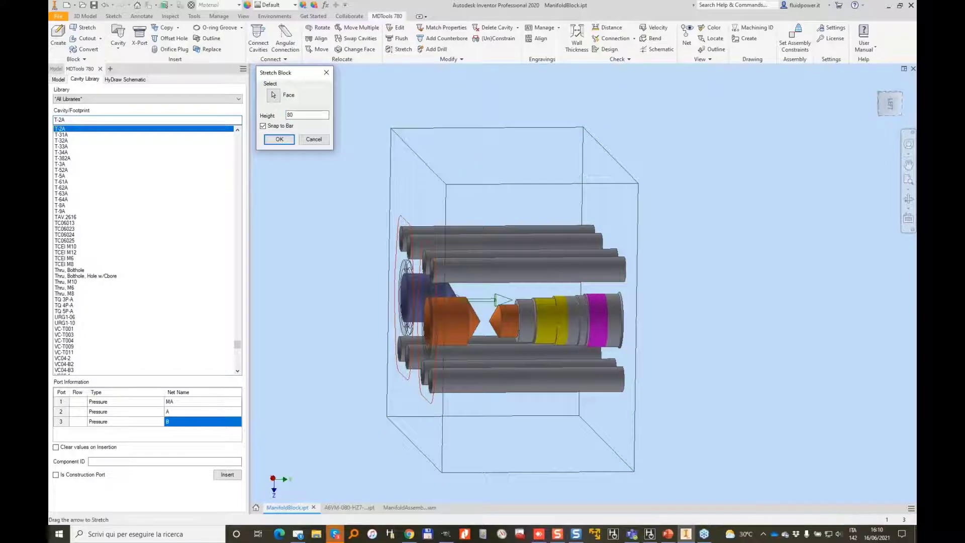
key("Return")
Step: Stretch the orange MA port's drill to a depth of 20 so it meets the T-2A cavity
middle_click_drag(459, 151, 466, 129, "shift")
left_click(405, 51)
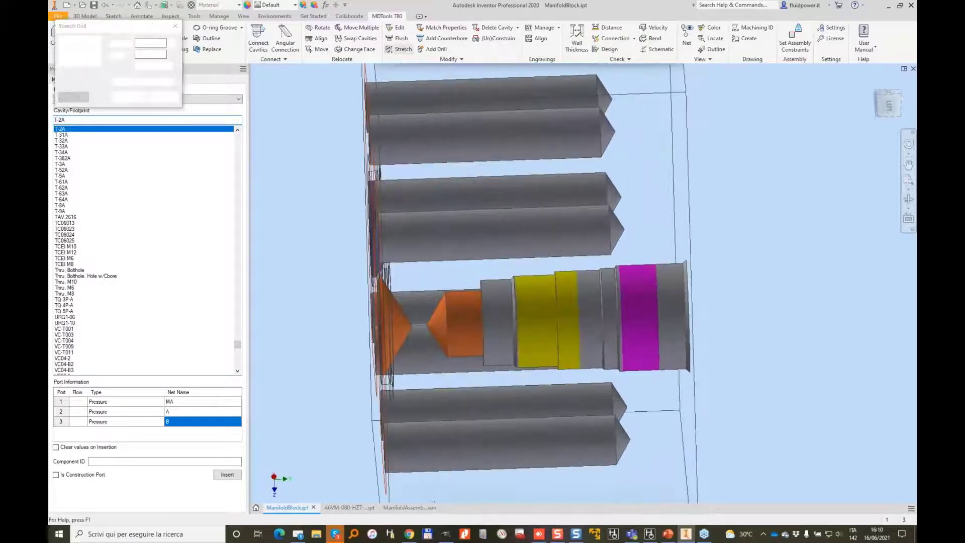
middle_click_drag(404, 319, 386, 299, "shift")
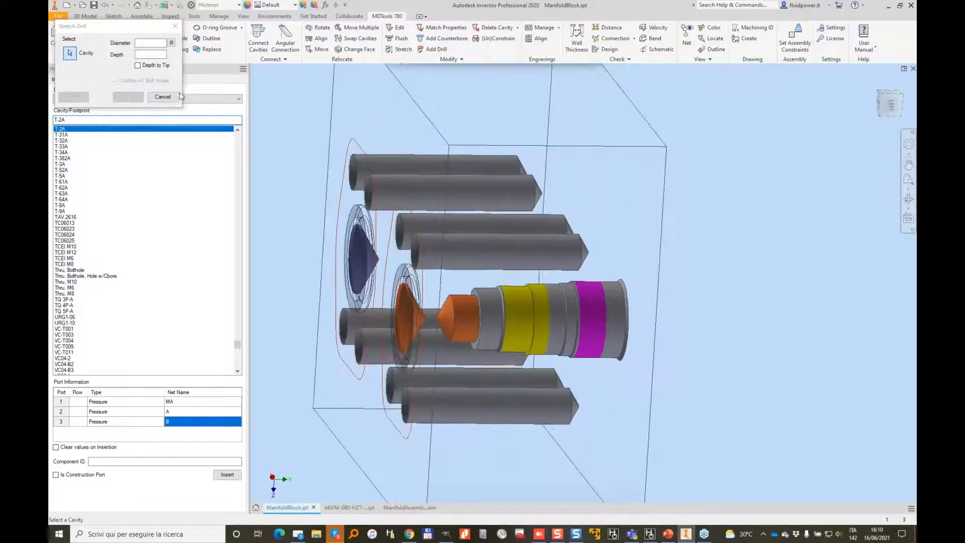
left_click(167, 98)
left_click(402, 48)
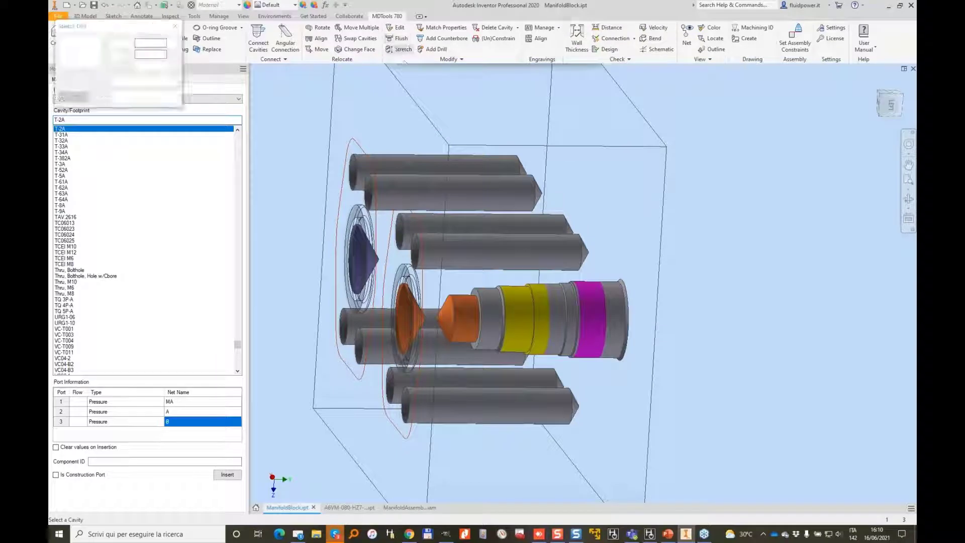
left_click(411, 314)
left_click_drag(145, 54, 128, 54)
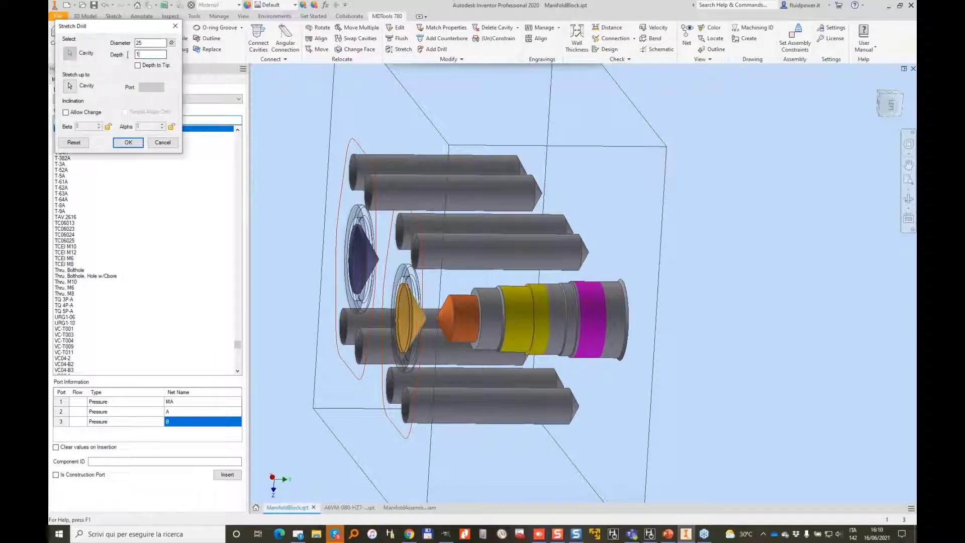
type("20")
key("Return")
middle_click_drag(281, 83, 373, 103, "shift")
scroll(320, 96, "down", 2)
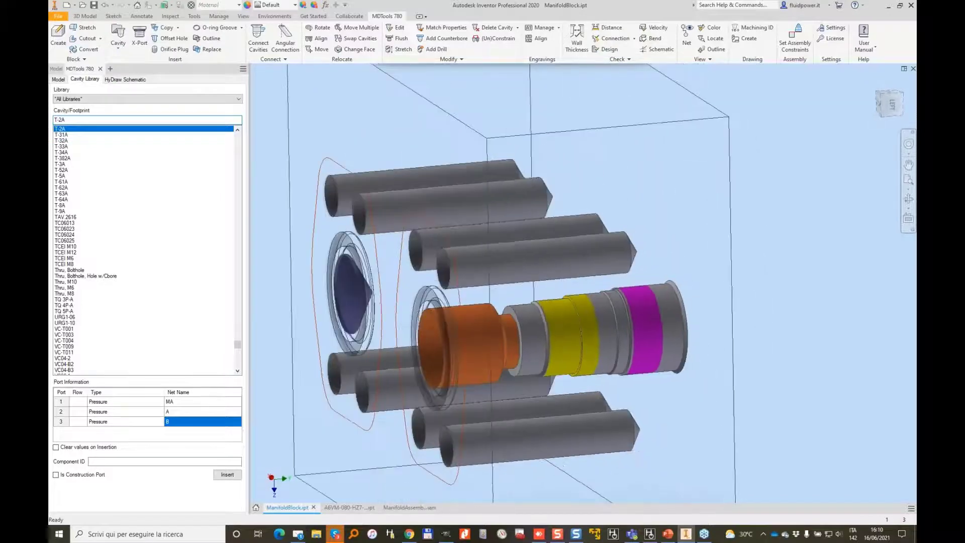
Step: Match the blue MB port's properties to the orange MA port, with all cavity dimensions selected
left_click(445, 28)
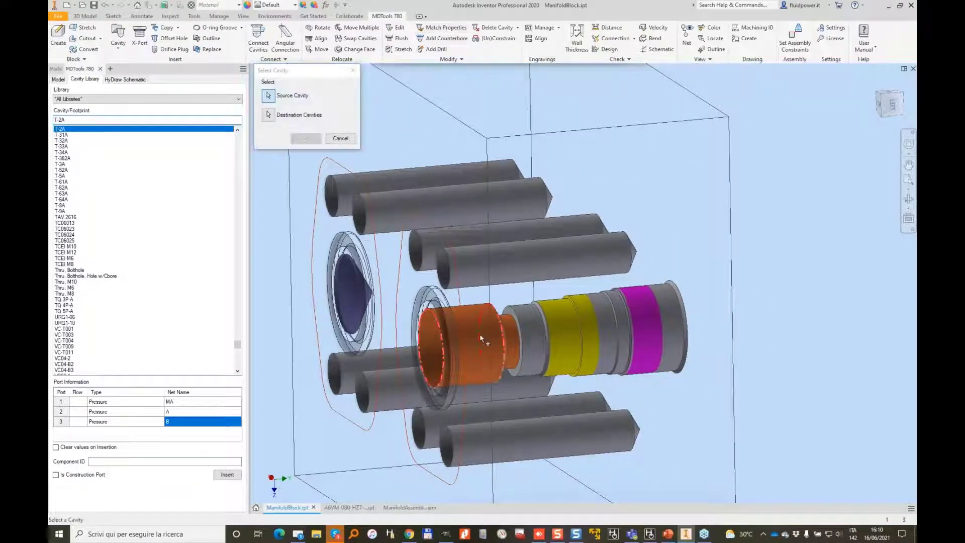
left_click(337, 285)
left_click(306, 138)
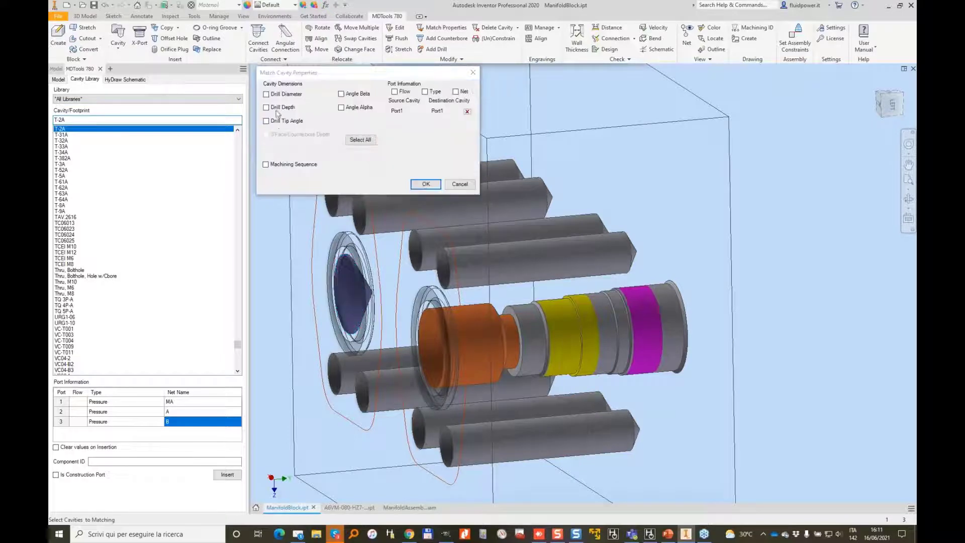
left_click(364, 141)
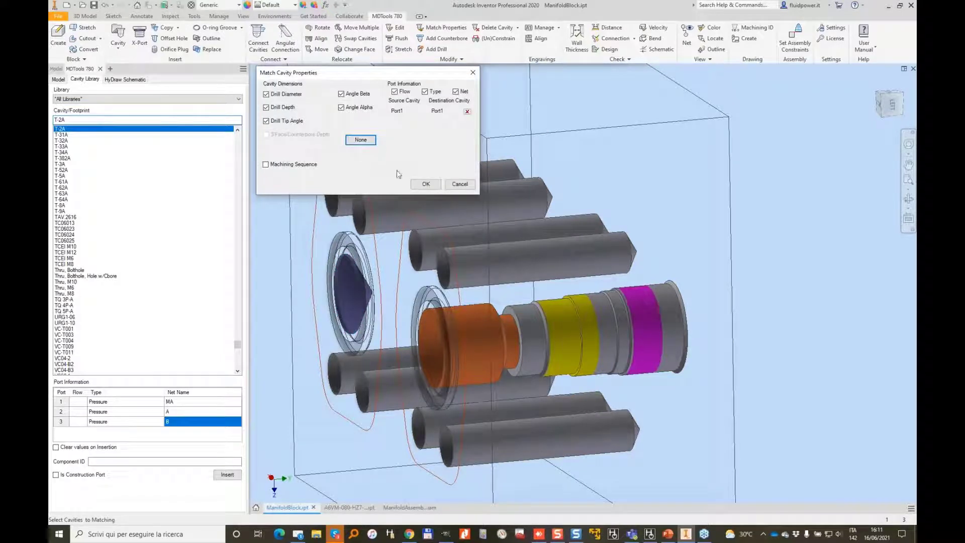
left_click(425, 183)
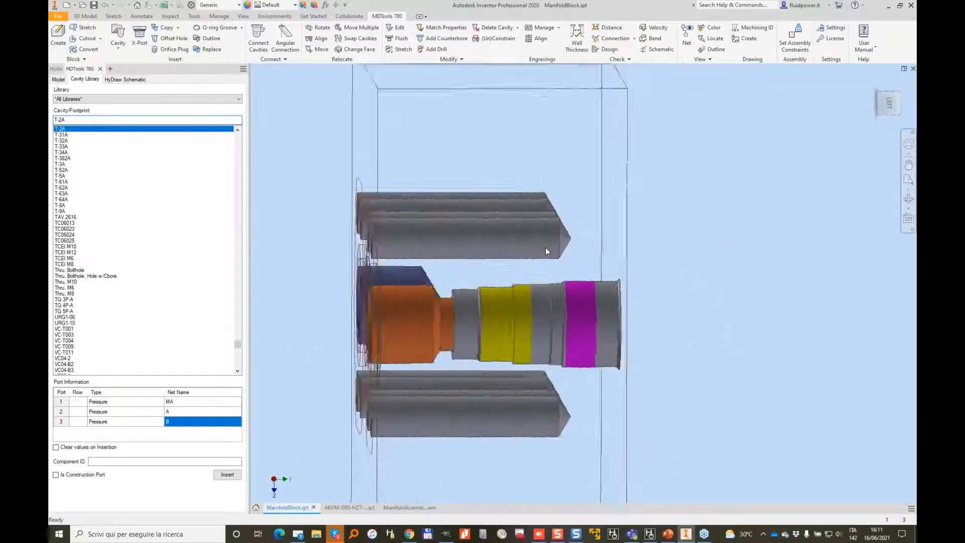
Step: Set the next T-2A cavity's component ID to CBB and its port 1, 2 and 3 nets to MB, B and A
left_click(115, 459)
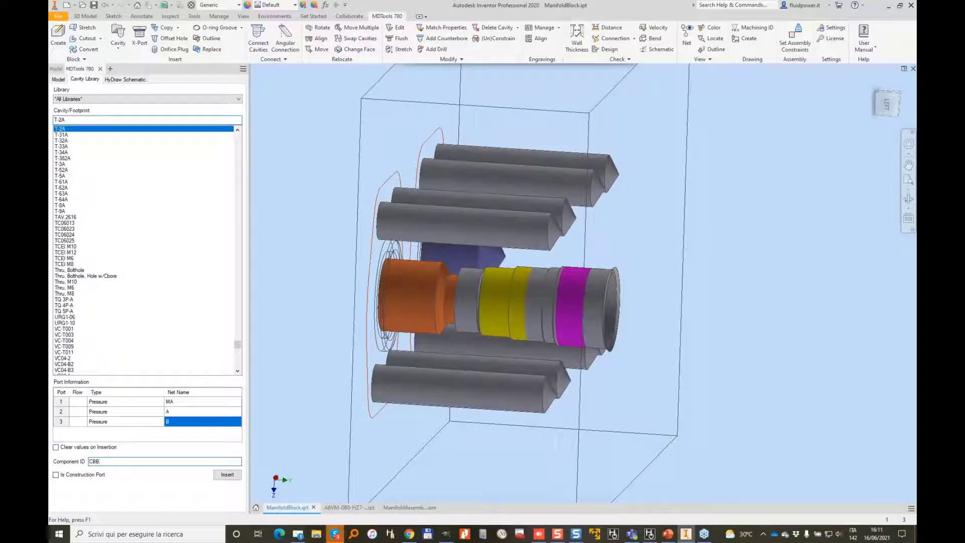
left_click(185, 401)
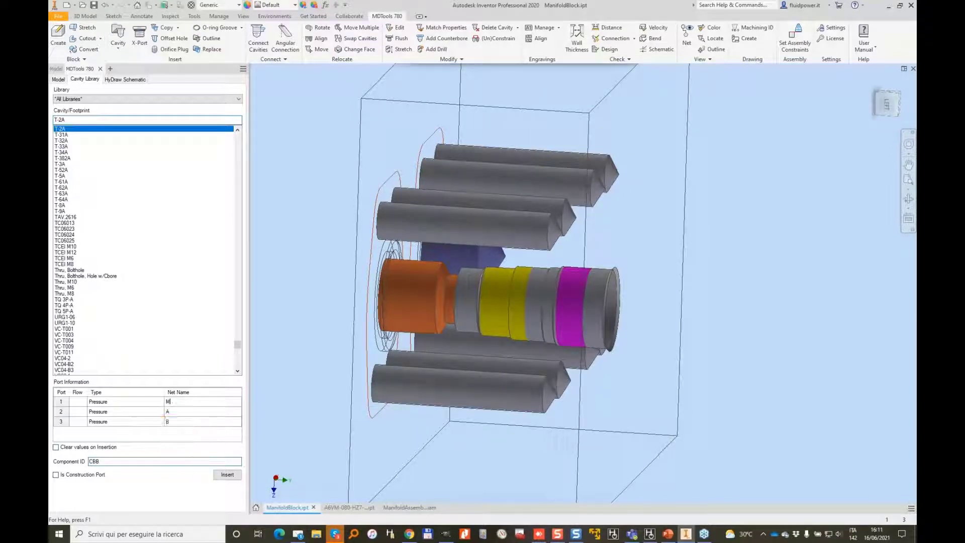
type("MB")
type("B")
type("A")
Step: Insert the T-2A cavity on the face opposite the MB port, aligned with that port at X 0
left_click(227, 474)
left_click(467, 306)
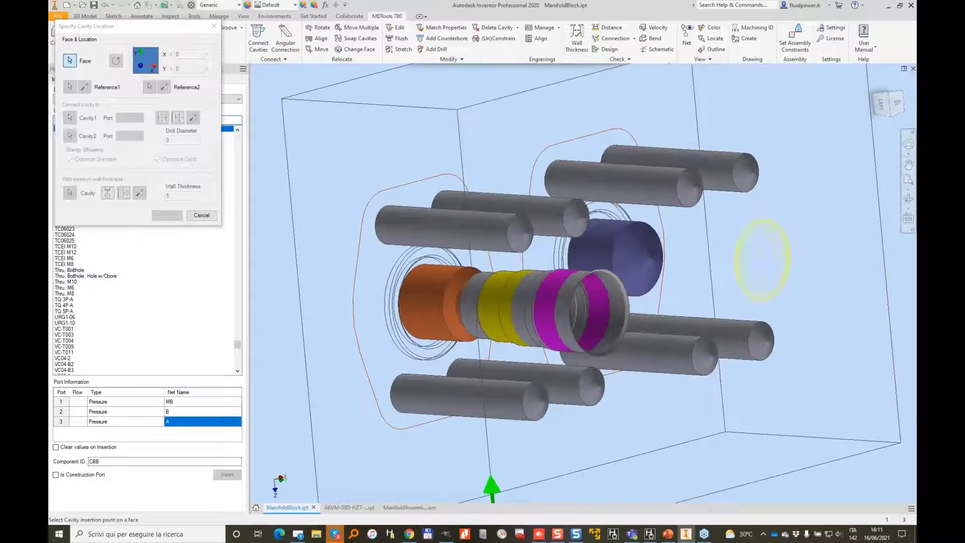
left_click(79, 87)
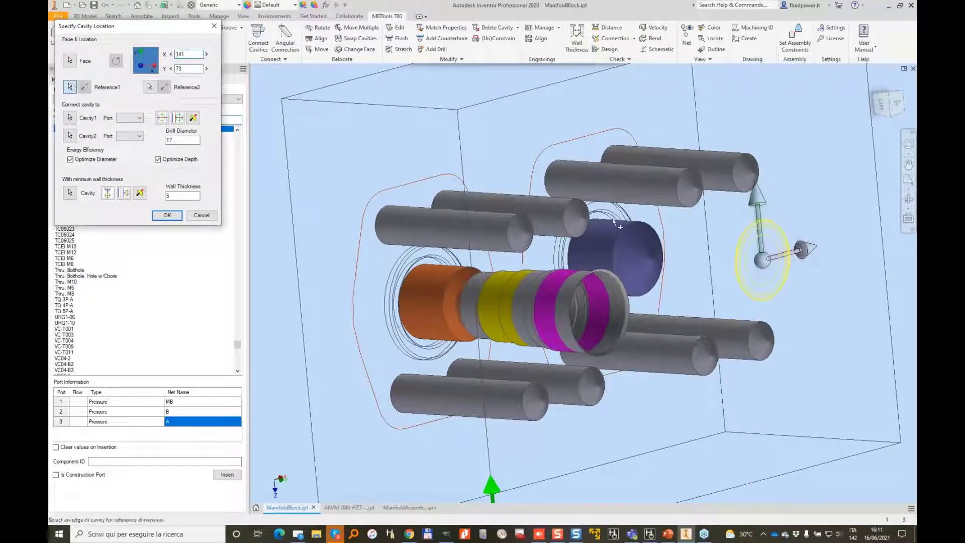
left_click(647, 245)
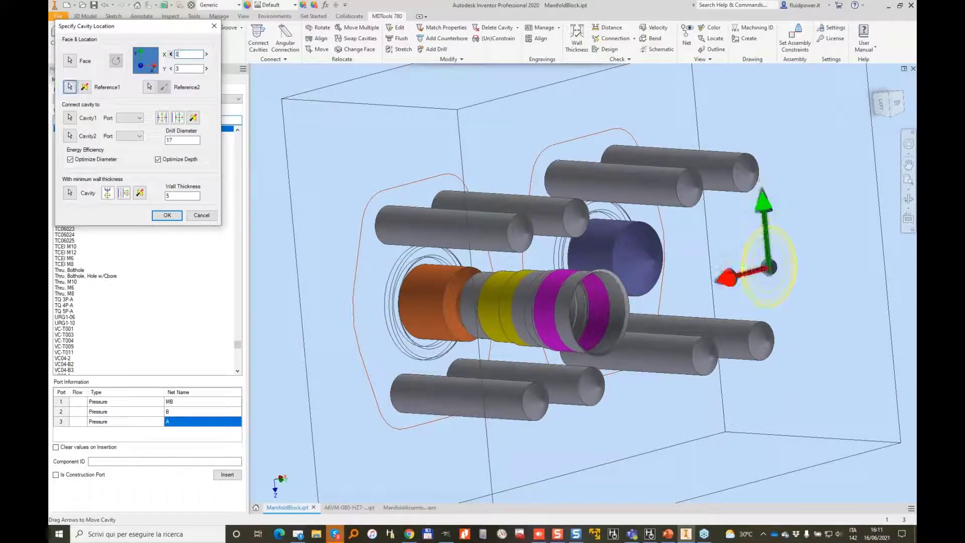
key("Return")
Step: Stretch the bolt holes of both flange footprints through to the opposite block face, updating all bolt holes of each
middle_click_drag(306, 71, 535, 253, "shift")
middle_click_drag(402, 226, 593, 143, "shift")
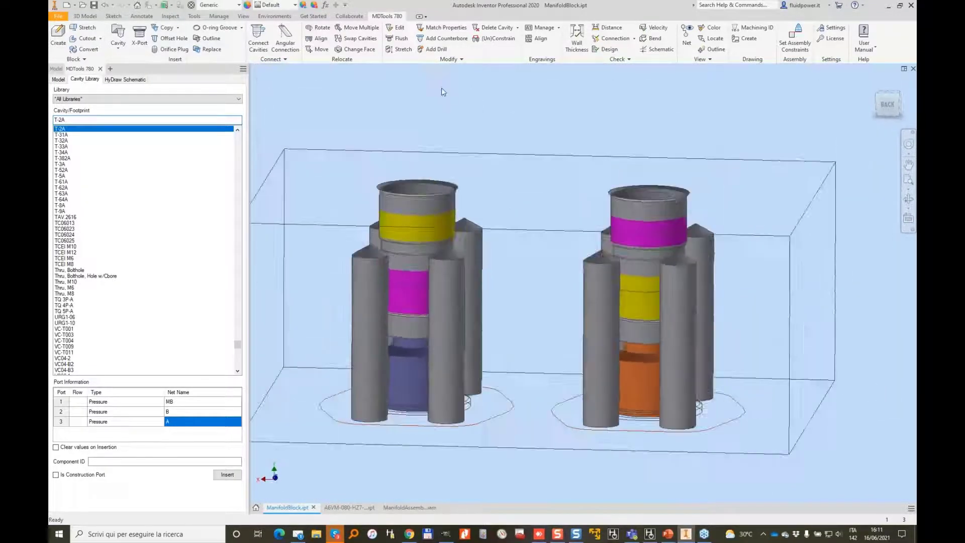
left_click(402, 49)
left_click(657, 342)
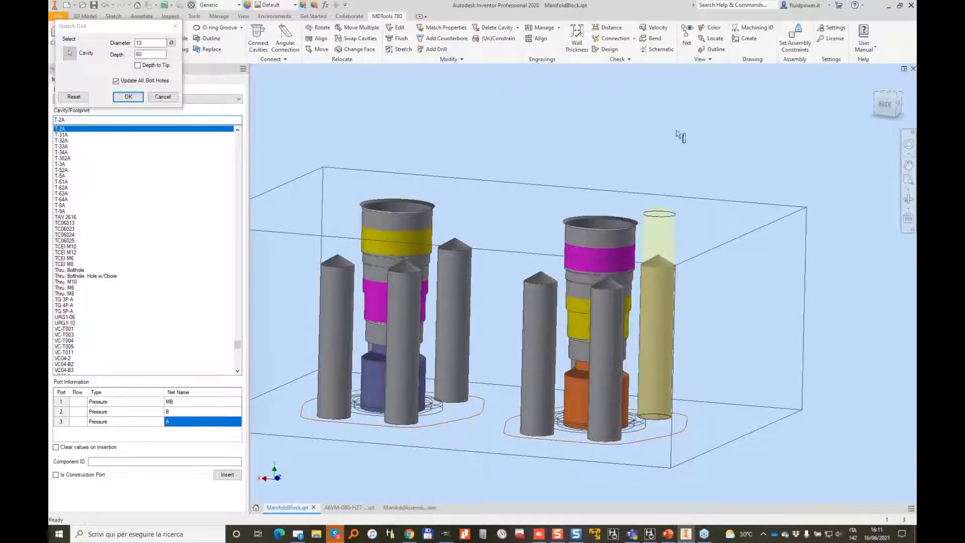
left_click(118, 99)
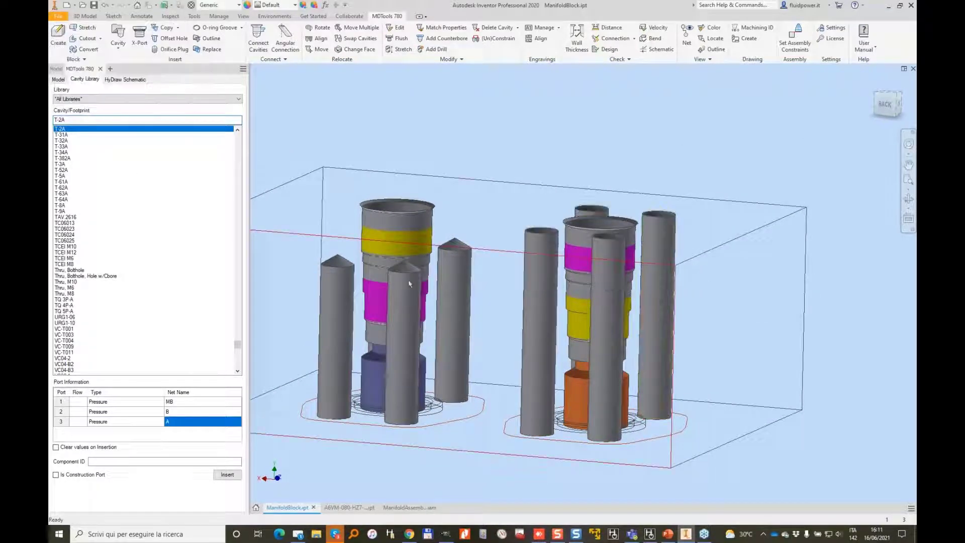
left_click(467, 249)
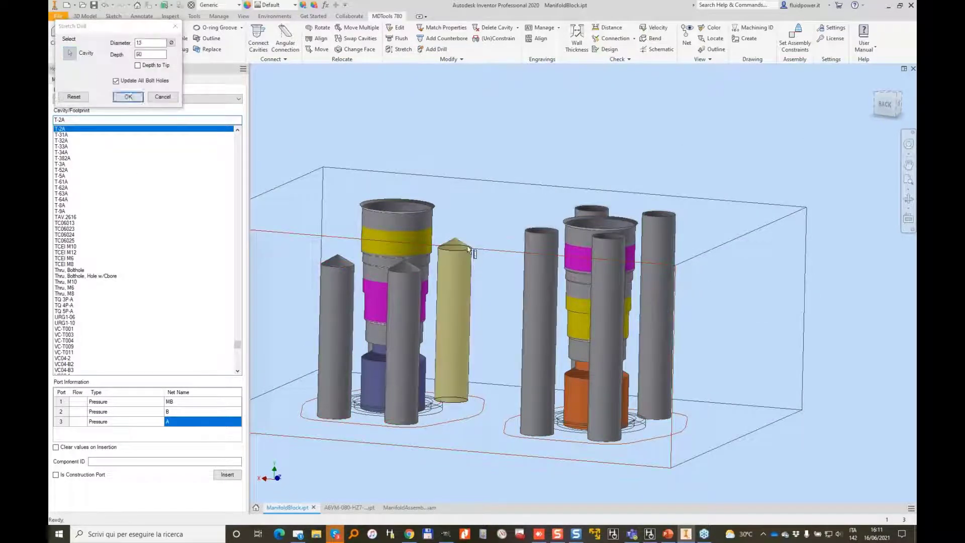
left_click(128, 97)
key("Escape")
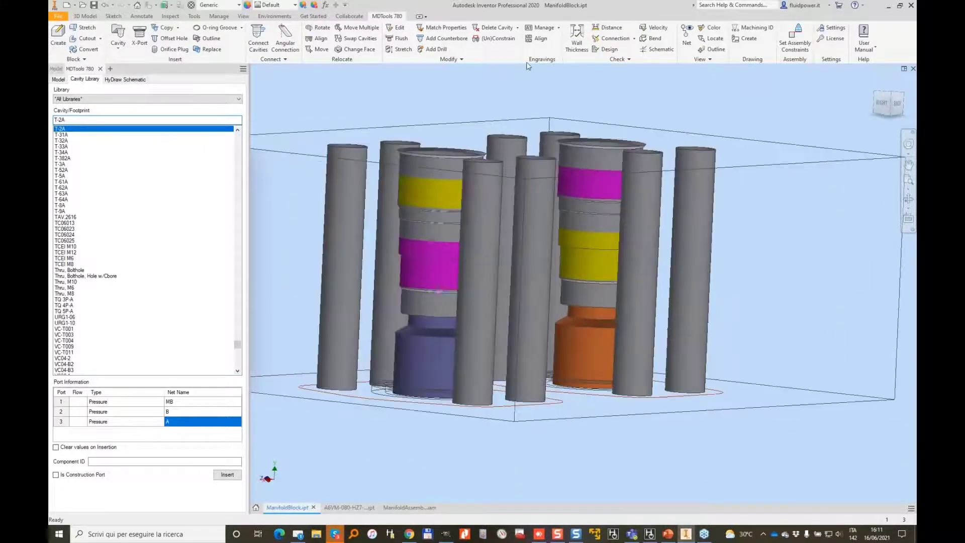
Step: Shorten the blue MB port's 25 mm drill to a depth of 10
left_click(398, 49)
left_click(426, 361)
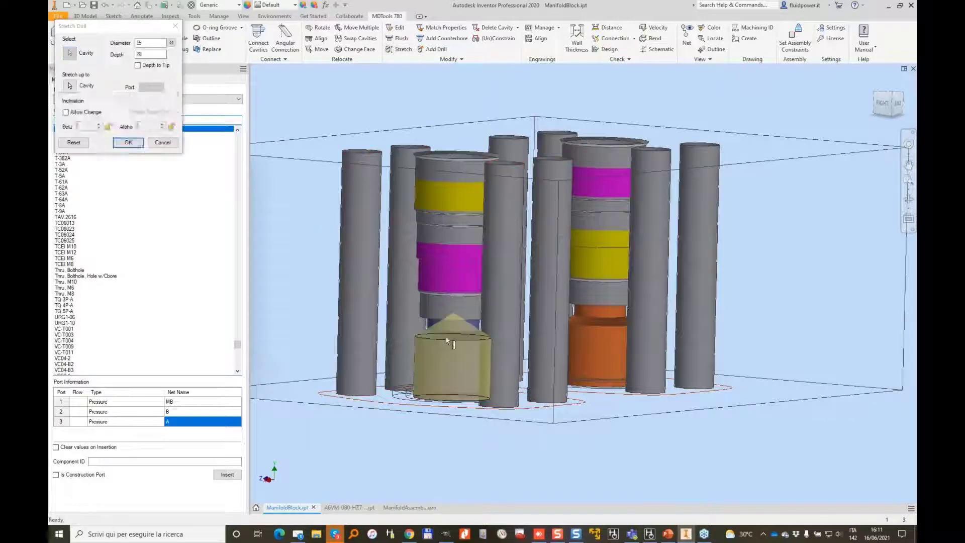
left_click_drag(445, 336, 445, 371)
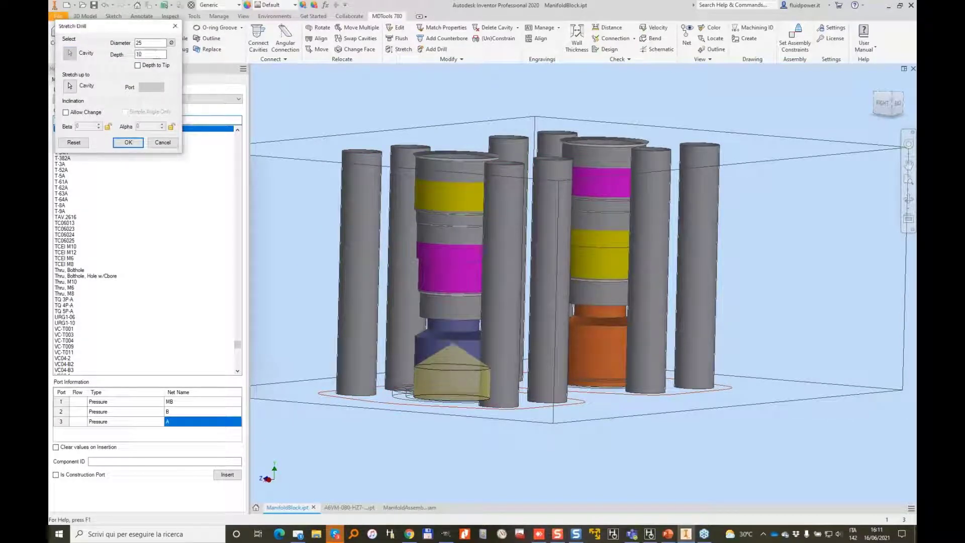
left_click(128, 142)
Step: Stretch the 17 mm drill at the bottom of the CBB cavity to a depth of 78, reaching the MB port
left_click(403, 49)
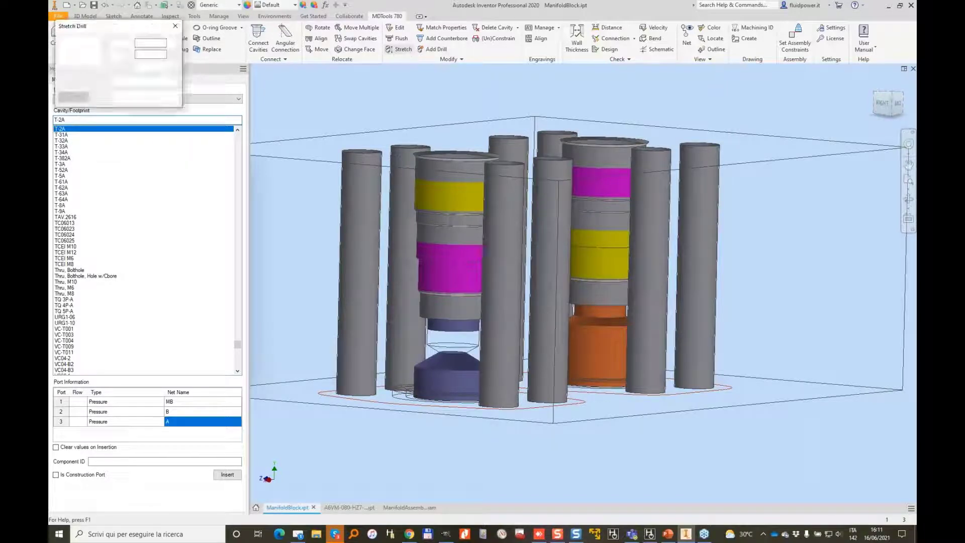
left_click(451, 343)
left_click_drag(451, 343, 453, 378)
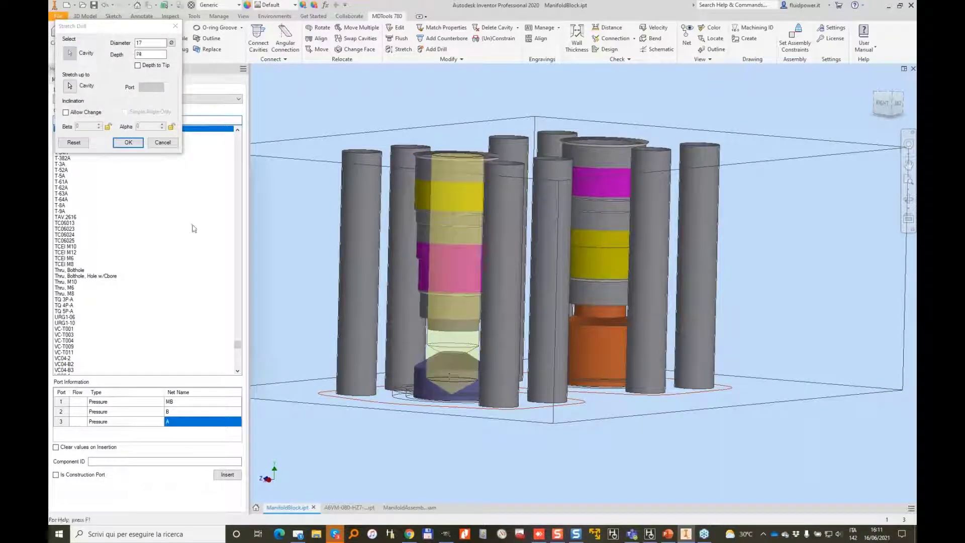
left_click(132, 145)
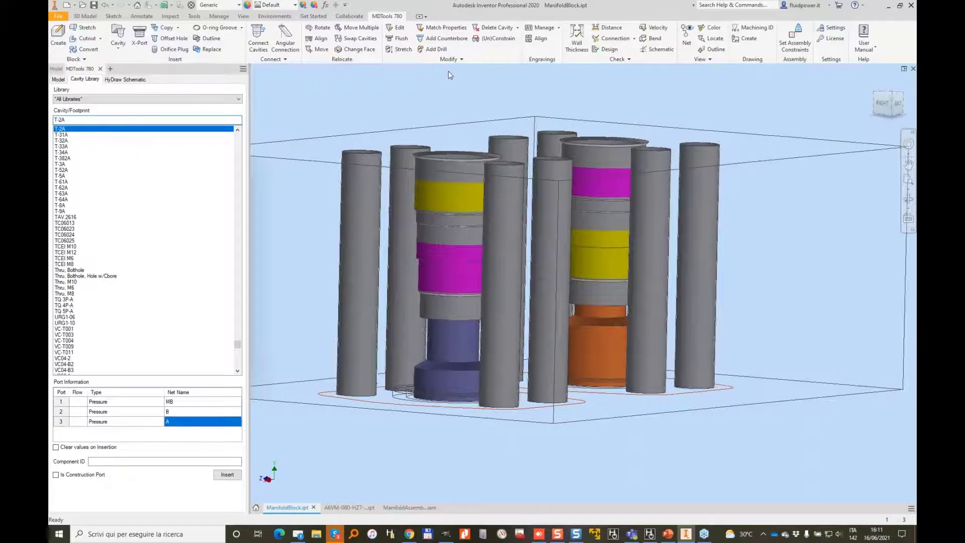
Step: Choose the 1" Code 62 footprint and set both its component ID and its net name to A
middle_click_drag(448, 73, 782, 244, "shift")
scroll(576, 352, "up", 1)
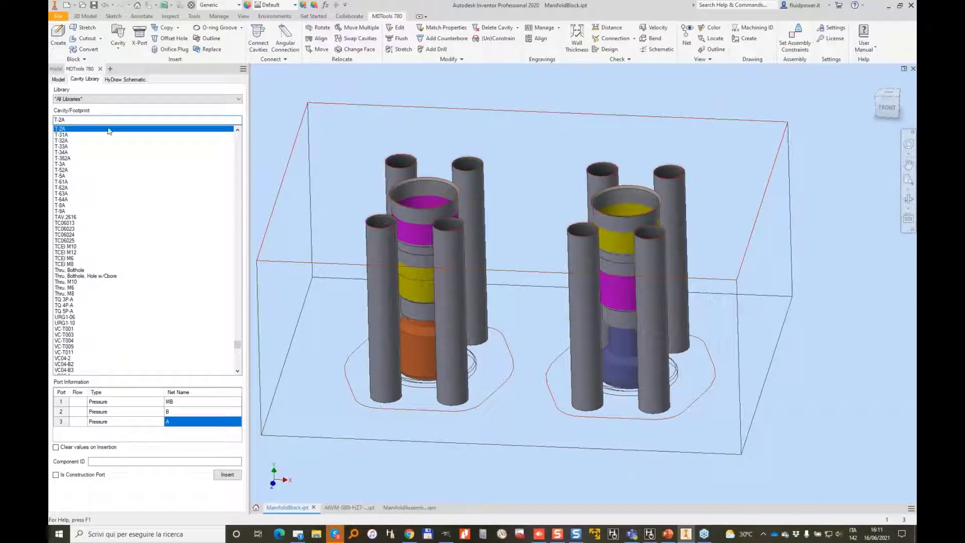
type("1\"")
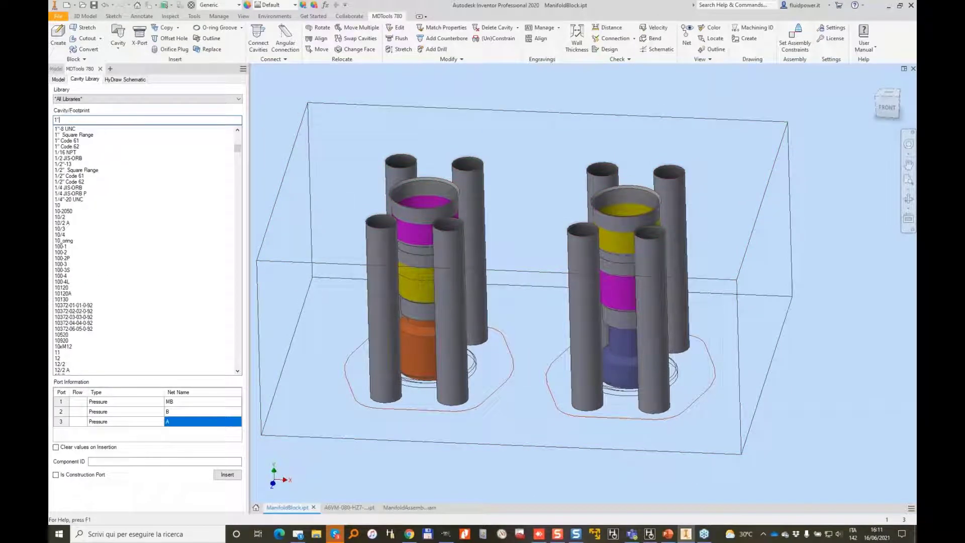
left_click(75, 146)
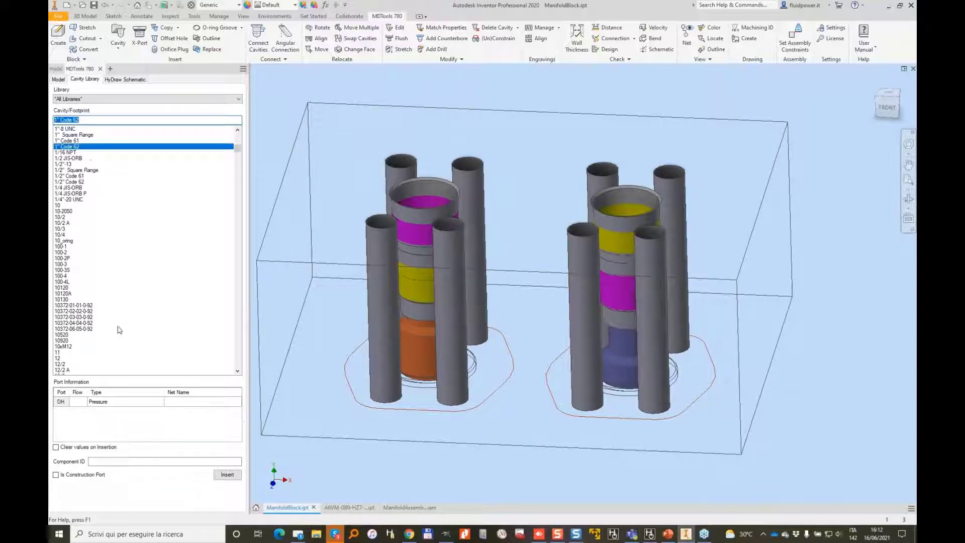
left_click(113, 461)
type("A")
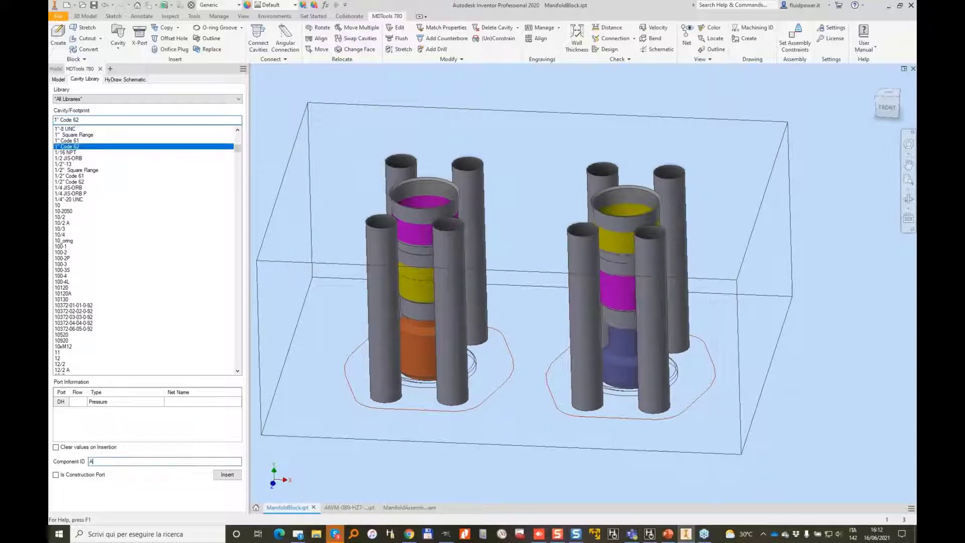
left_click(195, 402)
left_click(181, 411)
Step: Insert the 1" Code 62 port on the block's end face nearest the MA port, connected to port 2 of the adjacent T-2A cavity
left_click(227, 474)
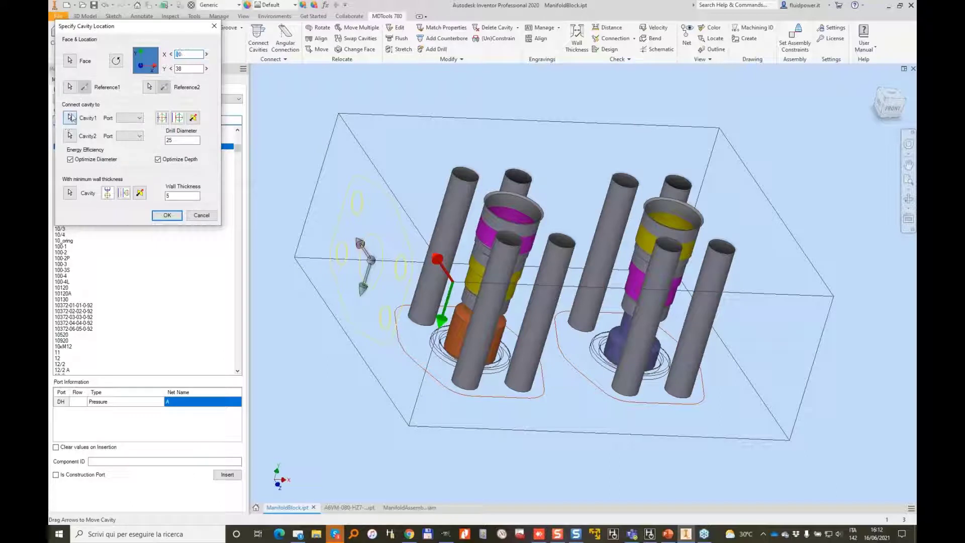
left_click(491, 282)
left_click(135, 118)
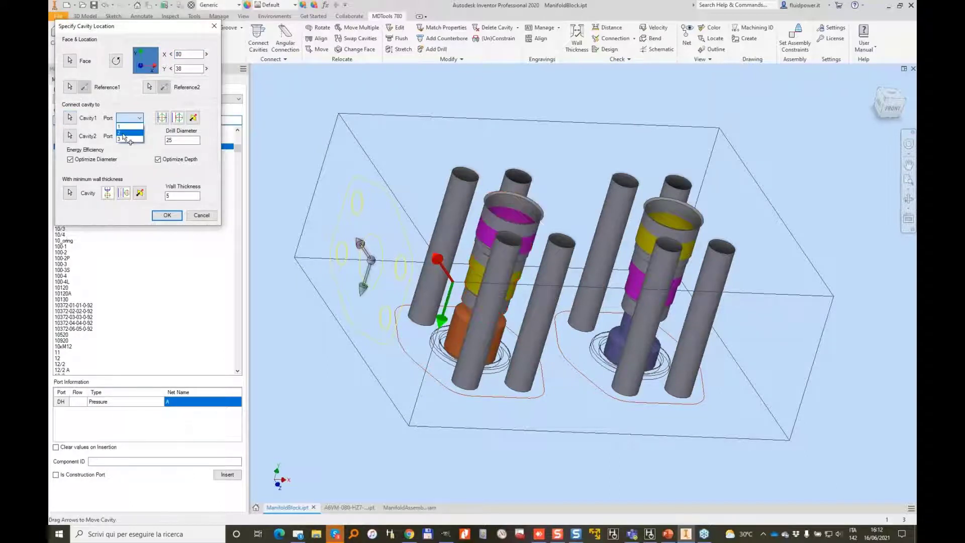
left_click(124, 133)
middle_click_drag(293, 245, 427, 211, "shift")
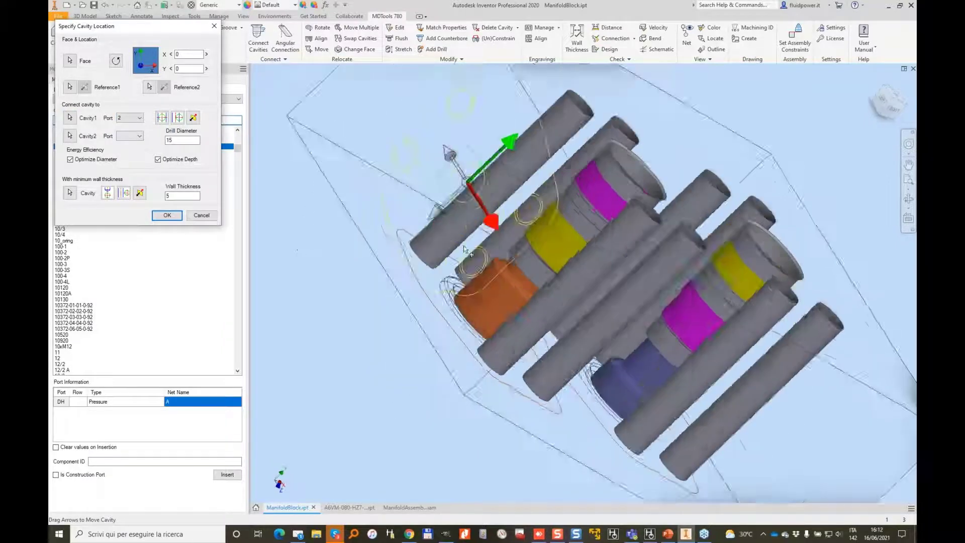
scroll(477, 206, "up", 3)
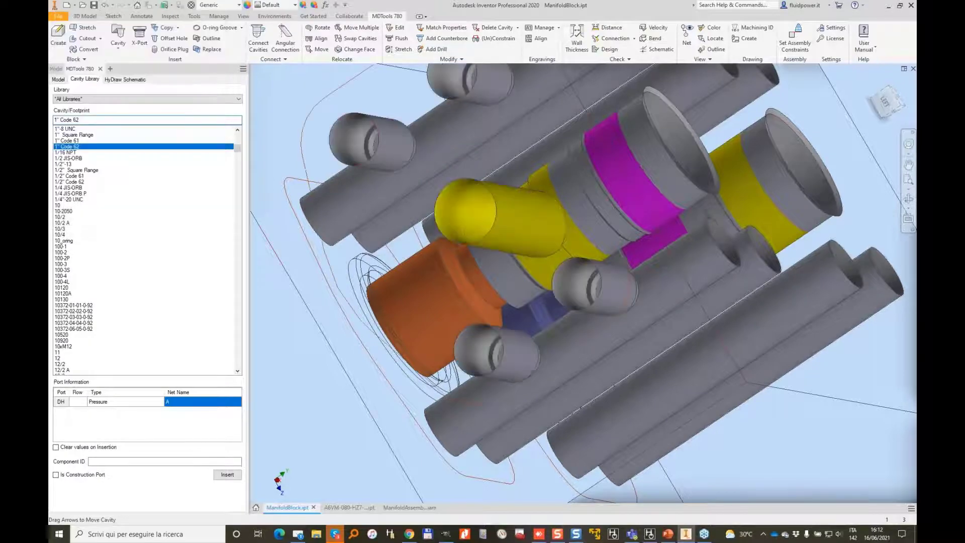
Step: Resize the yellow A port's drill to a diameter of 25 and a depth of 10
left_click_drag(659, 178, 646, 193, "shift")
middle_click_drag(644, 192, 458, 312, "shift")
left_click(400, 49)
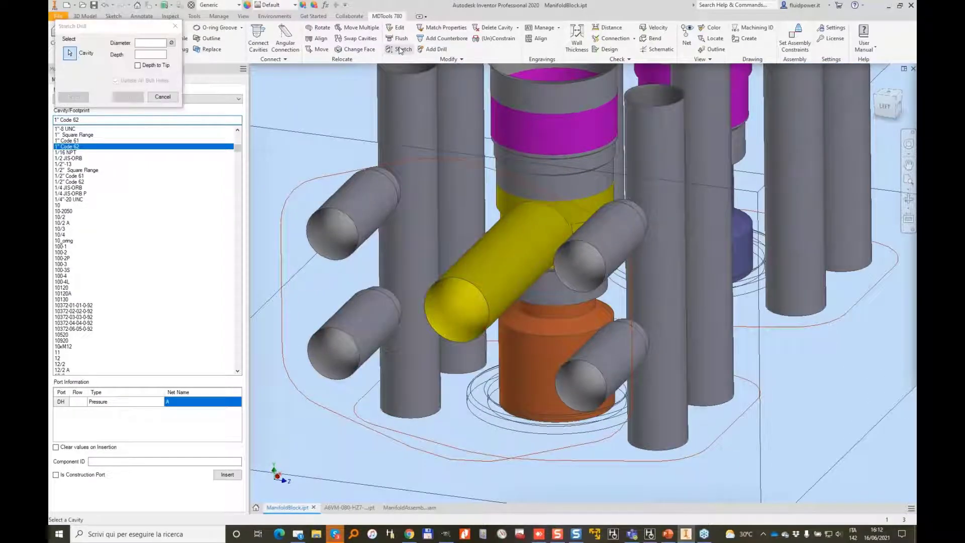
left_click(497, 283)
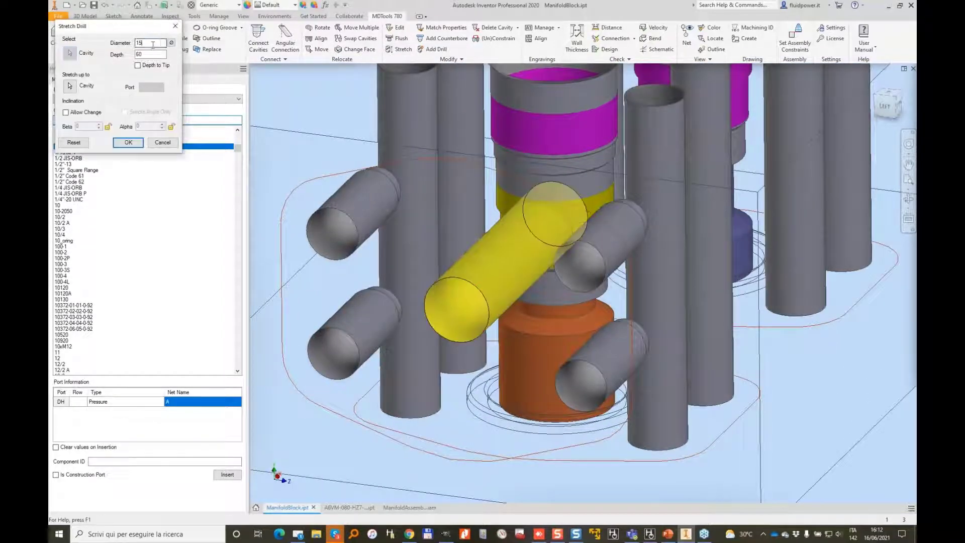
type("25")
key("Tab")
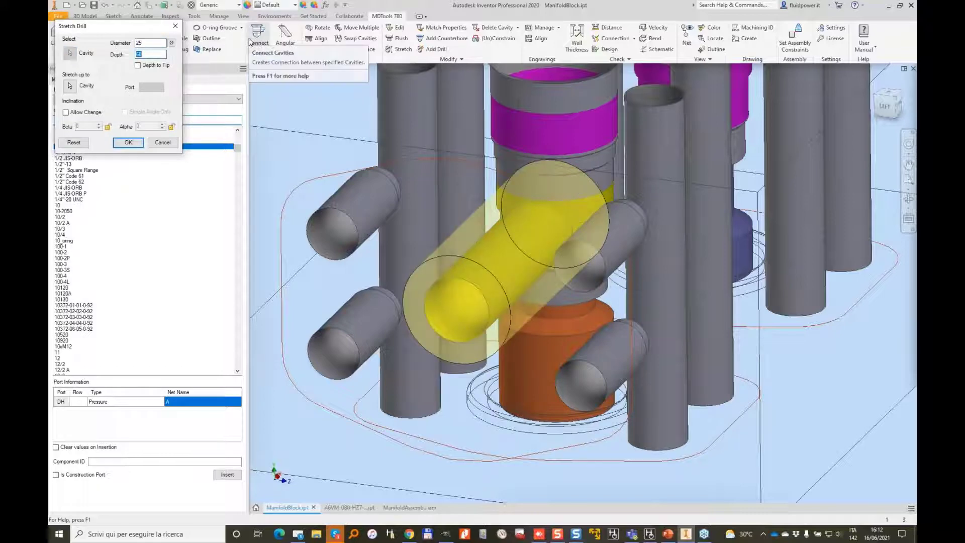
type("10")
key("Return")
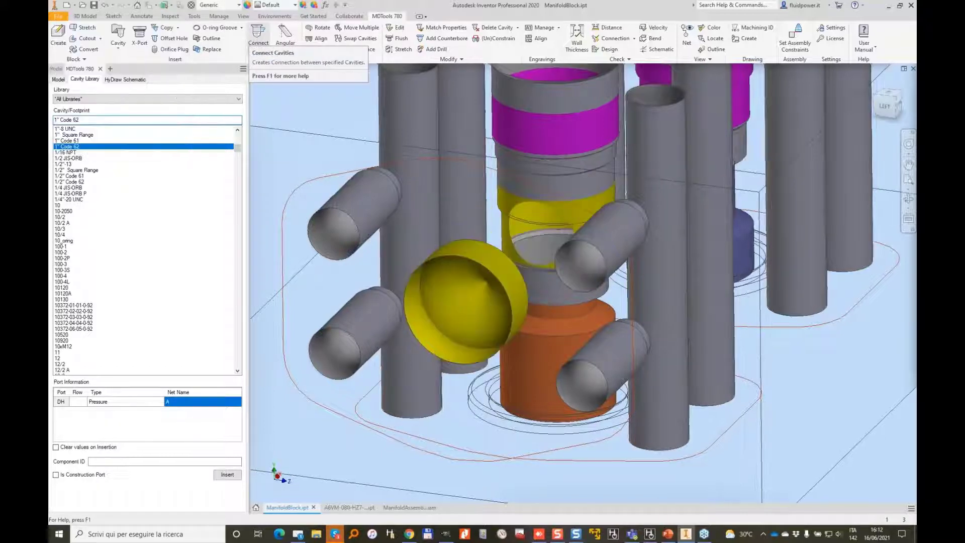
Step: Set both the net name and the component ID of the 1" Code 62 footprint to B
scroll(514, 228, "down", 2)
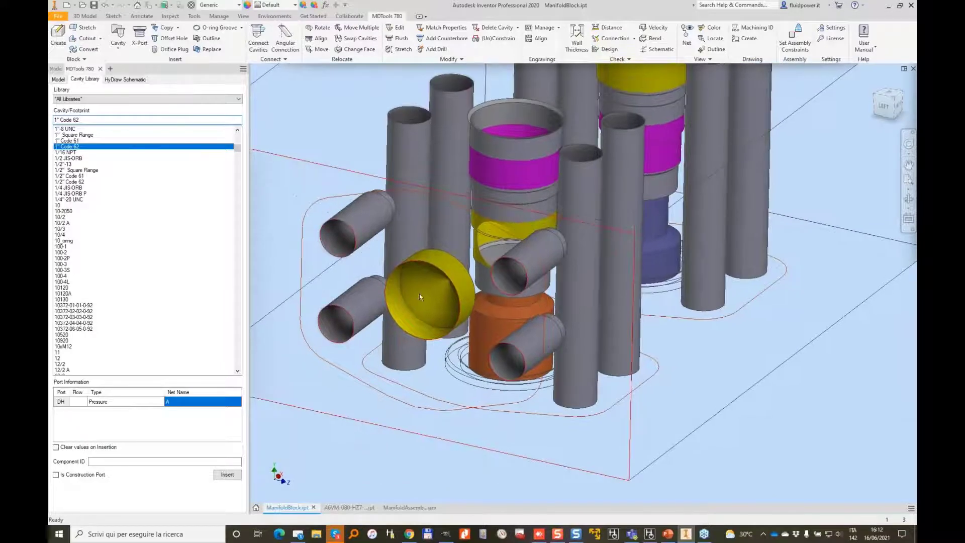
middle_click_drag(420, 294, 505, 218, "shift")
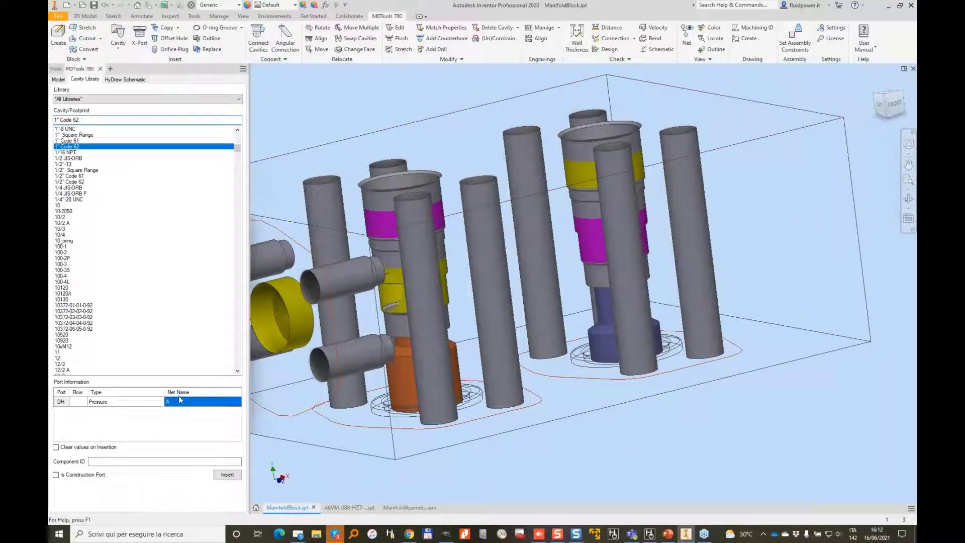
type("B")
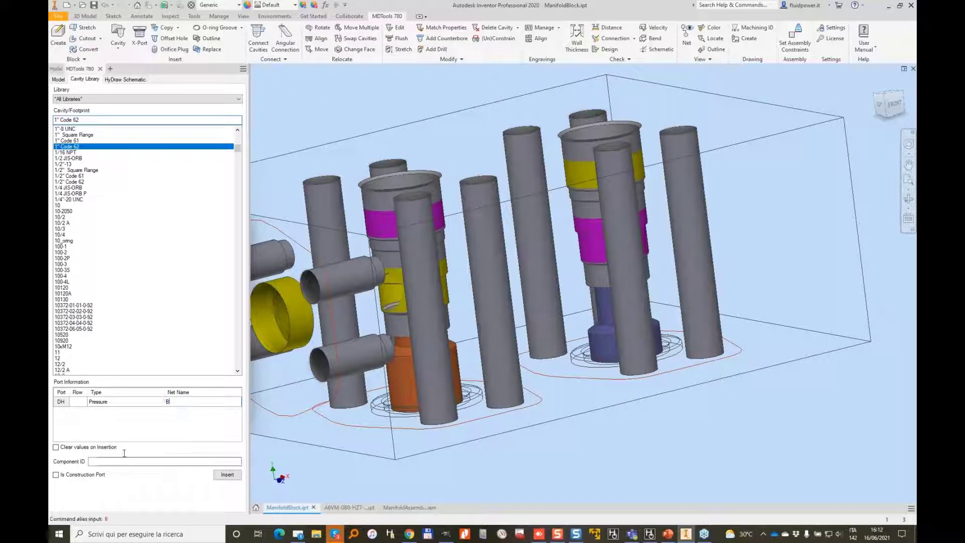
left_click(107, 460)
type("B")
Step: Insert the B port on the block's opposite end face, aligned to the A port with X and Y offsets of 0
left_click(227, 473)
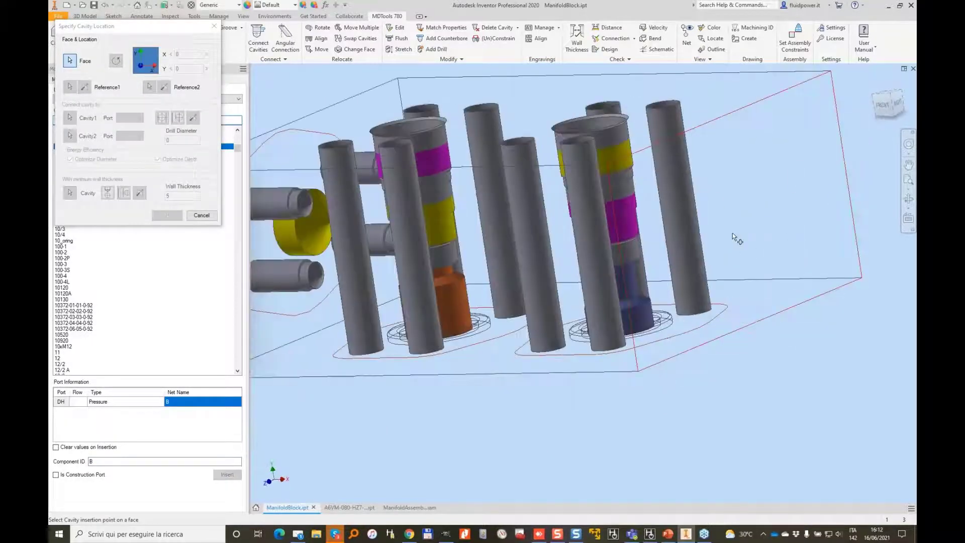
left_click(731, 233)
left_click(71, 88)
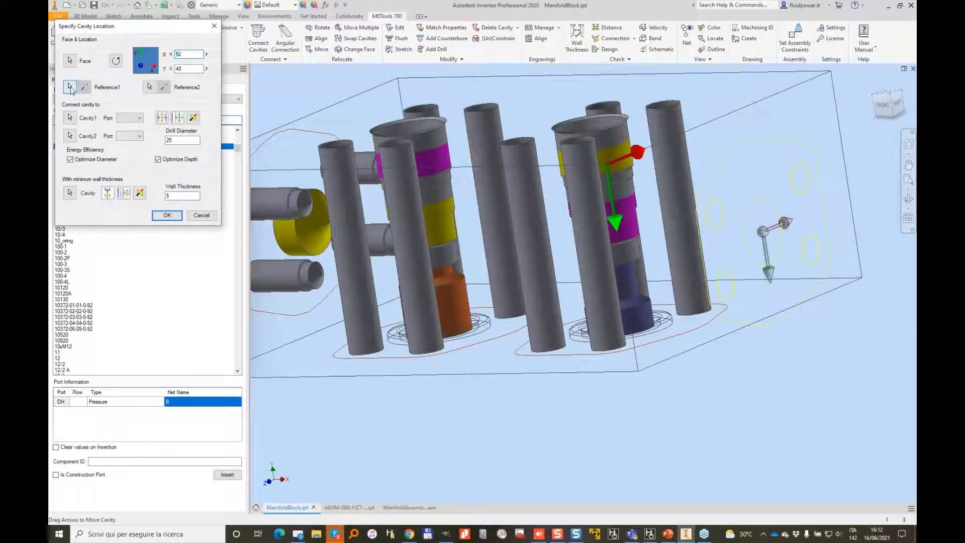
left_click(322, 240)
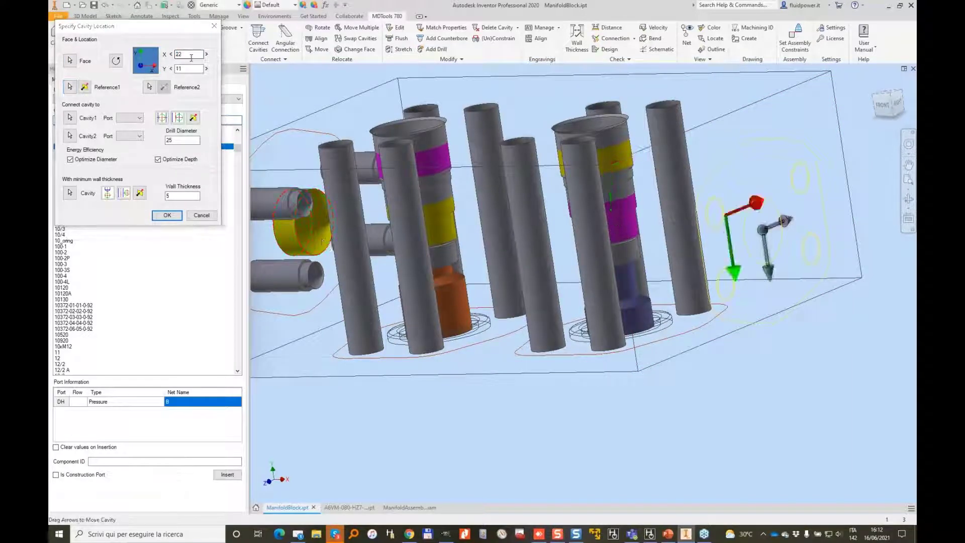
double_click(191, 57)
type("0")
key("Tab")
type("0")
key("Tab")
key("Return")
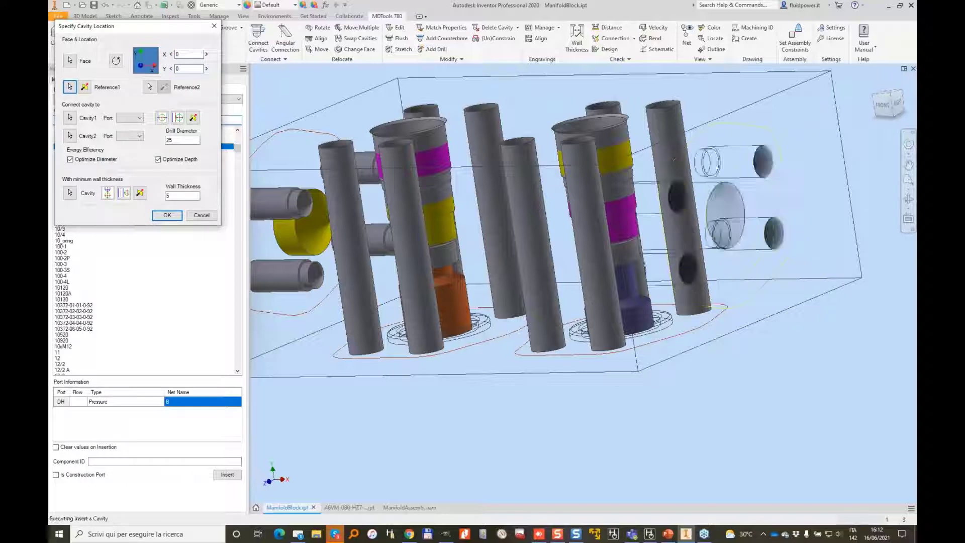
Step: Shorten the B port's 25 mm drill to a depth of 11
left_click(397, 48)
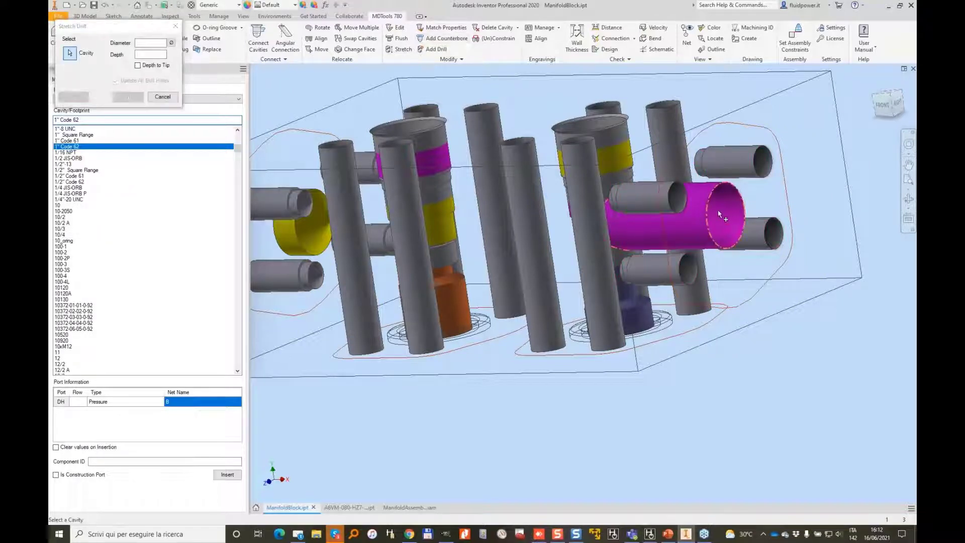
left_click(722, 216)
scroll(653, 191, "up", 5)
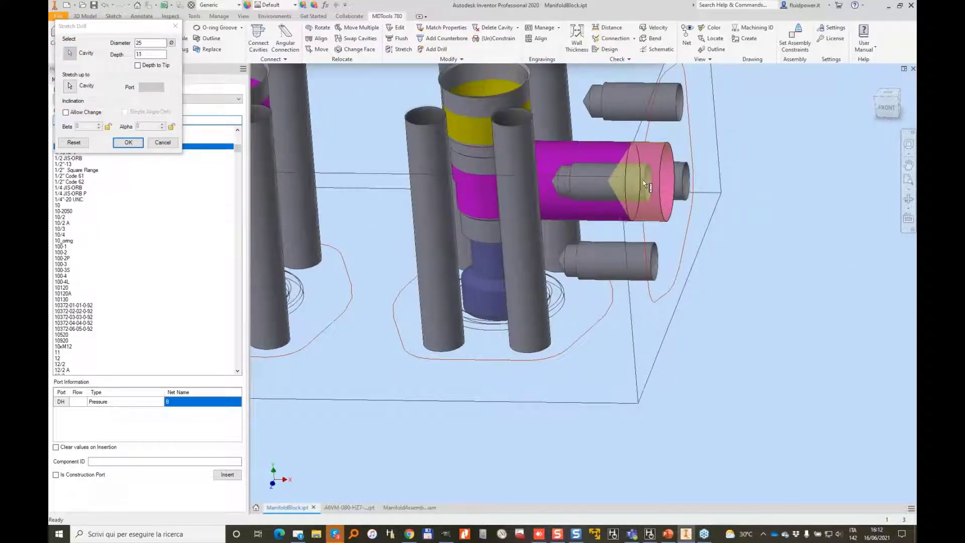
left_click(128, 142)
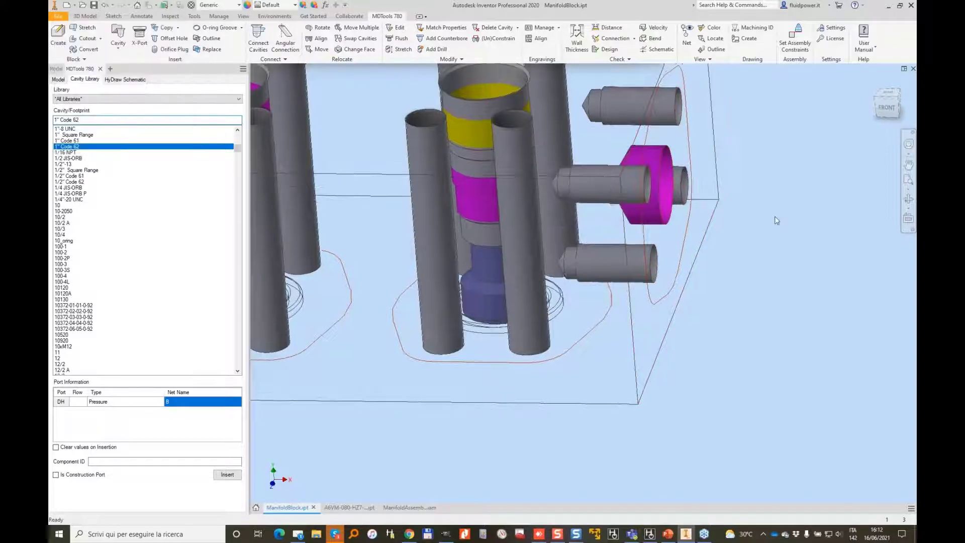
Step: Move the A port along its end face to a Y position of 44, keeping X at 70
middle_click_drag(776, 220, 568, 176, "shift")
scroll(512, 238, "down", 2)
scroll(568, 176, "up", 2)
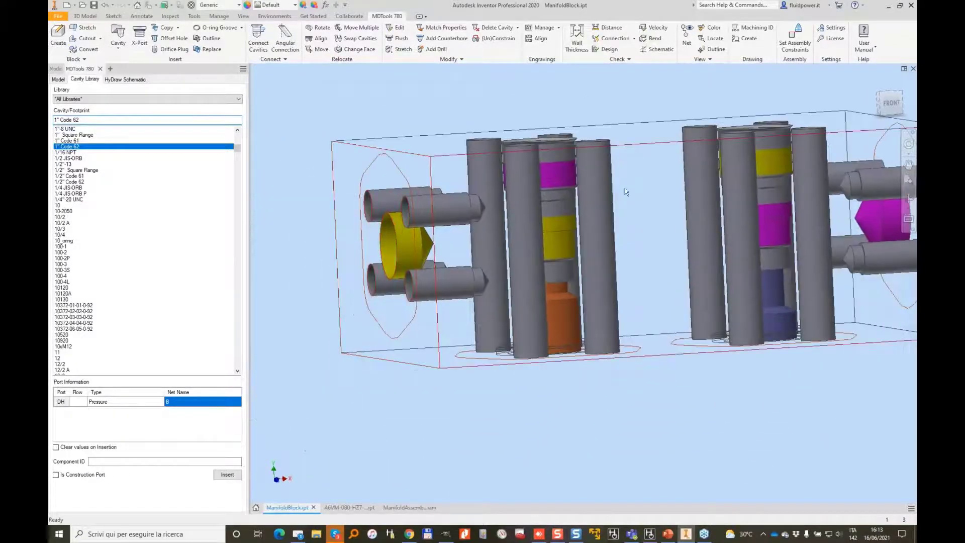
scroll(771, 151, "up", 2)
middle_click_drag(788, 161, 714, 150)
scroll(771, 154, "down", 2)
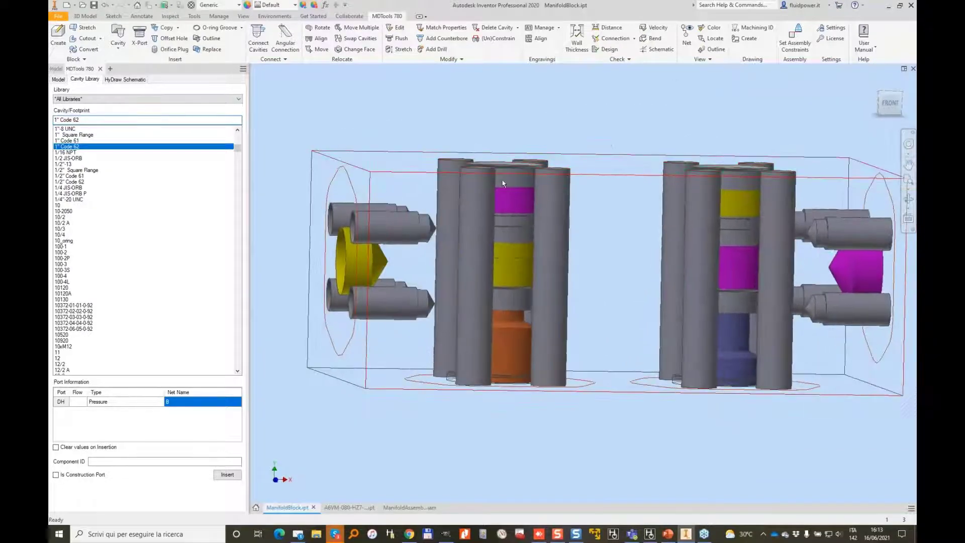
middle_click_drag(504, 184, 550, 188, "shift")
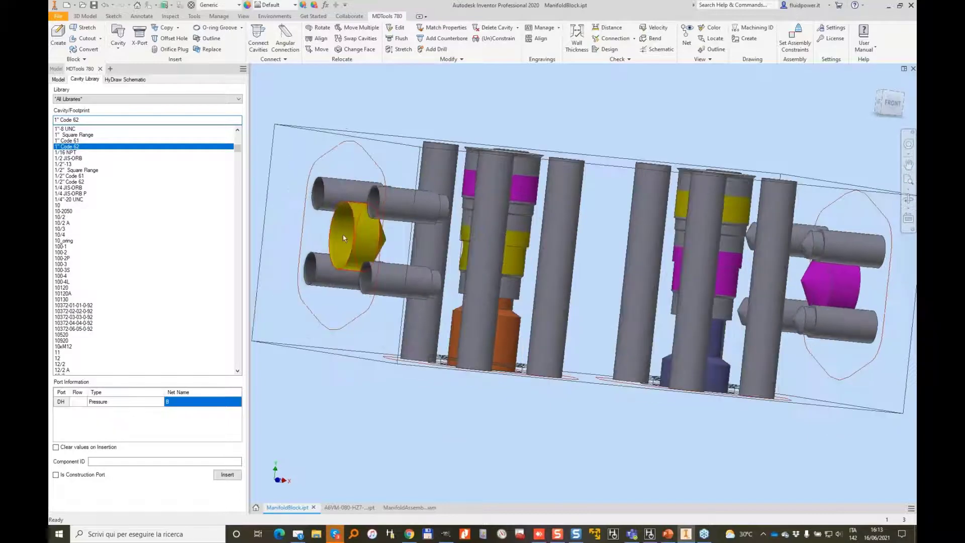
left_click(355, 230)
left_click(374, 221)
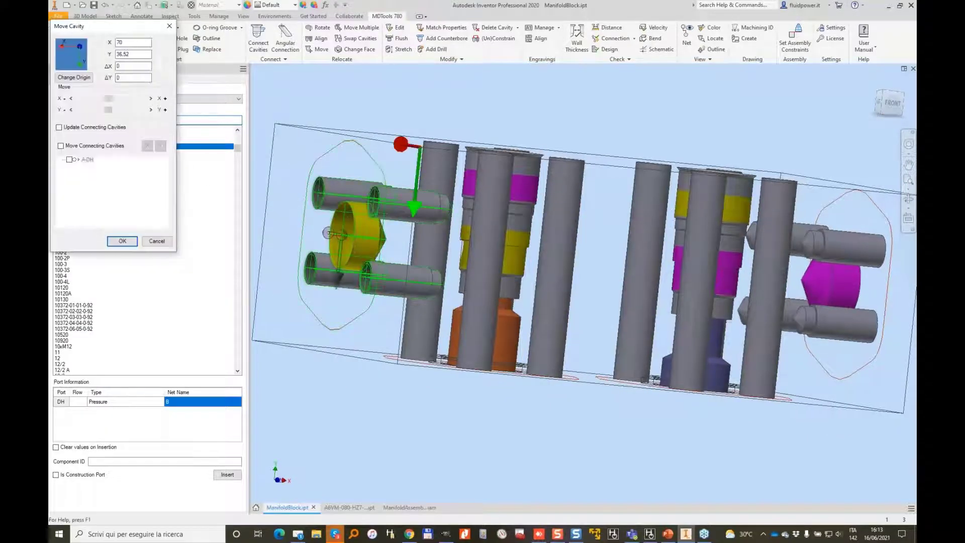
left_click_drag(151, 110, 152, 110)
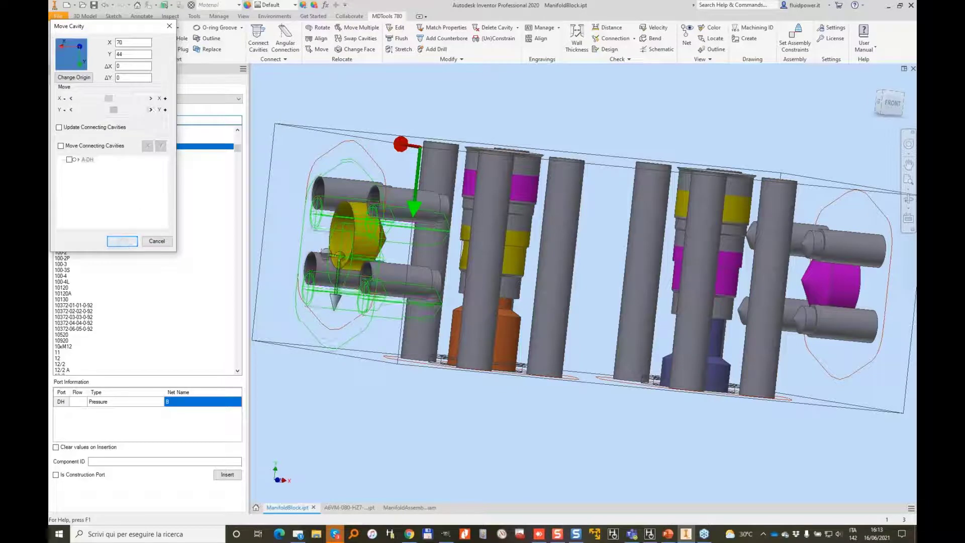
left_click(122, 242)
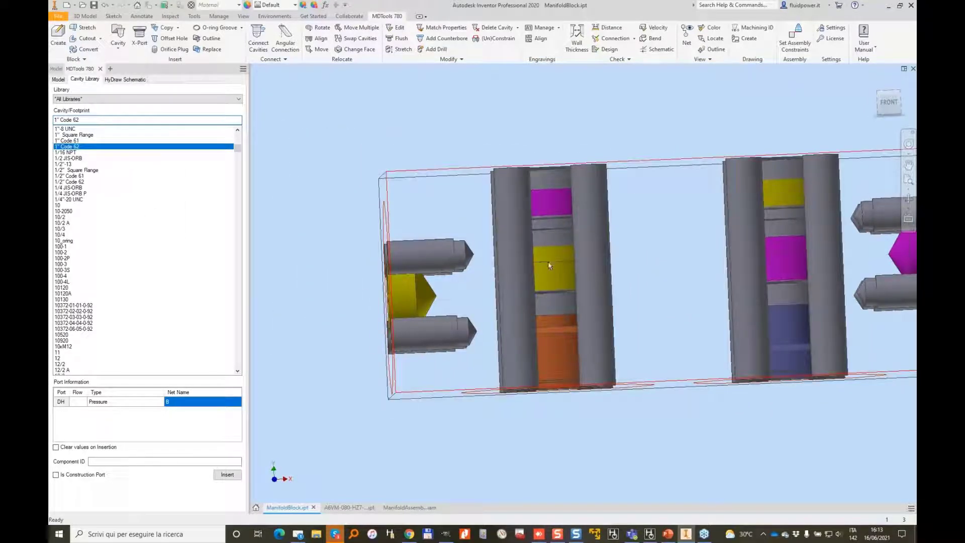
Step: Check the CBB cavity's dimensions and the net names of its three ports
middle_click_drag(786, 193, 678, 135, "shift")
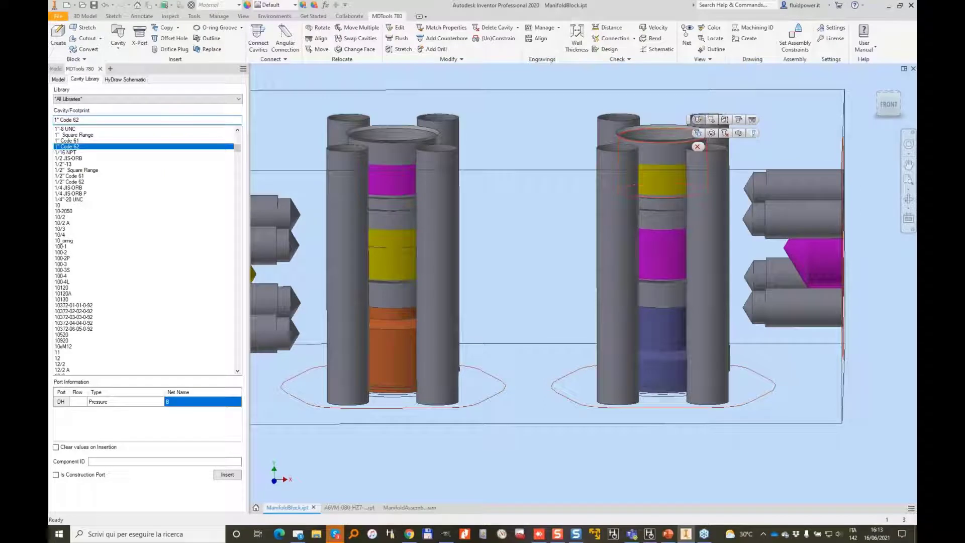
double_click(698, 124)
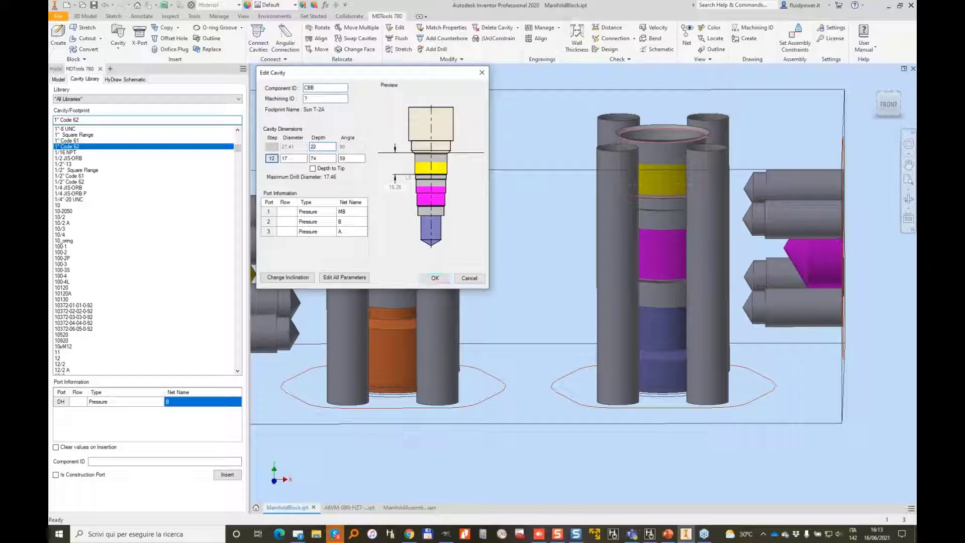
left_click(435, 278)
middle_click_drag(443, 269, 443, 133, "shift")
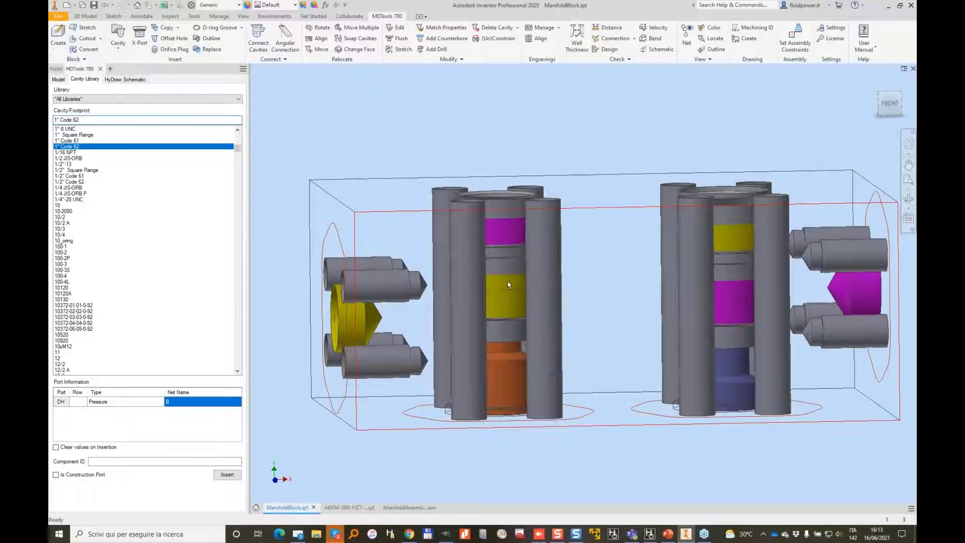
Step: Create a simple-angle connection hole of diameter 15 from the A port to port 2 of the adjacent T-2A cavity
left_click(285, 34)
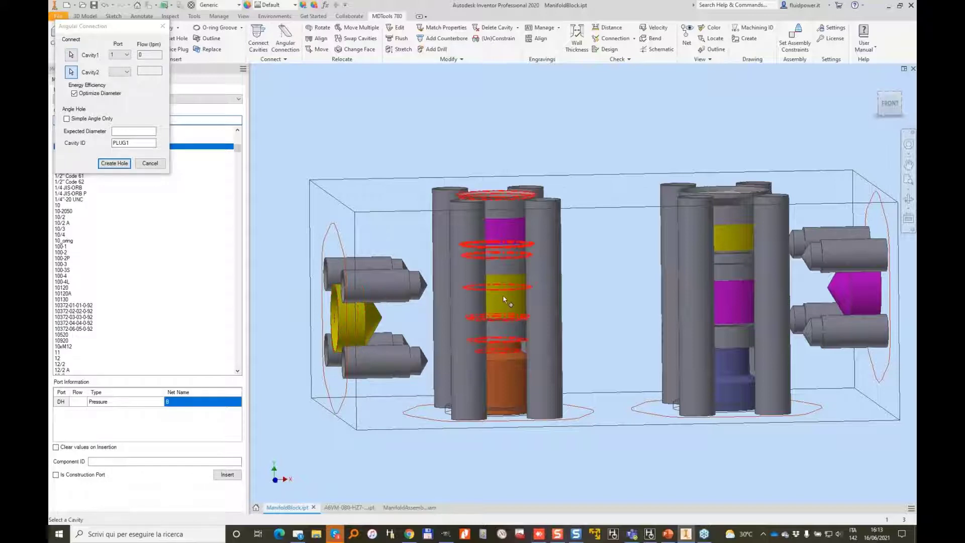
left_click(127, 72)
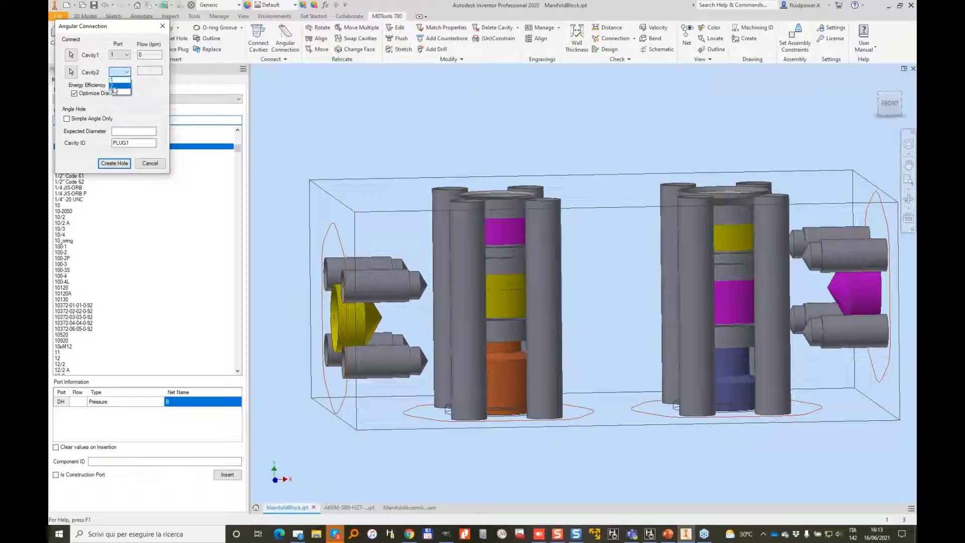
left_click(120, 86)
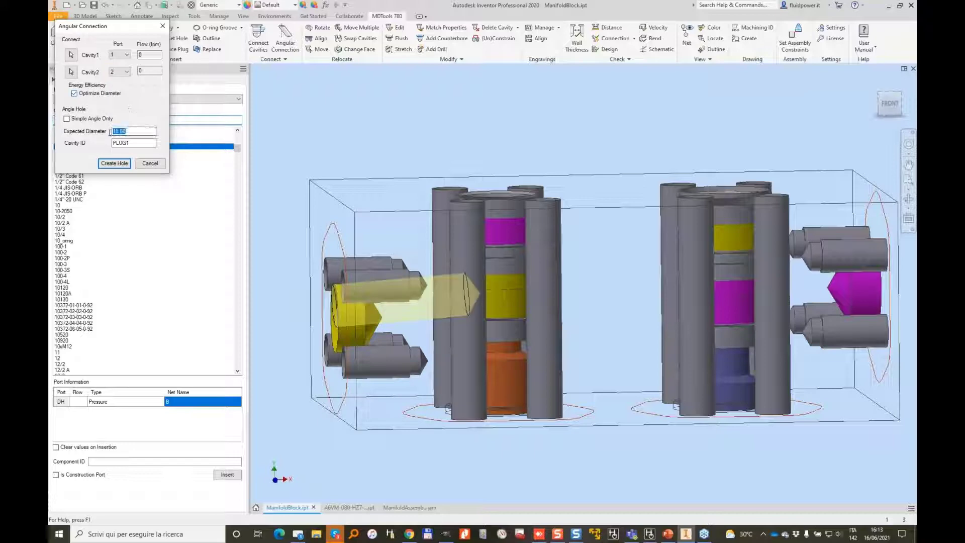
type("15")
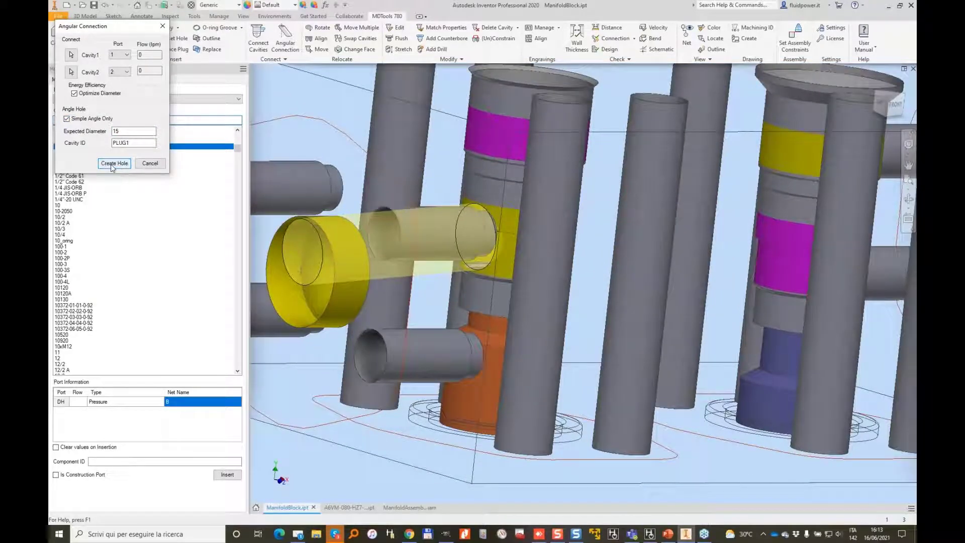
left_click(111, 165)
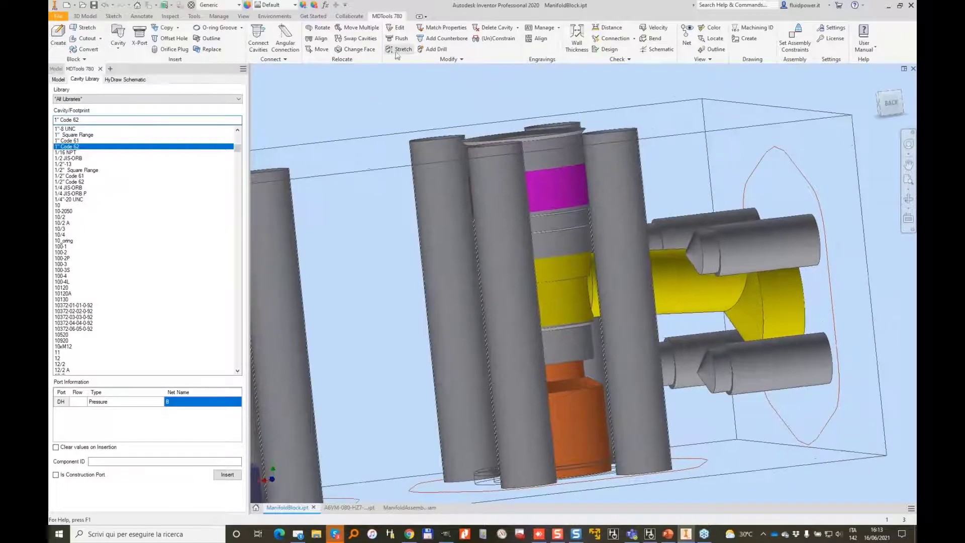
Step: Stretch the 15 mm angled drill further into the port 2 zone of the T-2A cavity
left_click(399, 50)
left_click_drag(597, 282, 551, 290)
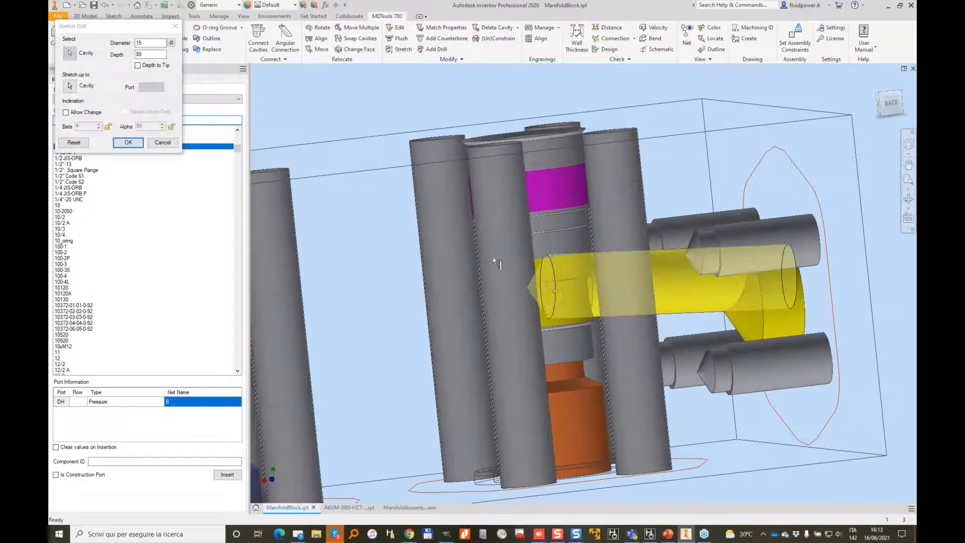
left_click(128, 142)
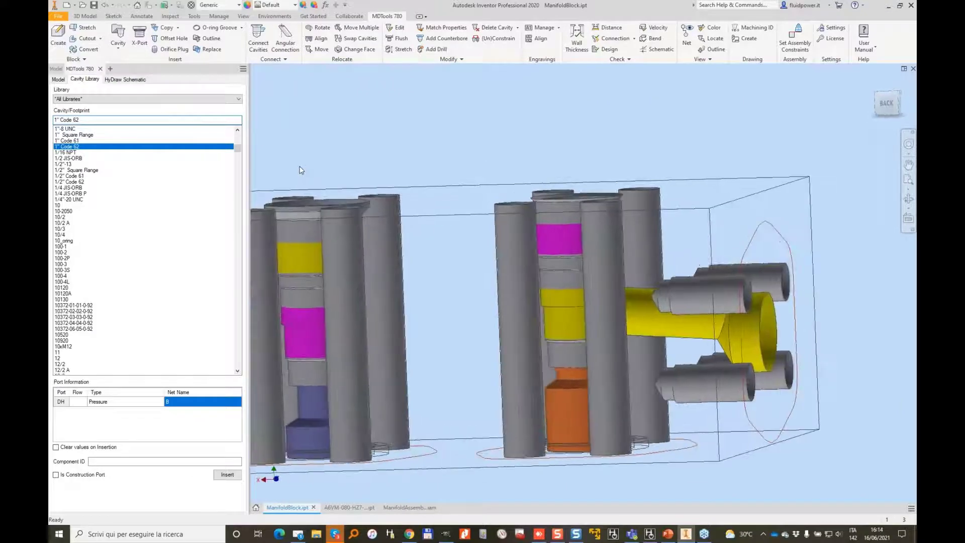
Step: Add a 6 mm diameter drill with a depth of 140 to the 15 mm angled drill coming from the A port
left_click(435, 50)
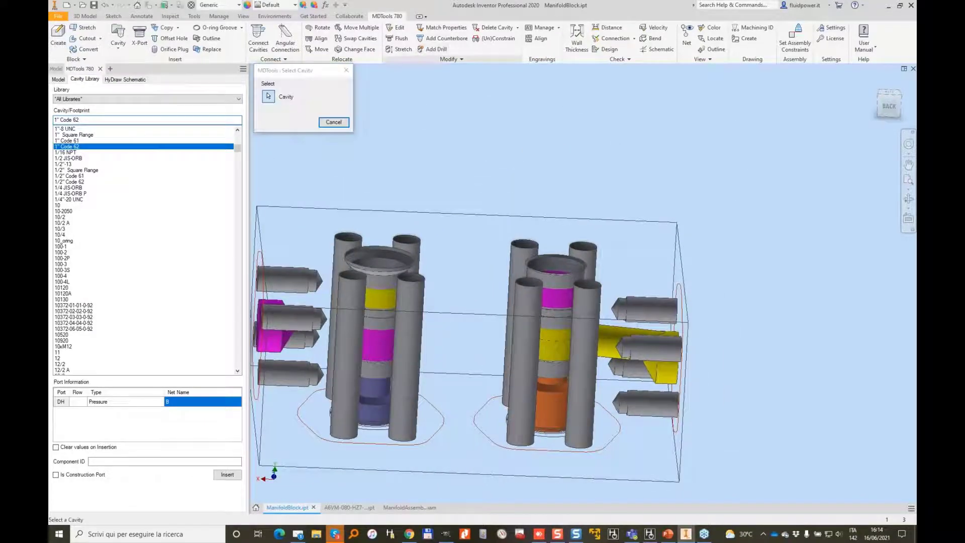
left_click(604, 333)
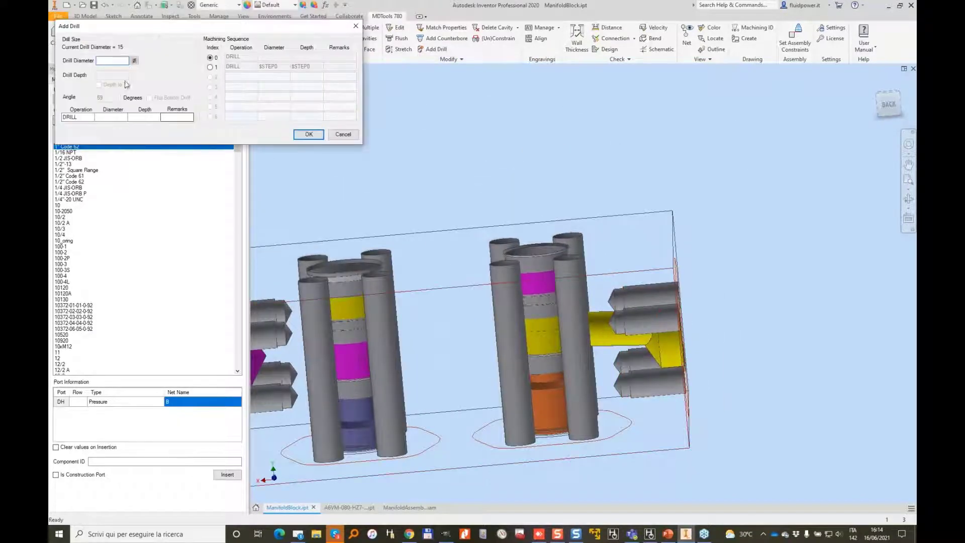
type("6")
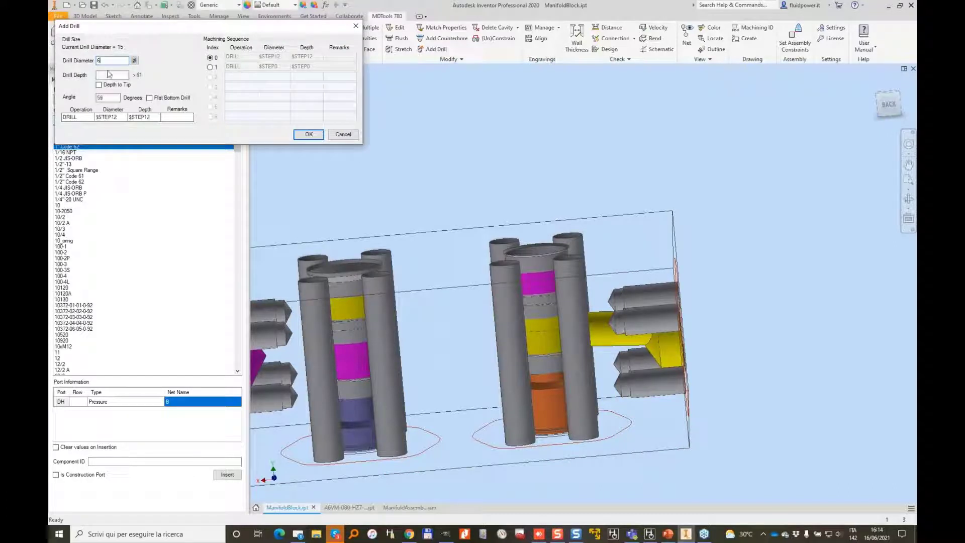
left_click(118, 75)
type("100")
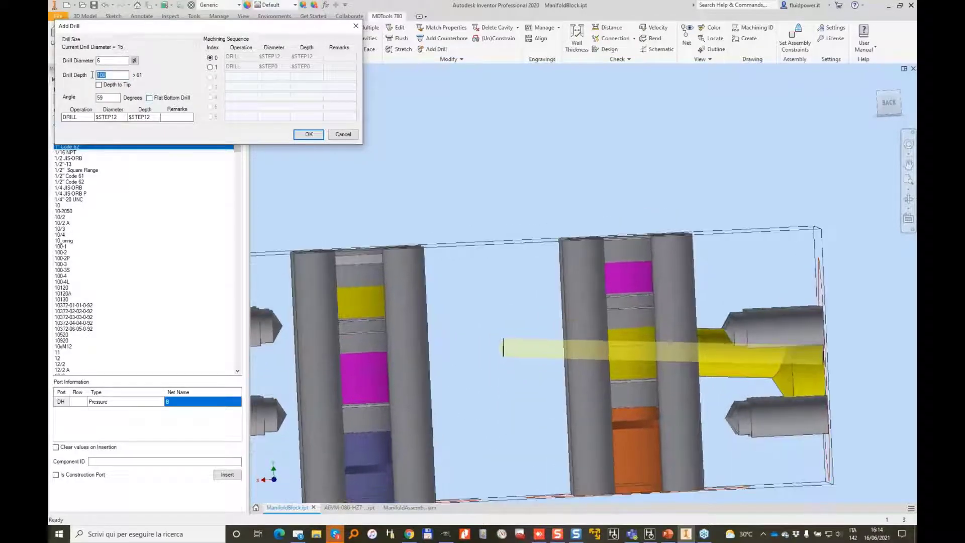
type("150")
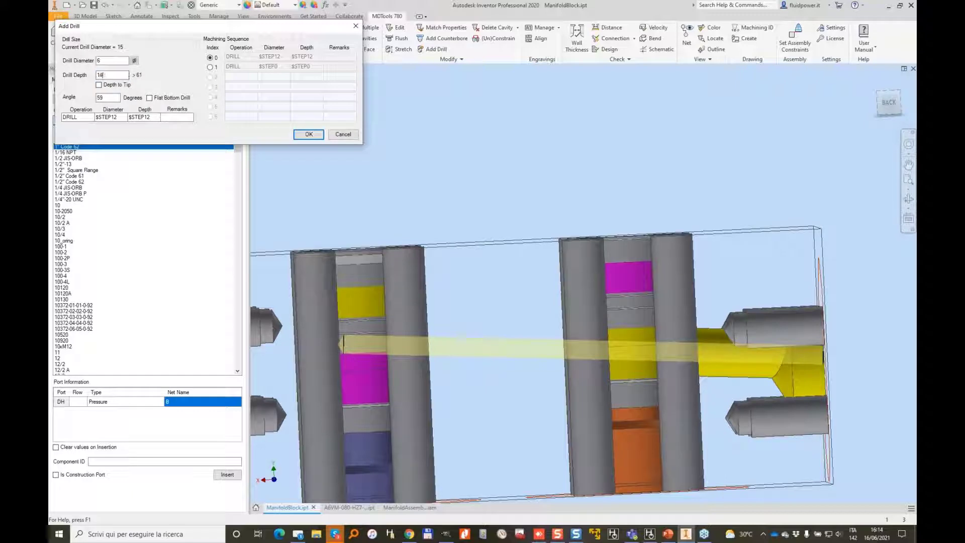
type("0")
left_click(310, 138)
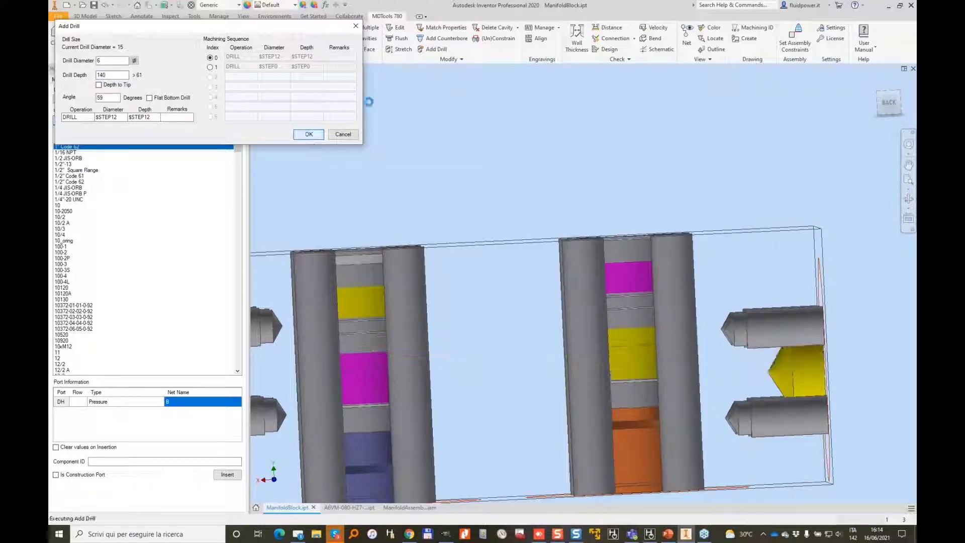
Step: Change the inclination of the stepped angled drill by setting its Beta angle to 10 degrees
middle_click_drag(473, 125, 753, 173, "shift")
left_click(400, 49)
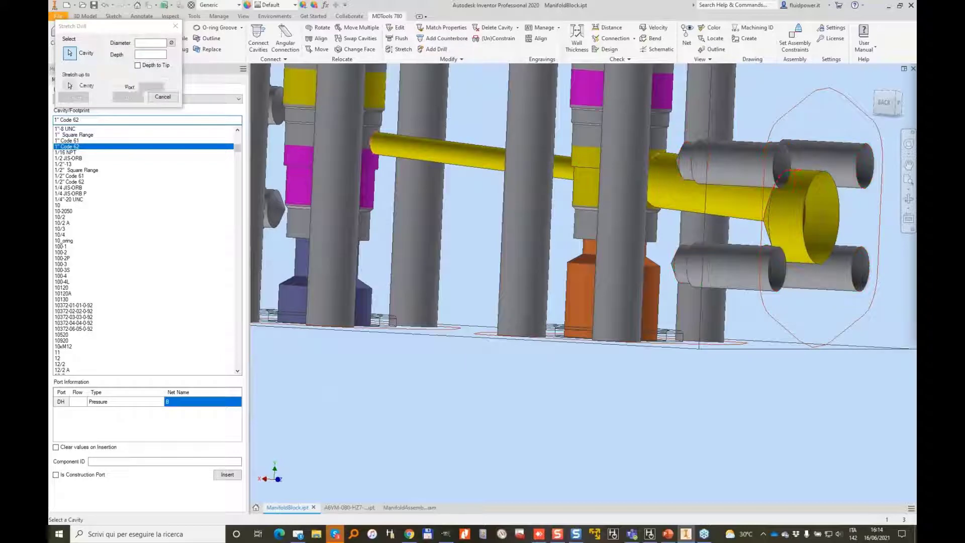
left_click(642, 183)
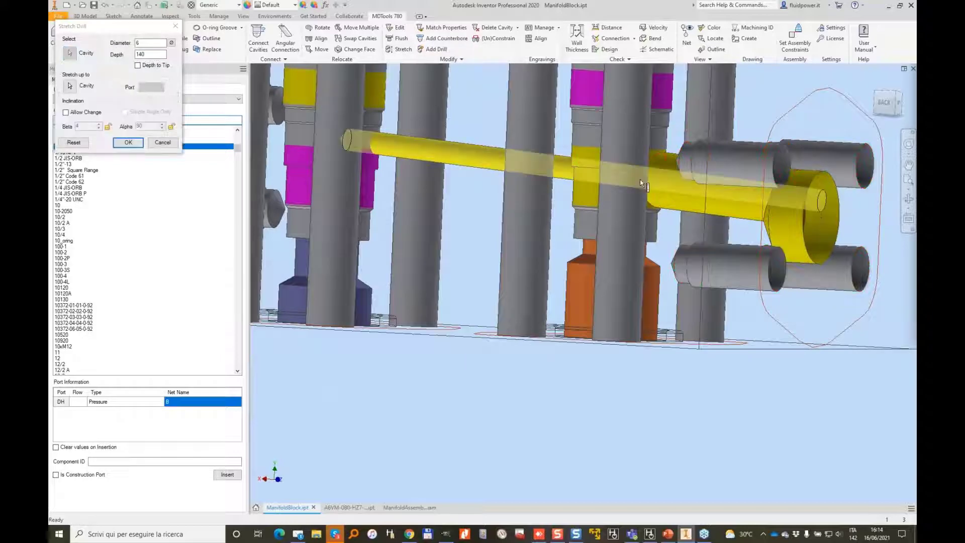
left_click(65, 112)
left_click(99, 125)
left_click(99, 124)
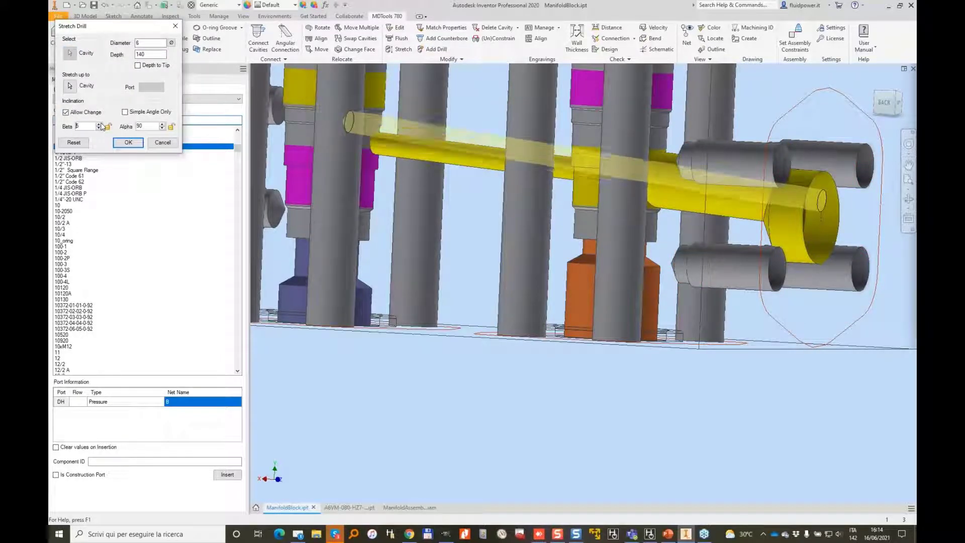
left_click(99, 124)
left_click(99, 124)
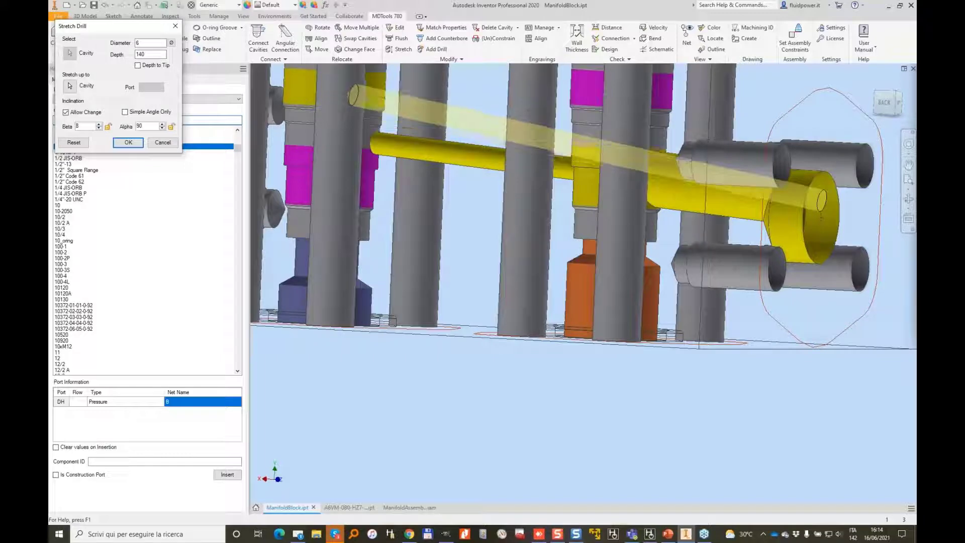
left_click(99, 124)
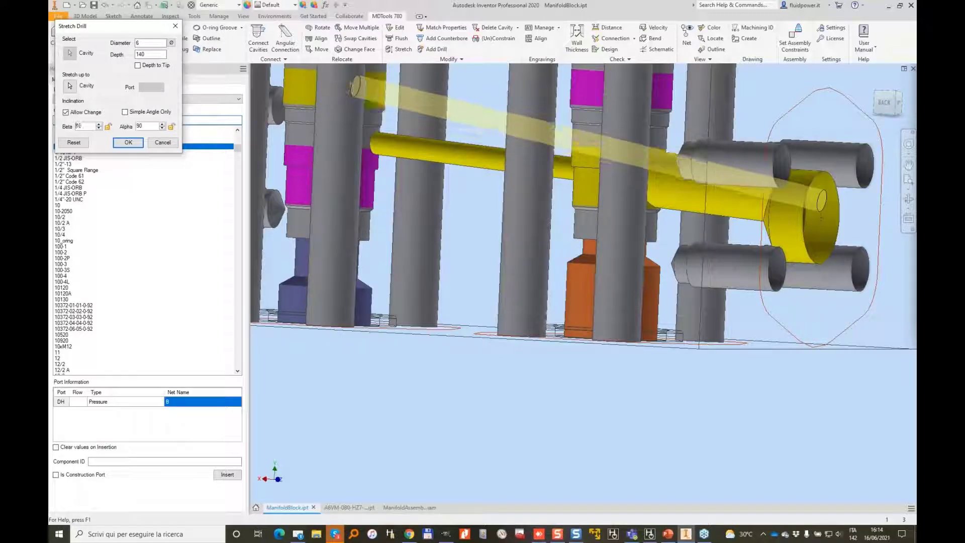
left_click(132, 144)
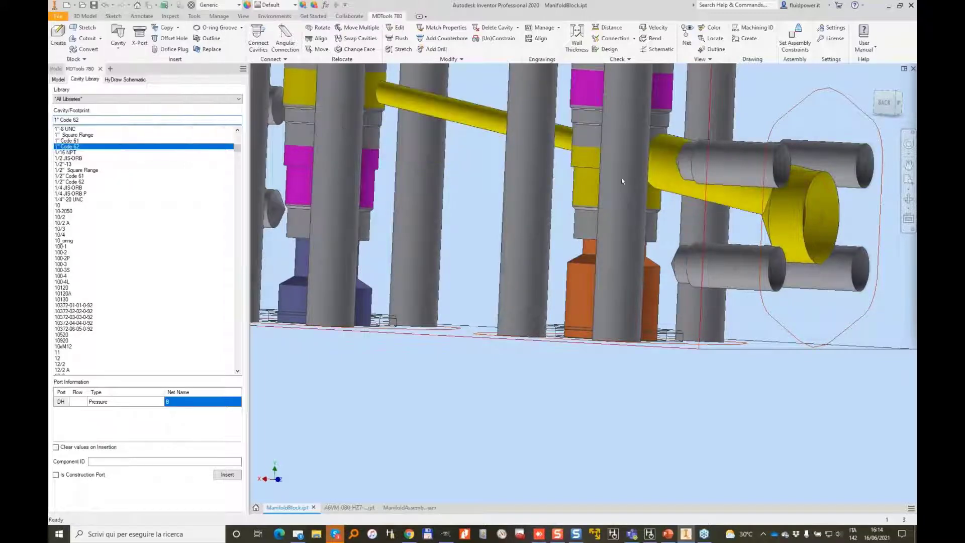
Step: Stretch the manifold block at its lower face to a height of 85
middle_click_drag(717, 197, 690, 355, "shift")
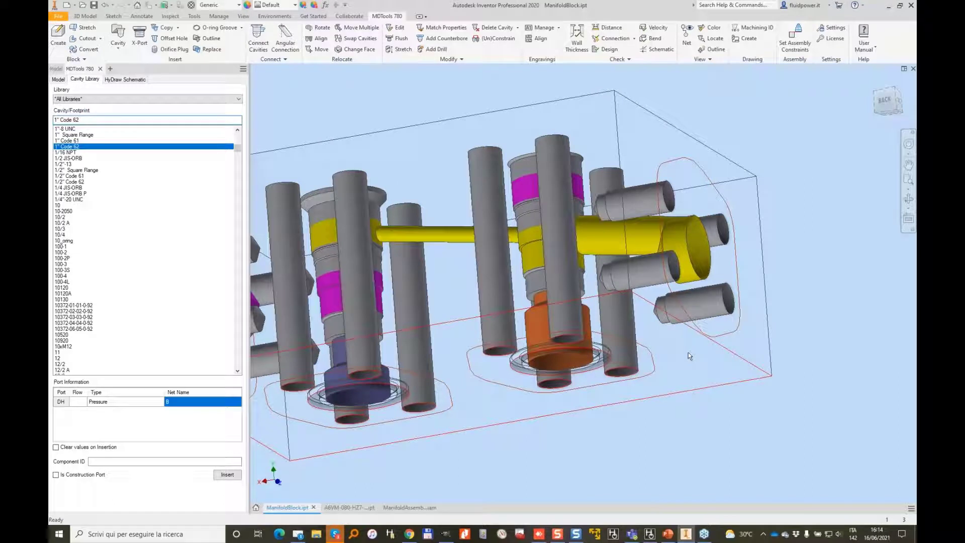
left_click(665, 350)
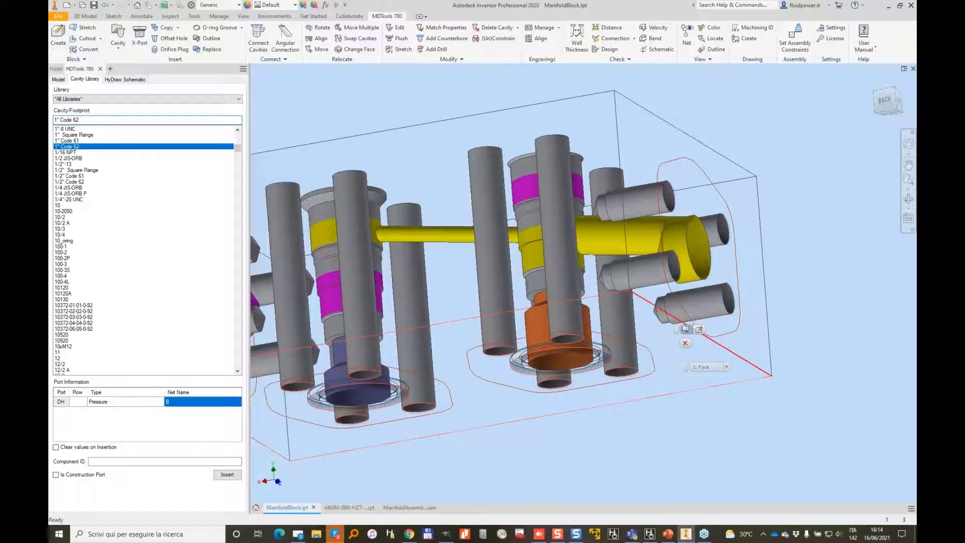
left_click(686, 329)
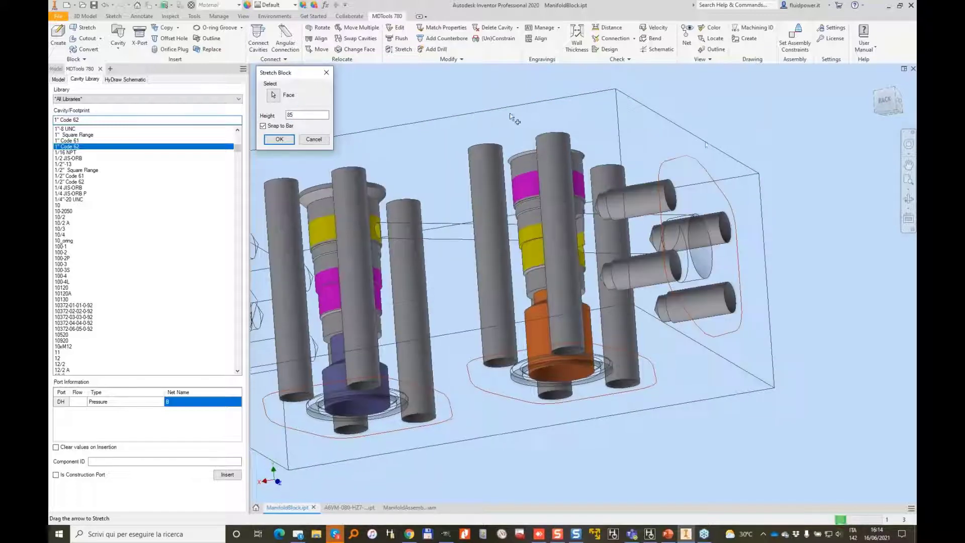
Step: Move the A port together with its connected angled drill by 5 in Y on the end face
left_click(357, 29)
left_click(727, 233)
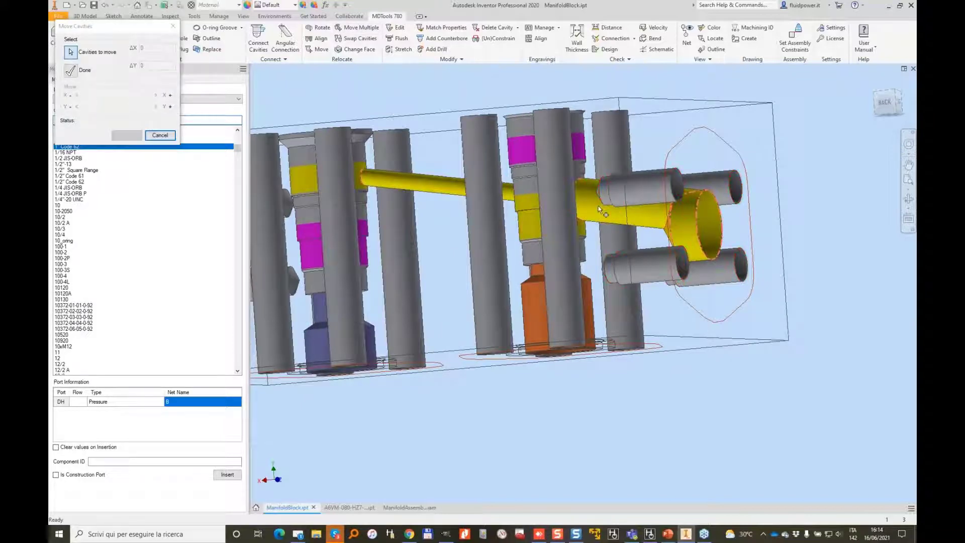
left_click(71, 70)
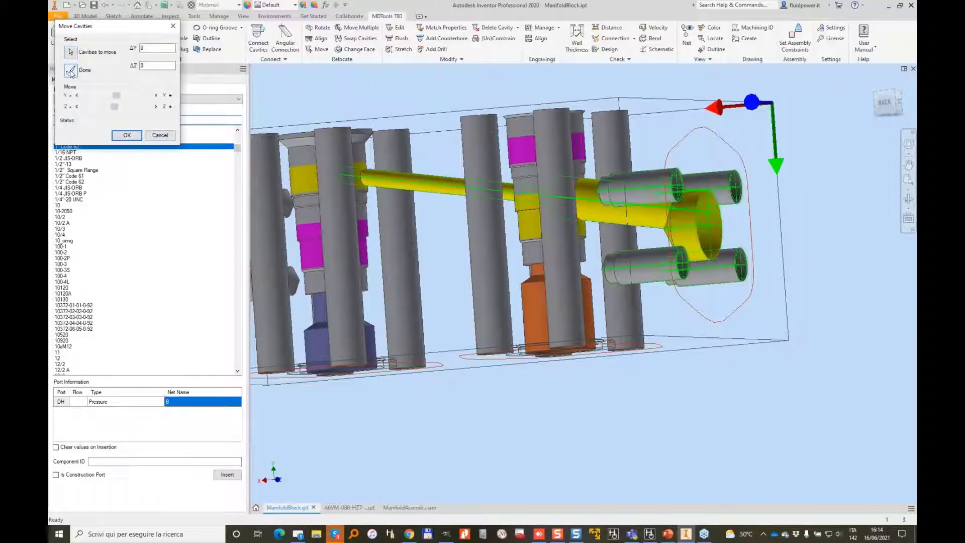
left_click(155, 107)
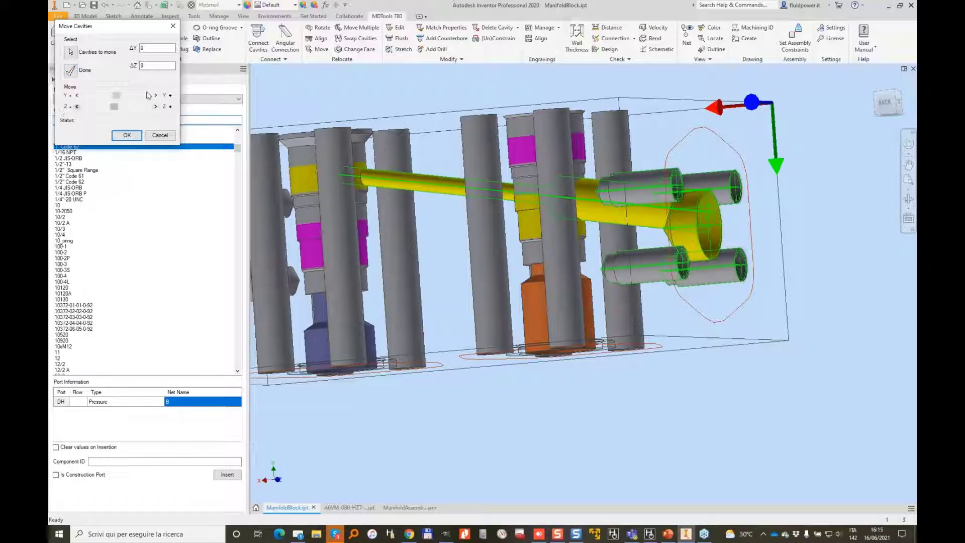
left_click(157, 96)
left_click(157, 96)
left_click(156, 96)
left_click(156, 96)
left_click(156, 96)
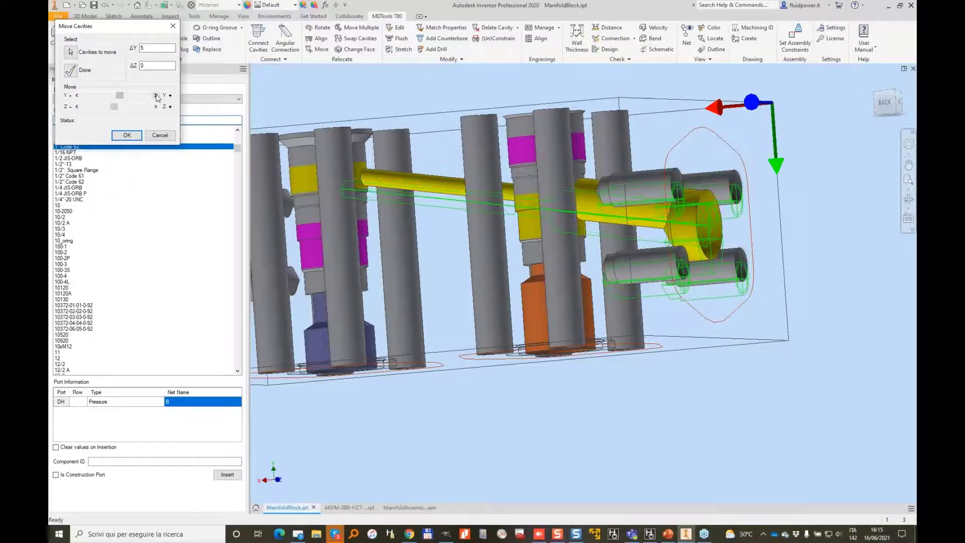
left_click(126, 135)
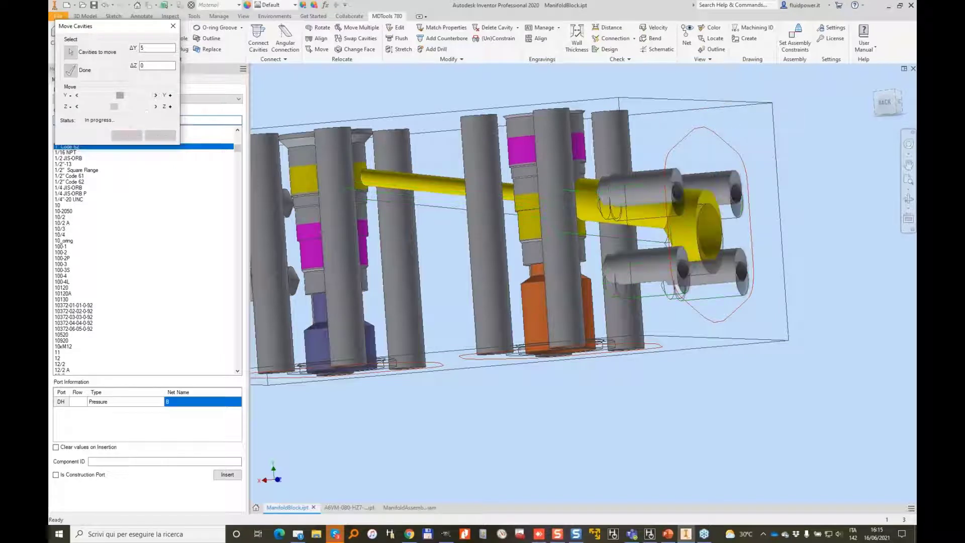
Step: Recolor the cavities after inspecting where the angled drill meets the yellow zone of the adjacent T-2A cavity
middle_click_drag(462, 146, 658, 156, "shift")
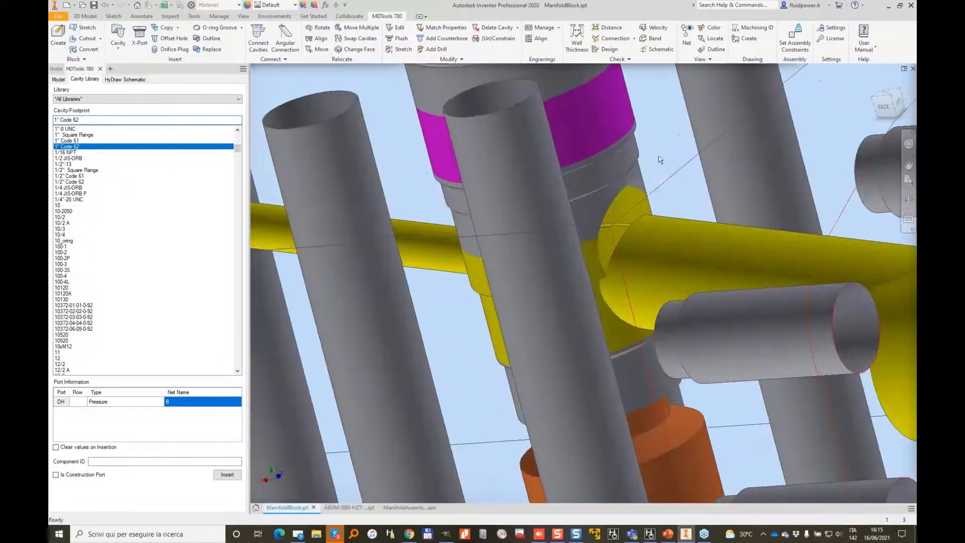
middle_click_drag(678, 98, 683, 130, "shift")
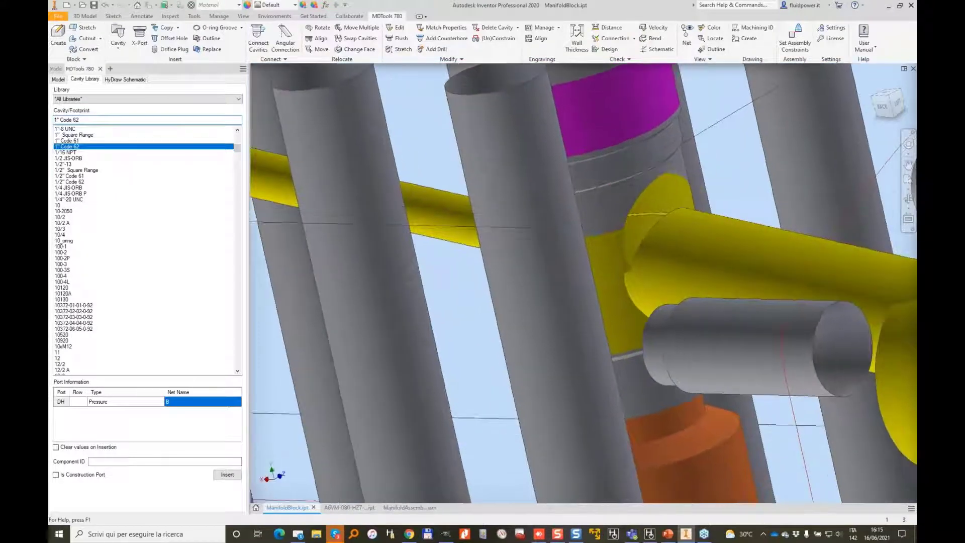
left_click(711, 28)
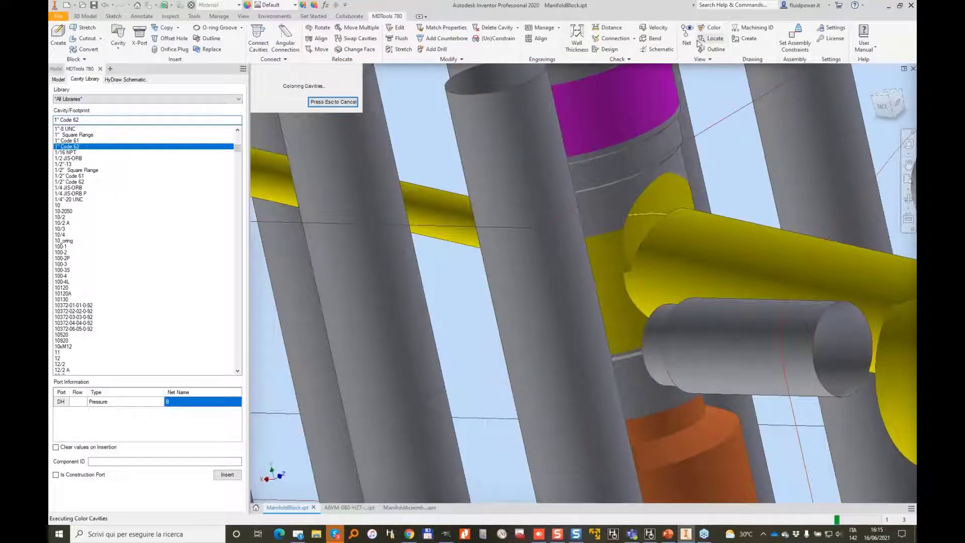
Step: Edit the CBB cavity and increase the depth of its 27.41 diameter step
middle_click_drag(691, 208, 669, 238, "shift")
scroll(669, 238, "down", 5)
middle_click_drag(595, 248, 635, 156, "shift")
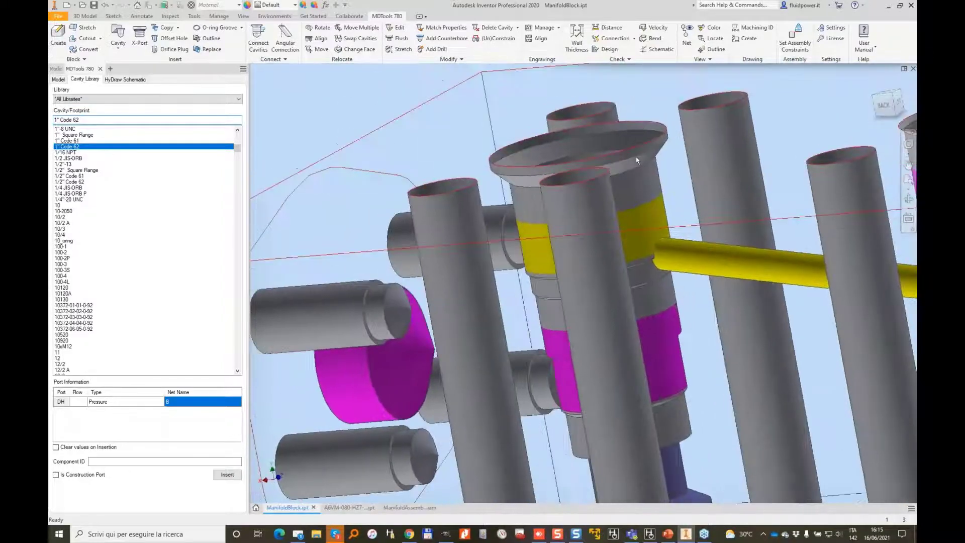
left_click(635, 157)
left_click(647, 119)
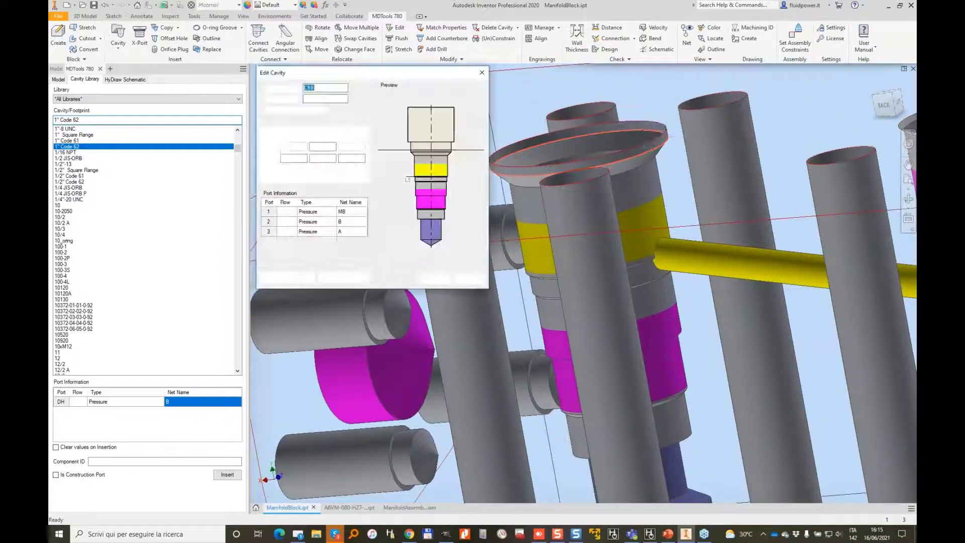
double_click(324, 146)
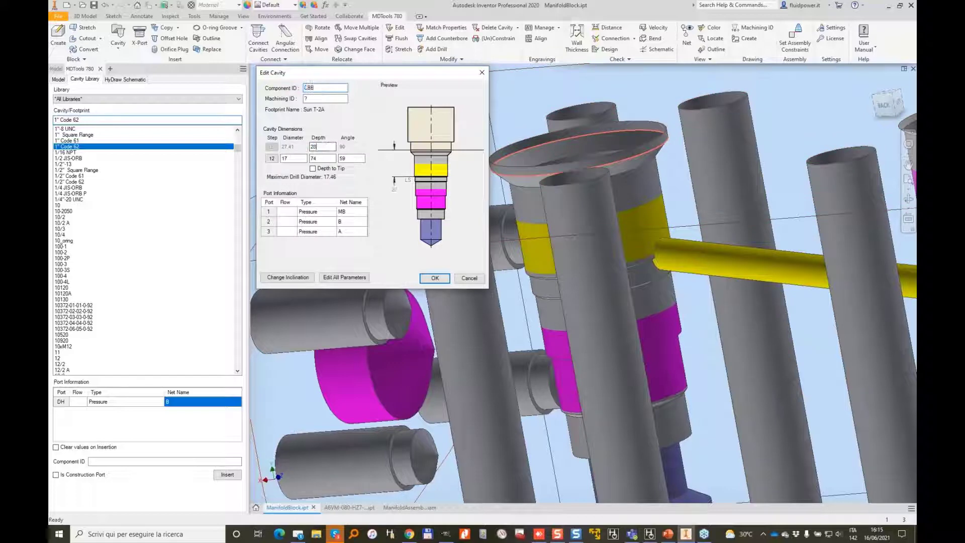
key("Tab")
key("Return")
Step: Reduce the depth of the CBB cavity's 27.41 diameter step to adjust its port zone against the 6 mm drill
middle_click_drag(611, 321, 616, 261, "shift")
scroll(646, 312, "down", 5)
middle_click_drag(726, 479, 588, 245, "shift")
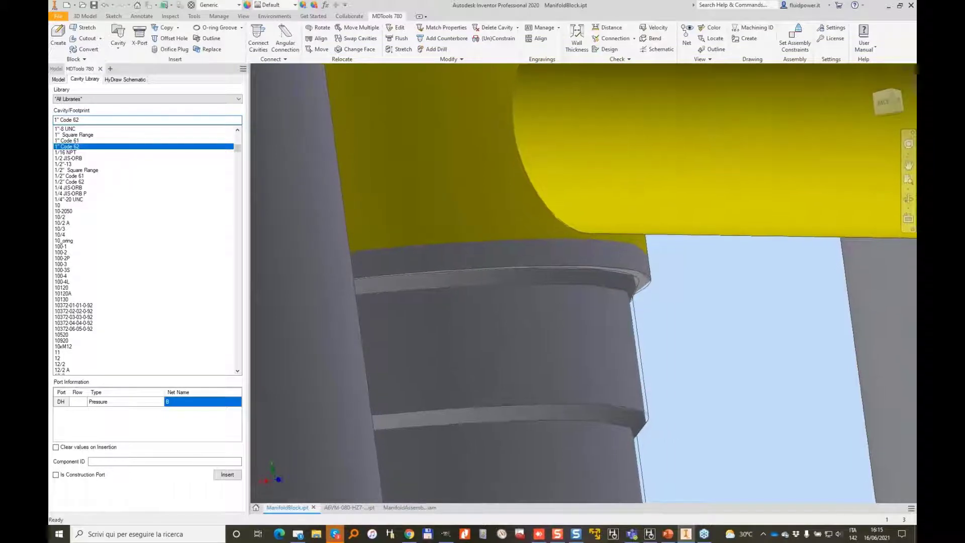
left_click(394, 30)
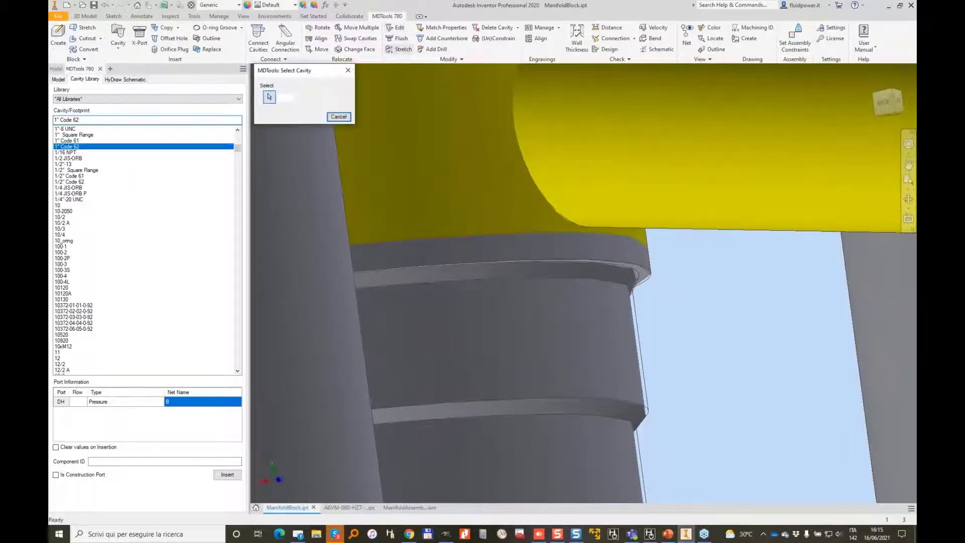
left_click(432, 282)
left_click_drag(327, 146, 292, 148)
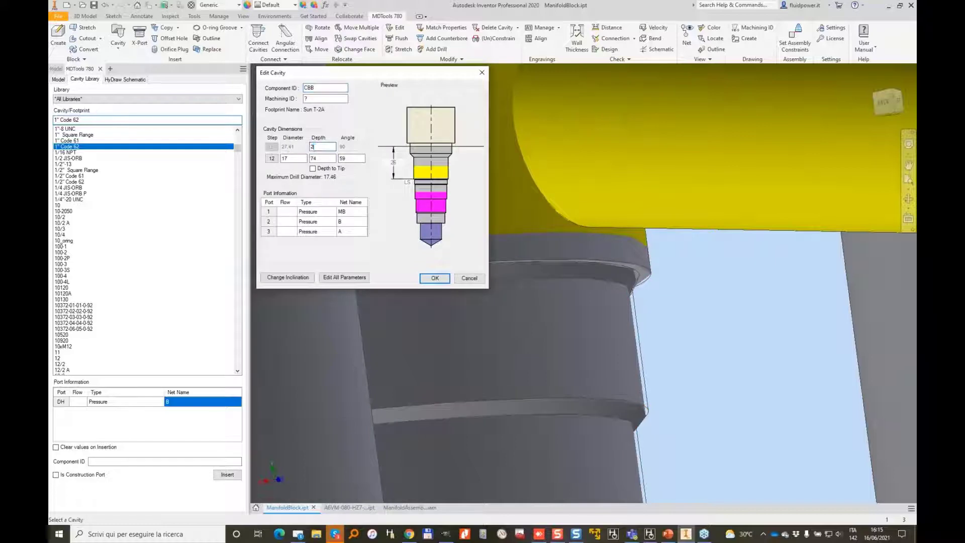
key("Return")
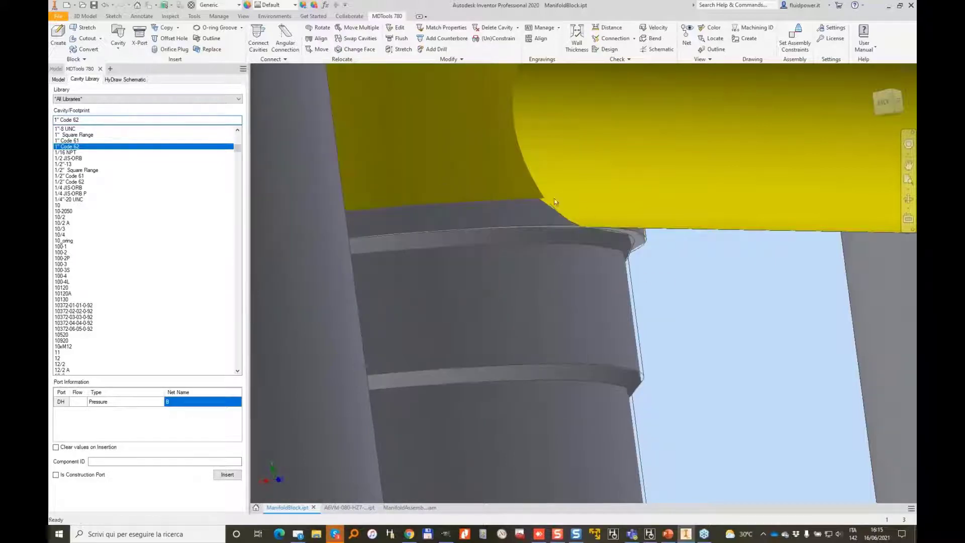
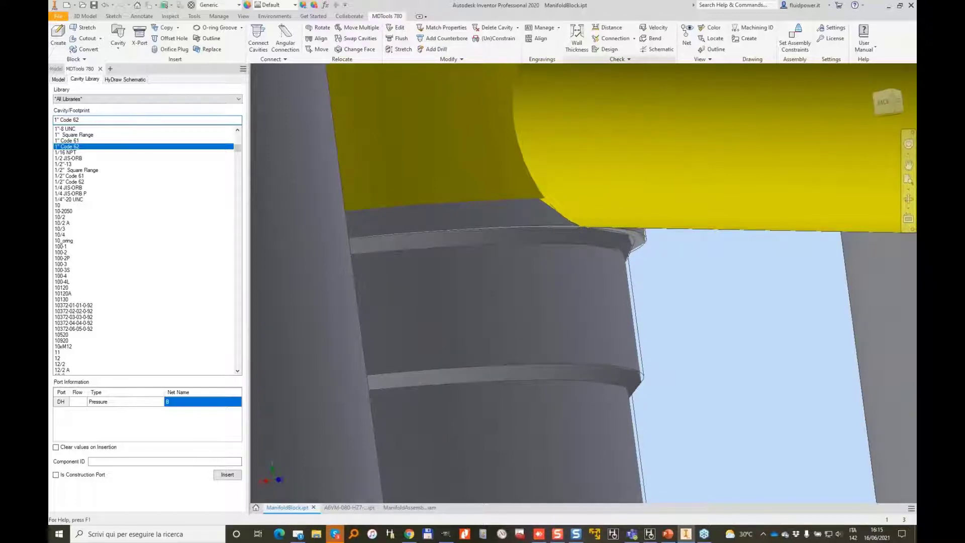
Step: Run a connection check including poor connections, and examine the broken net B and the CBB-D to PLUG1 dead-area entry in the model
left_click(621, 40)
left_click(332, 458)
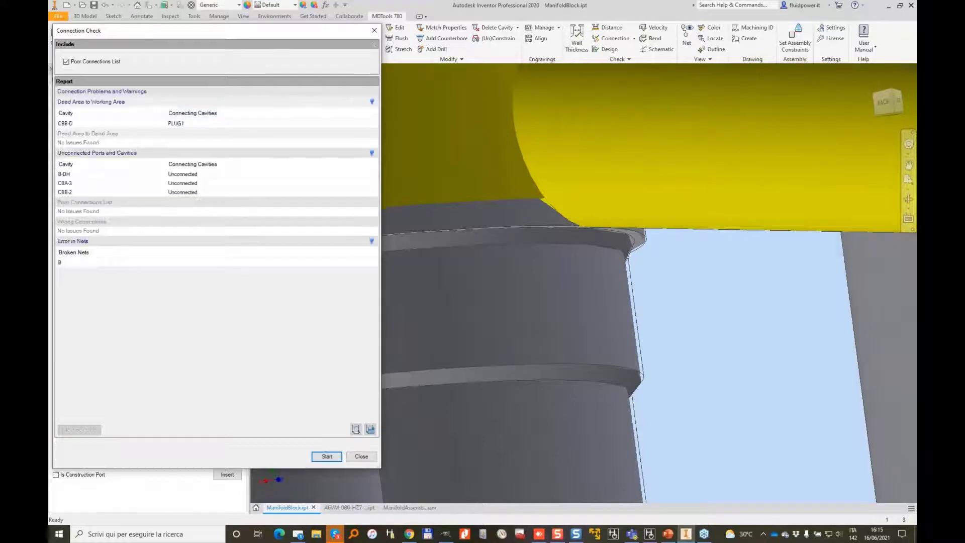
left_click(71, 263)
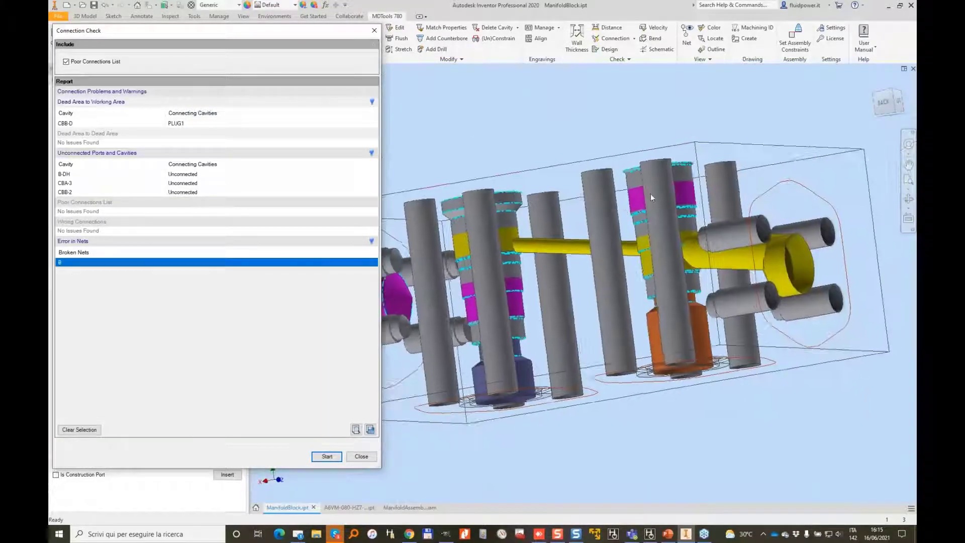
middle_click_drag(665, 220, 832, 145, "shift")
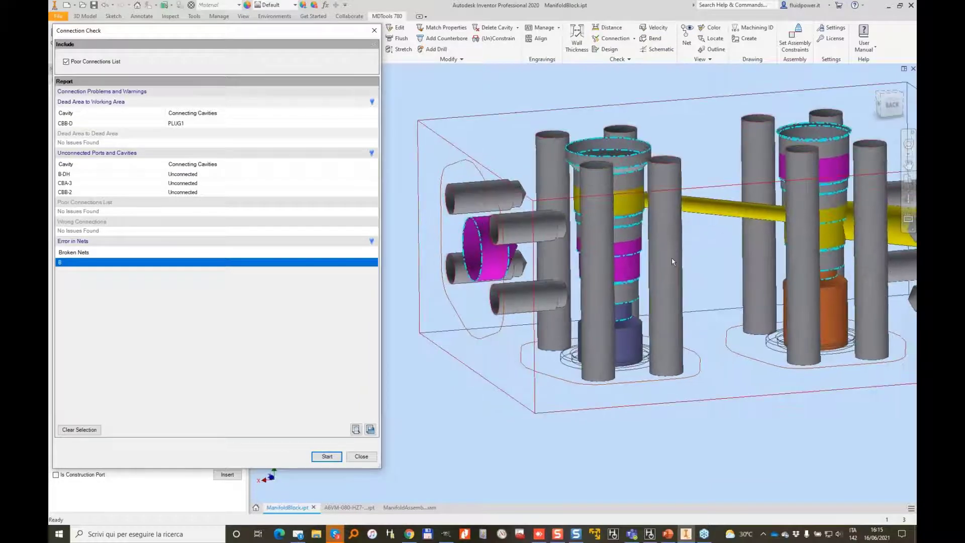
left_click(92, 125)
scroll(532, 276, "down", 5)
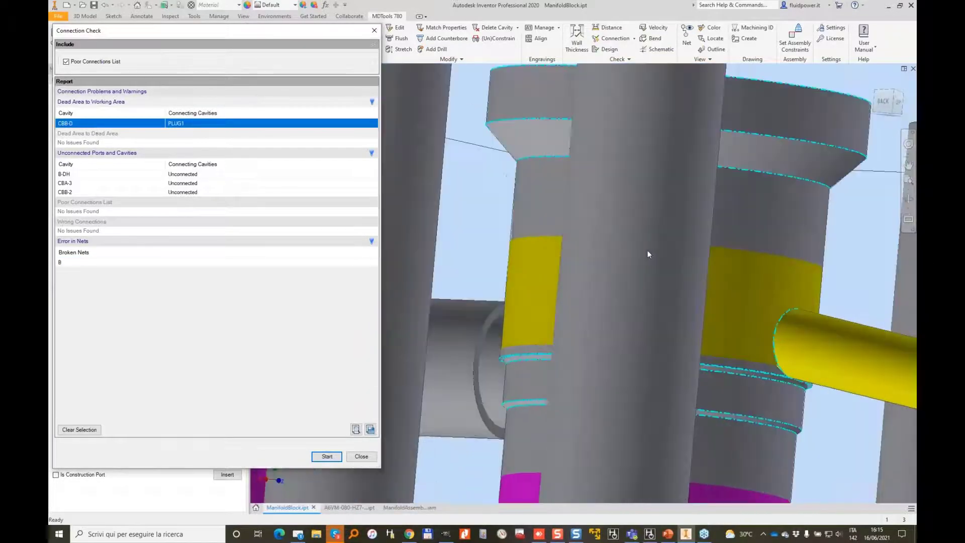
Step: Examine closely where the PLUG1 angled drill meets the CBB cavity below its yellow port zone, and close the connection check
middle_click_drag(647, 253, 623, 186, "shift")
middle_click_drag(547, 201, 630, 184, "shift")
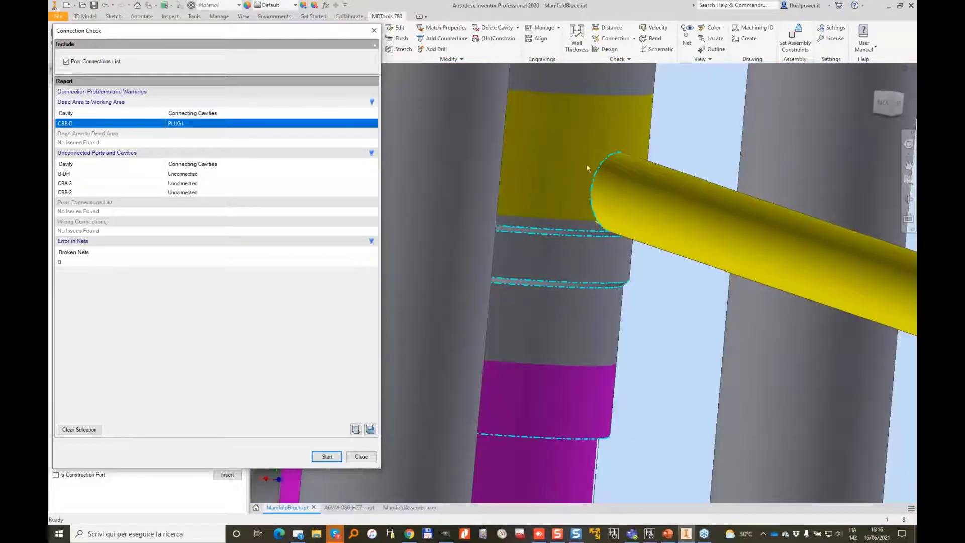
middle_click_drag(653, 217, 621, 203, "shift")
scroll(603, 203, "down", 3)
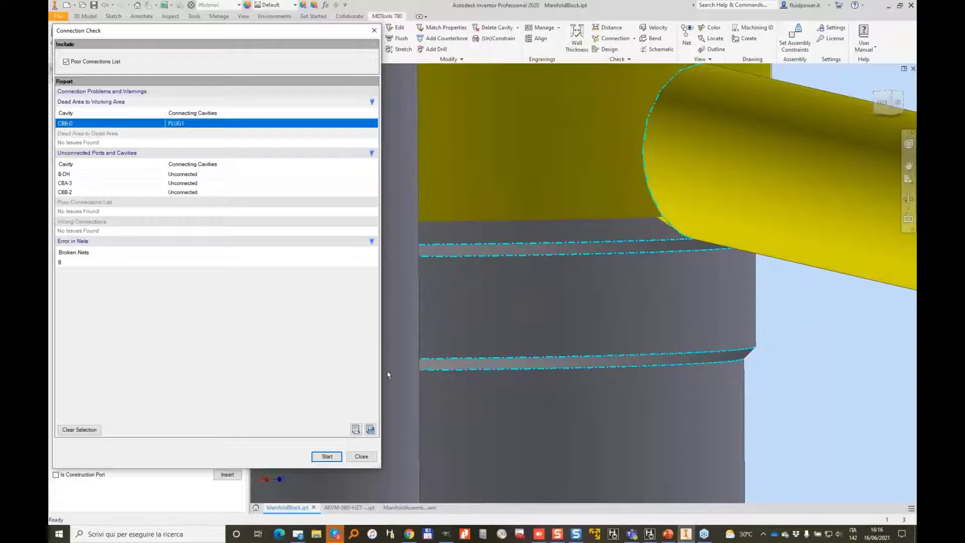
left_click(361, 455)
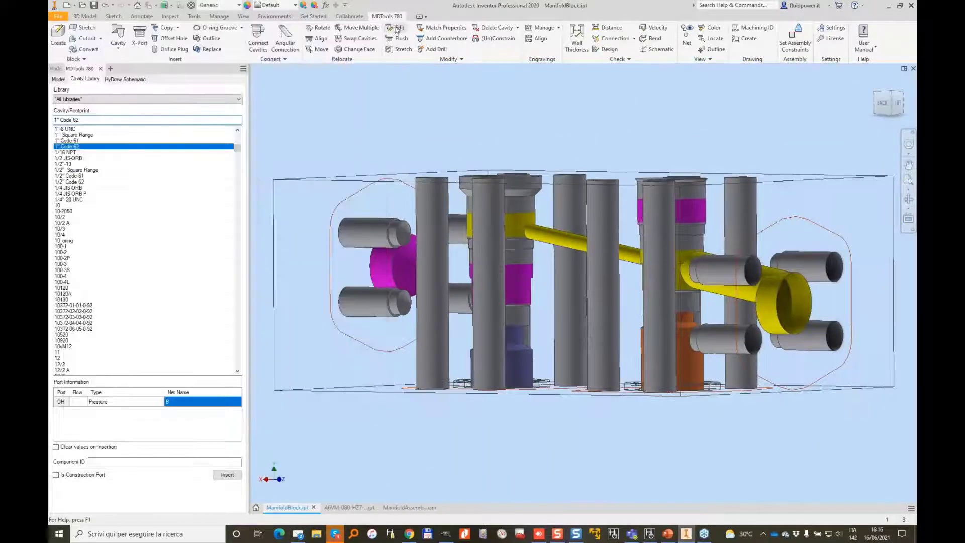
Step: Readjust the depth of the CBB cavity's 27.41 diameter step to keep the PLUG1 drill off the dead area
left_click(396, 30)
left_click(517, 252)
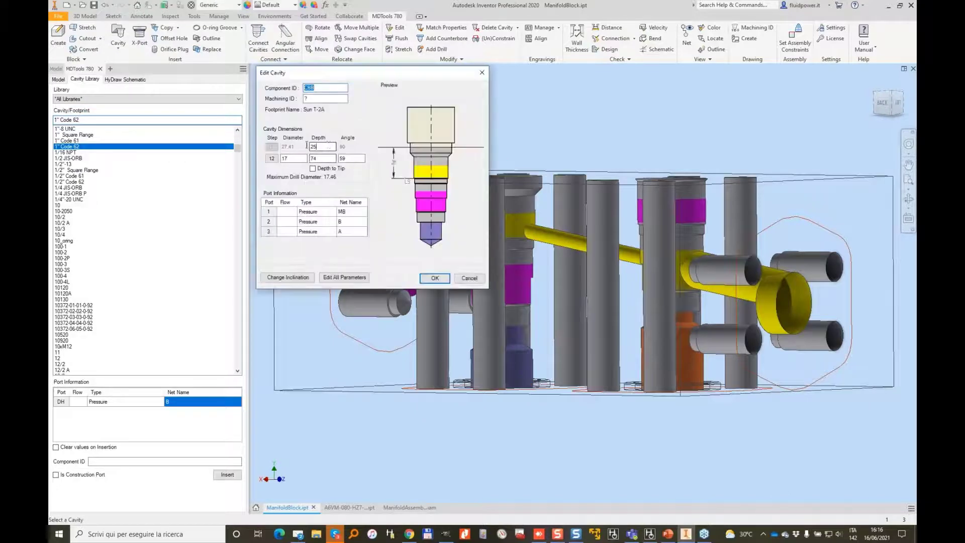
left_click_drag(307, 146, 290, 147)
type("2")
key("Return")
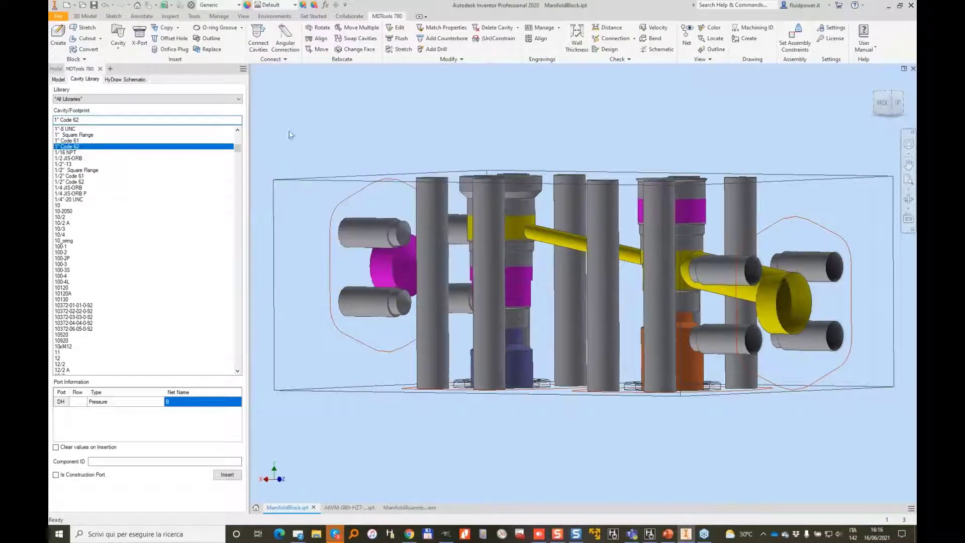
Step: Run the connection check again including poor connections, and review the reported cavities and nets
left_click(614, 38)
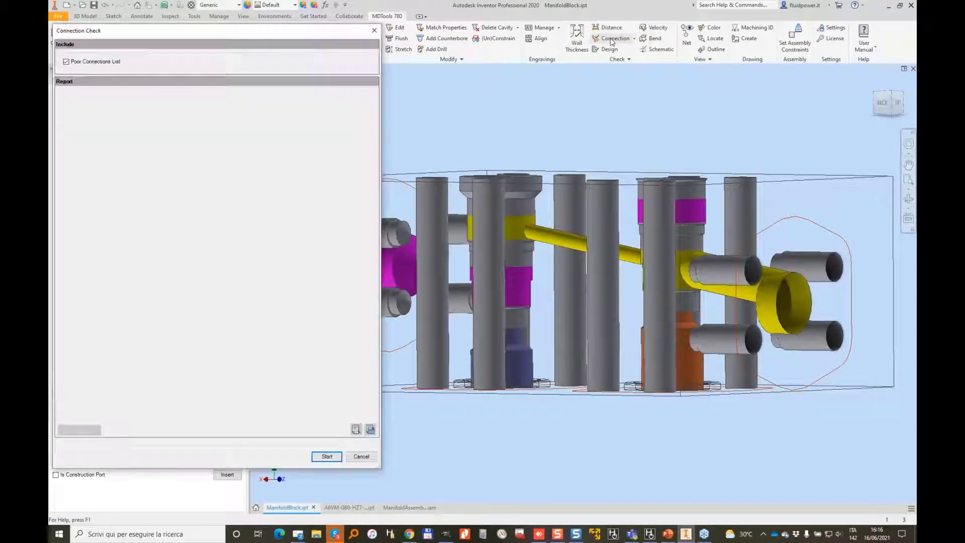
left_click(334, 455)
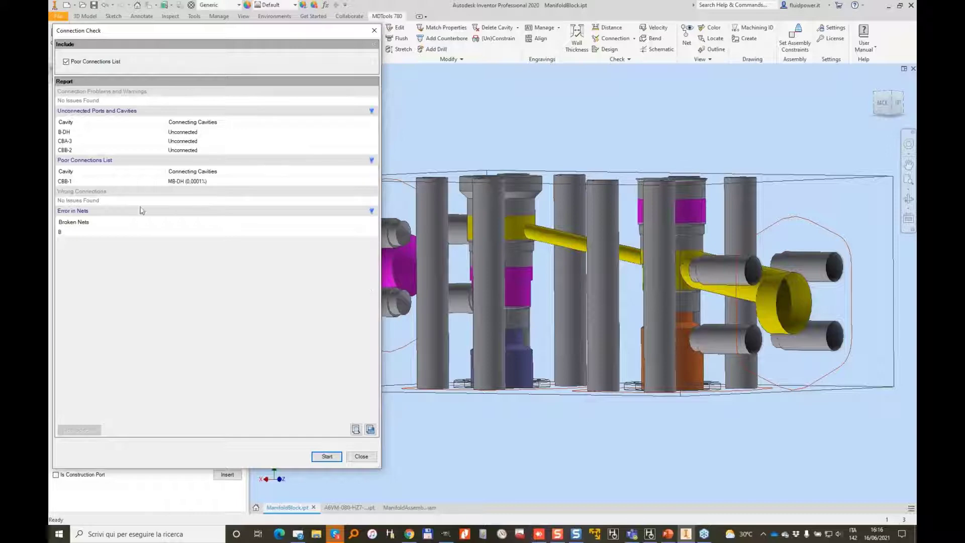
middle_click_drag(389, 333, 383, 343, "shift")
scroll(382, 342, "up", 3)
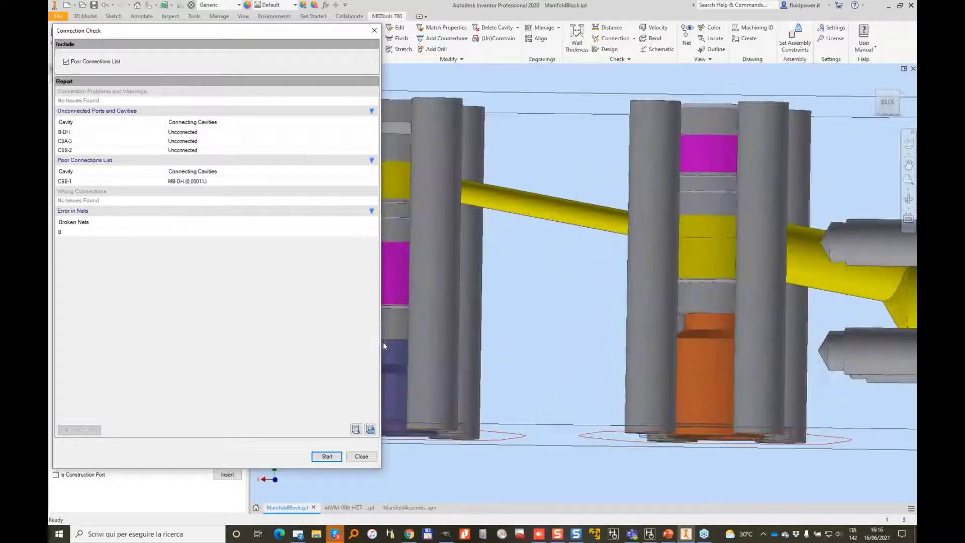
left_click(361, 456)
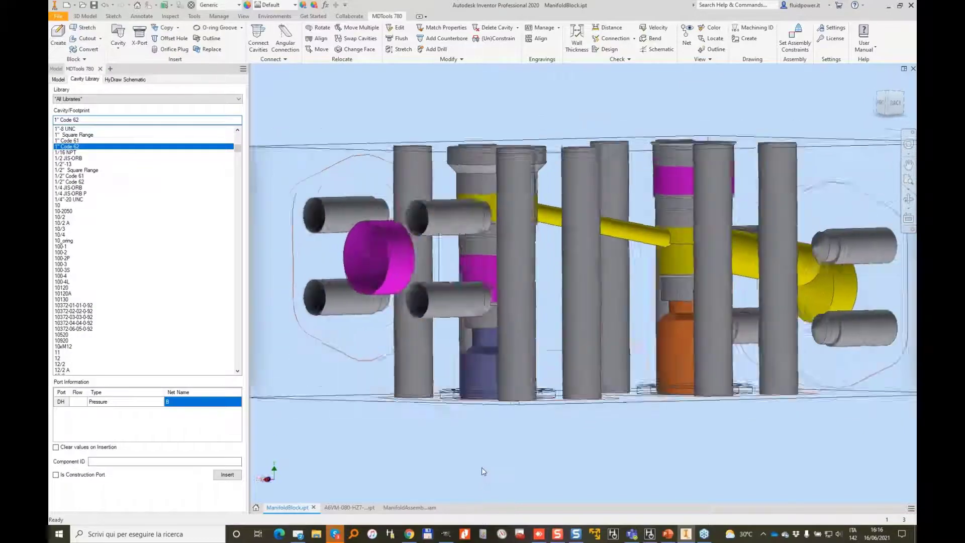
Step: Move the magenta Code 62 port along Y to about 43.5 mm, level with the magenta zone of the CBB cavity
left_click(571, 265)
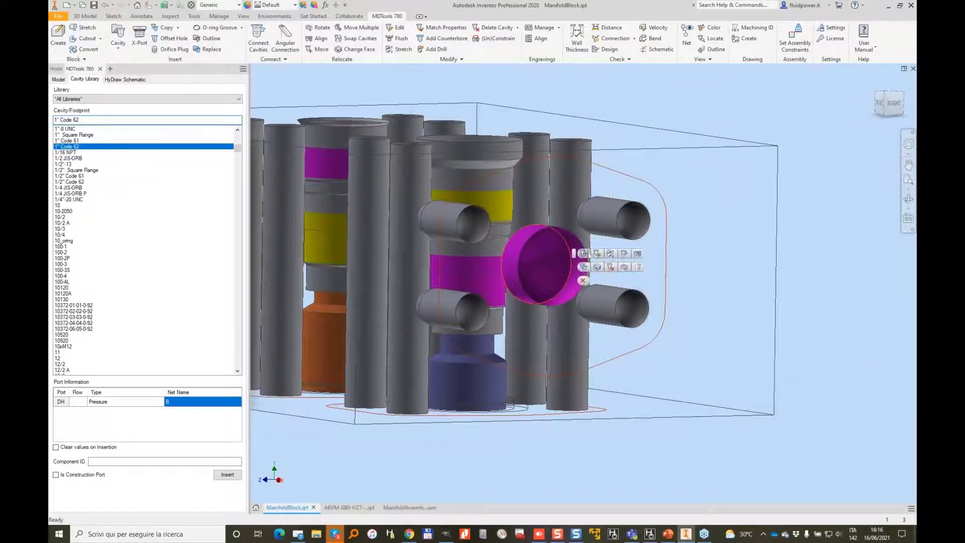
left_click(597, 253)
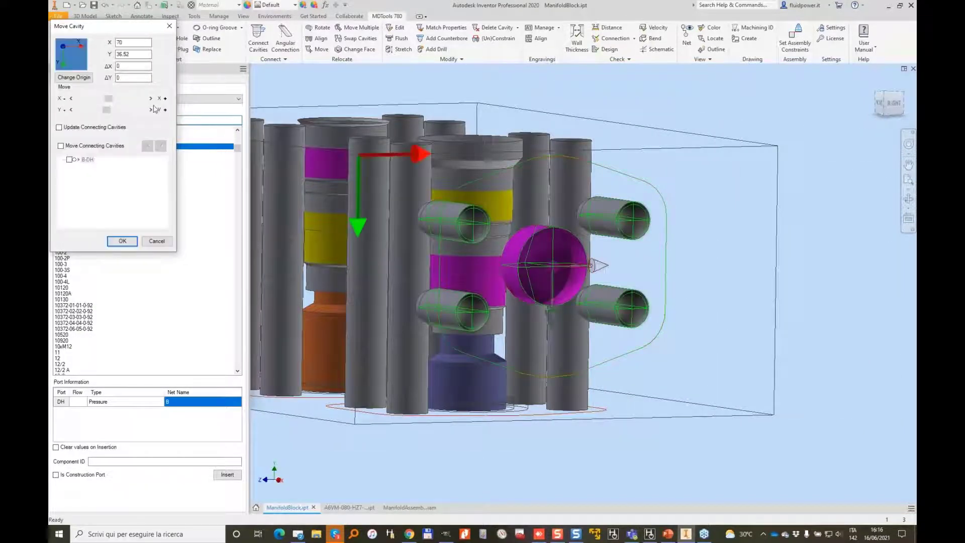
left_click(150, 109)
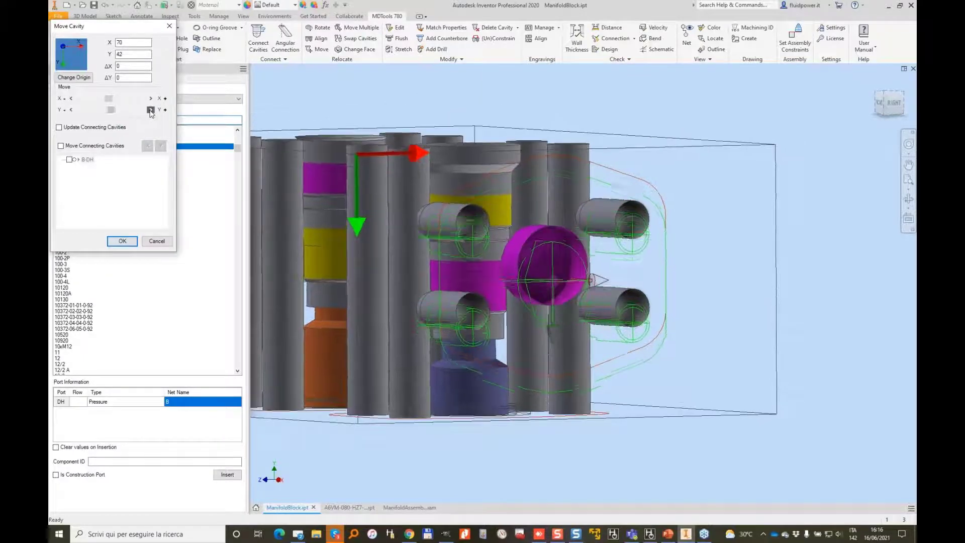
left_click(122, 240)
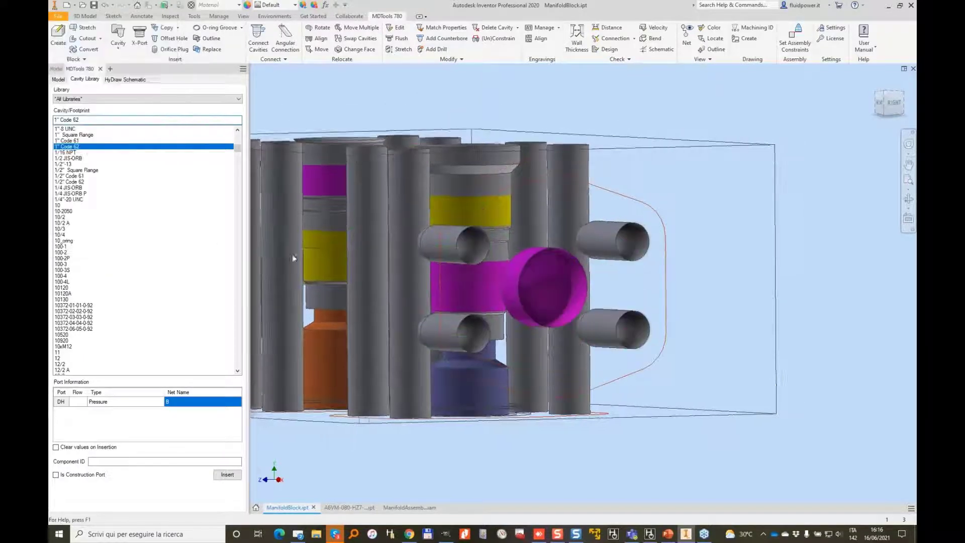
Step: Add a drill of diameter 15 and depth 50 to the magenta Code 62 port, reaching towards the CBB cavity
middle_click_drag(563, 298, 698, 291, "shift")
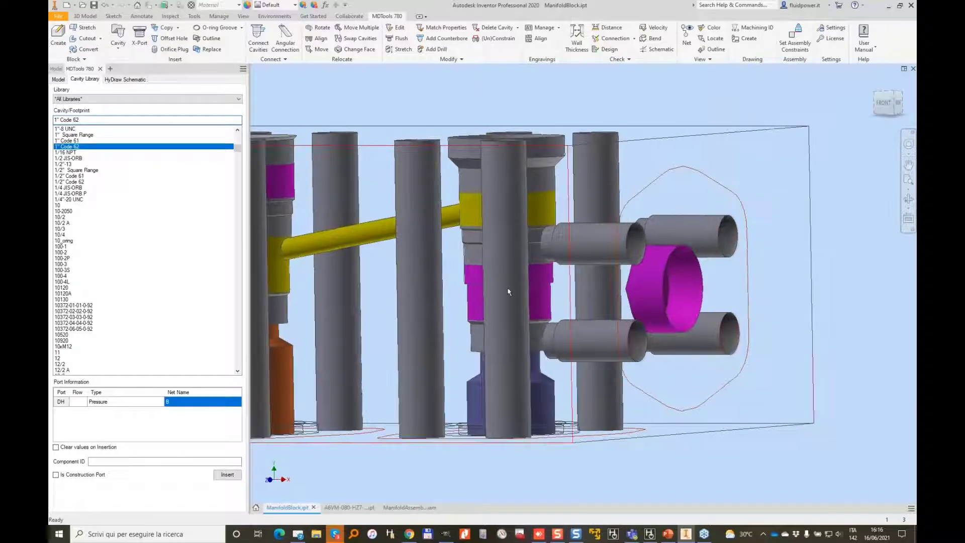
middle_click_drag(508, 289, 564, 296, "shift")
scroll(563, 295, "down", 1)
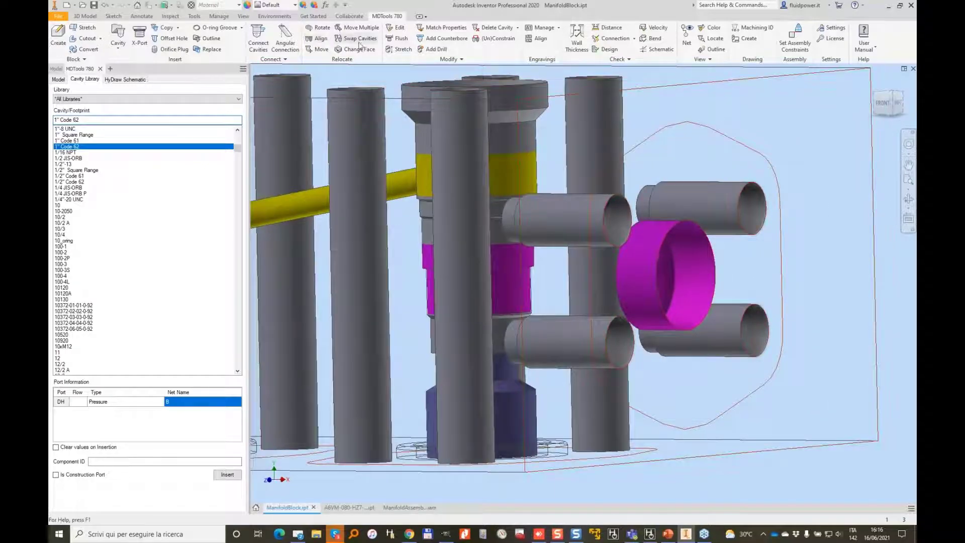
left_click(431, 49)
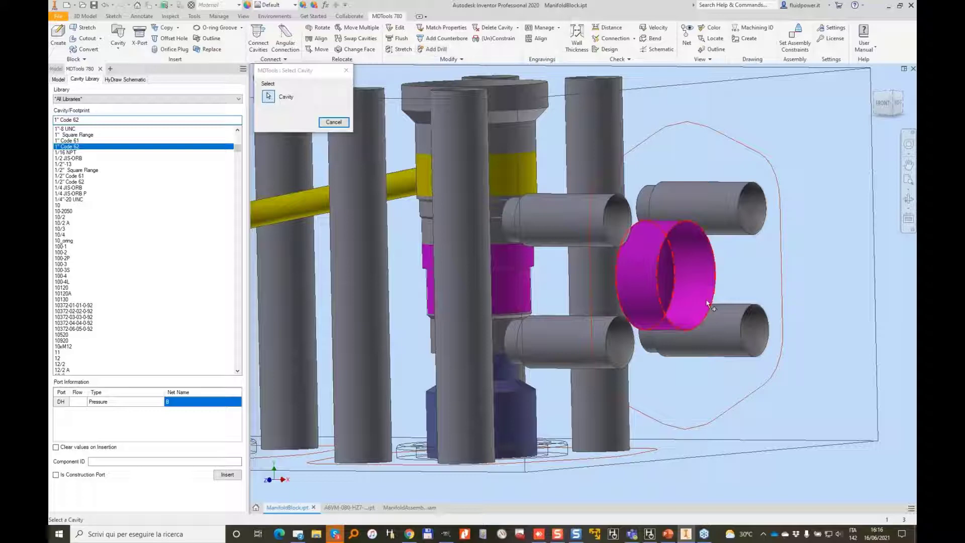
scroll(698, 254, "up", 4)
middle_click_drag(615, 275, 666, 281, "shift")
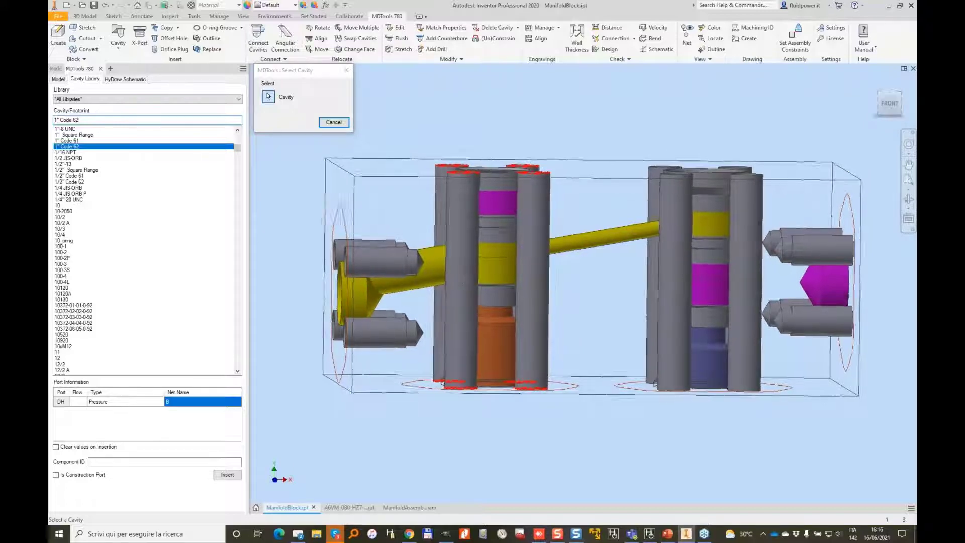
scroll(804, 237, "down", 3)
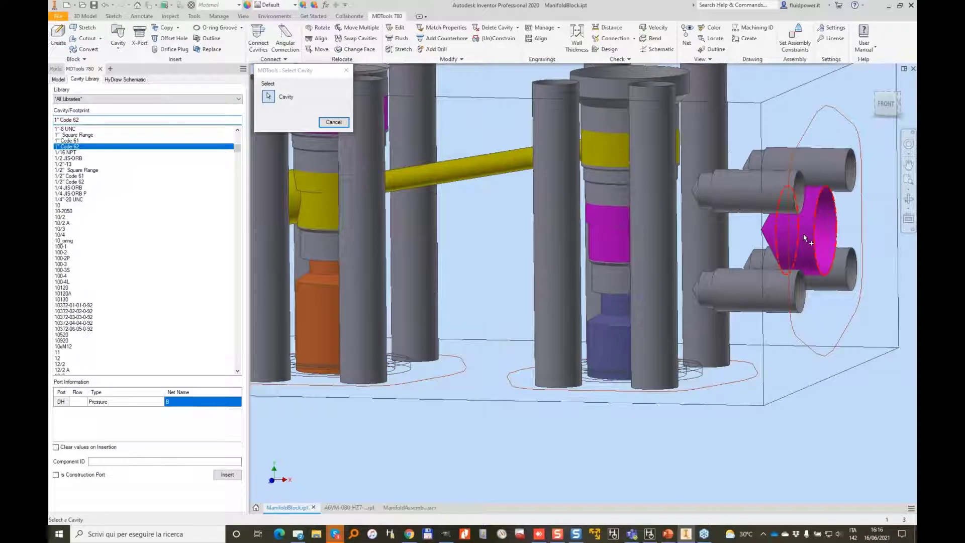
left_click(804, 238)
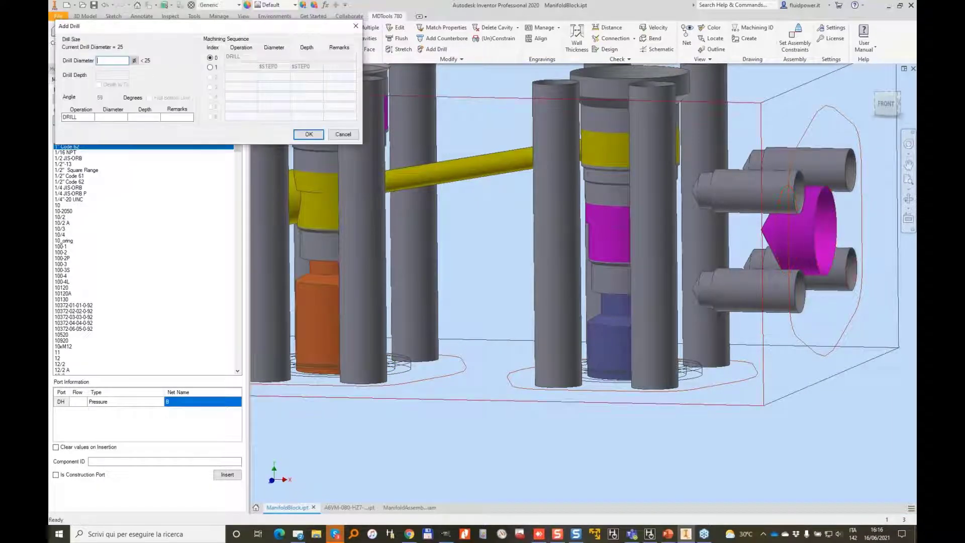
type("15")
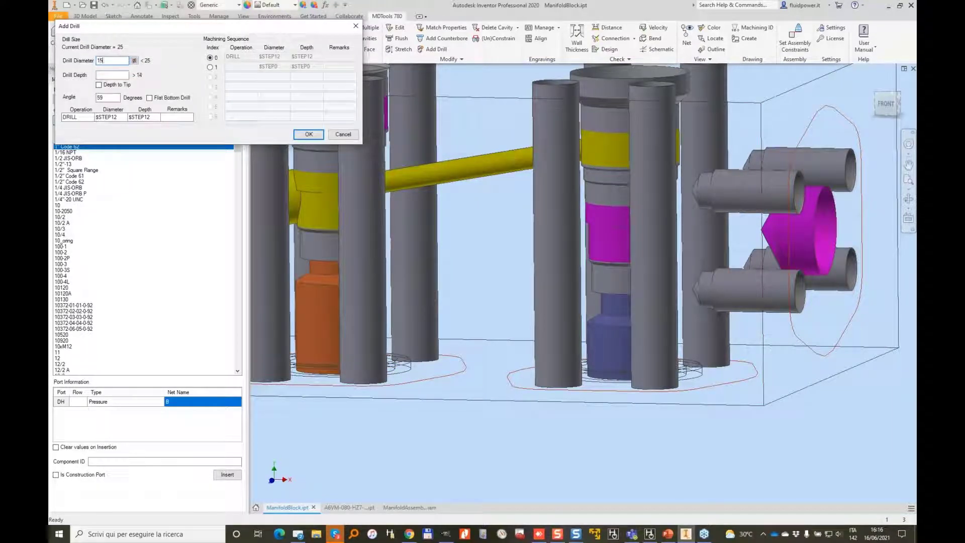
left_click(113, 75)
type("45")
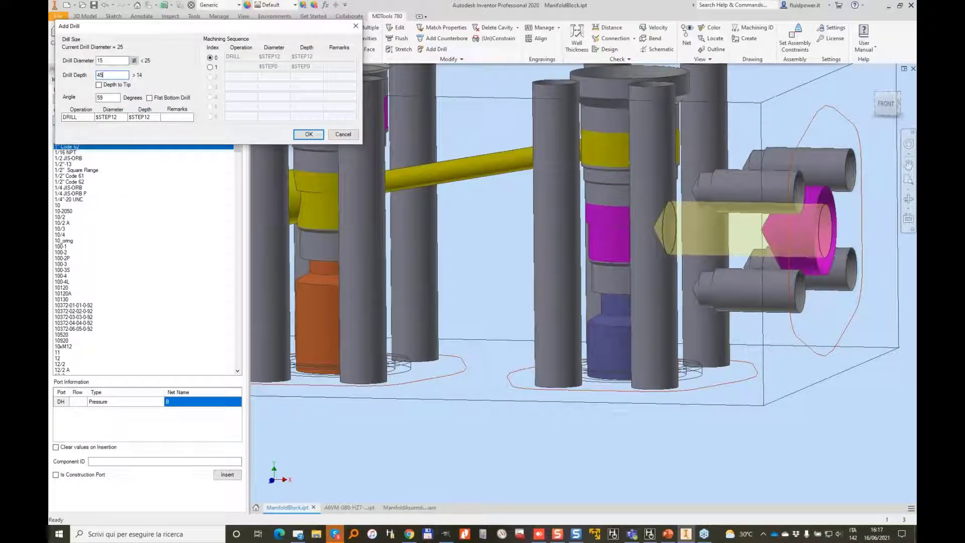
type("0")
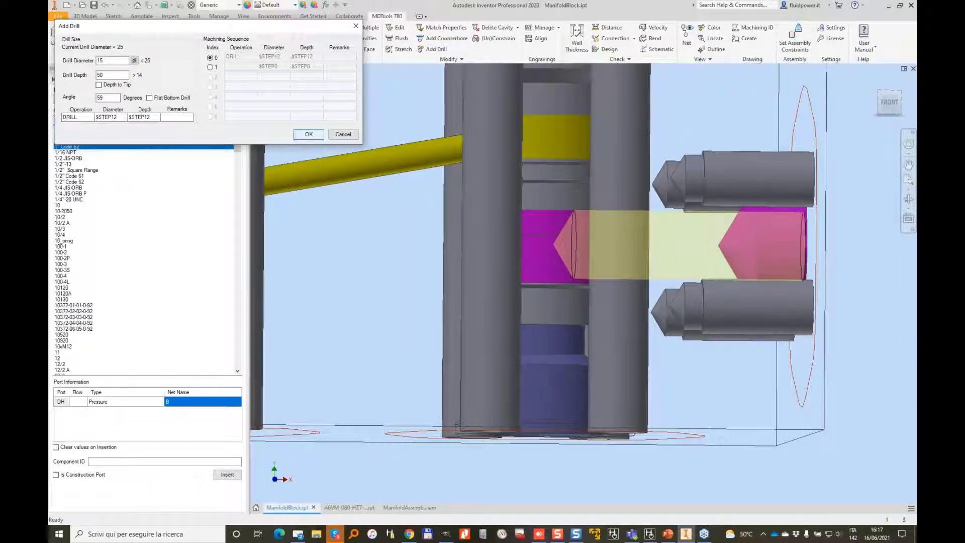
left_click(309, 134)
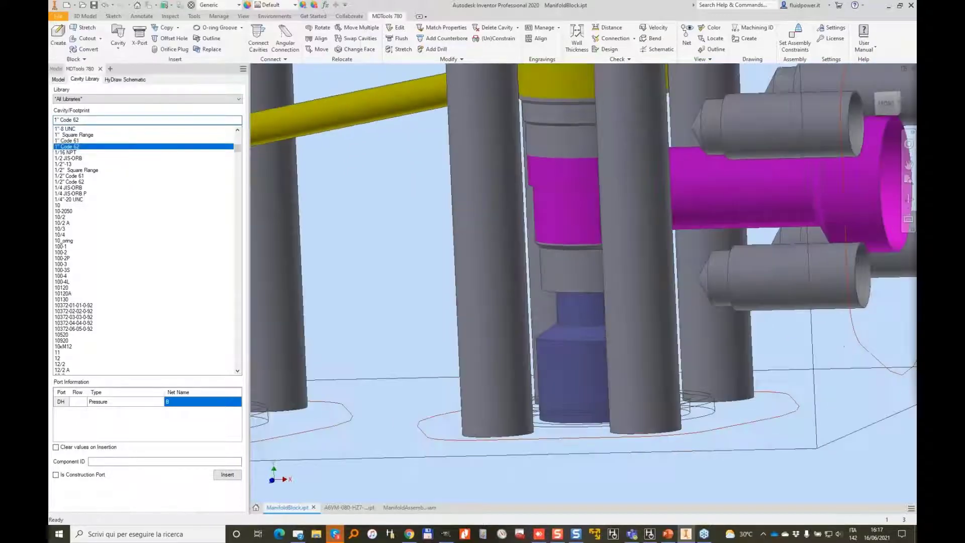
Step: Connect the magenta Code 62 port to port 2 of the CBB cavity, with drill diameter and depth optimized
middle_click_drag(714, 221, 623, 239, "shift")
left_click(258, 39)
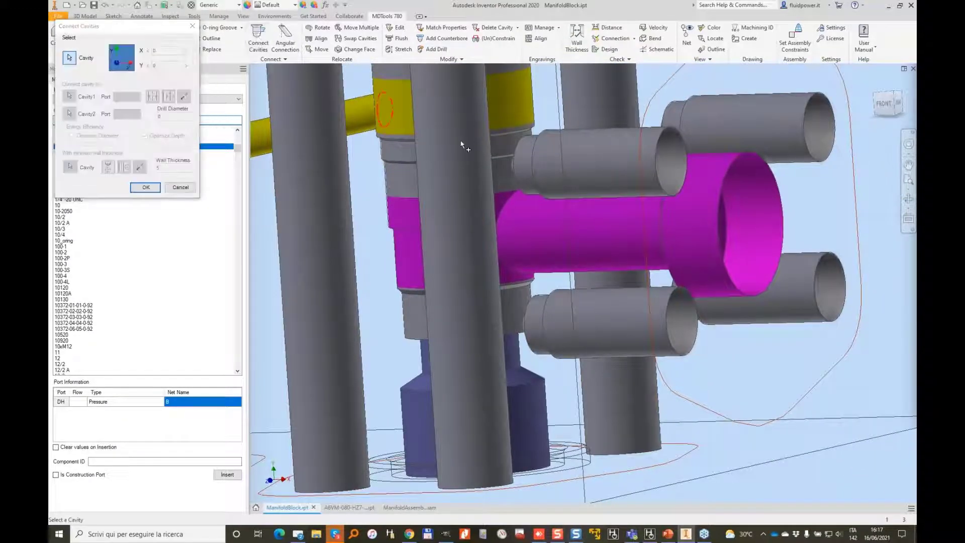
left_click(583, 226)
left_click(136, 97)
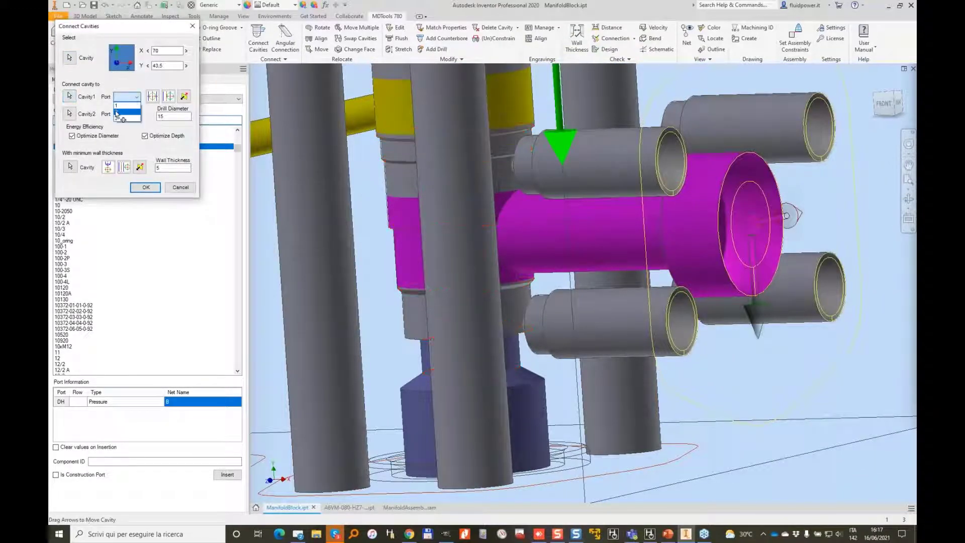
left_click(118, 112)
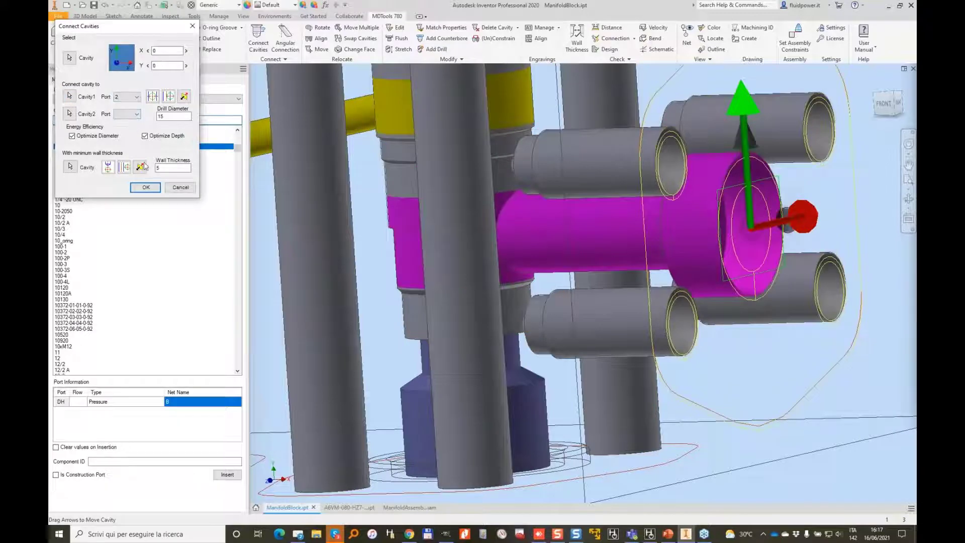
left_click(146, 187)
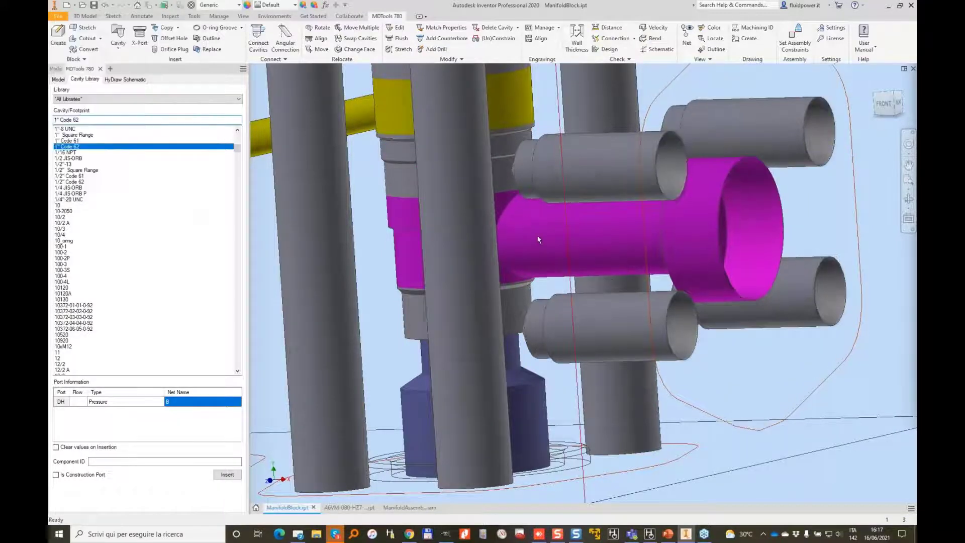
Step: Rotate the magenta Code 62 port footprint by 90 degrees
scroll(540, 238, "down", 3)
middle_click_drag(540, 238, 538, 236, "shift")
middle_click_drag(786, 244, 727, 312, "shift")
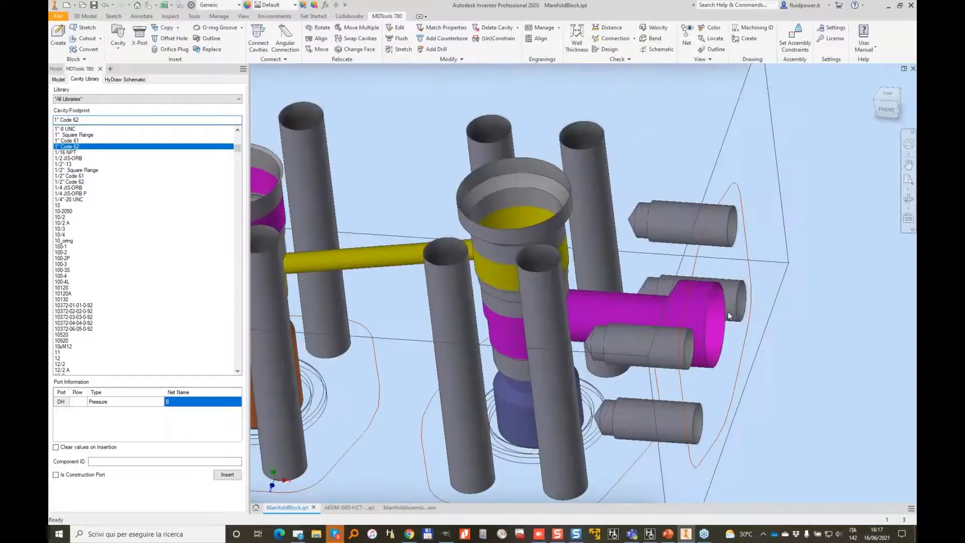
left_click(319, 28)
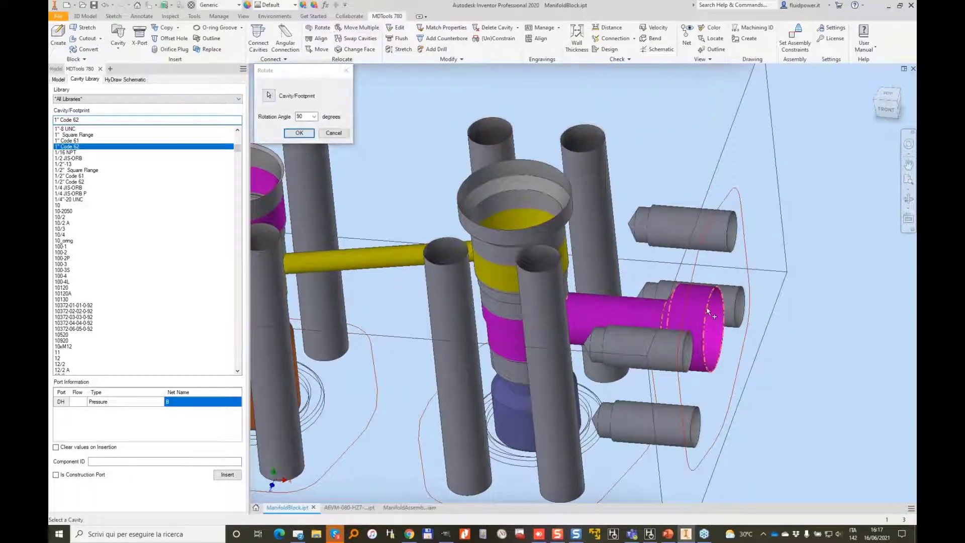
left_click(315, 117)
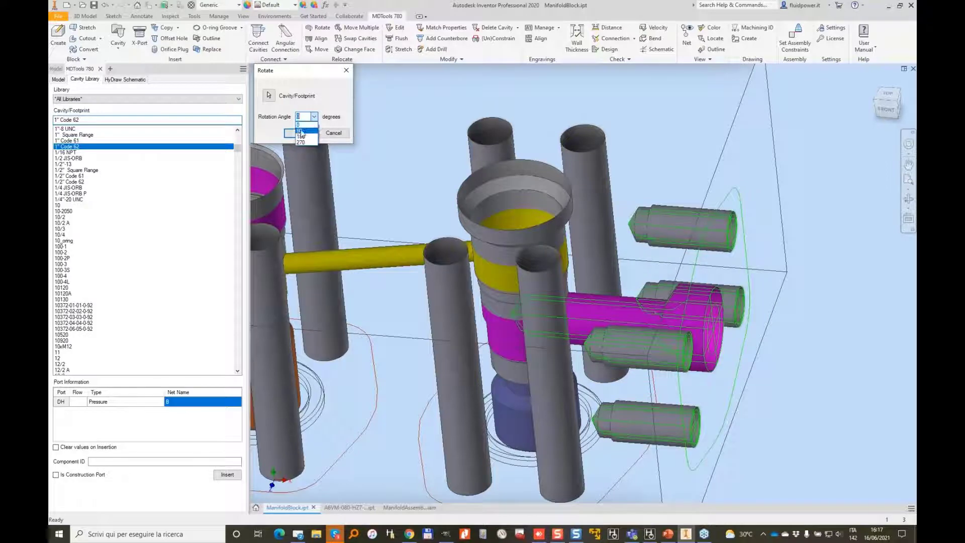
left_click(301, 131)
Step: Stretch the manifold block at the end face that carries the magenta Code 62 port, with Snap to Bar enabled
middle_click_drag(728, 177, 693, 200, "shift")
left_click(694, 199)
left_click(87, 28)
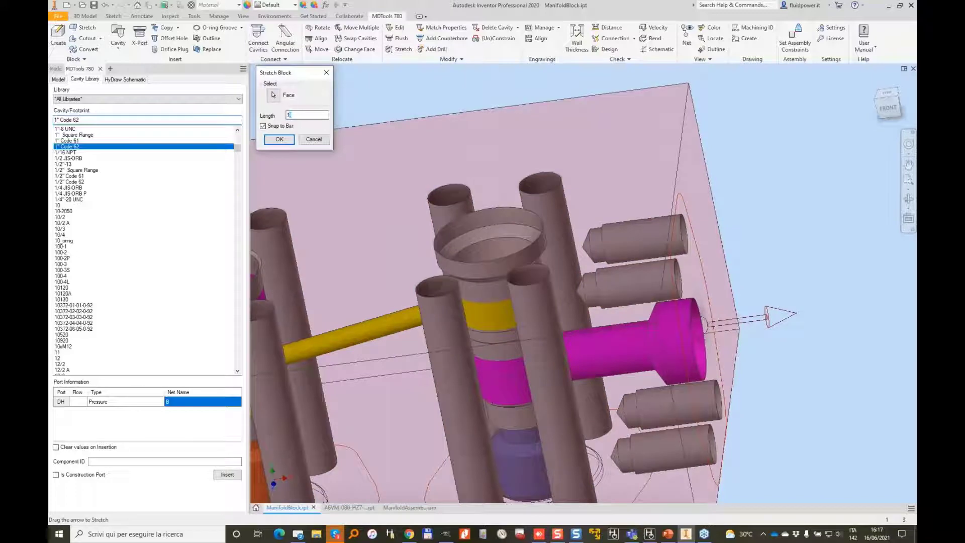
key("Return")
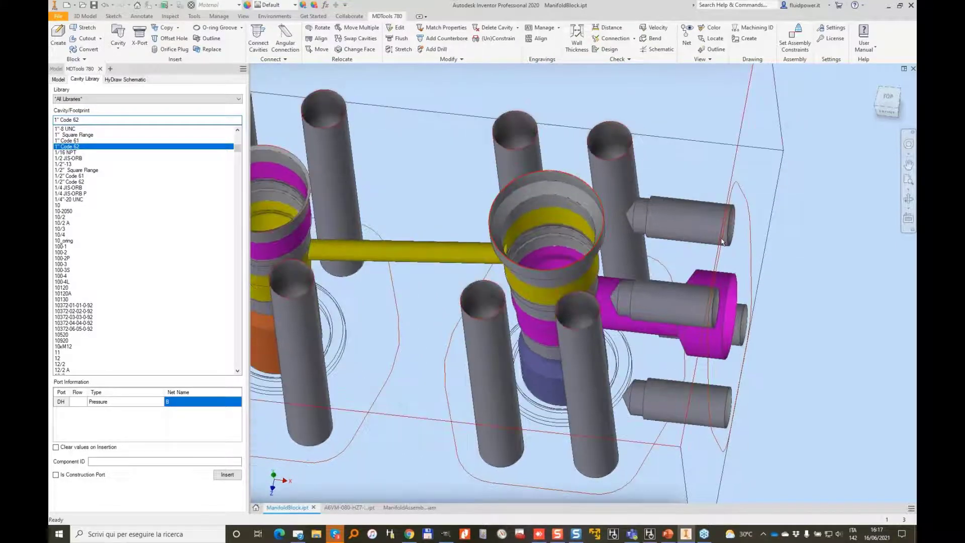
Step: Measure the distance between the magenta port's upper rear bolt hole and the adjacent CBB cavity
left_click(611, 30)
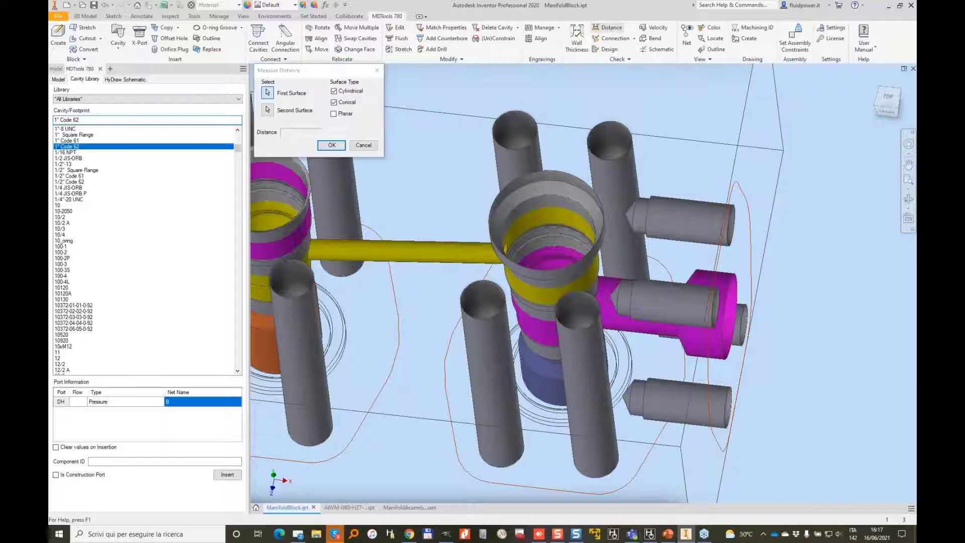
left_click(635, 221)
left_click(556, 255)
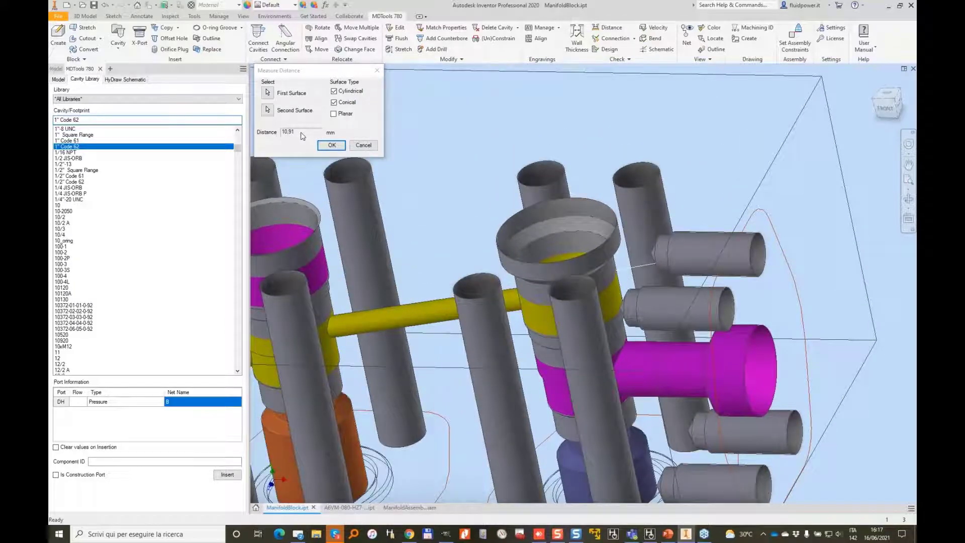
left_click(363, 145)
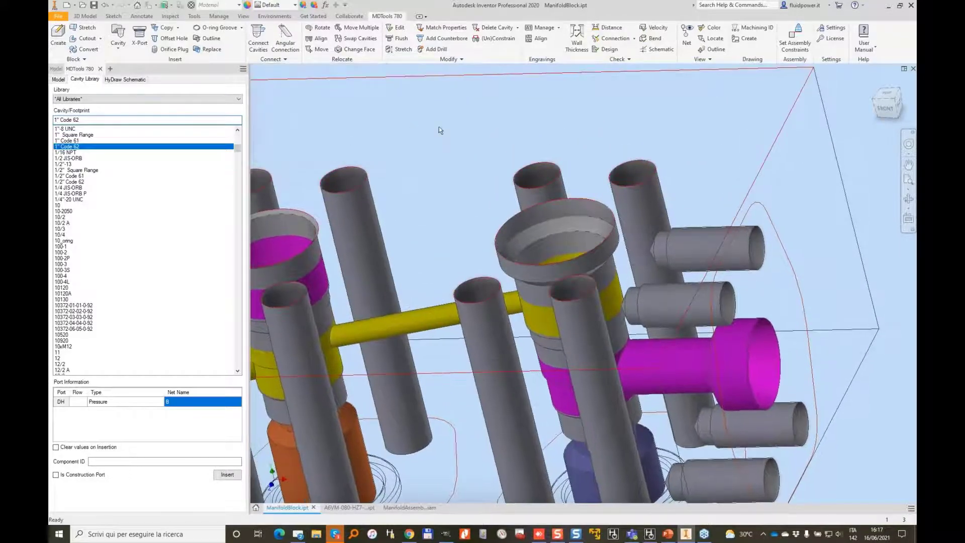
Step: Check the wall thickness between the CBB cavity and bolt holes B-BH1 and MB-BH4, using a minimum wall thickness of 8 mm
left_click(576, 39)
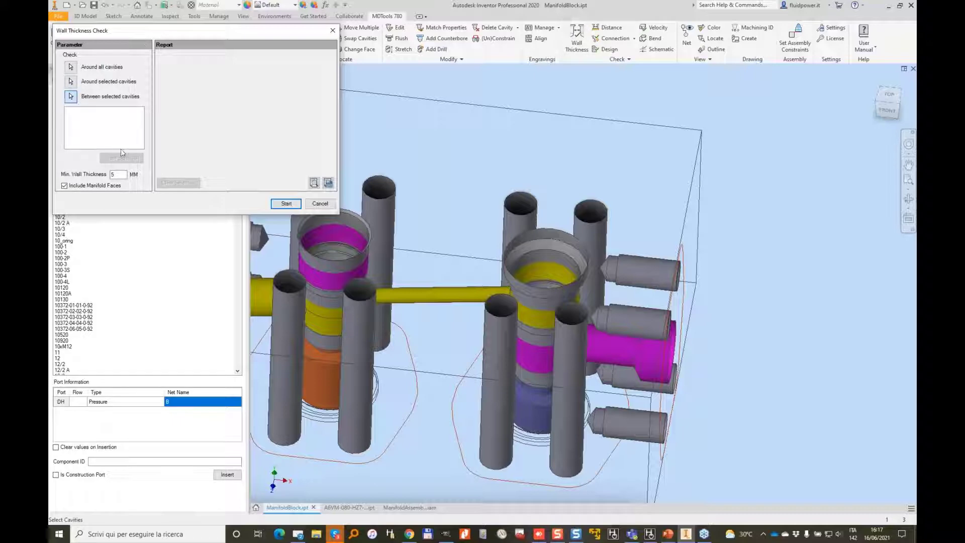
left_click(532, 322)
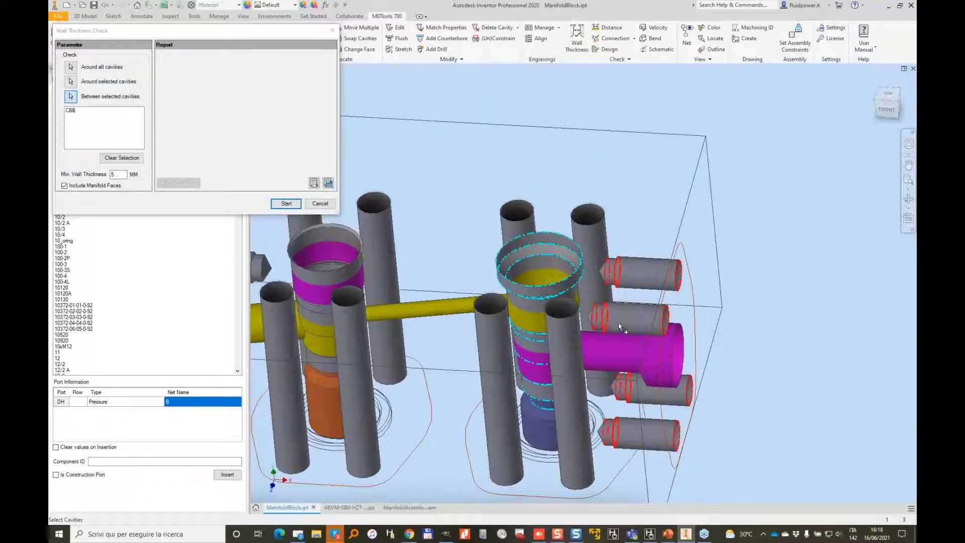
left_click(619, 324)
left_click(593, 278)
left_click(124, 176)
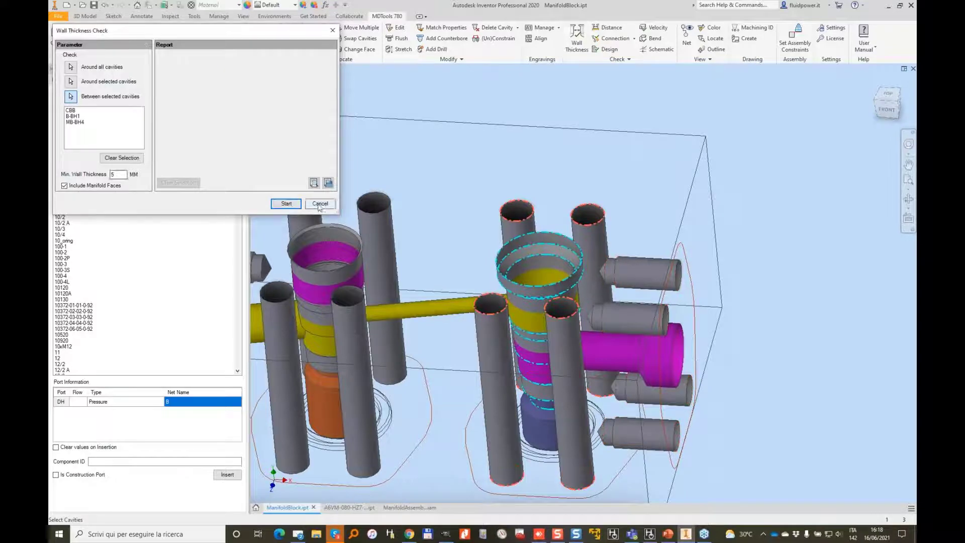
left_click(286, 203)
left_click(286, 202)
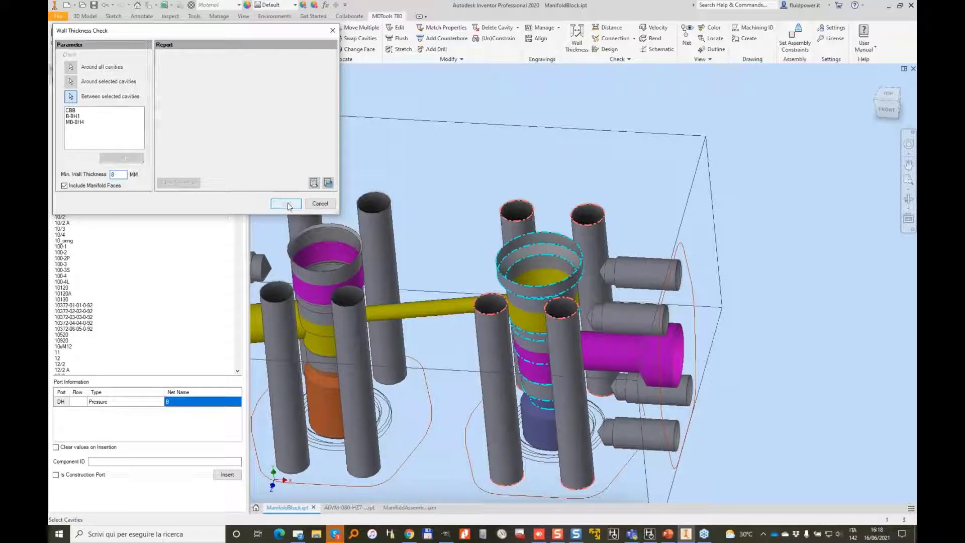
left_click(256, 79)
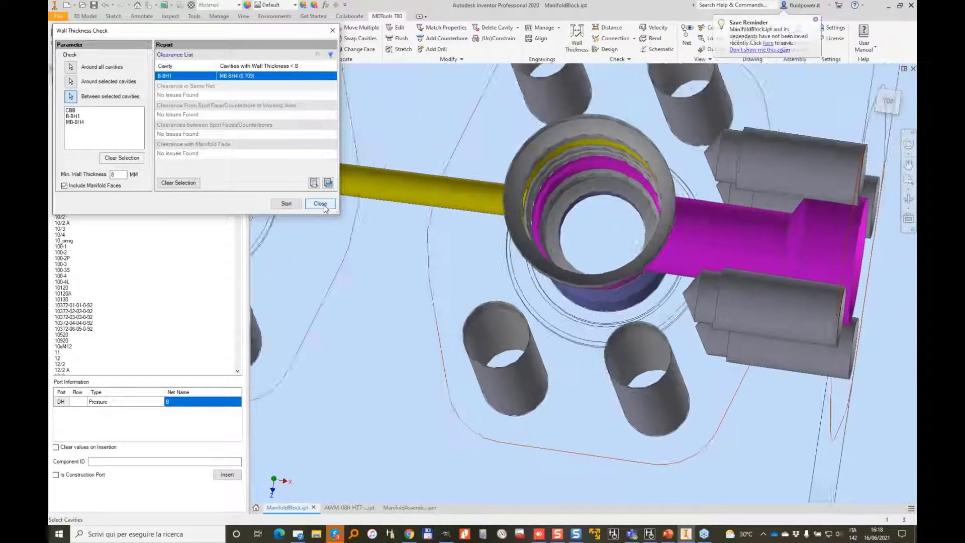
left_click(324, 208)
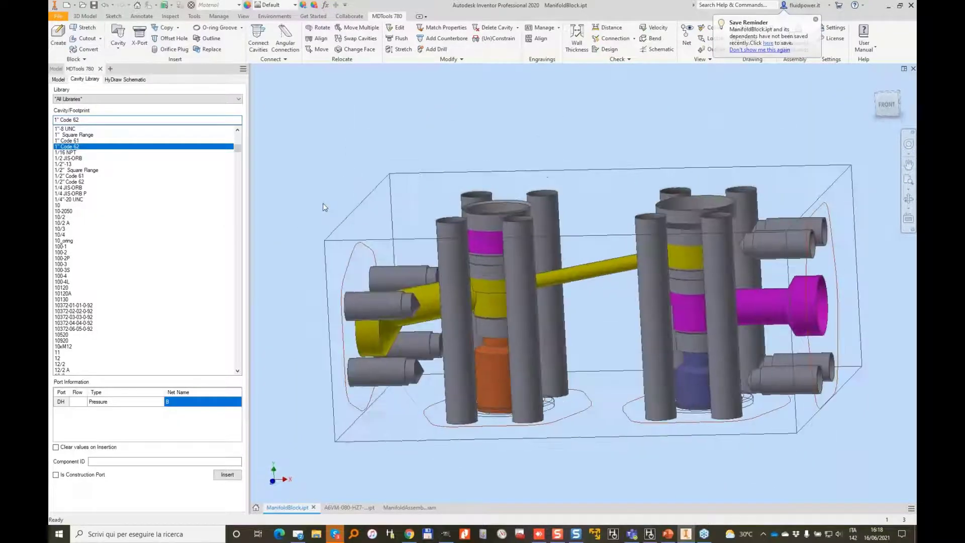
Step: Stretch the magenta Code 62 port's drill past the CBB cavity to a depth of 80 mm
left_click(403, 49)
left_click(420, 67)
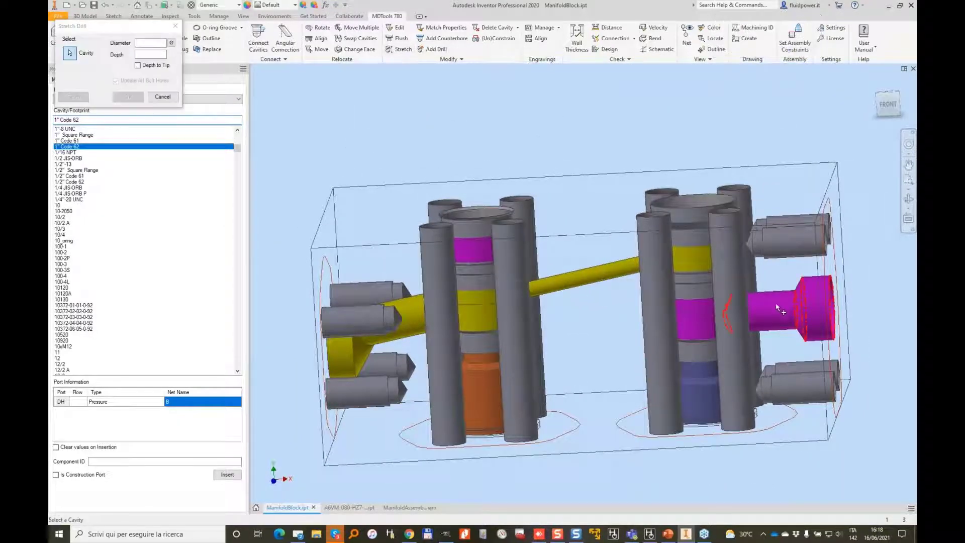
left_click(669, 329)
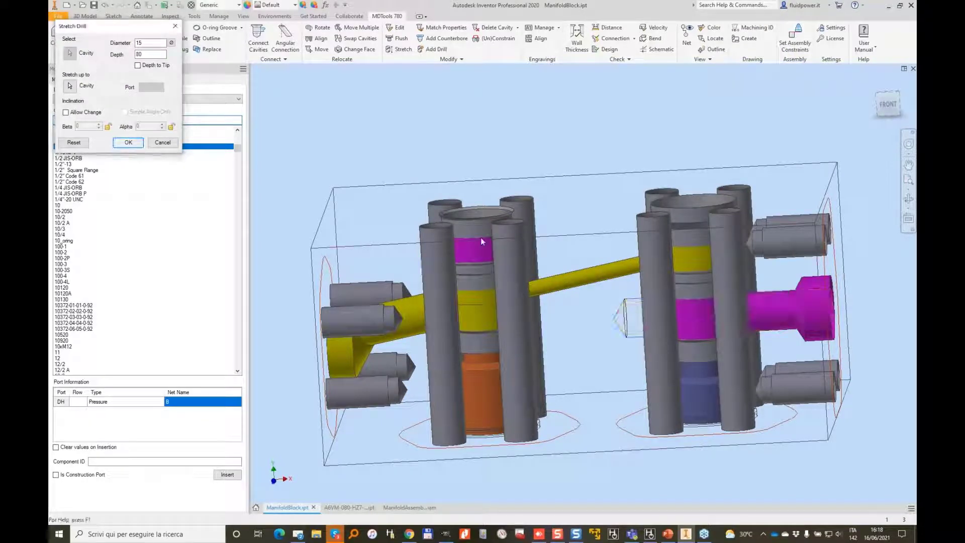
left_click(480, 241)
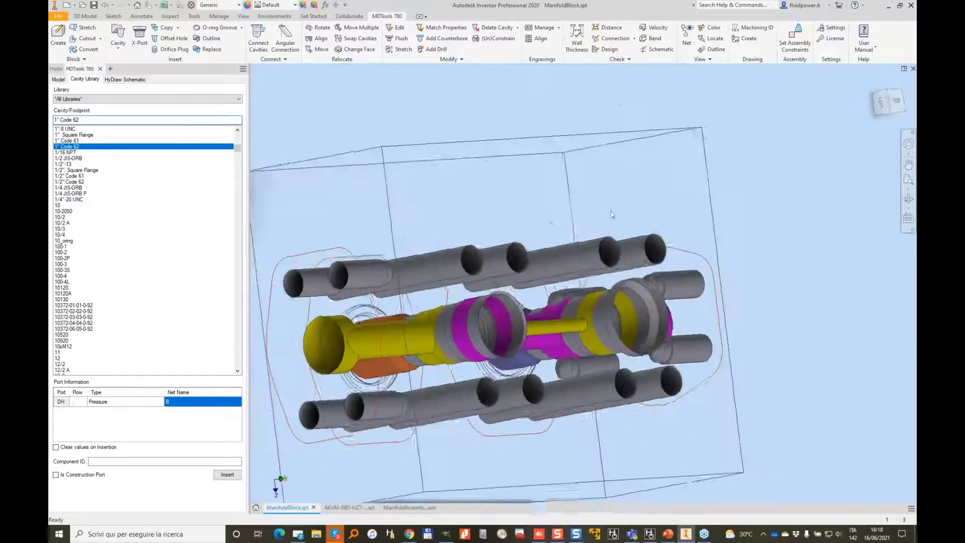
Step: Choose the T-11A cavity and assign net A to port 1, B to port 2 and RED to port 3
type("T")
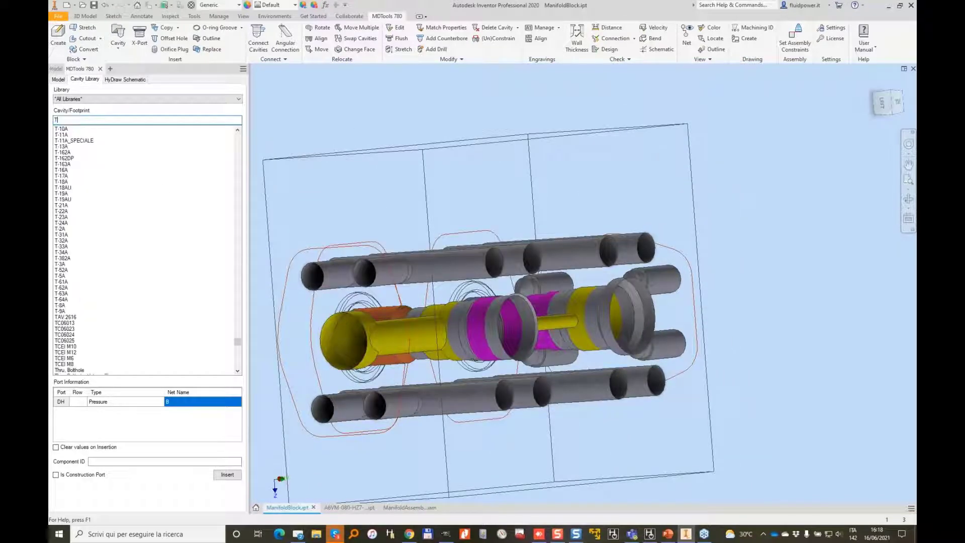
type("-11A")
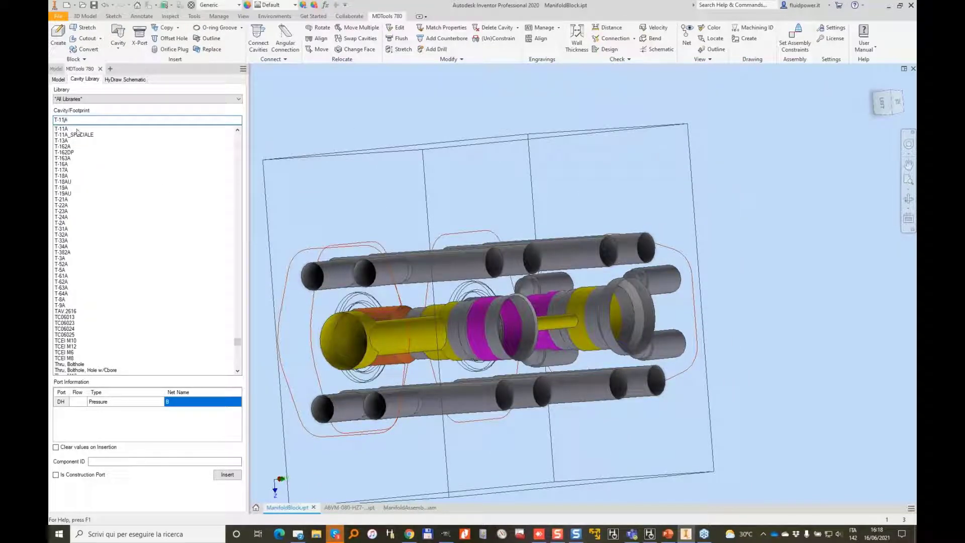
left_click(77, 129)
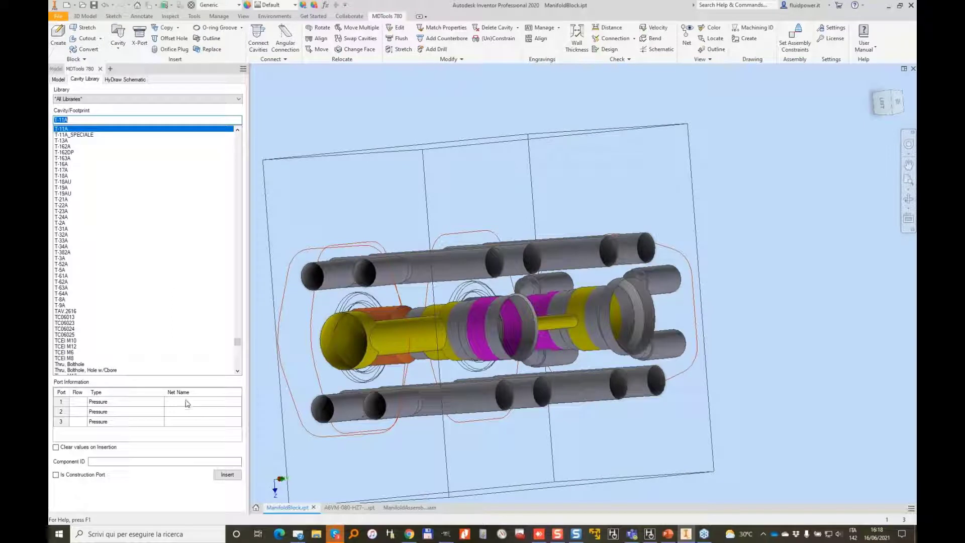
left_click(186, 402)
left_click_drag(180, 402, 156, 402)
left_click(184, 412)
type("B")
left_click(181, 422)
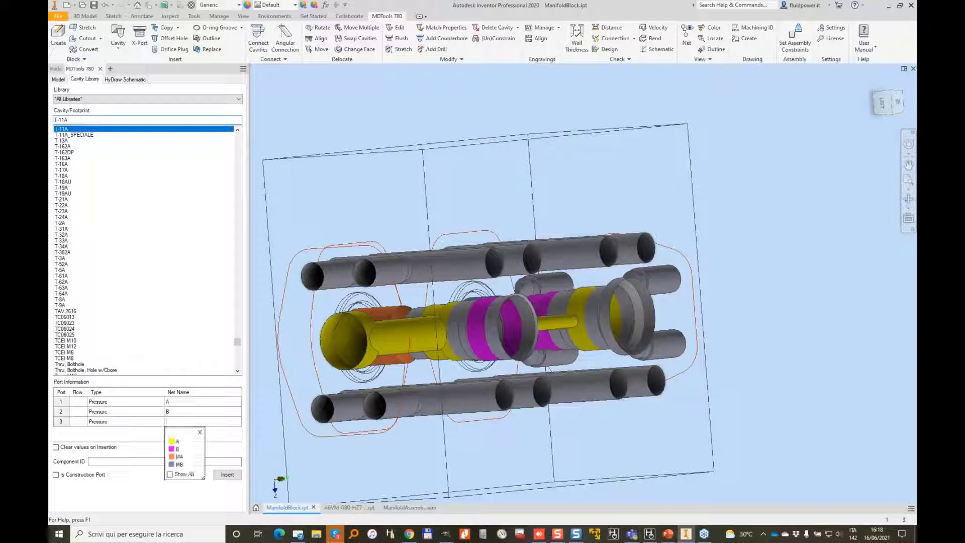
type("A")
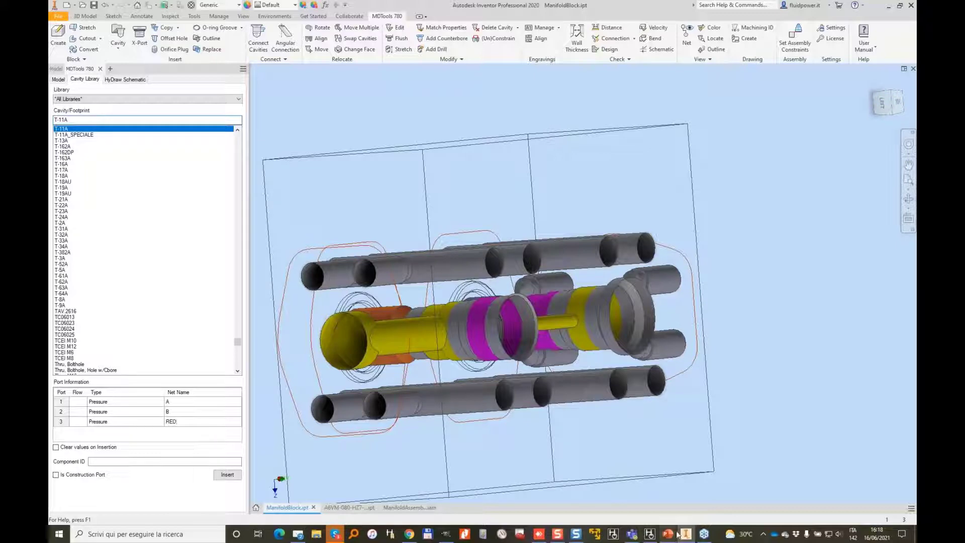
Step: Switch to GIMP, trace the T-11A valve's connections to lines A, B and P in red on the schematic, and return to Inventor
left_click(443, 536)
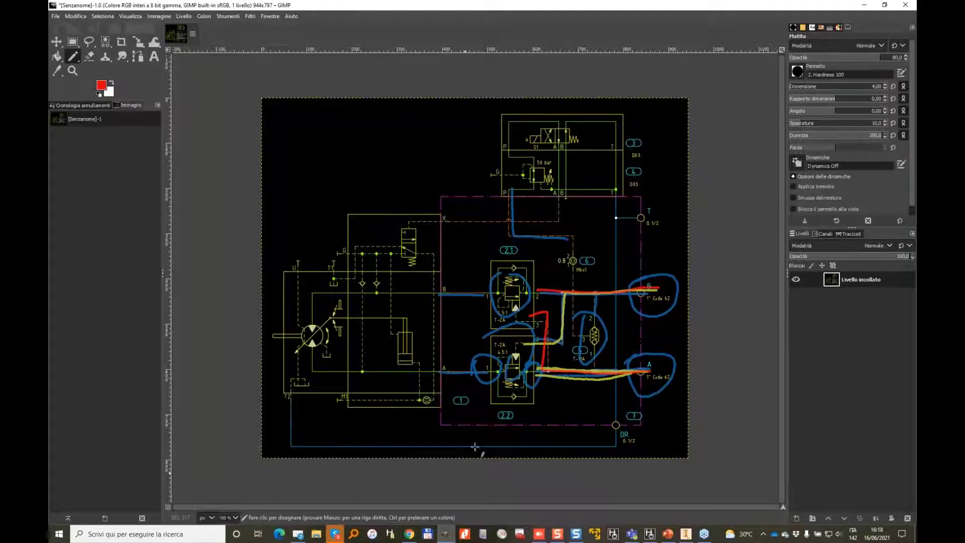
mouse_move(586, 289)
left_mouse_down()
mouse_move(587, 394)
mouse_move(600, 265)
mouse_move(596, 293)
left_mouse_up()
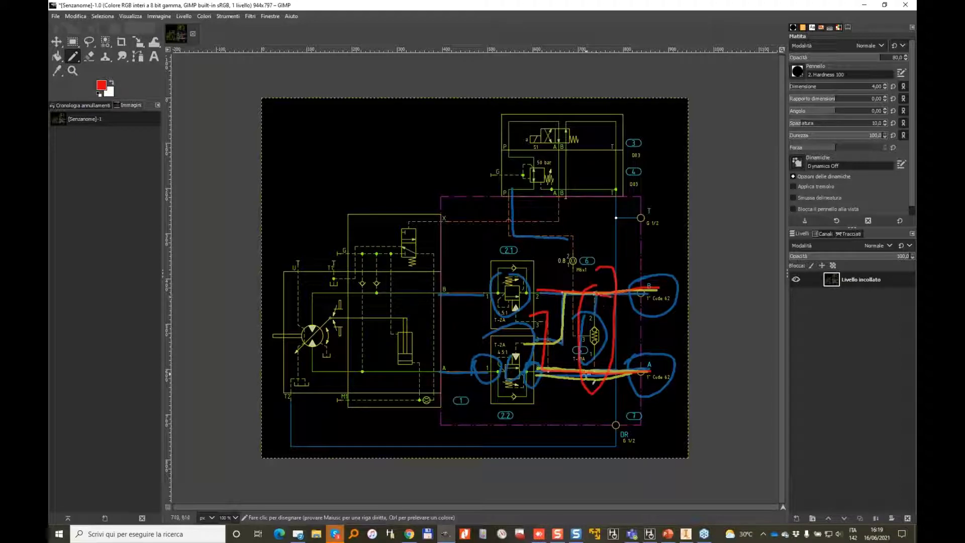
mouse_move(578, 333)
left_mouse_down()
mouse_move(583, 242)
mouse_move(514, 190)
left_mouse_up()
left_click(867, 6)
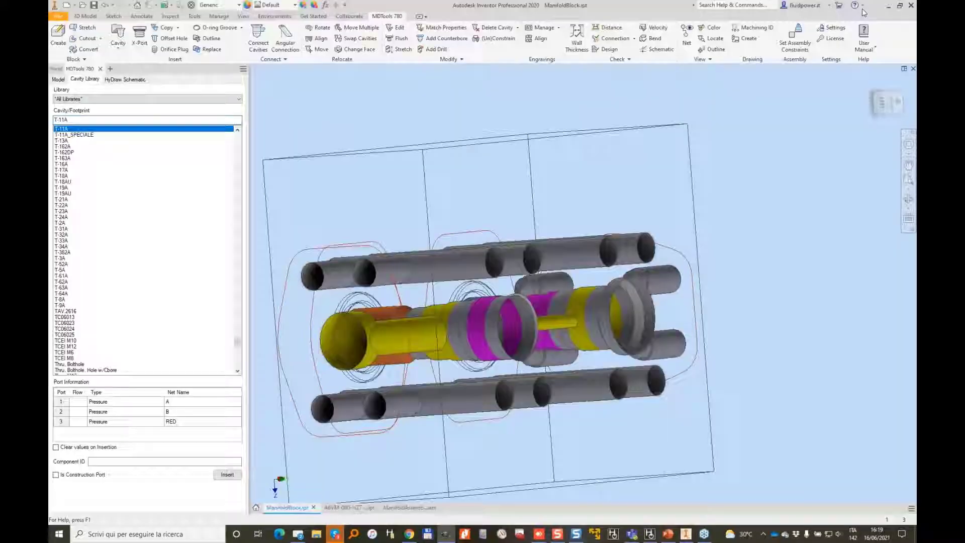
Step: Insert the T-11A cavity with component ID SV on the block's top face at X 103, Y 100
left_click(123, 461)
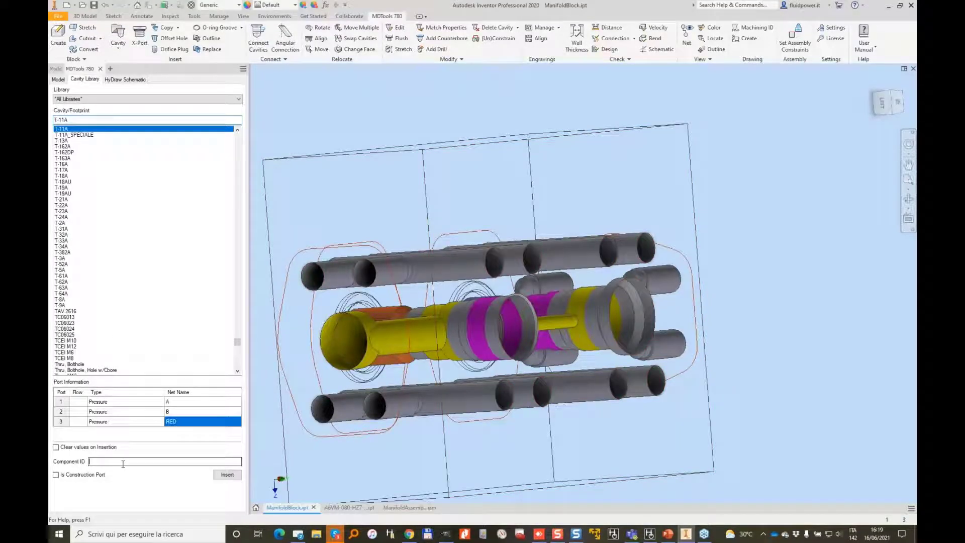
type("SV")
left_click(227, 474)
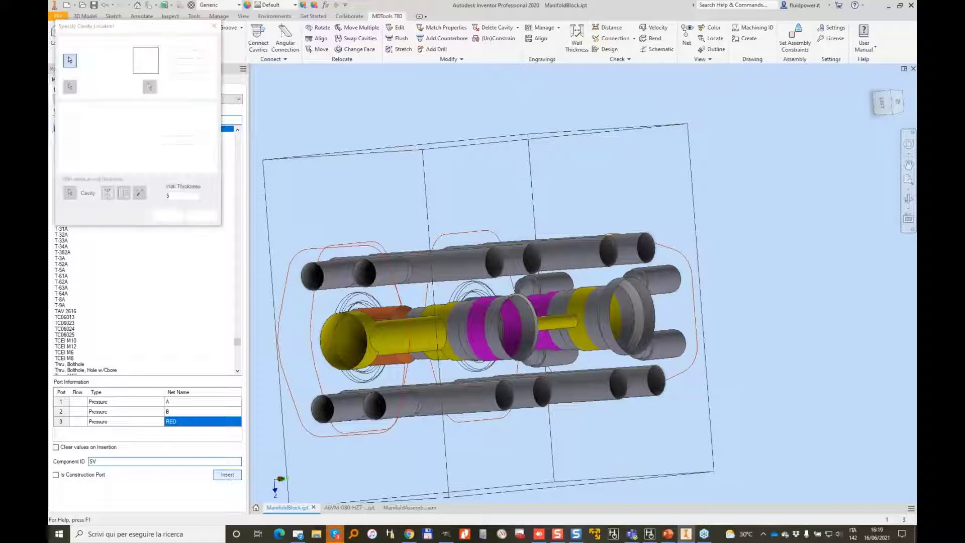
left_click(546, 216)
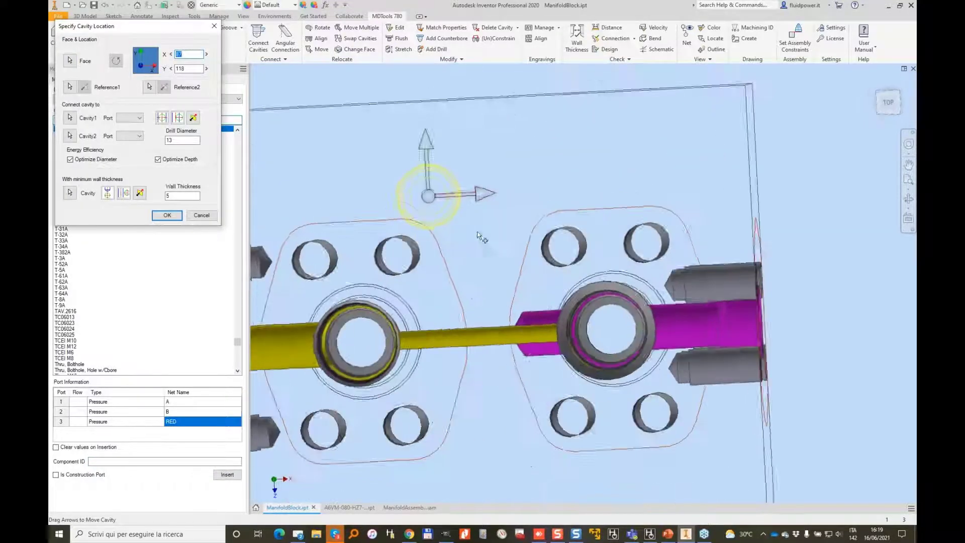
left_click_drag(431, 187, 484, 244)
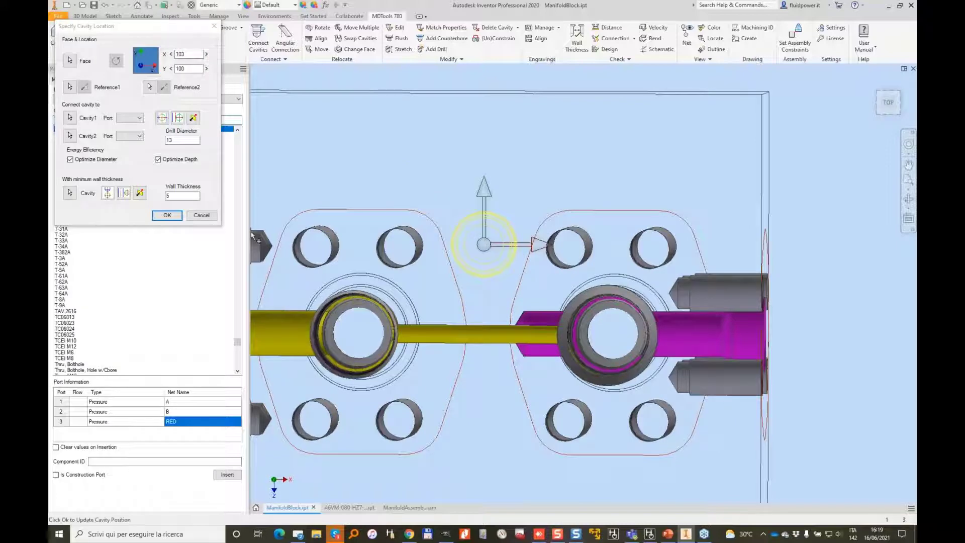
left_click(167, 215)
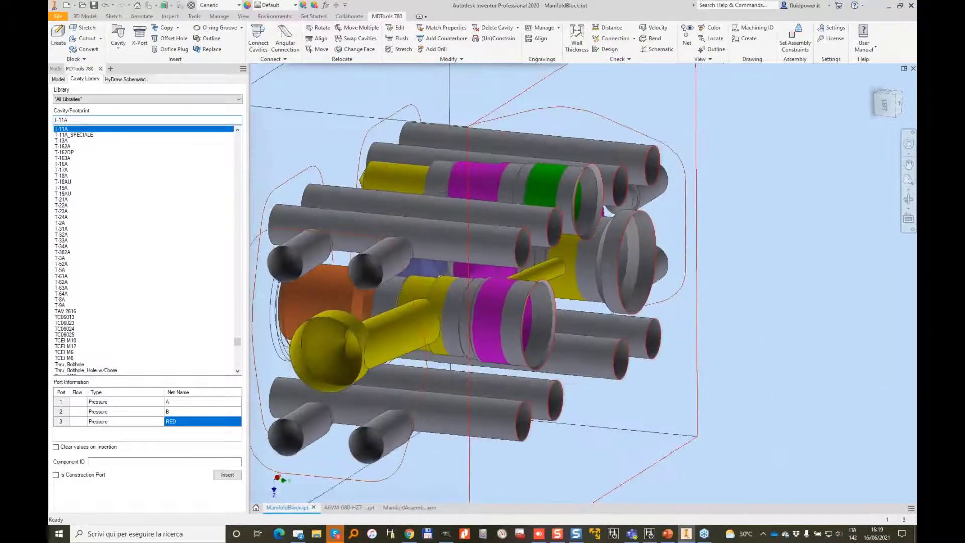
Step: Remove all TAPPI BSP entries from the preferred X-Port cavities in the MDTools settings
mouse_move(558, 252)
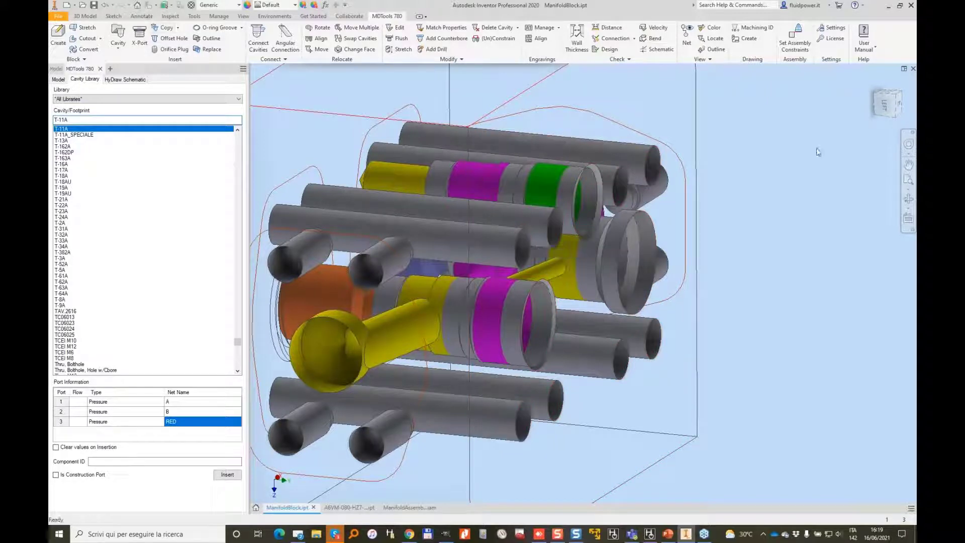
left_click(832, 31)
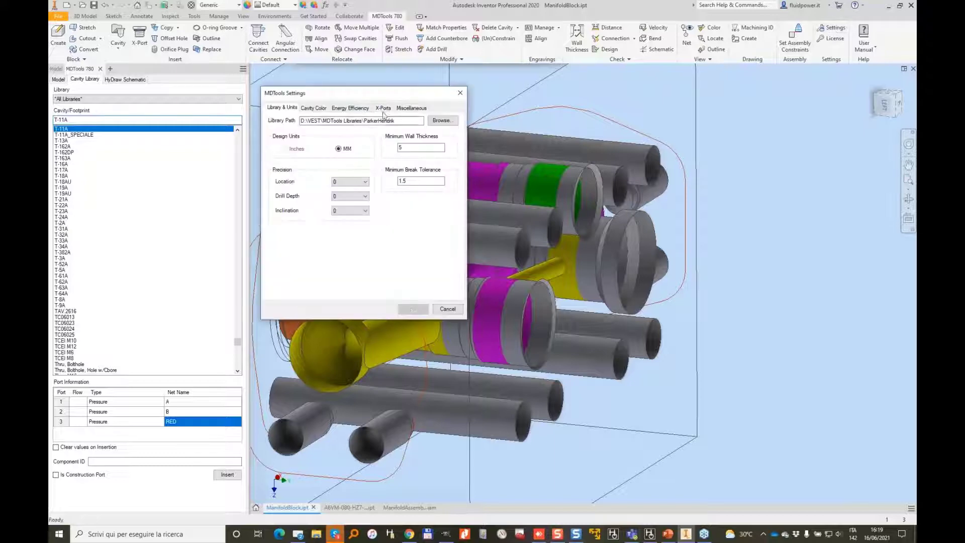
left_click(383, 109)
left_click(423, 209, "shift")
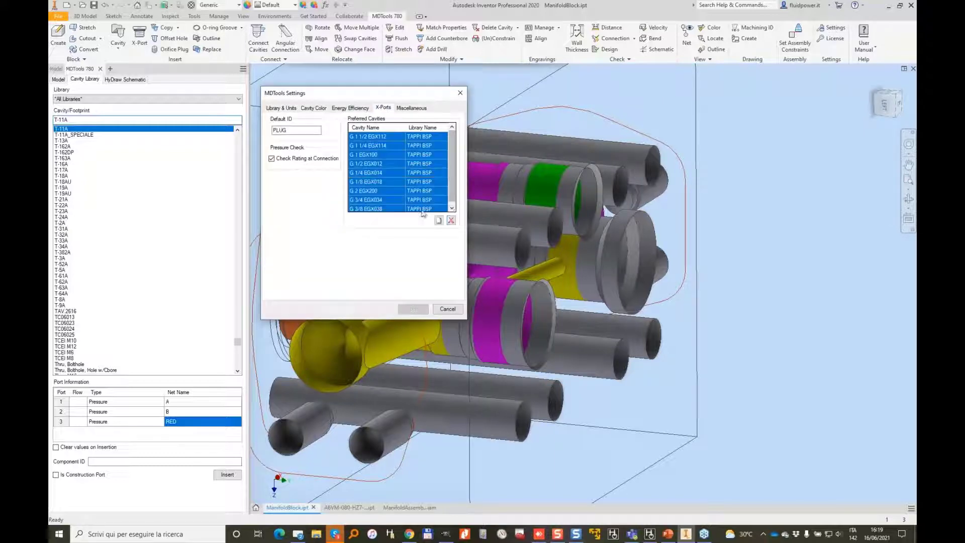
left_click(451, 221)
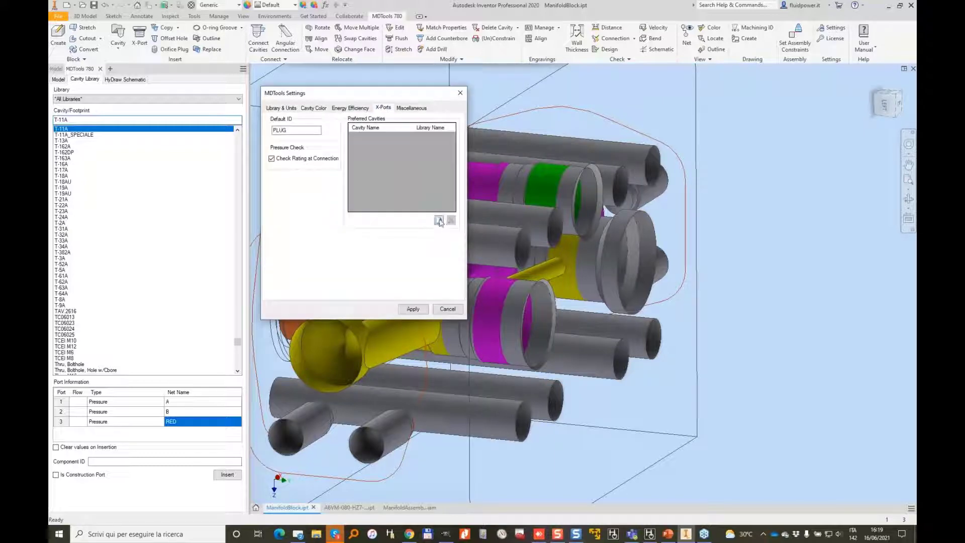
Step: Add all cavities of the 0-BSP PLUGS library to the preferred X-Port cavities
left_click(438, 221)
left_click(291, 132)
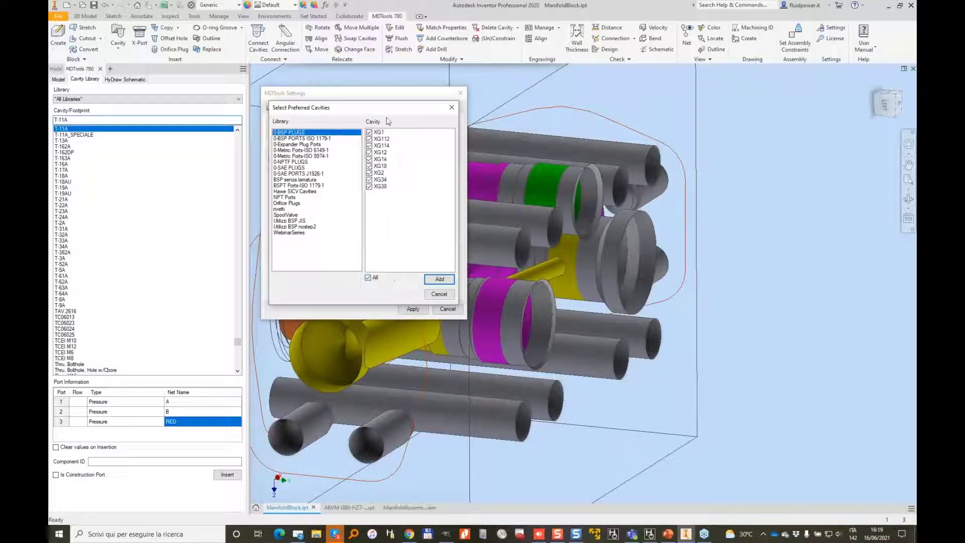
left_click(444, 280)
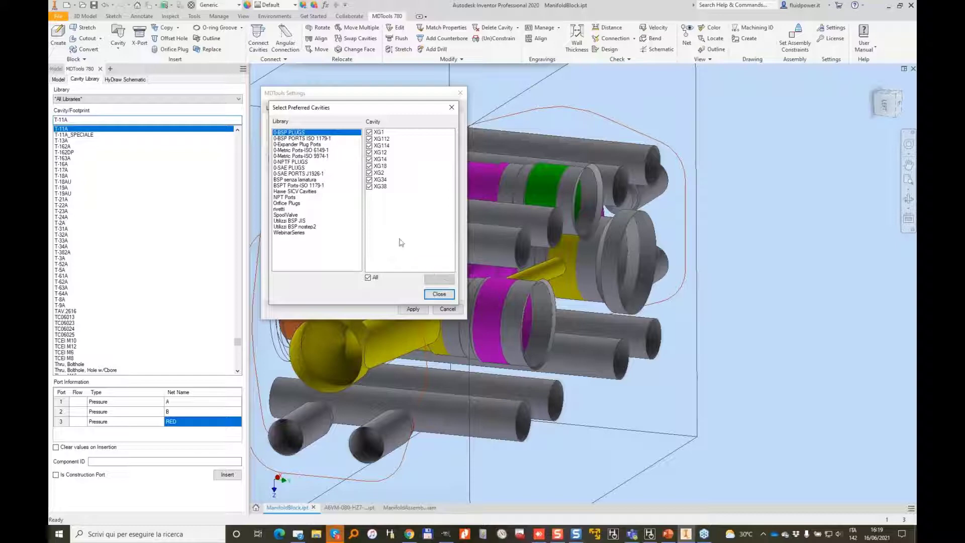
Step: Add only SP-02 from the 0-SAE PLUGS library to the preferred cavities and apply the X-Port settings
left_click(296, 168)
left_click(375, 278)
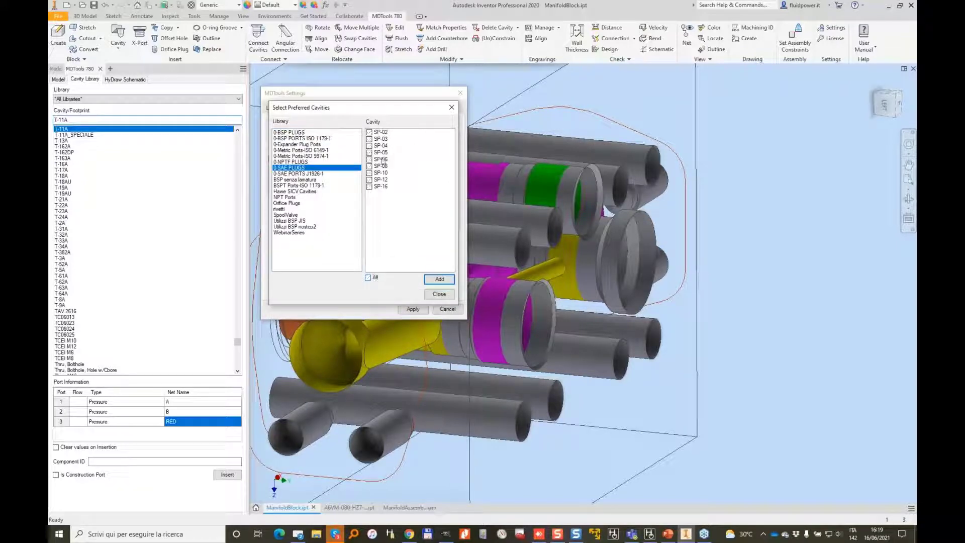
left_click(375, 133)
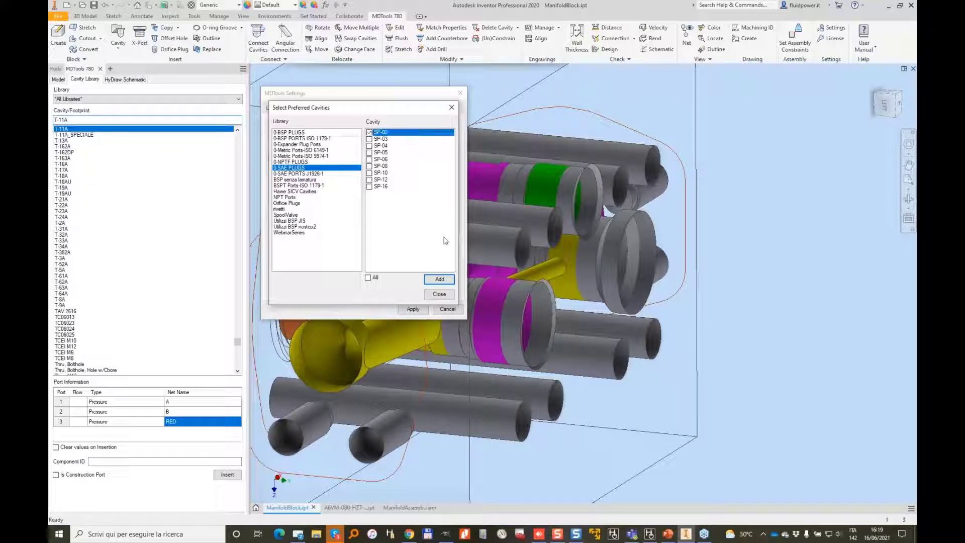
left_click(439, 279)
left_click(444, 280)
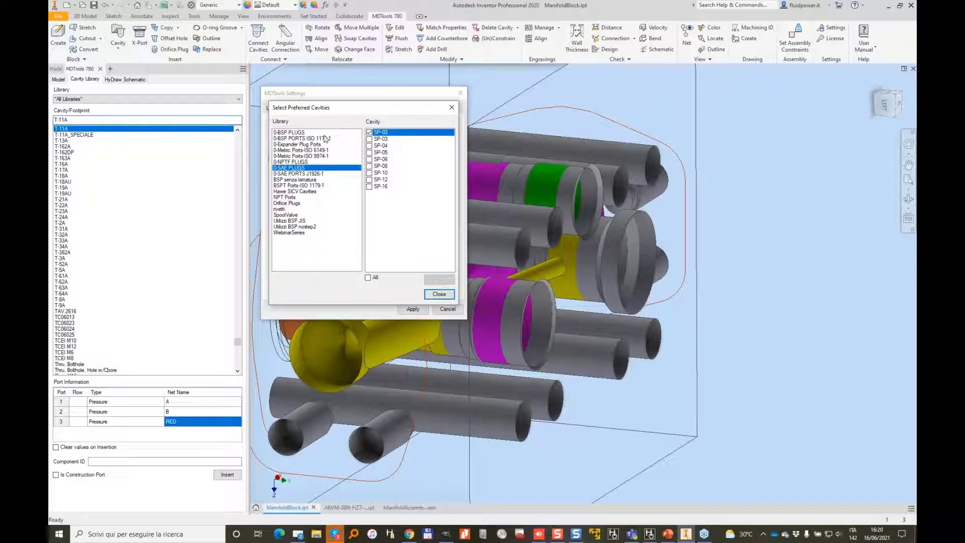
left_click_drag(393, 108, 554, 123)
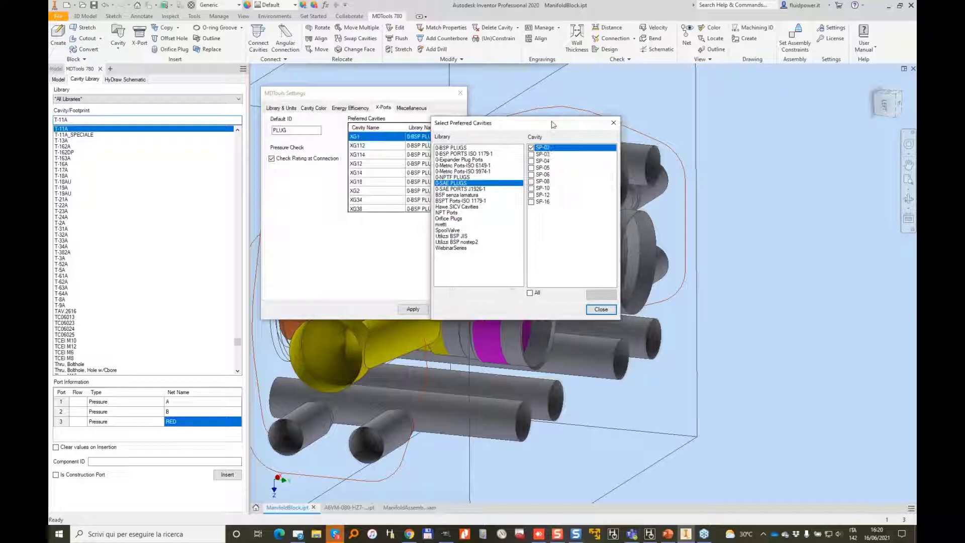
left_click(601, 310)
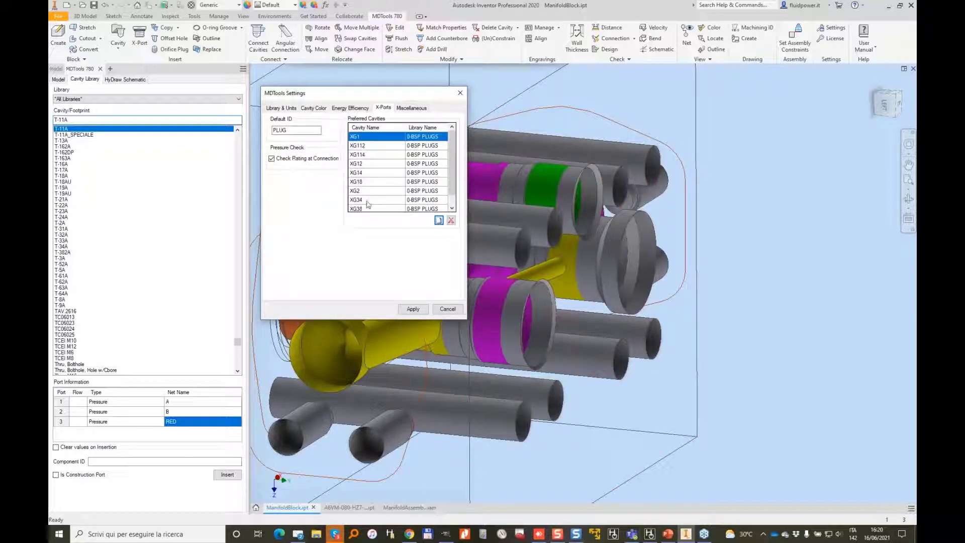
scroll(365, 200, "down", 1)
left_click(411, 308)
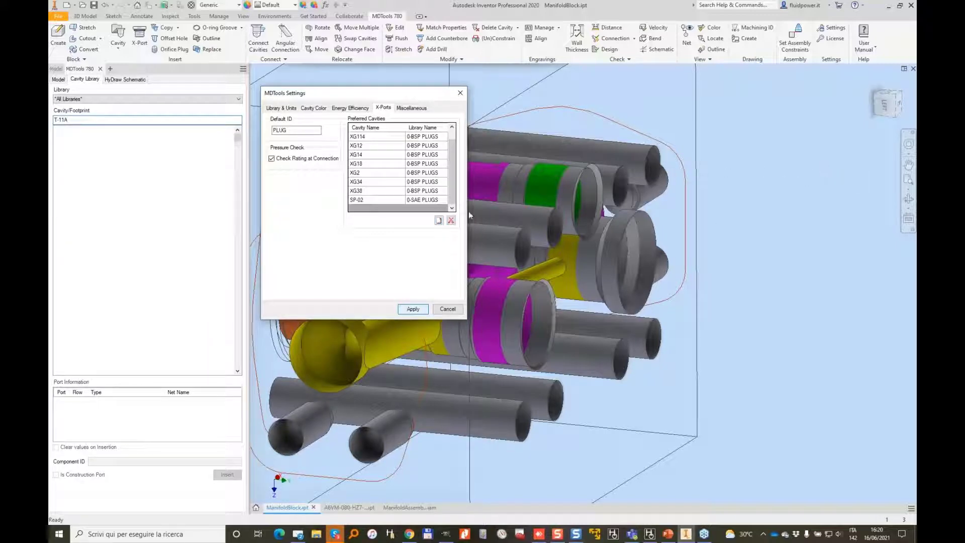
left_click(446, 308)
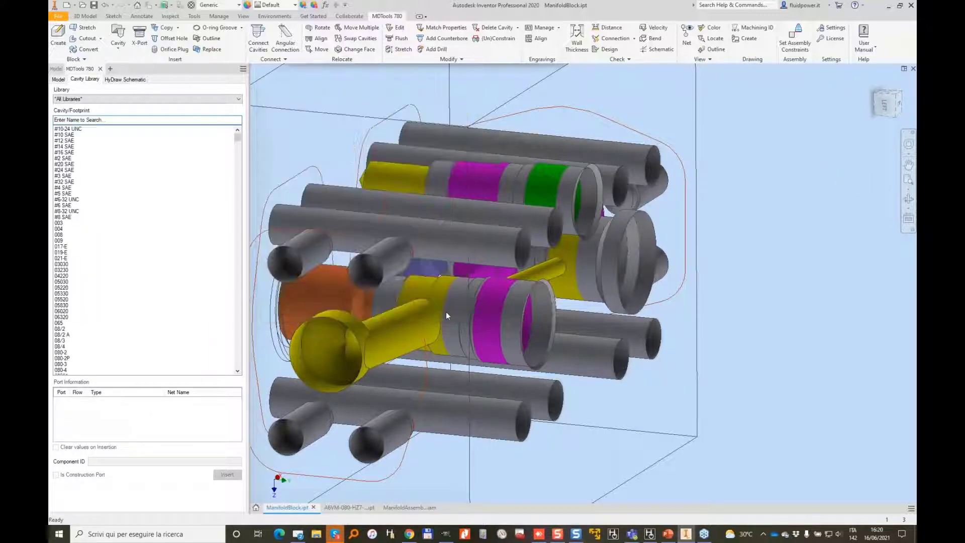
Step: Set up an SP-02 construction port with a 6 mm drill connected to port 2 of the SV cavity
key("alt+Tab")
left_click(888, 6)
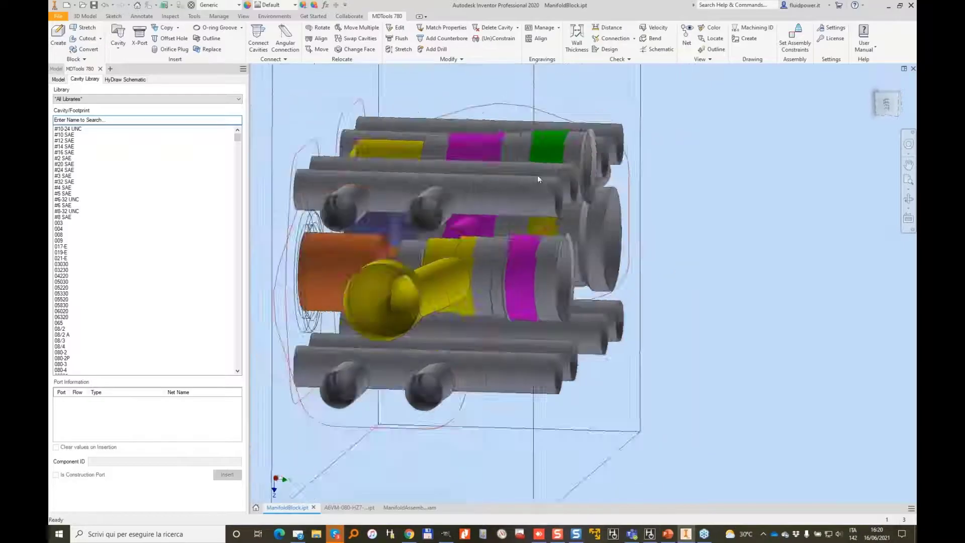
left_click(139, 37)
left_click(449, 303)
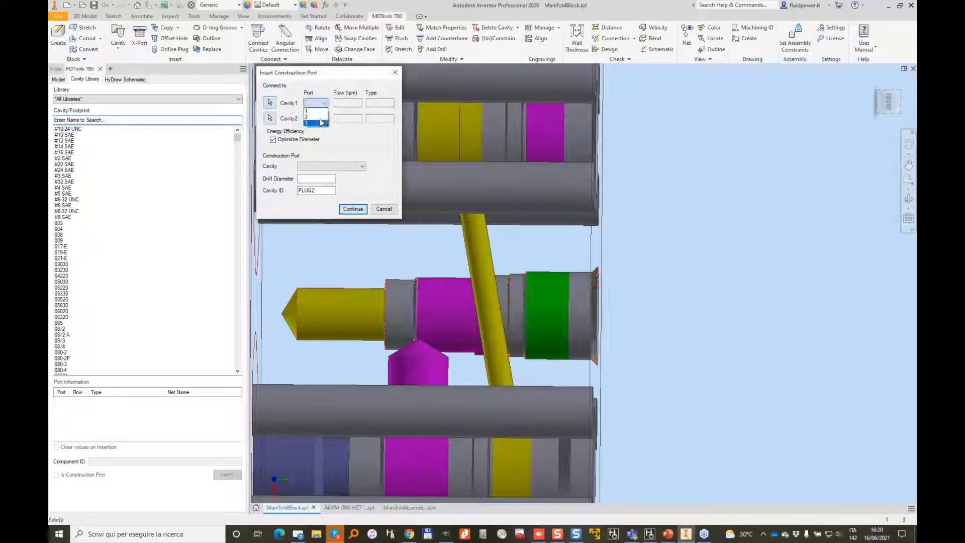
left_click(317, 118)
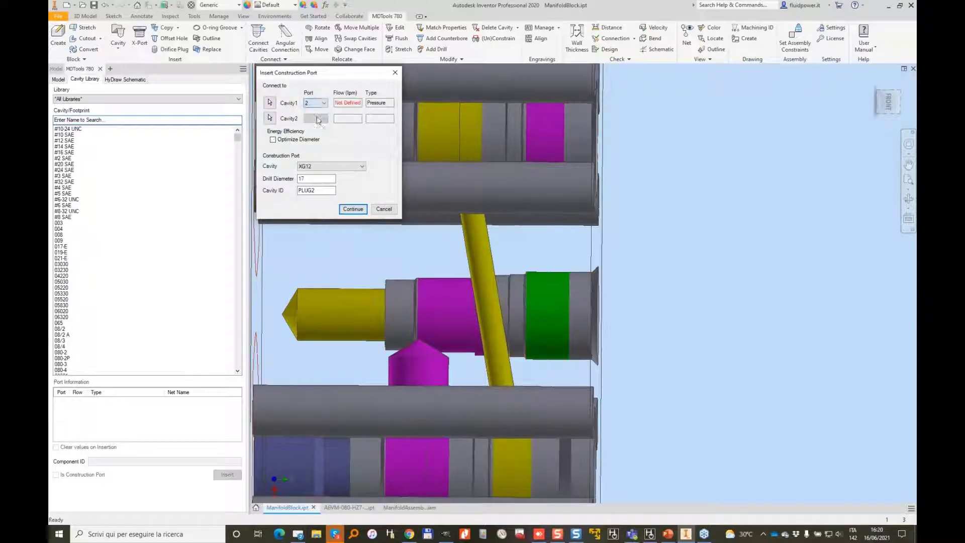
left_click(362, 167)
left_click(320, 227)
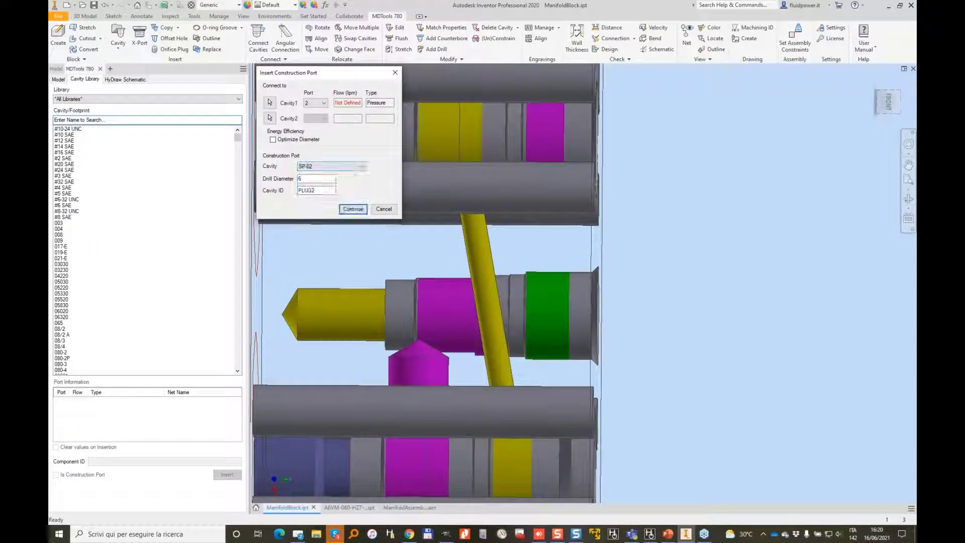
left_click(361, 209)
Step: Place the SP-02 construction port on the block's front face, shifted in negative Y from the centre of the SV cavity's port 2
left_click(563, 313)
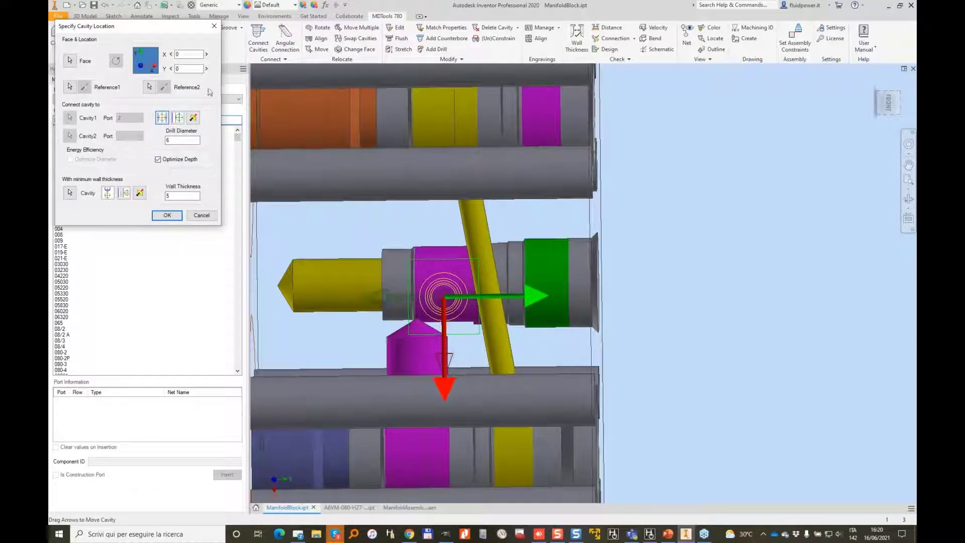
left_click(206, 68)
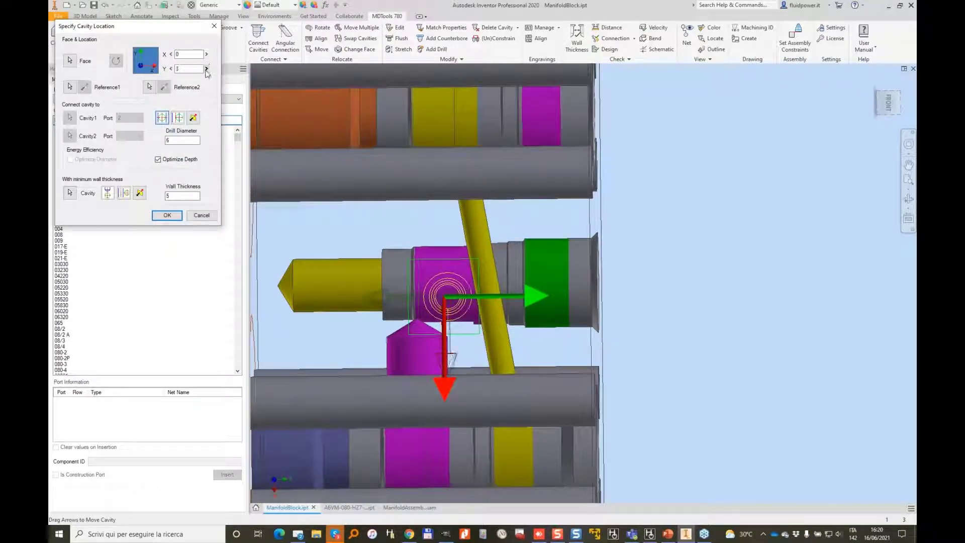
left_click(171, 69)
left_click(171, 69)
left_click(171, 69)
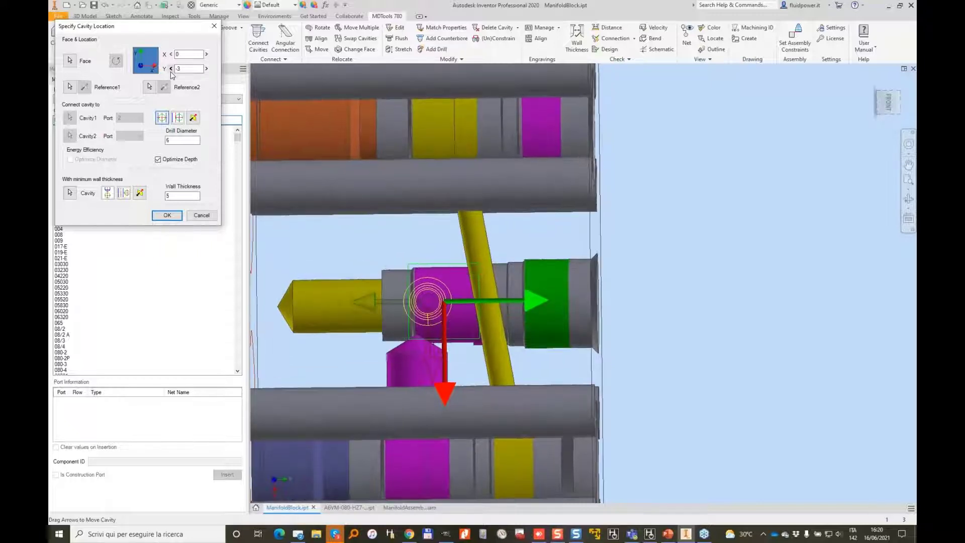
left_click(171, 69)
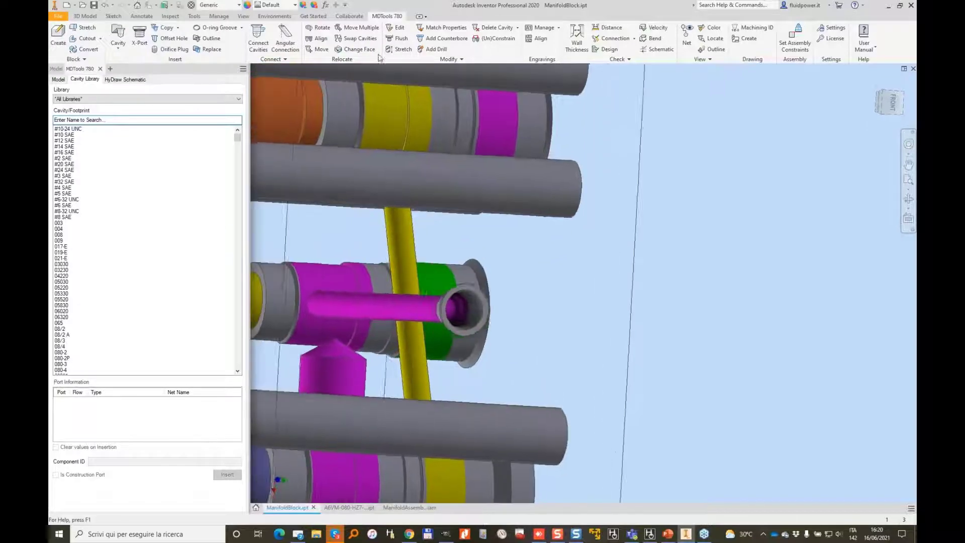
Step: Stretch the 15 mm magenta drill below the SV cavity so it reaches the new PLUG2 drilling
left_click(403, 50)
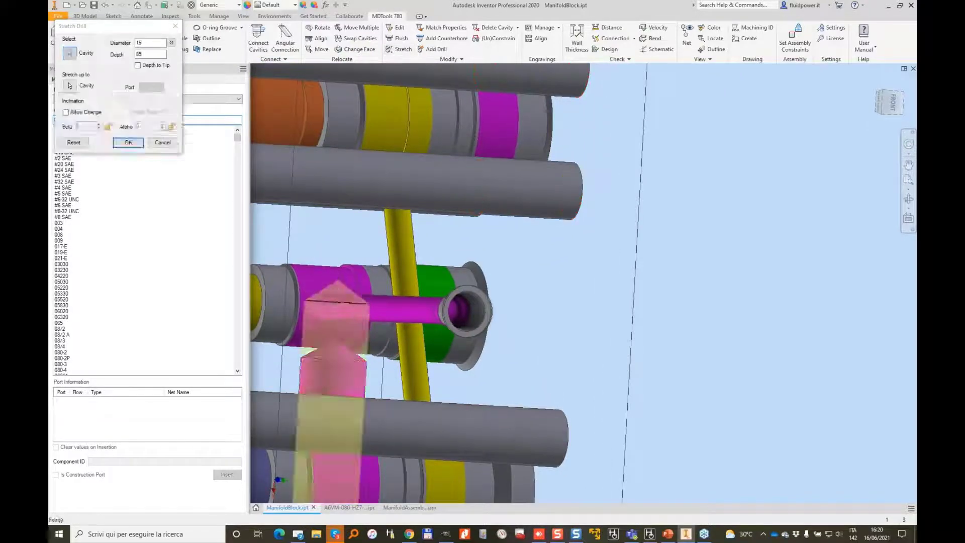
left_click(128, 143)
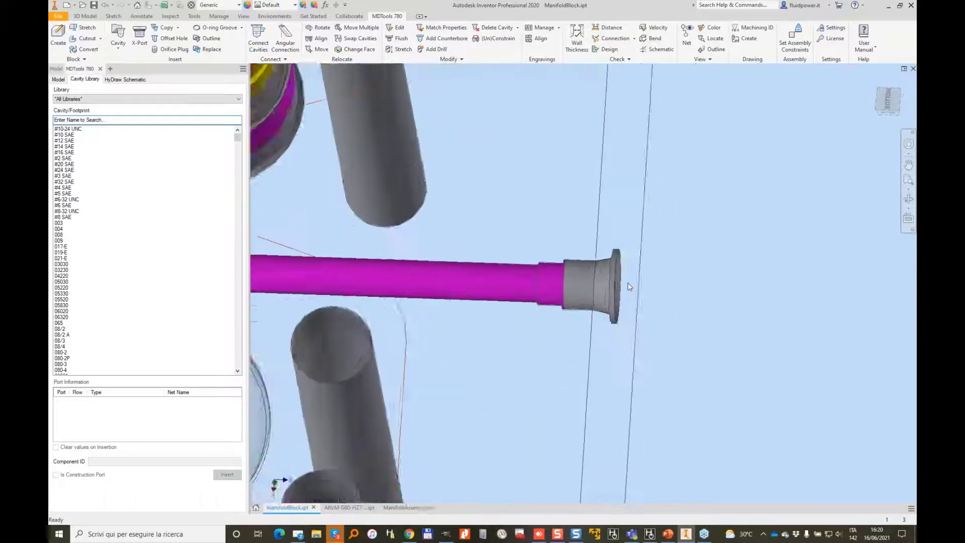
Step: Flush the SP-02 plug cavity of PLUG2 with Flush X-drill Plugs
scroll(628, 284, "up", 3)
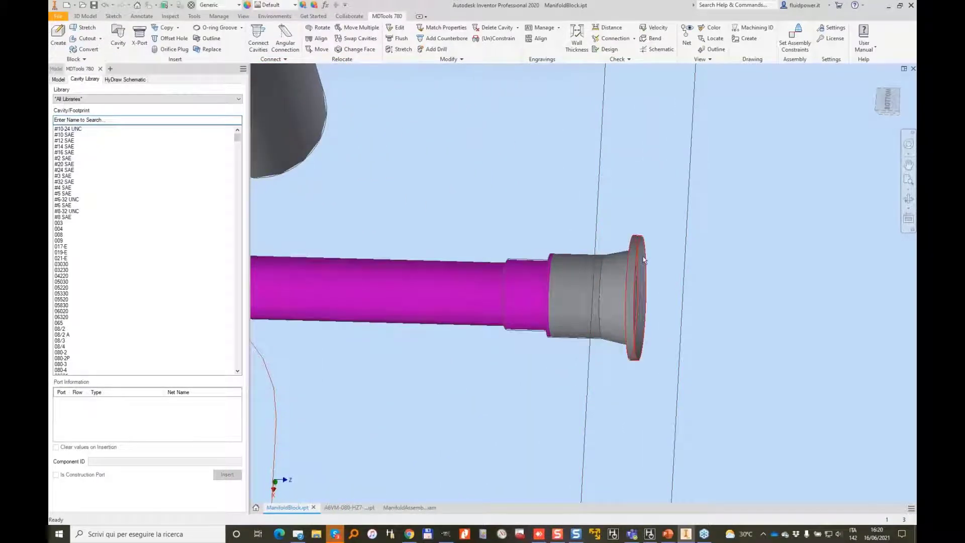
mouse_move(642, 259)
left_click(395, 40)
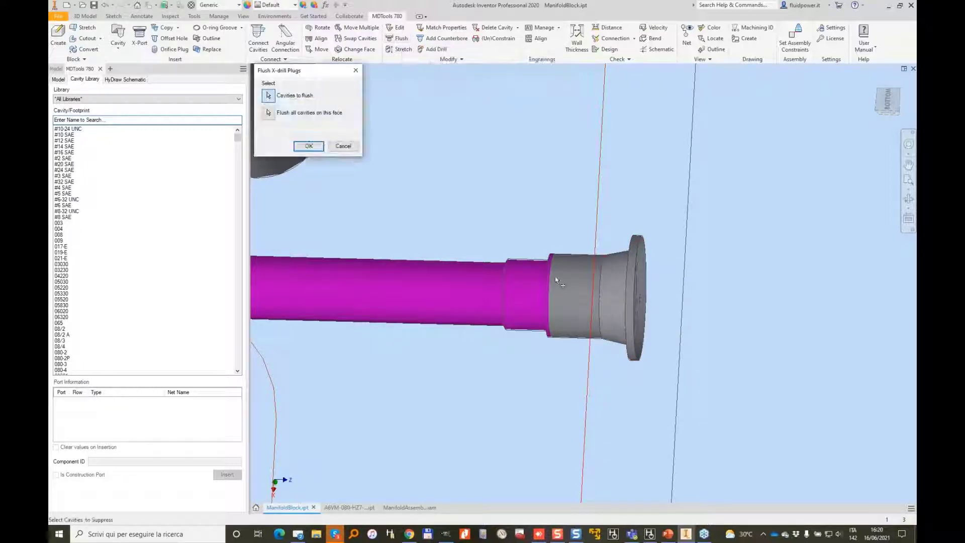
left_click(588, 288)
left_click(309, 146)
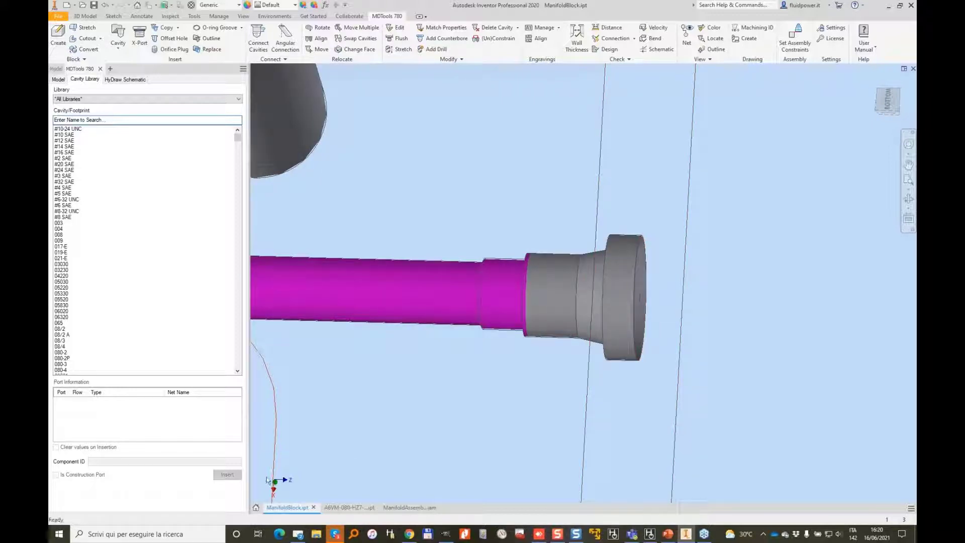
Step: Switch to MDTools Library Manager 2020 and open the SP-02 cavity from the 0-SAE PLUGS library
left_click(155, 534)
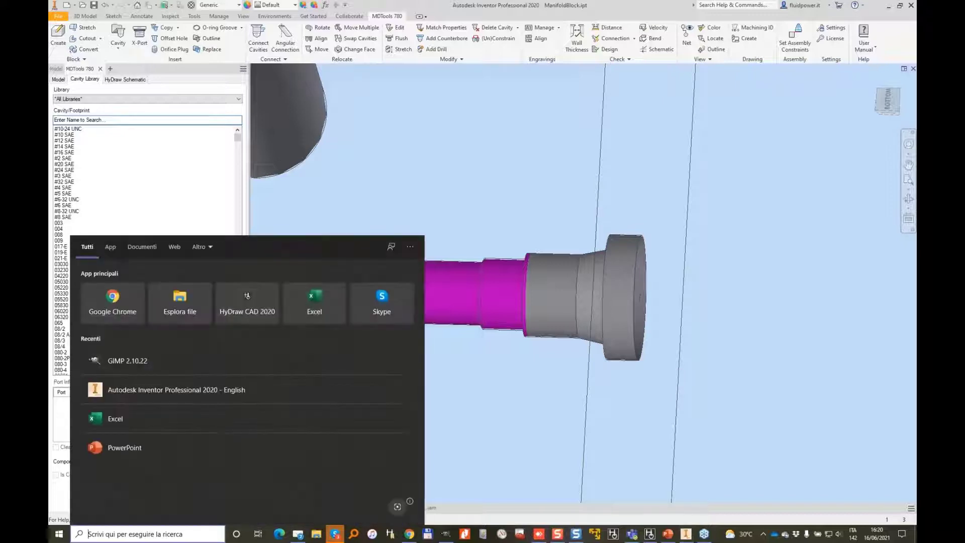
type("ML")
key("BackSpace")
type("D")
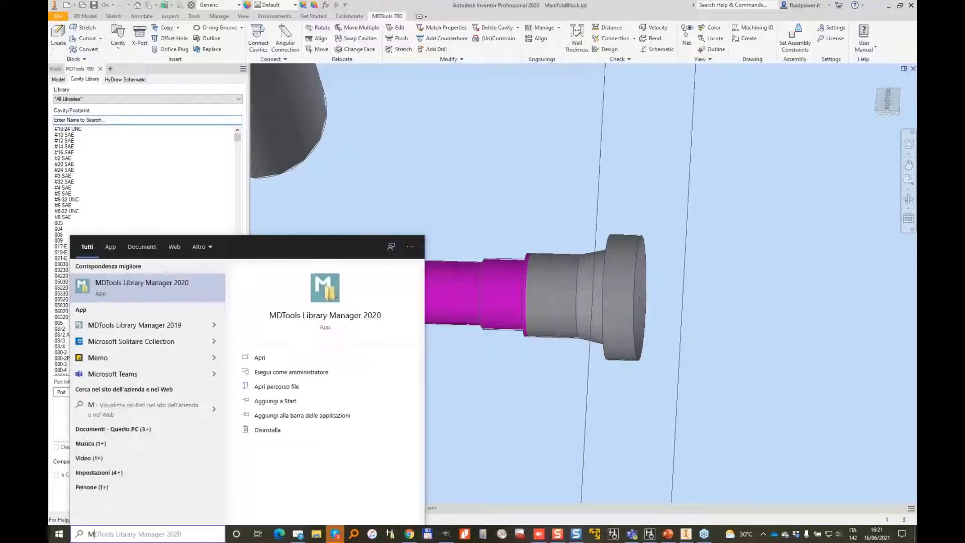
key("Return")
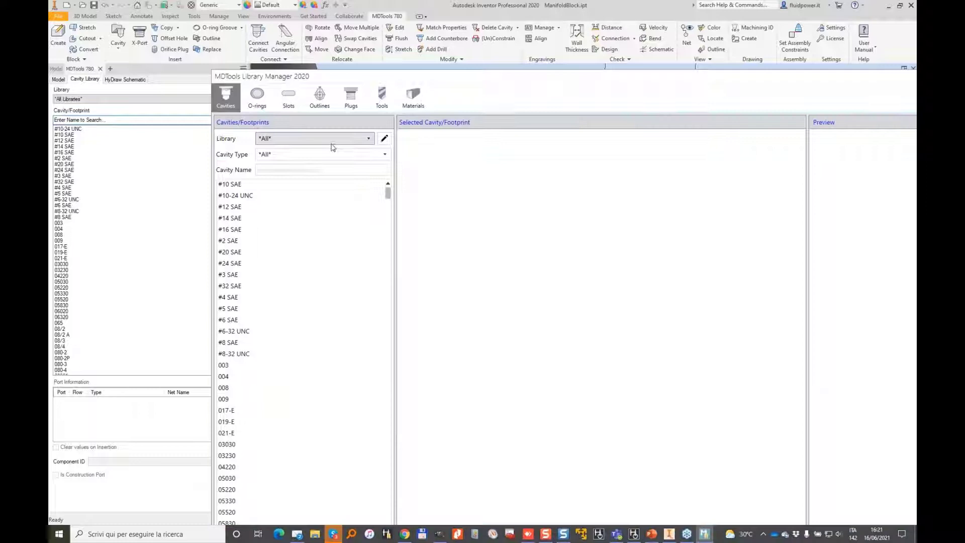
left_click(332, 142)
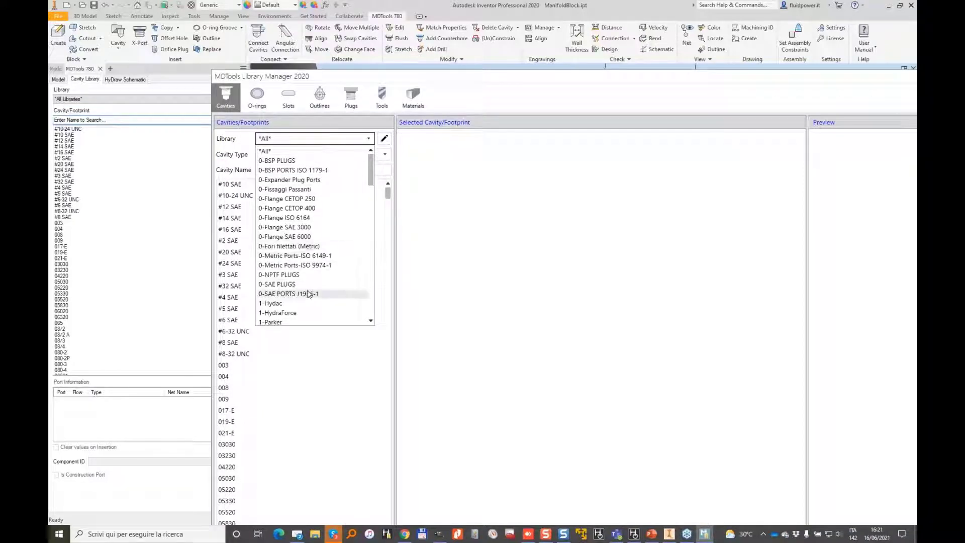
left_click(290, 284)
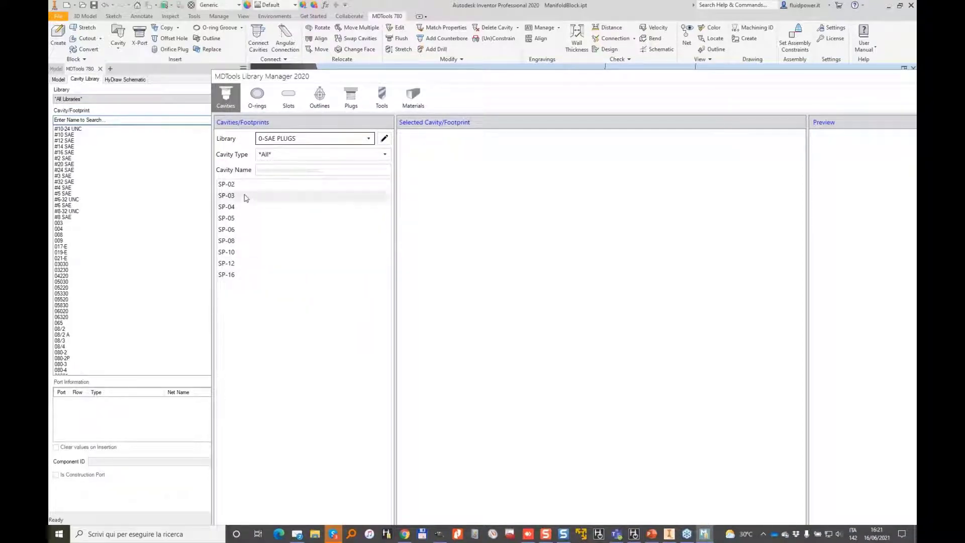
left_click(274, 181)
Step: Set the step 0 depth of the SP-02 cavity to 3, save the cavity and close the library manager
double_click(591, 79)
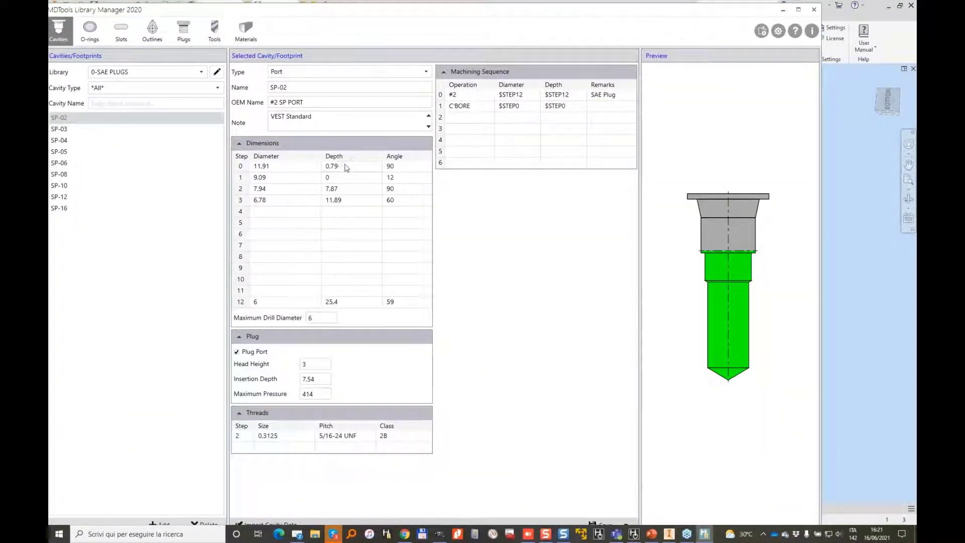
type("3")
key("Tab")
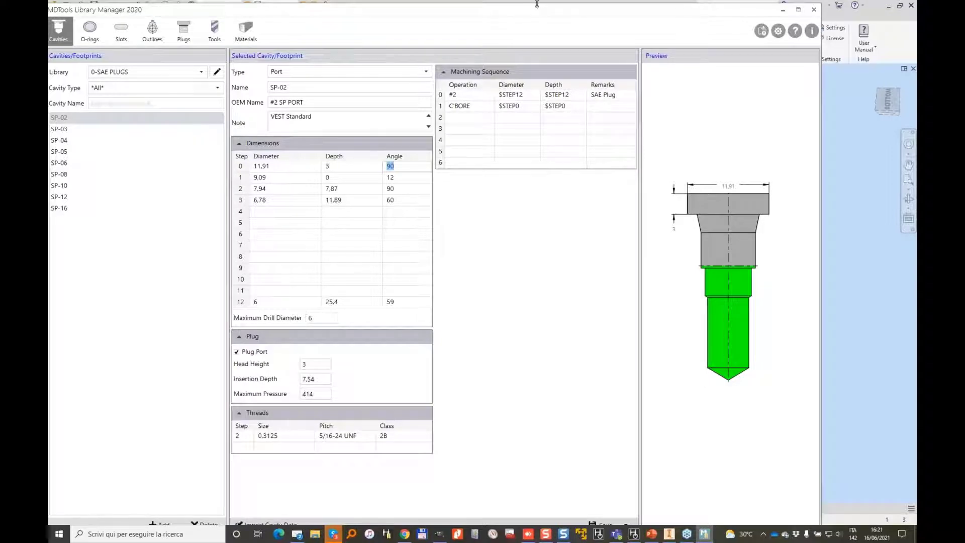
left_click_drag(536, 4, 590, 35)
left_click(612, 453)
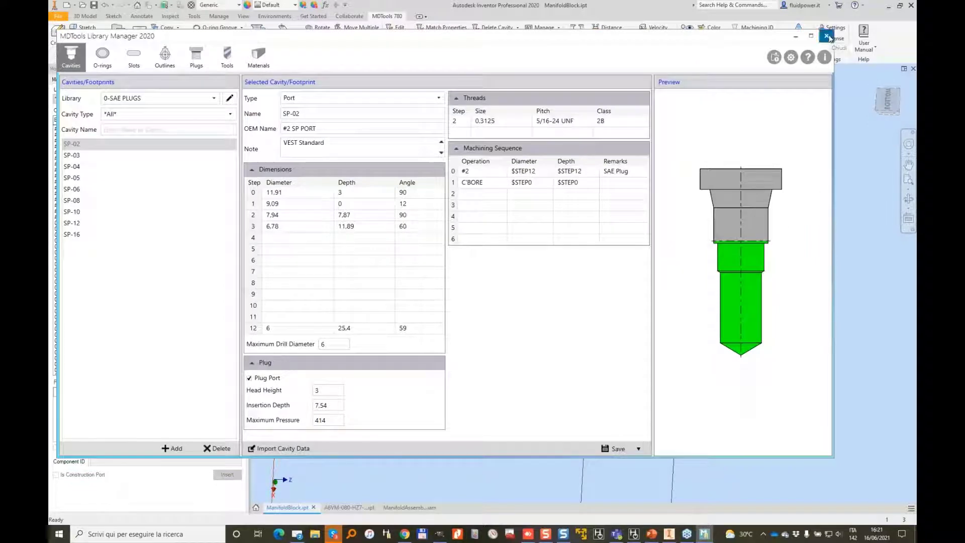
left_click(828, 37)
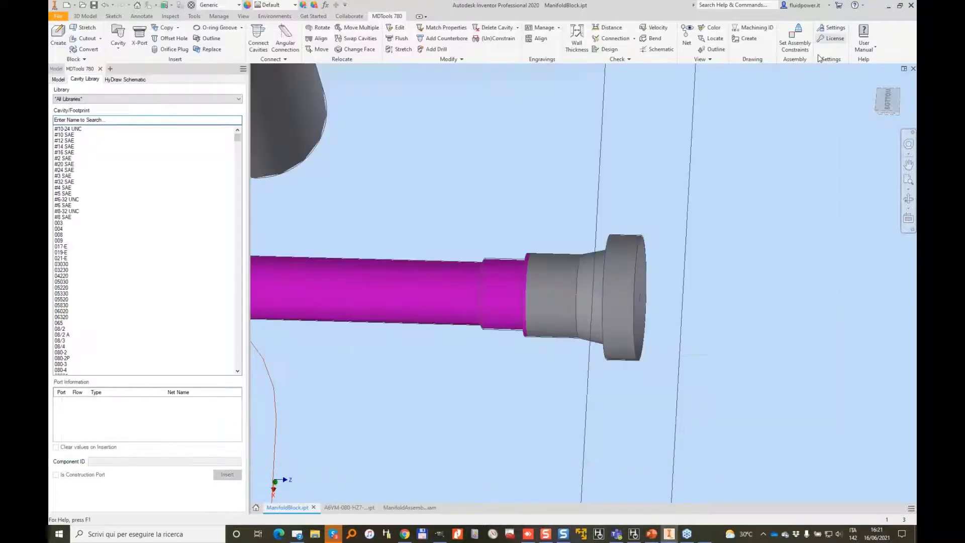
Step: Review the cavity dimensions and port information of PLUG2 without editing them
double_click(641, 269)
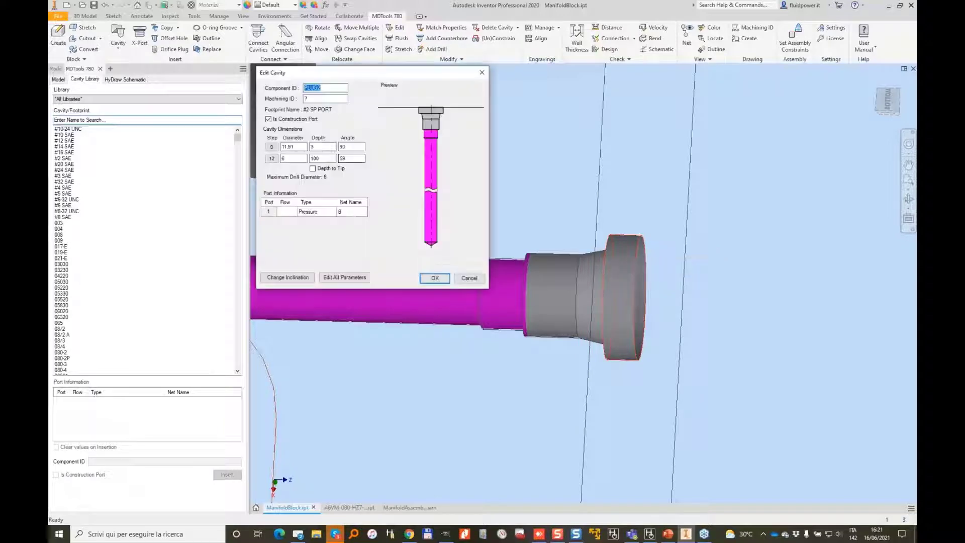
left_click(469, 278)
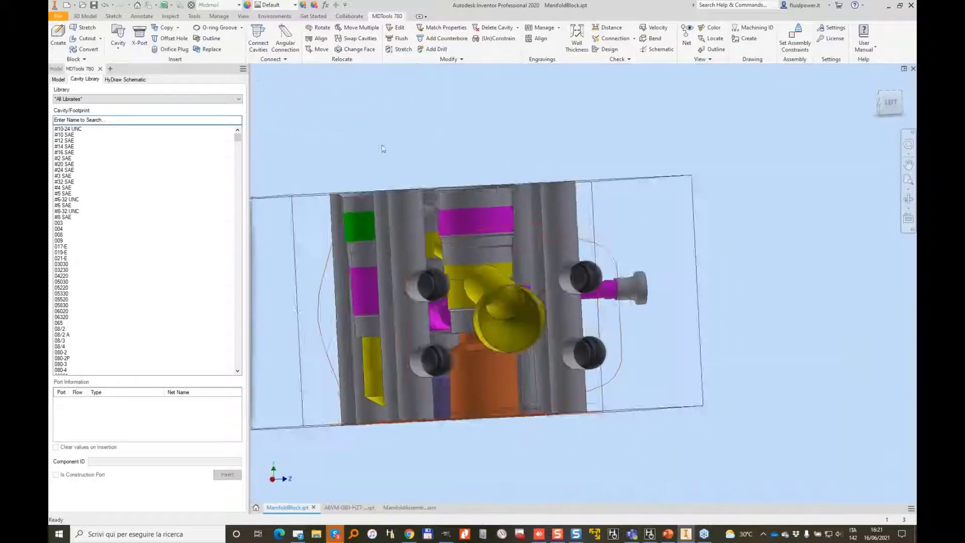
Step: Set up an SP-02 construction port with ID PLUG3 and a 6 mm drill connected to port 3 of the central cartridge cavity
left_click(138, 39)
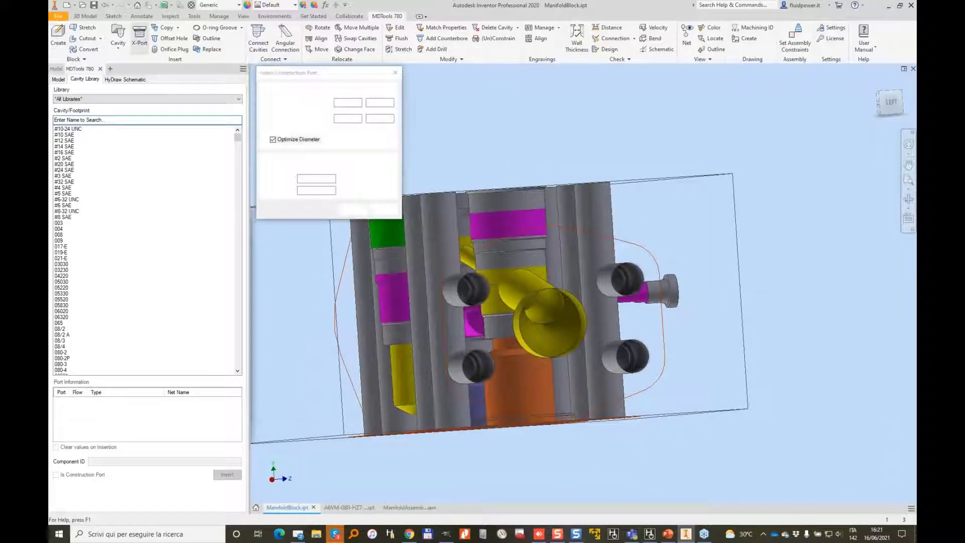
left_click(321, 103)
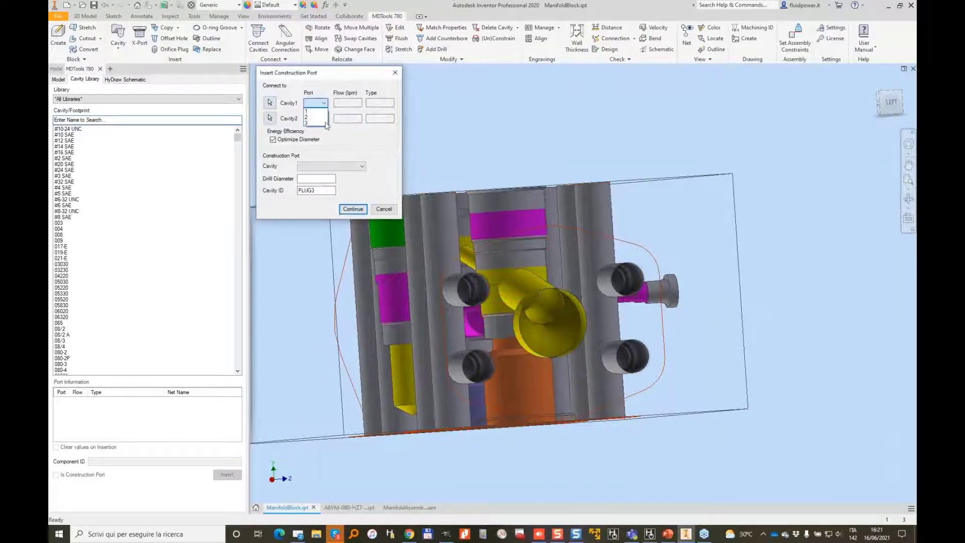
left_click(361, 166)
left_click(361, 155)
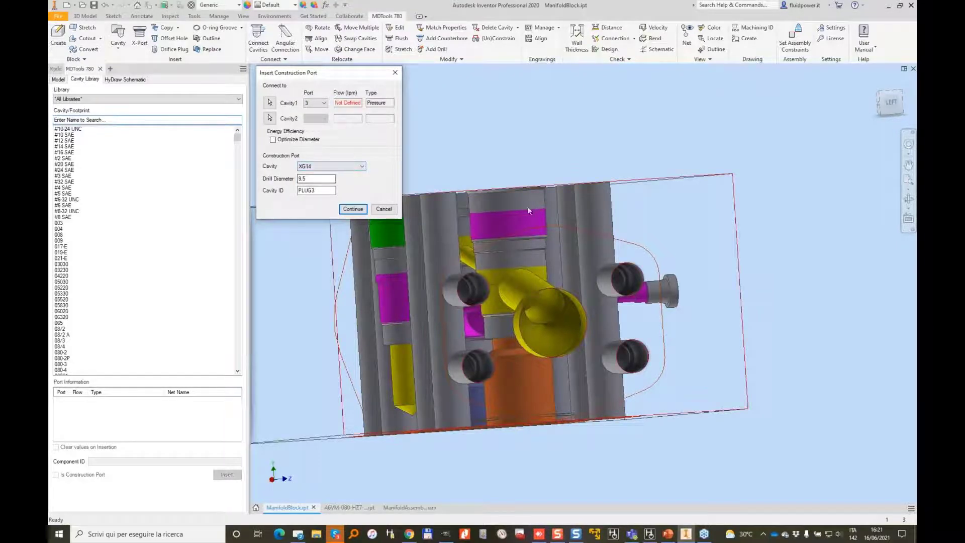
scroll(546, 209, "down", 5)
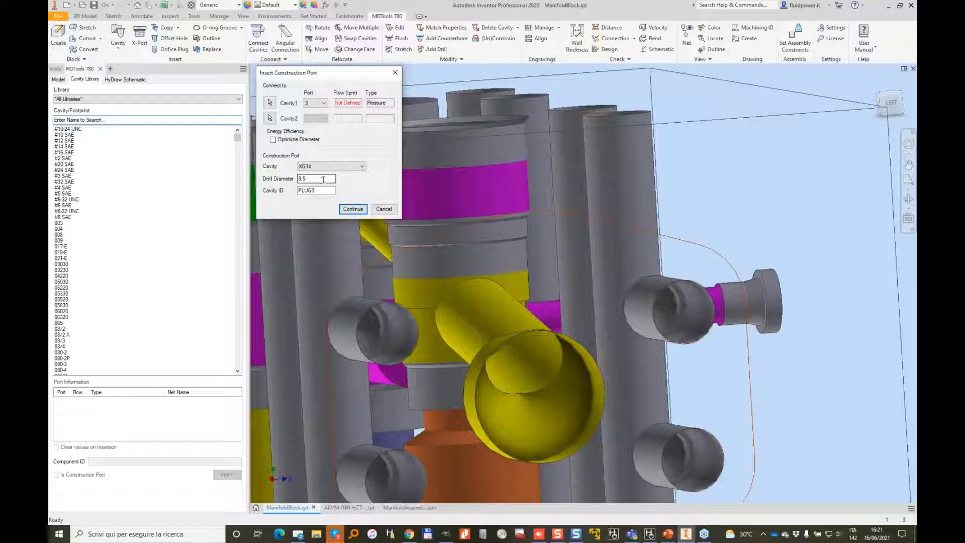
left_click(325, 166)
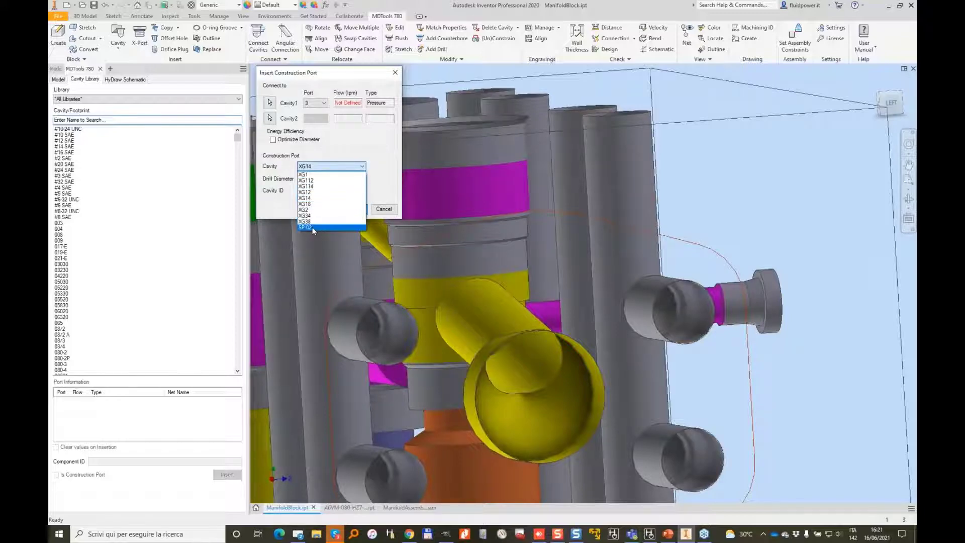
left_click(312, 227)
left_click(353, 209)
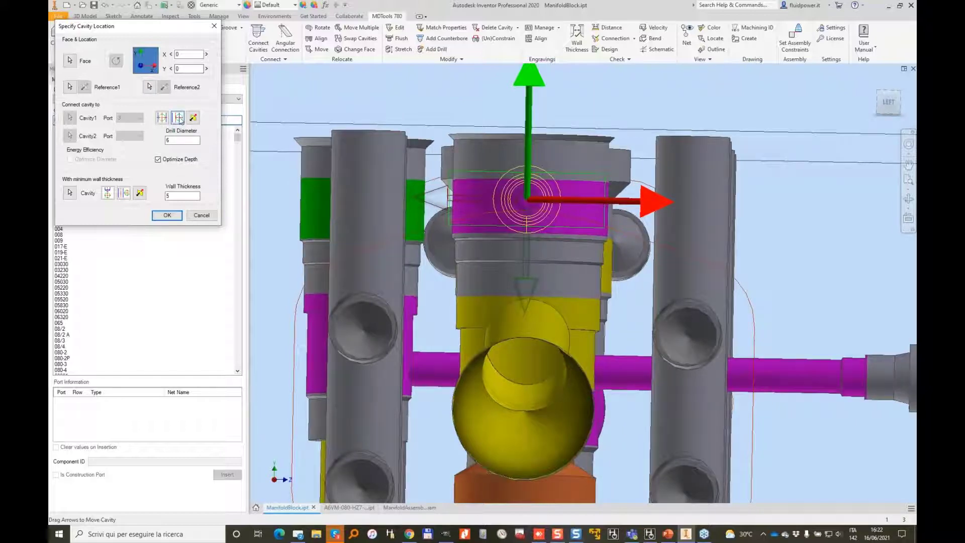
Step: Place PLUG3 on the block's left face with offsets X 12 and Y 0 from the centre of port 3
left_click_drag(653, 201, 694, 200)
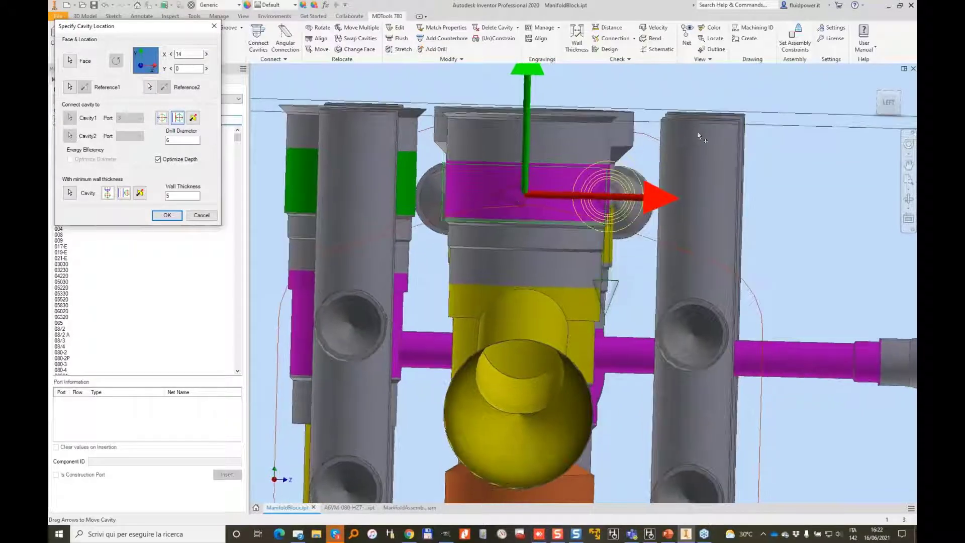
left_click(207, 54)
left_click(172, 55)
left_click(172, 54)
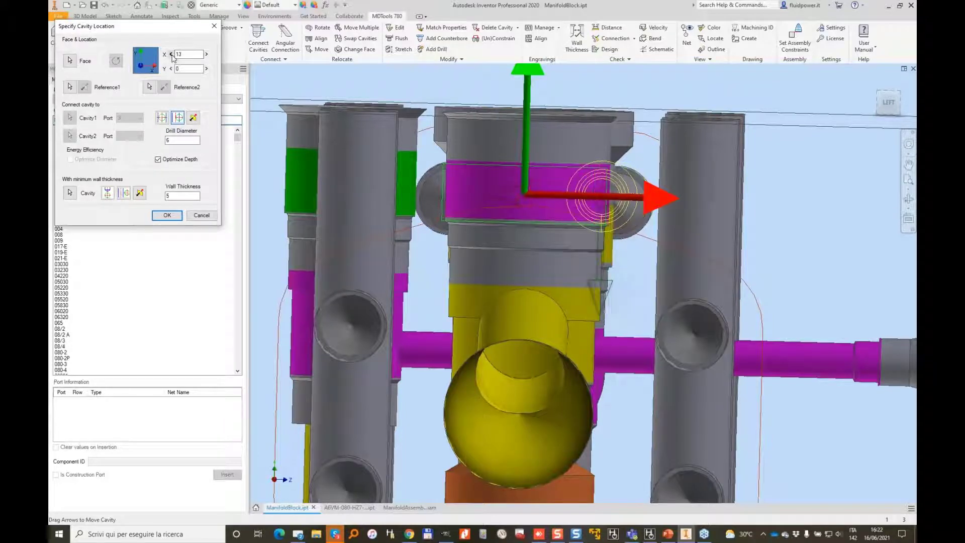
left_click(172, 54)
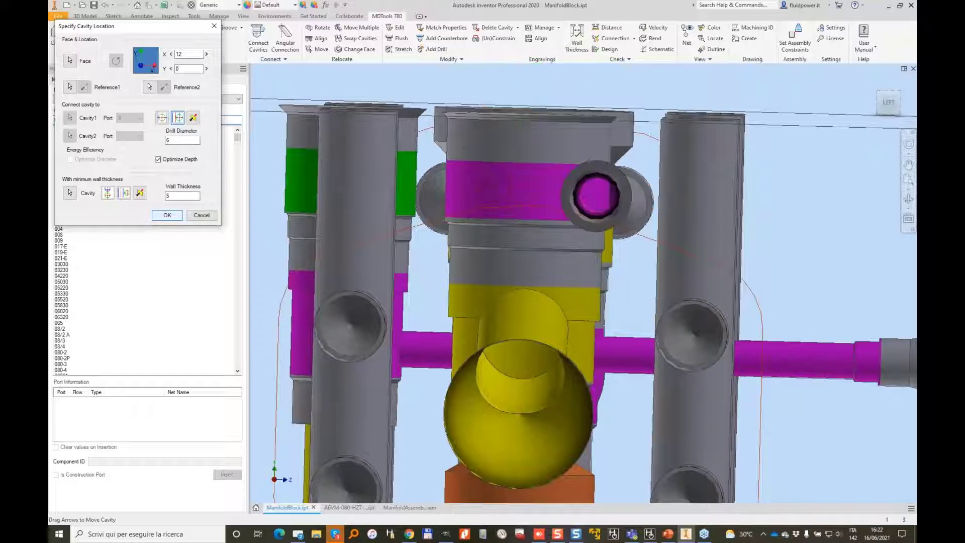
middle_click_drag(546, 209, 732, 261, "shift")
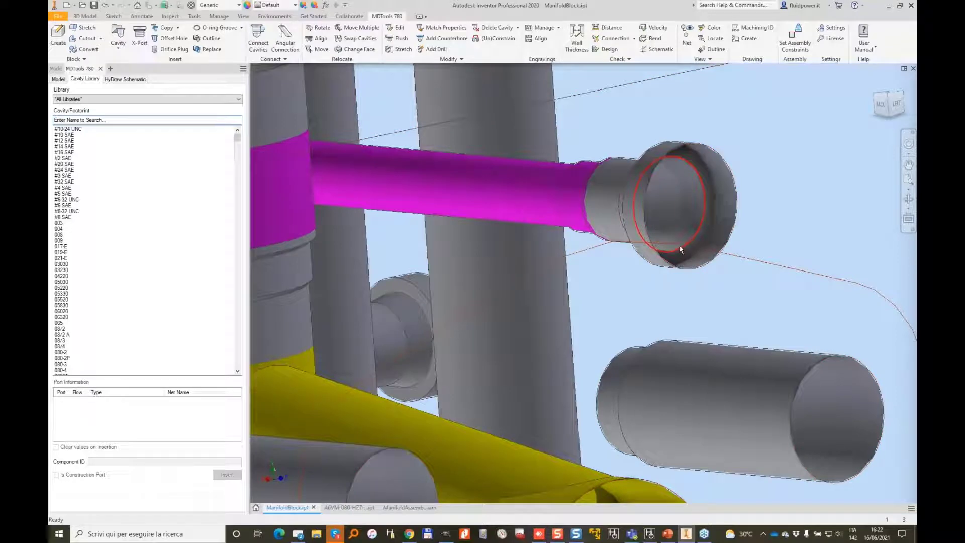
scroll(689, 182, "down", 2)
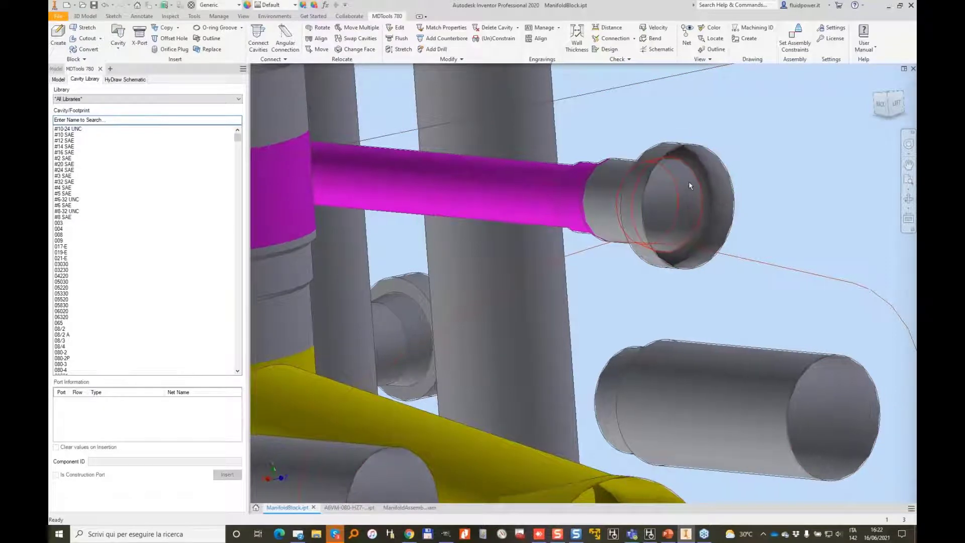
Step: Copy the existing magenta plugged drilling beside the cartridge cavity as a construction port with component ID PLUG4
middle_click_drag(689, 183, 450, 156, "shift")
scroll(638, 226, "down", 2)
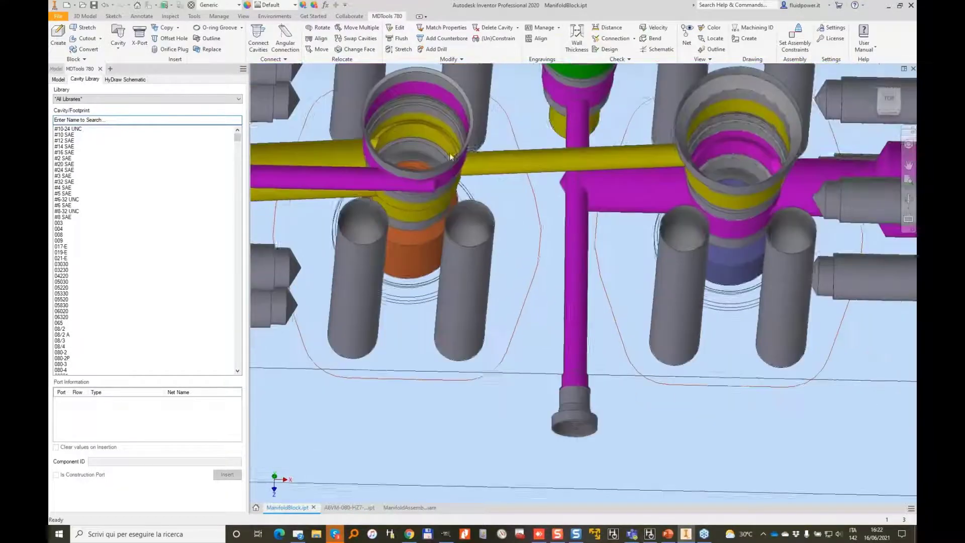
left_click(167, 27)
left_click(296, 189)
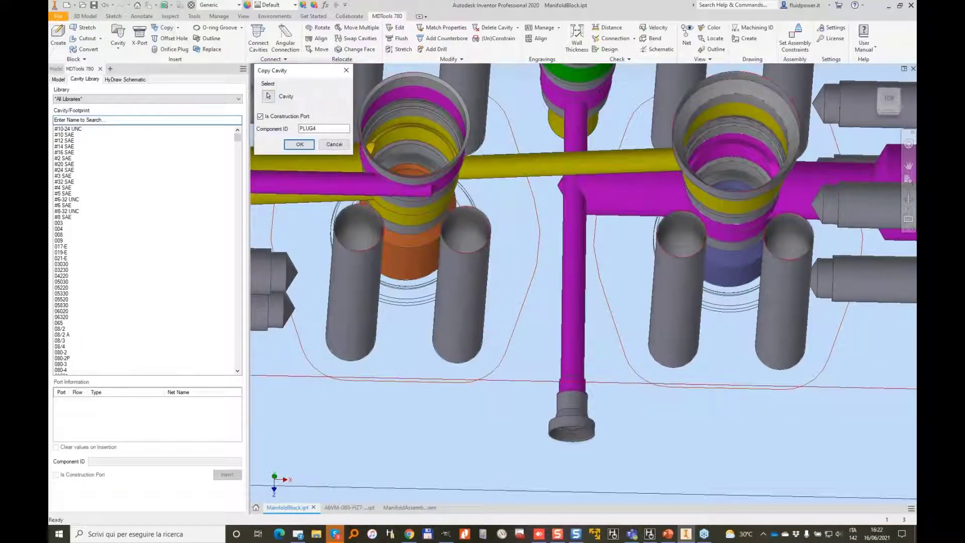
left_click(308, 145)
Step: Place PLUG4 with X and Y offsets 0 and a 6 mm drill, connecting the two magenta construction drillings
scroll(412, 151, "down", 2)
middle_click_drag(412, 151, 465, 176, "shift")
left_click(657, 271)
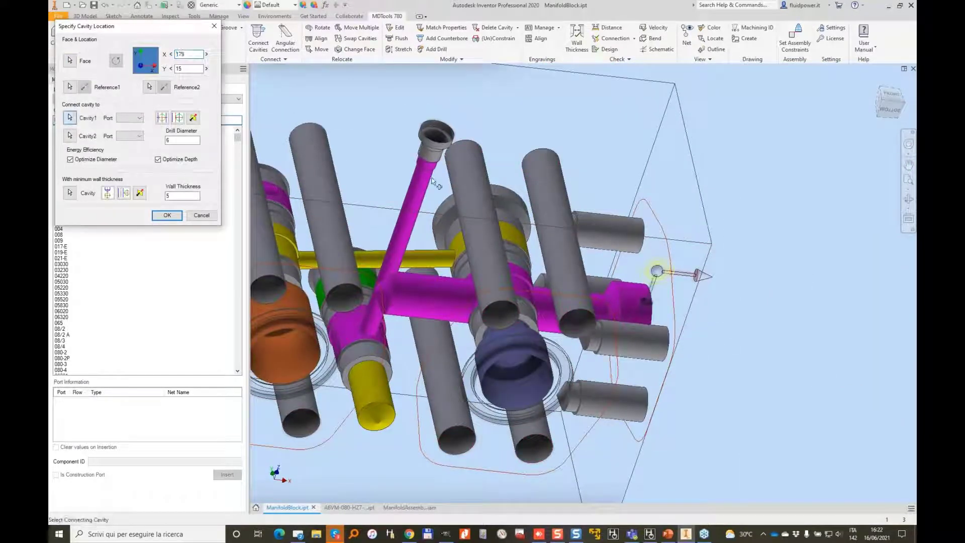
left_click(379, 425)
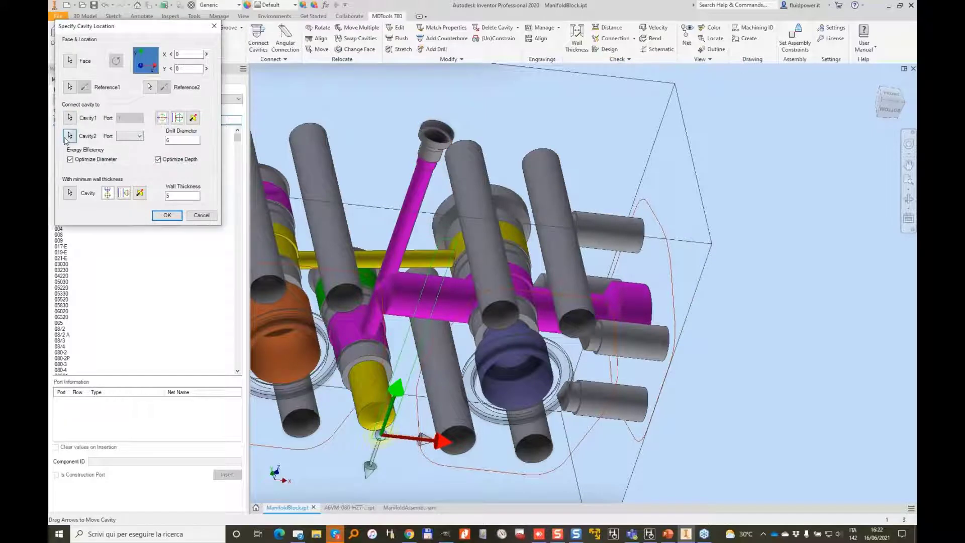
middle_click_drag(281, 193, 322, 191, "shift")
scroll(322, 191, "down", 1)
left_click(310, 188)
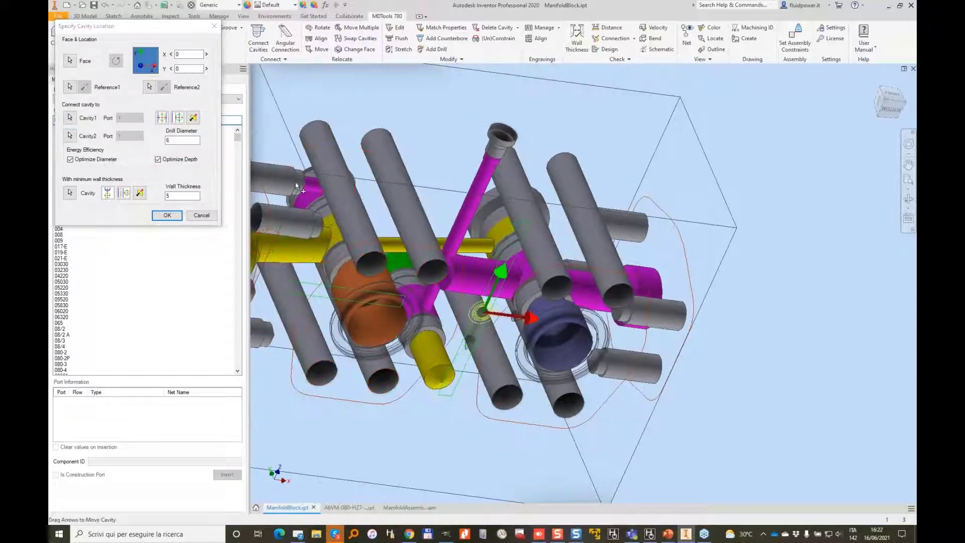
left_click(167, 215)
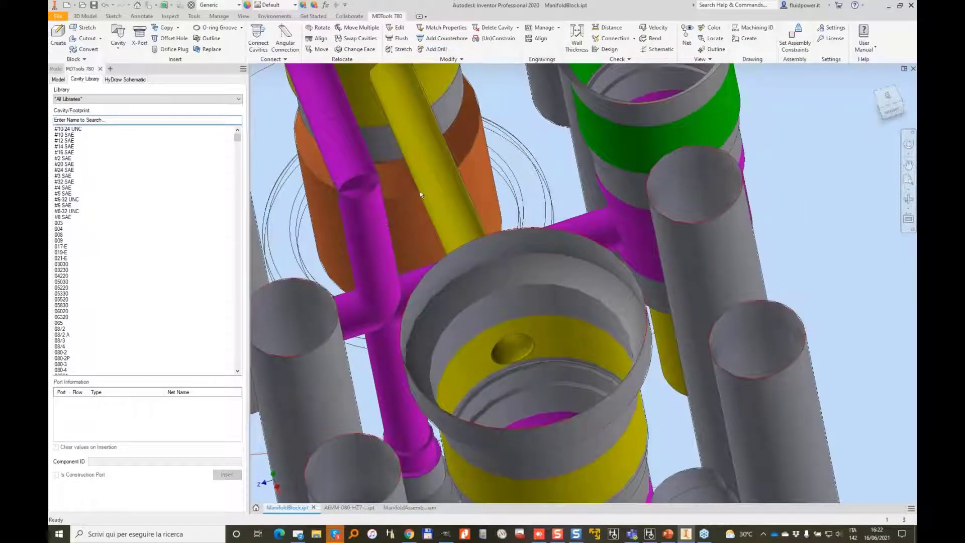
Step: Set up a wall thickness check around selected cavities with a 5 mm minimum, including the manifold faces
left_click(576, 36)
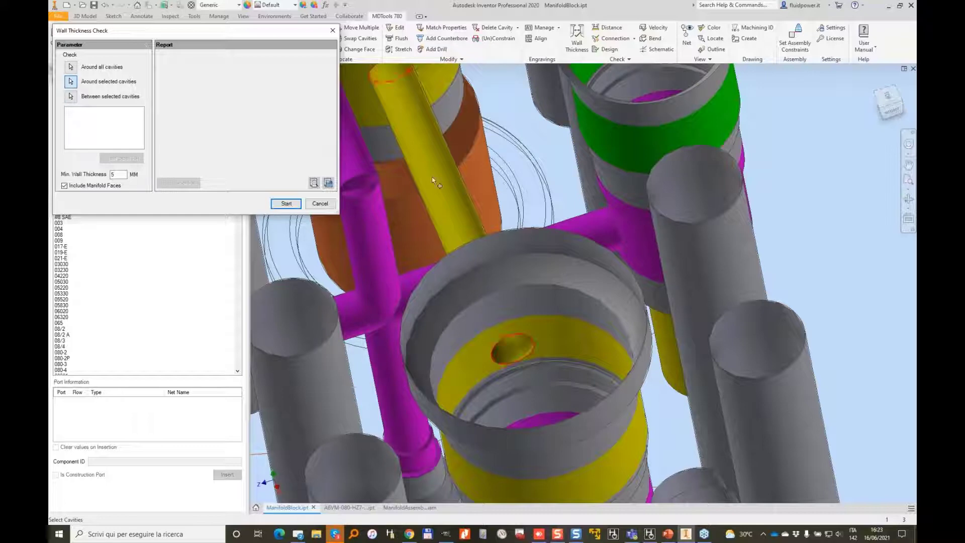
Step: Run a wall thickness check around the PLUG1 cavity with a 5 mm minimum, including manifold faces
left_click(285, 203)
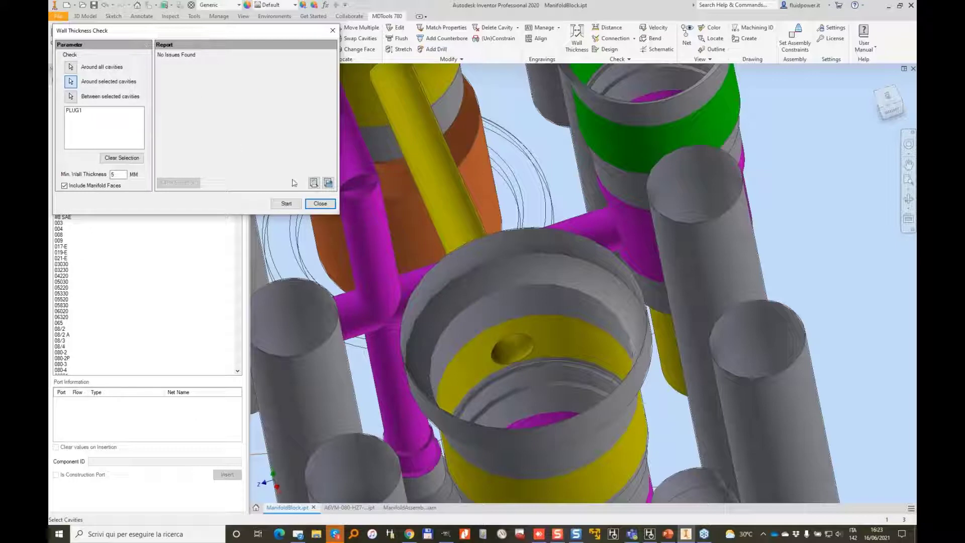
left_click(322, 204)
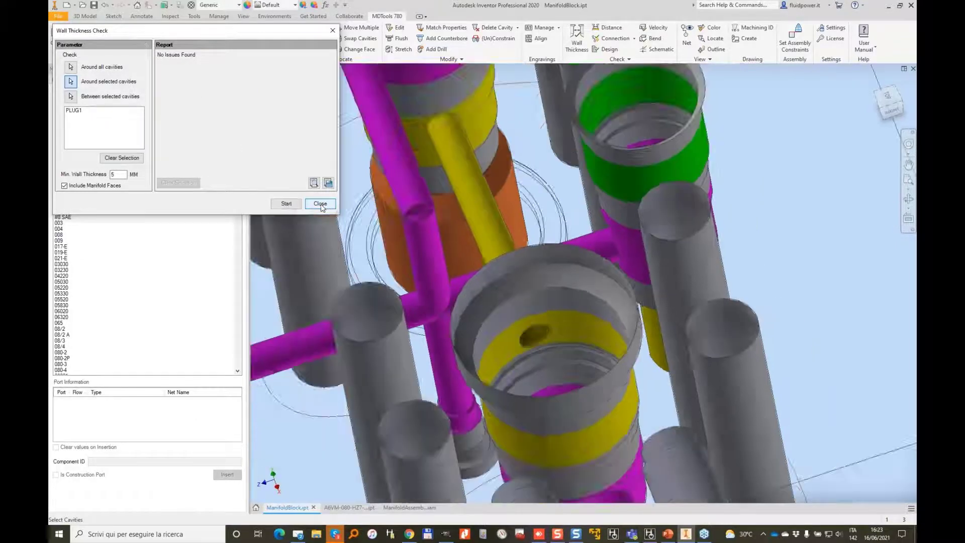
Step: Stretch the manifold block to a width of 135 from the face where the magenta drilling's plug cavity opens
middle_click_drag(362, 203, 678, 366, "shift")
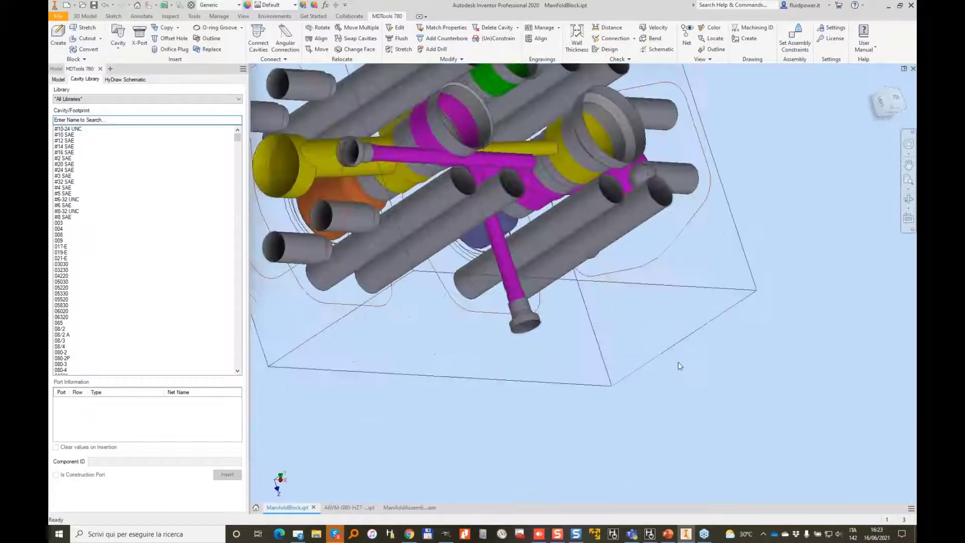
double_click(633, 313)
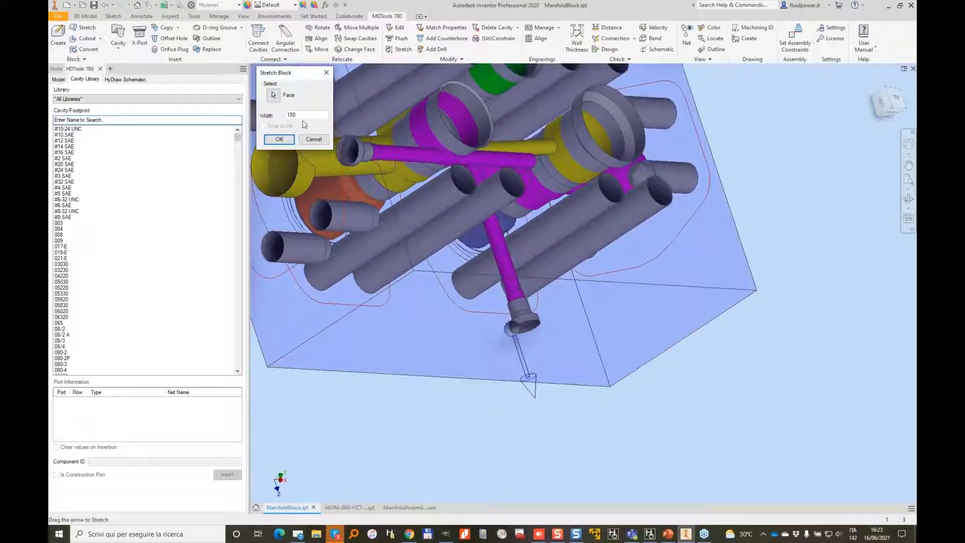
type("135")
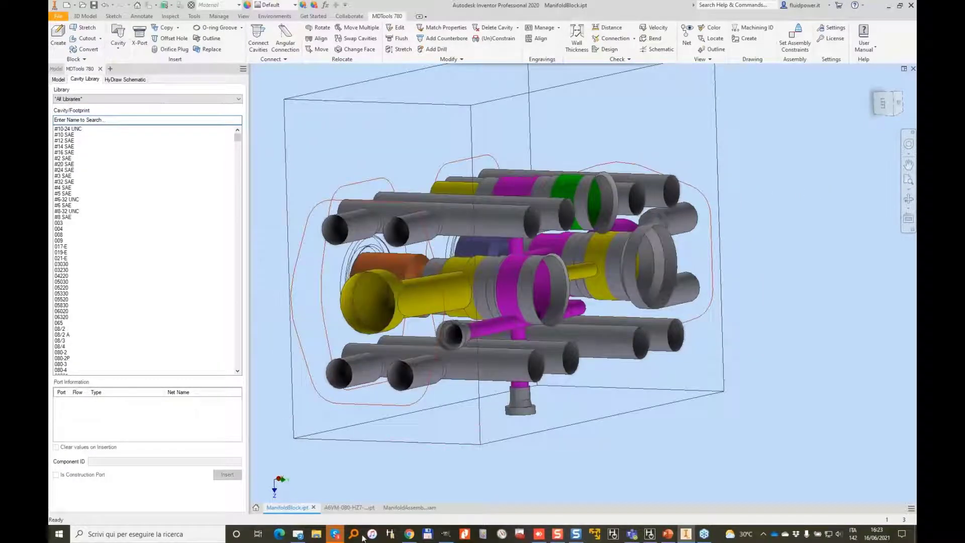
Step: In ManifoldAssembly.iam, delete the two axis mates, Mate:2 and Mate:3, between the A6VM-080 motor and the manifold block
left_click(402, 508)
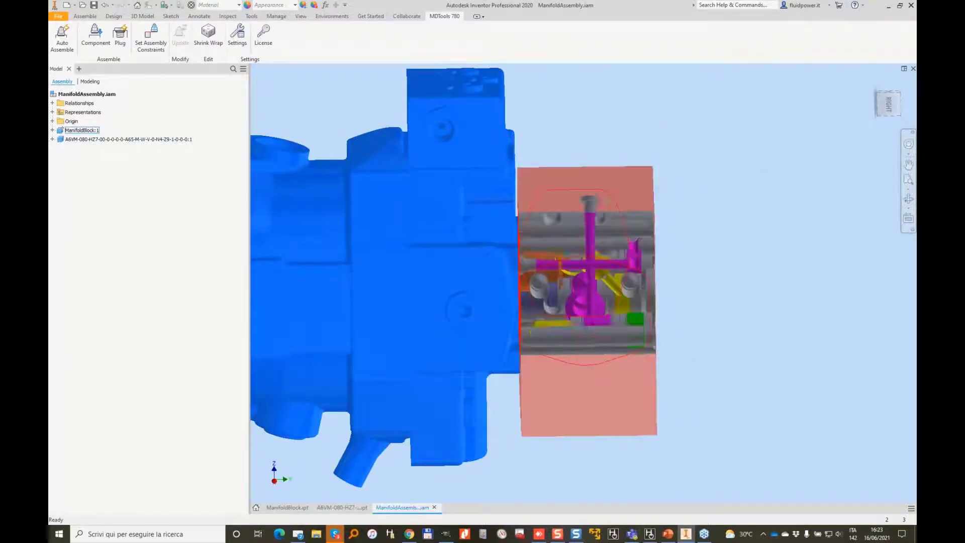
left_click(53, 131)
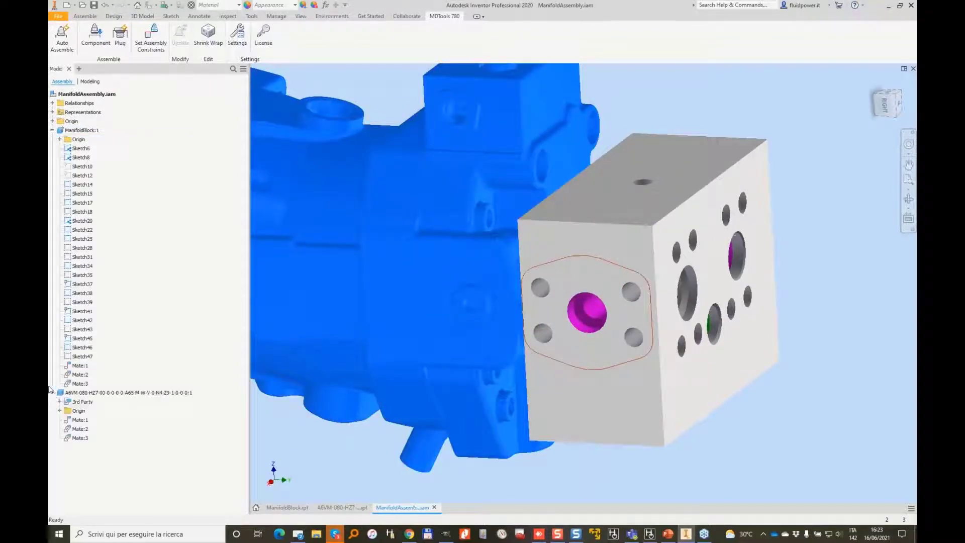
right_click(78, 428)
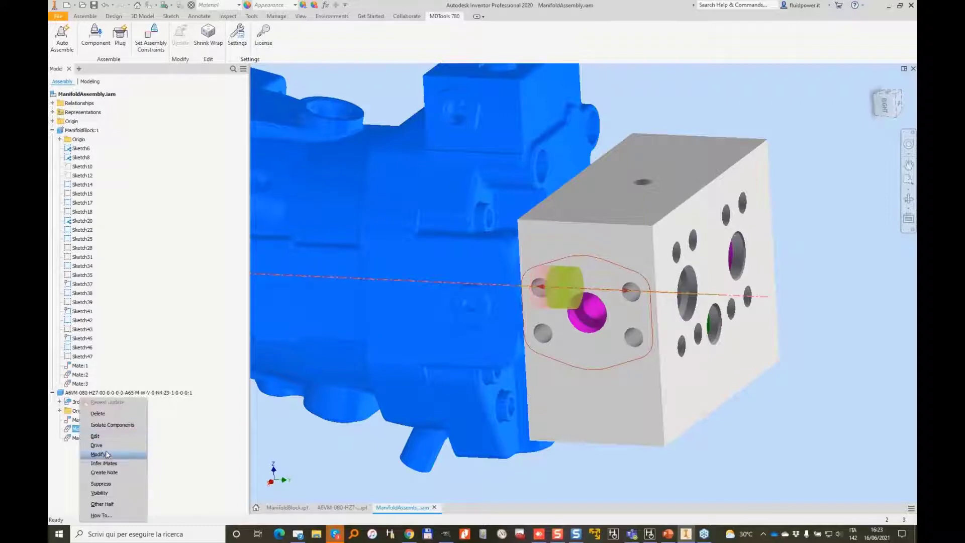
left_click(98, 413)
right_click(78, 420)
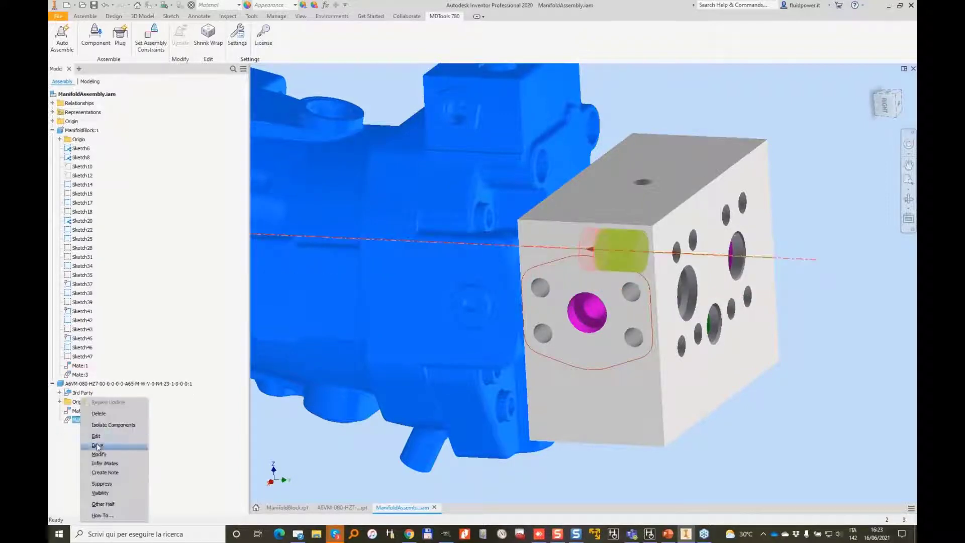
left_click(104, 417)
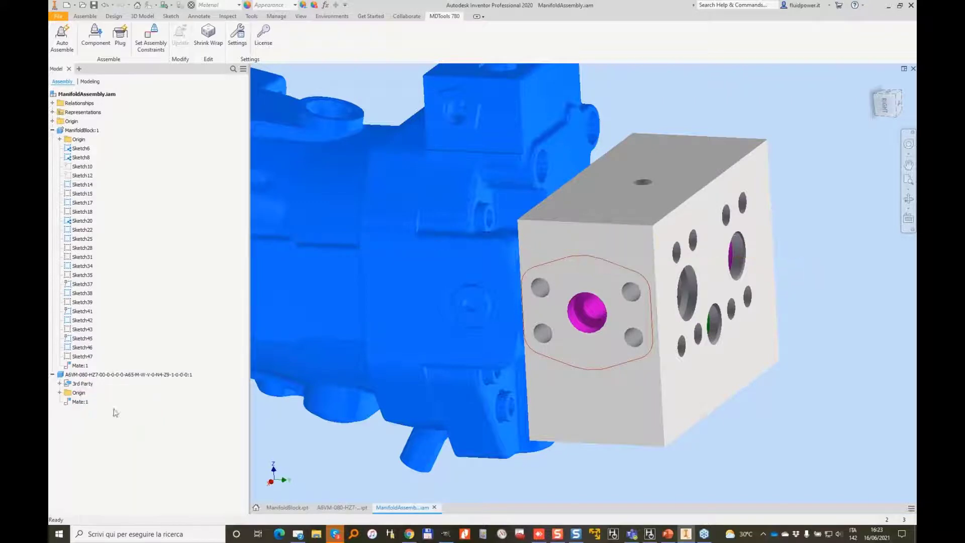
Step: Move the A6VM-080 motor away from the manifold block to expose its mounting flange
left_click(632, 296)
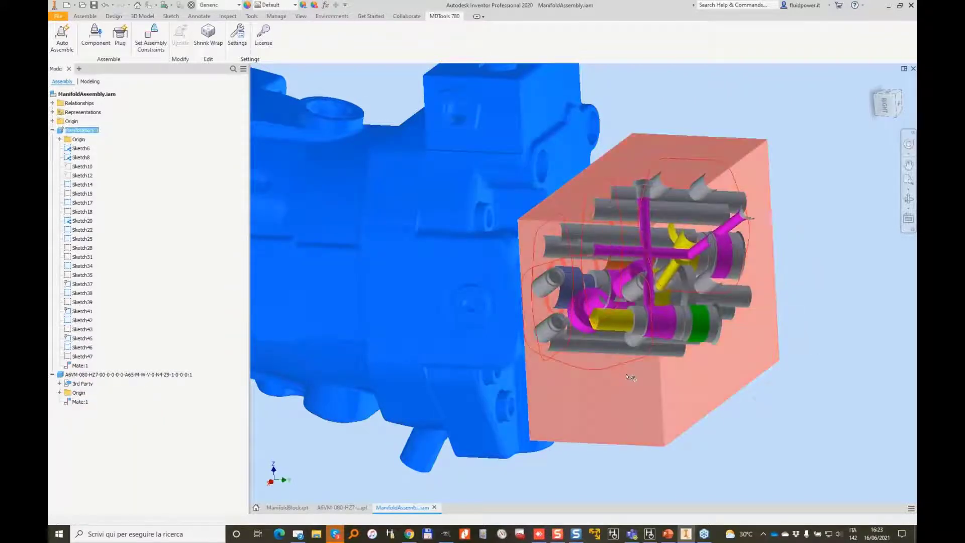
left_click(428, 283)
scroll(530, 144, "down", 1)
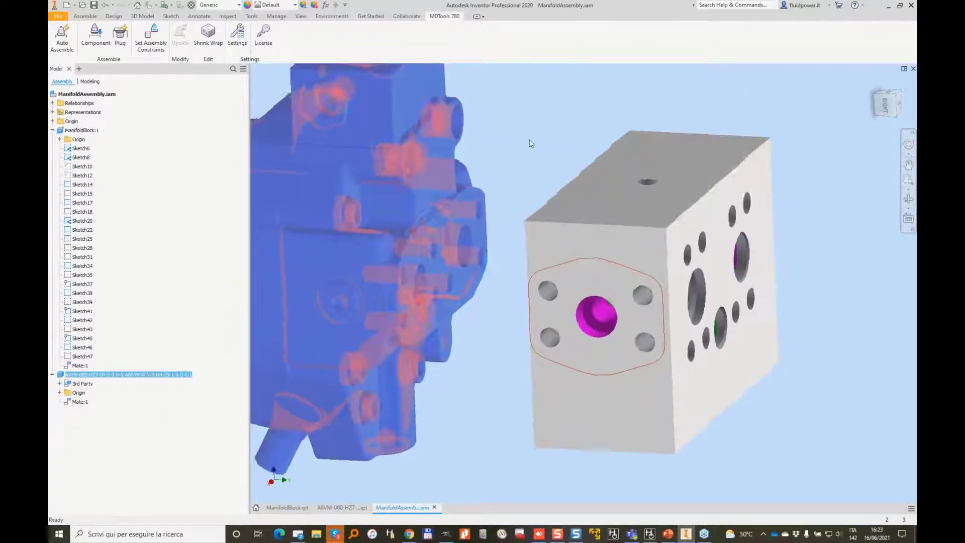
left_click(530, 145)
scroll(413, 127, "down", 2)
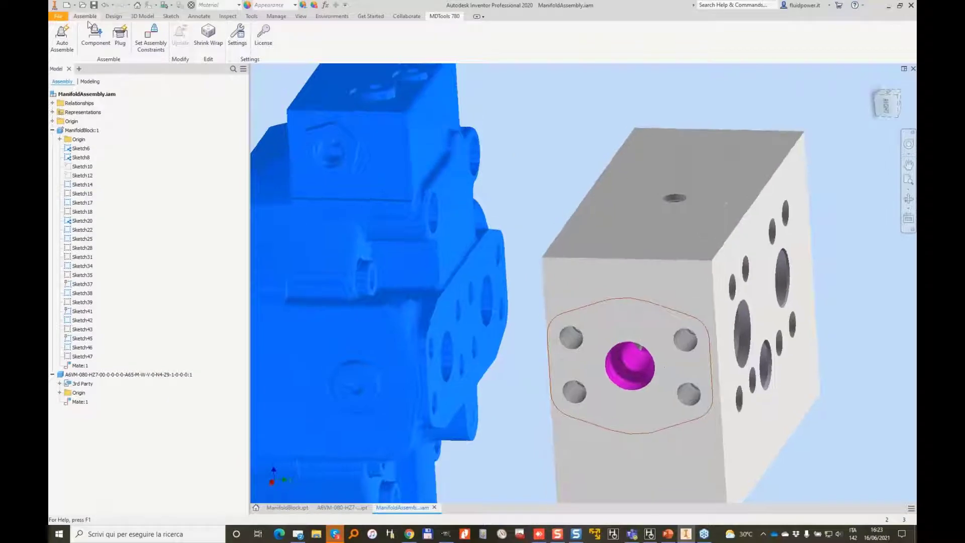
Step: Add a mate constraint with 0 mm offset between the motor flange port axis and the manifold block's orange port axis
left_click(85, 16)
left_click(165, 34)
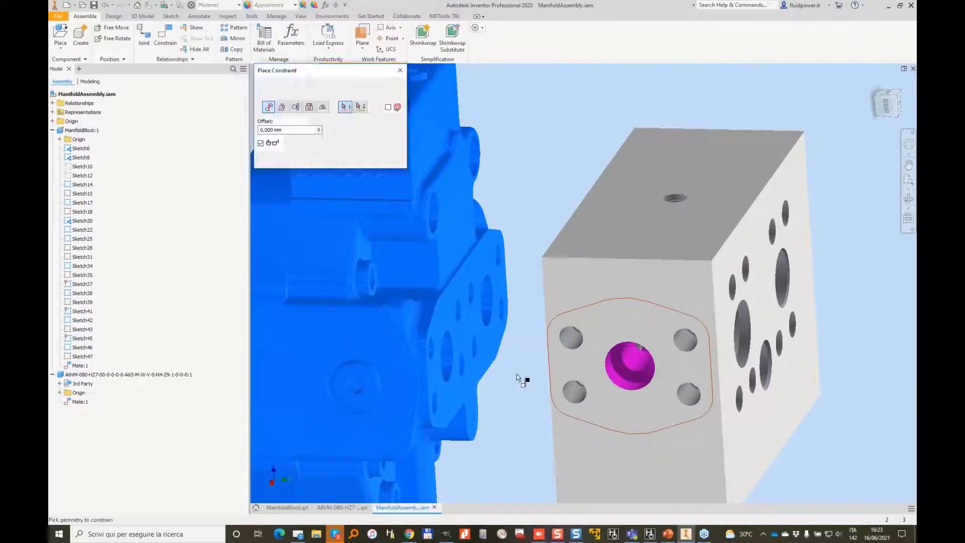
left_click(446, 360)
middle_click_drag(446, 361, 428, 205, "shift")
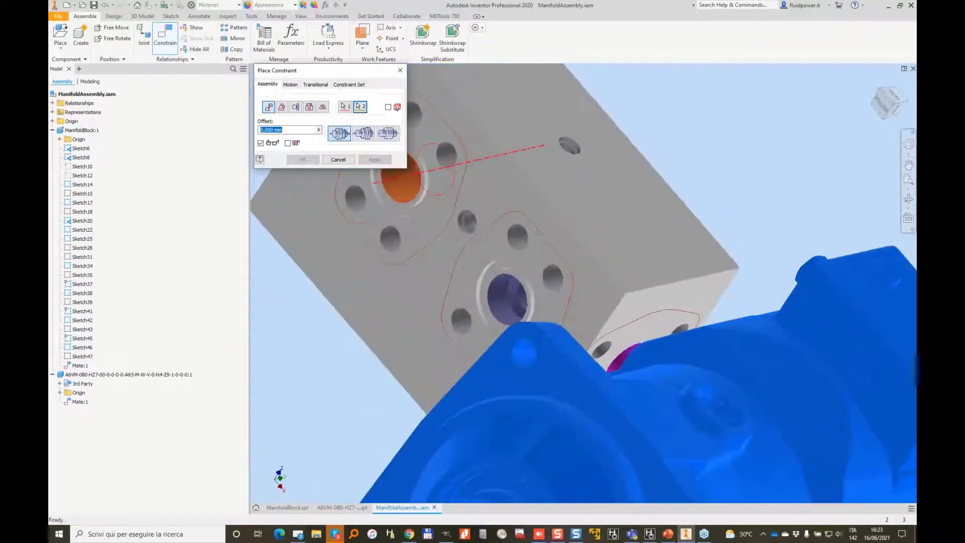
left_click(401, 178)
left_click(374, 159)
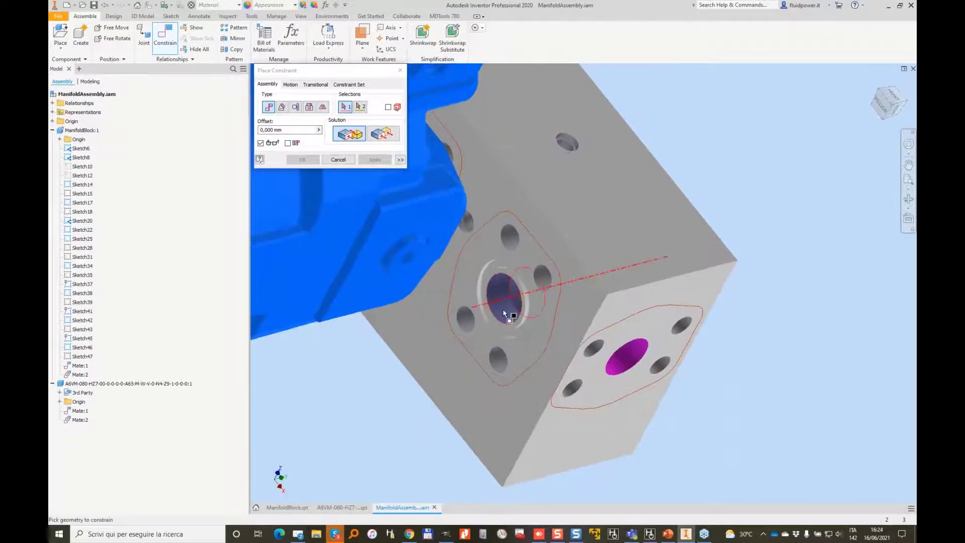
Step: Mate the axis of the block's dark blue port with the matching motor flange port, using 0 mm offset
middle_click_drag(503, 312, 375, 197, "shift")
left_click(706, 149)
left_click(316, 160)
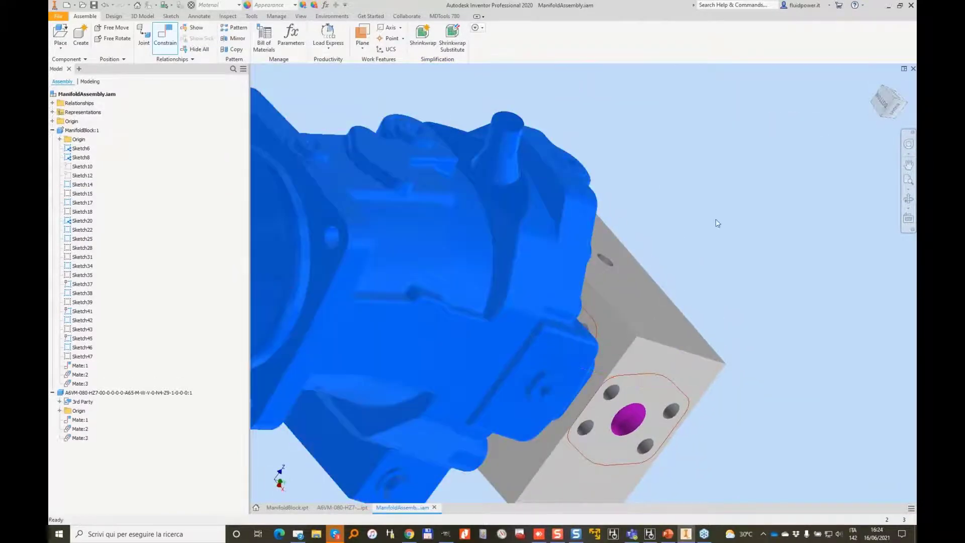
Step: Automatically assemble the construction plugs into the manifold block's plug cavities
middle_click_drag(653, 241, 645, 186, "shift")
middle_click_drag(763, 124, 758, 126, "shift")
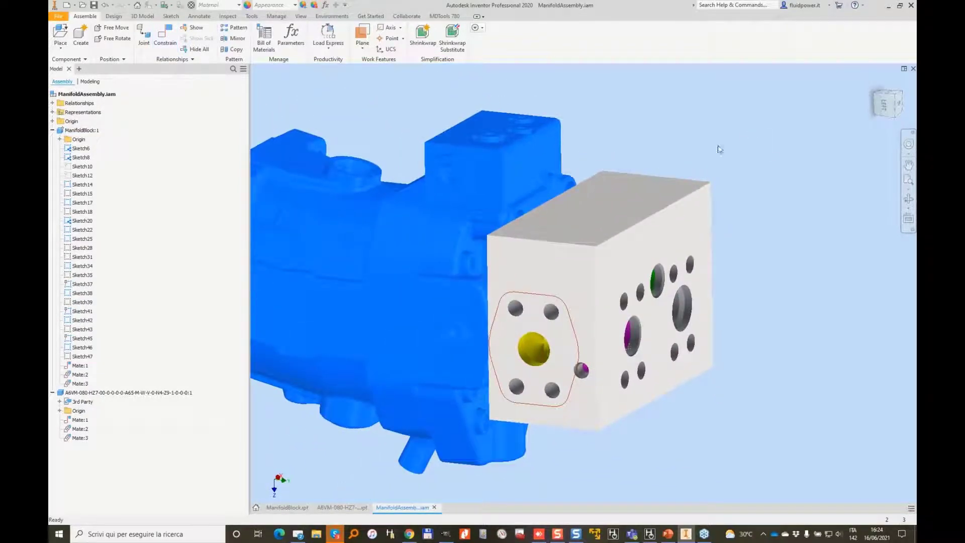
middle_click_drag(624, 196, 606, 202, "shift")
left_click(453, 19)
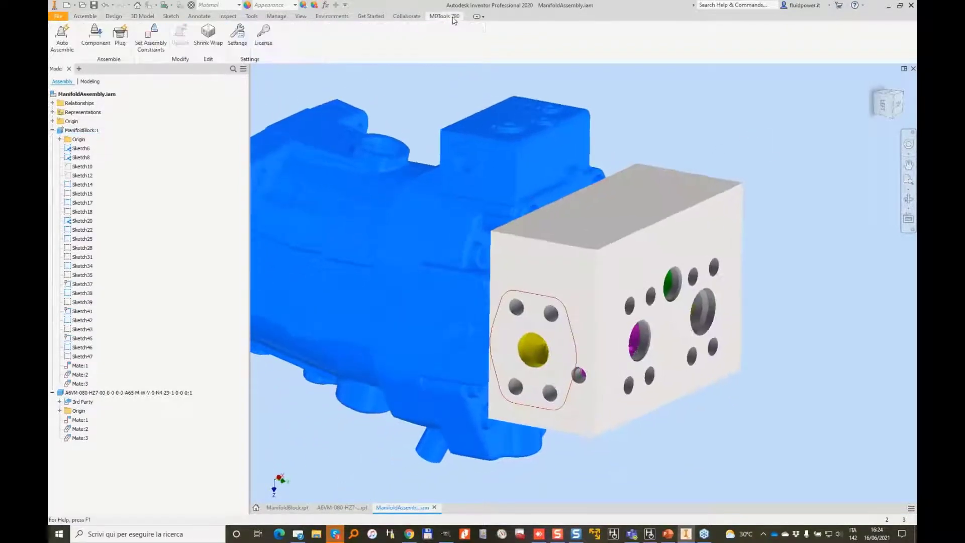
middle_click_drag(776, 107, 741, 113, "shift")
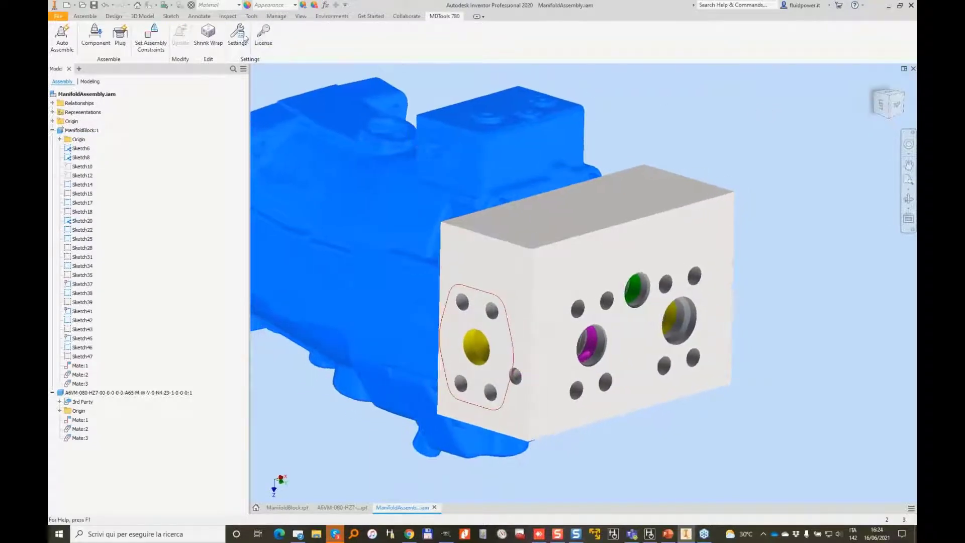
left_click(120, 42)
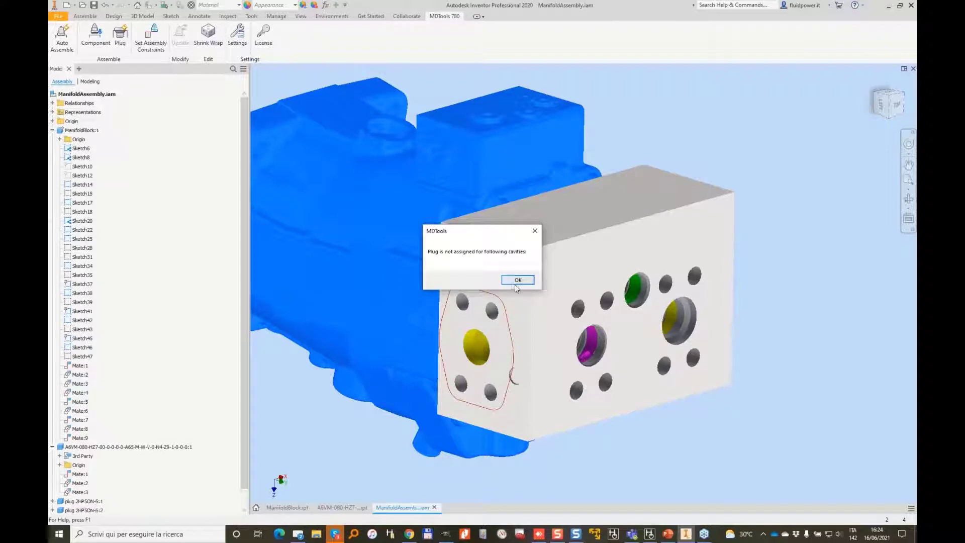
left_click(515, 285)
Step: Examine the construction plugs seated in the manifold block's side and underside faces
scroll(603, 382, "down", 6)
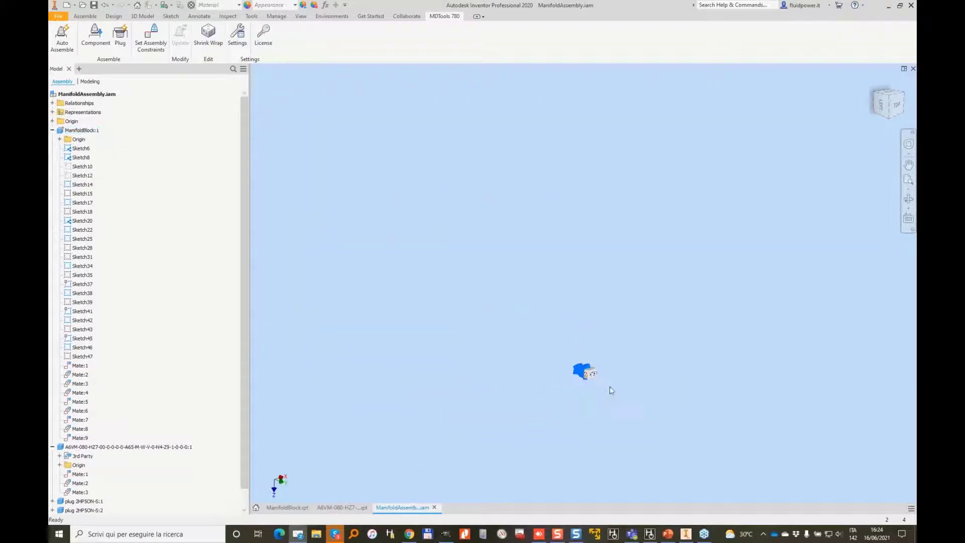
scroll(592, 370, "up", 3)
scroll(565, 399, "down", 2)
scroll(609, 383, "up", 8)
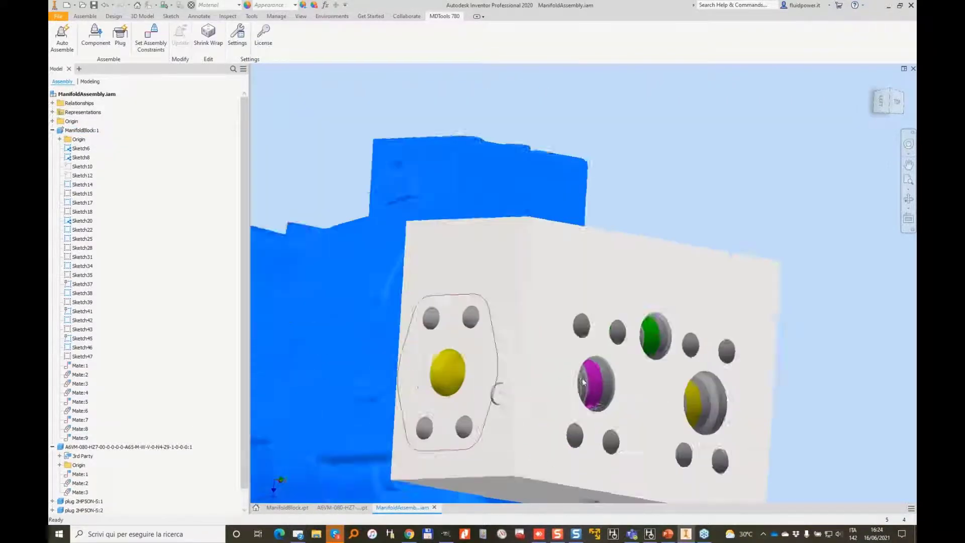
scroll(497, 392, "up", 4)
middle_click_drag(498, 393, 724, 374)
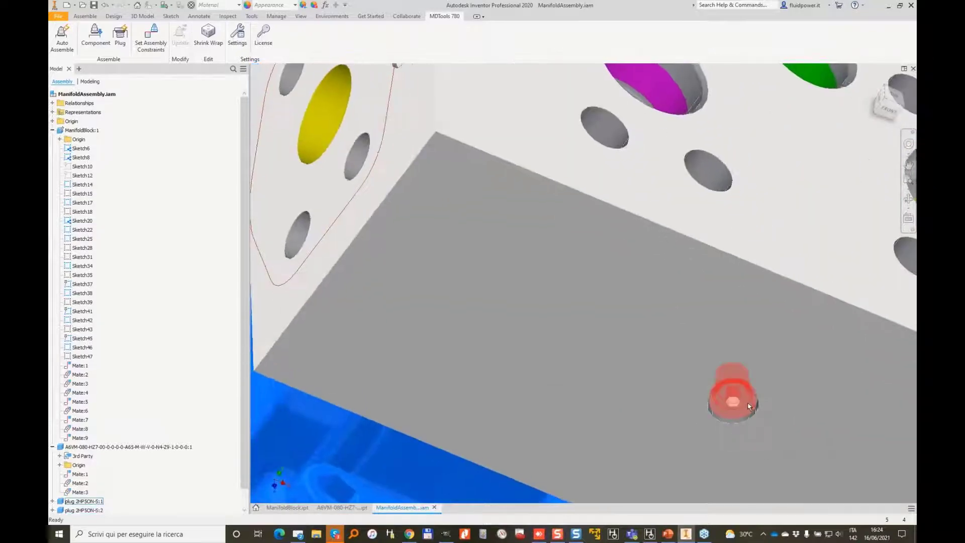
key("F6")
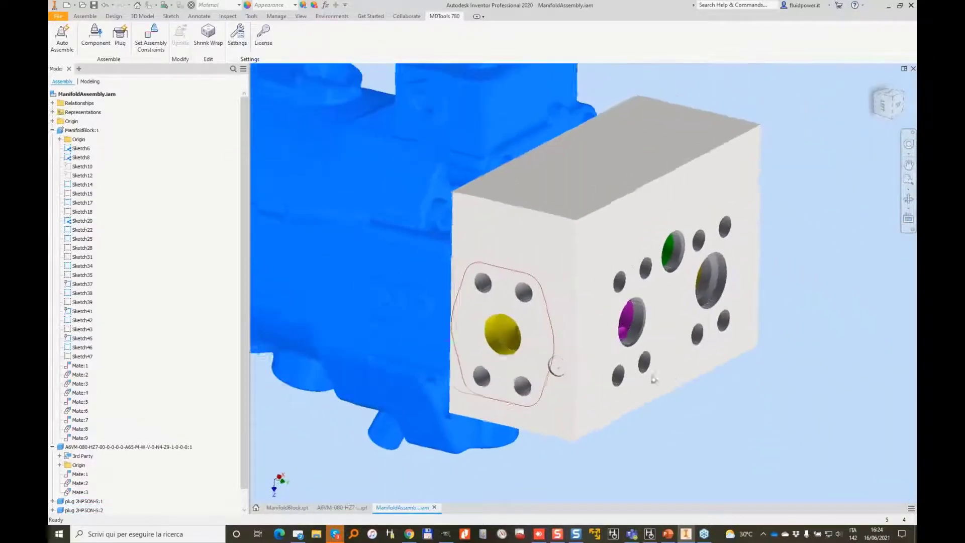
Step: Start assigning a CAD file to component SV (cavity T-11A) and preview CSABXXN.ipt from the Sun Hydraulics folder
left_click(109, 42)
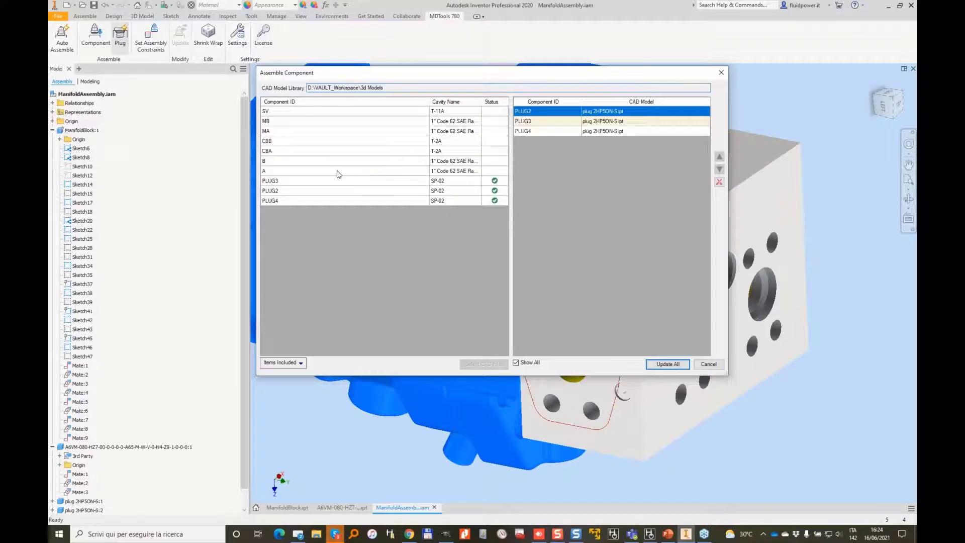
left_click(447, 112)
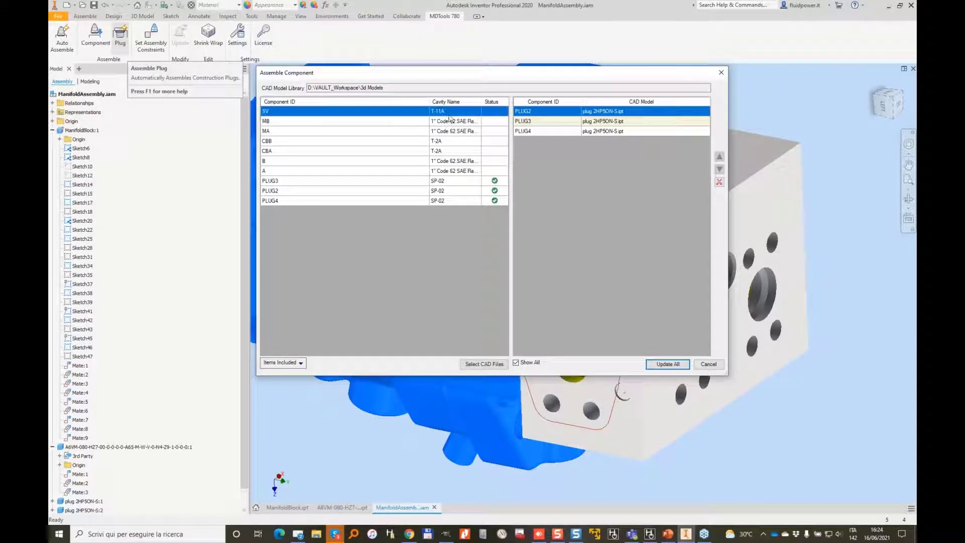
left_click(486, 364)
scroll(311, 216, "down", 2)
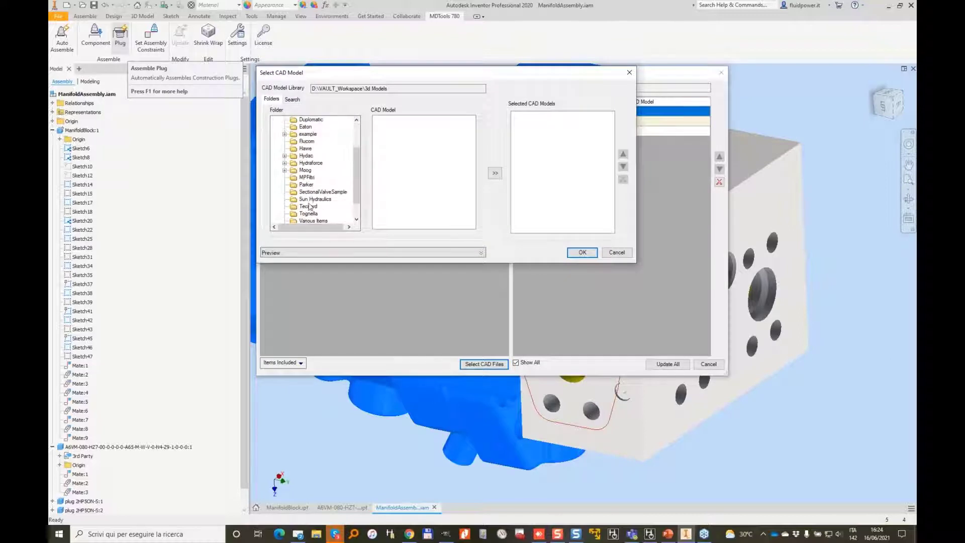
left_click(315, 199)
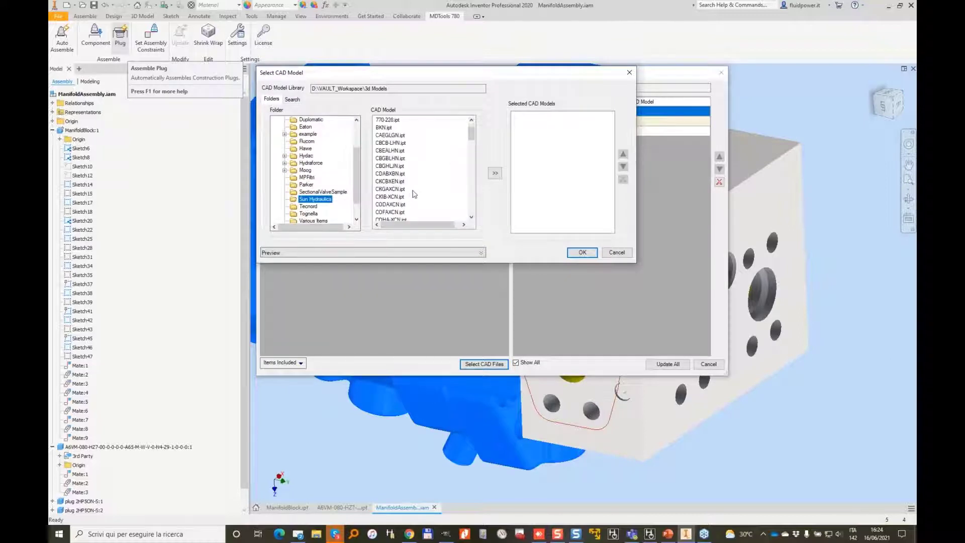
scroll(414, 195, "down", 1)
left_click(398, 204)
left_click(481, 253)
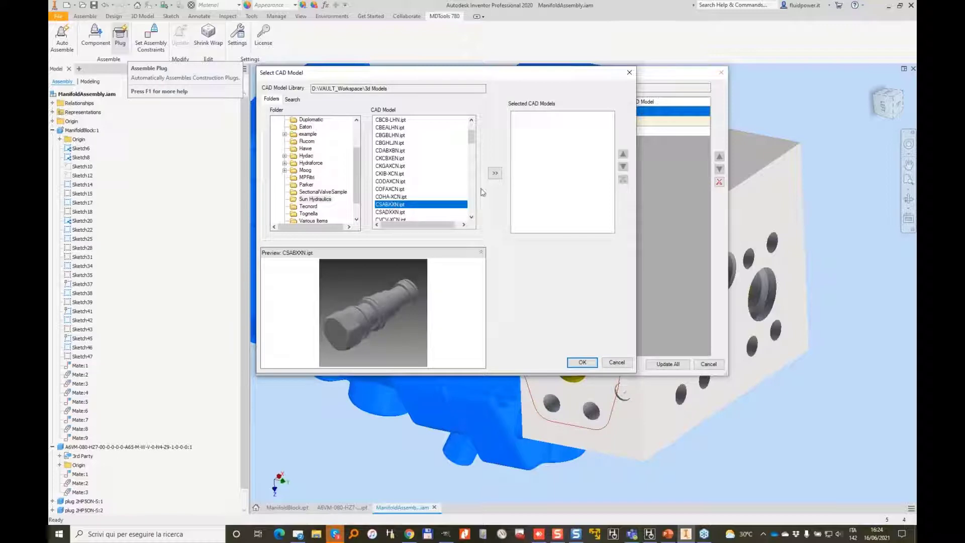
Step: Switch to HyDraw CAD and look up the model code of the T-11A shuttle valve in circuit.dwg
left_click(649, 533)
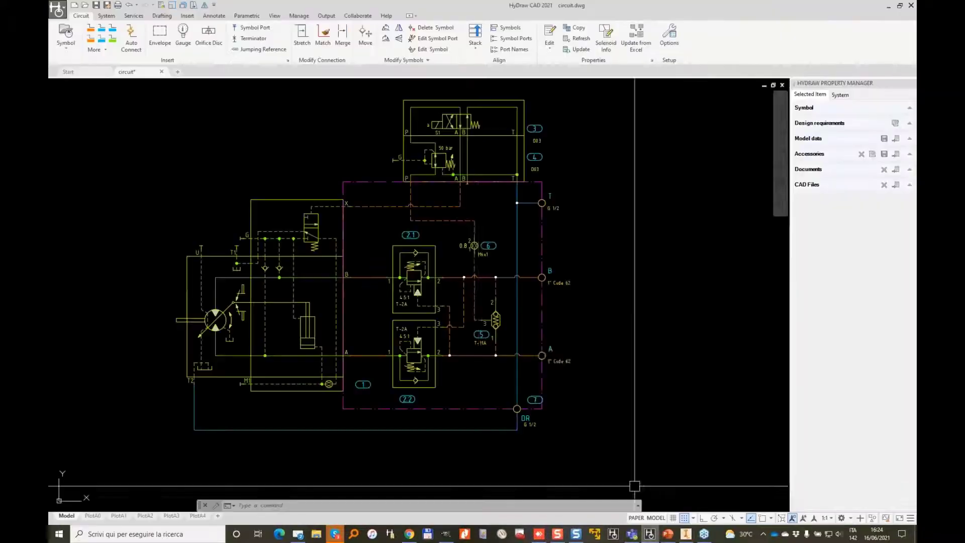
scroll(502, 281, "up", 3)
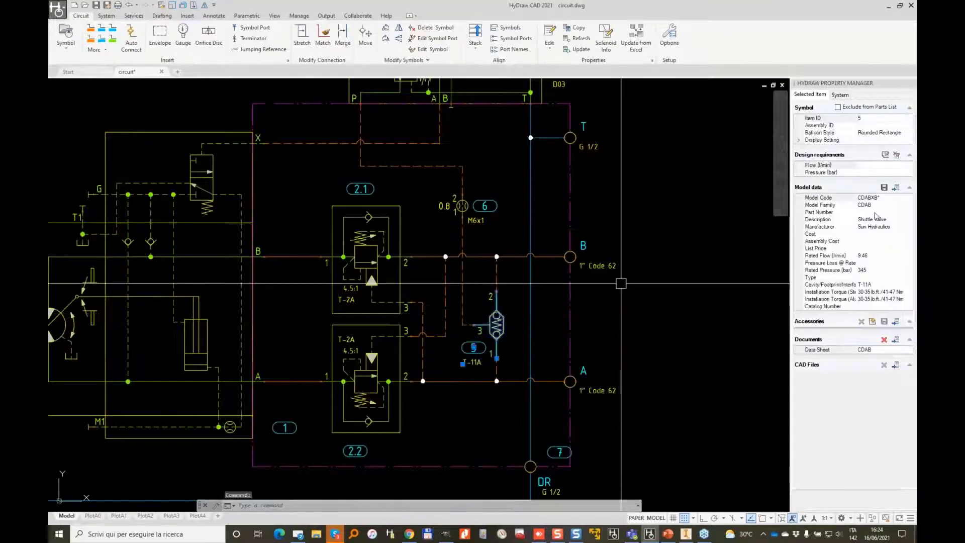
left_click(889, 6)
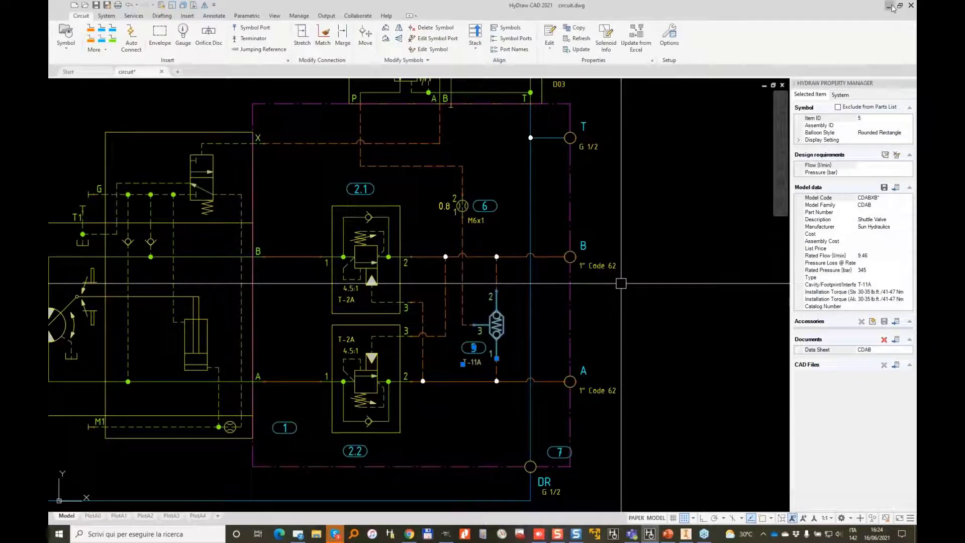
Step: Return to Inventor and assign CDABXBN.ipt to component SV in cavity T-11A
left_click(393, 151)
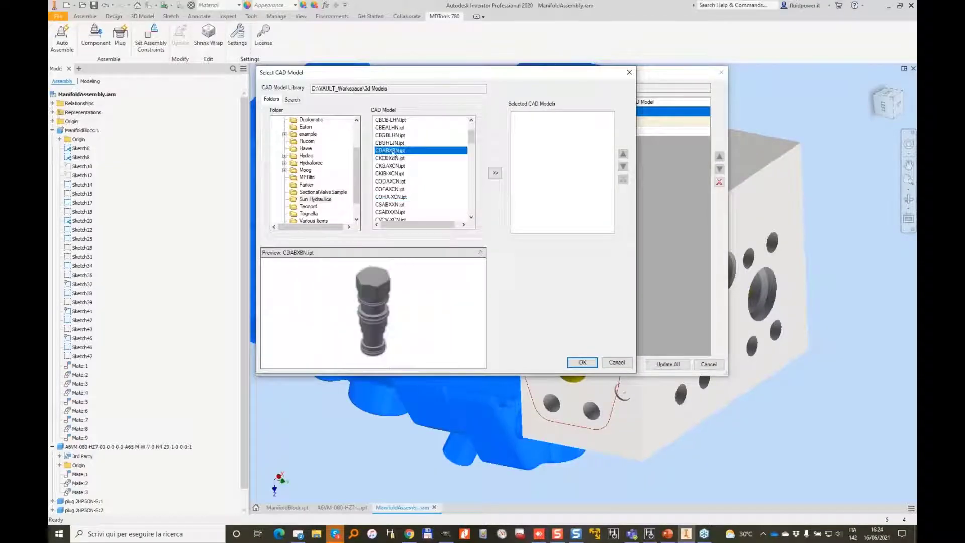
left_click(496, 173)
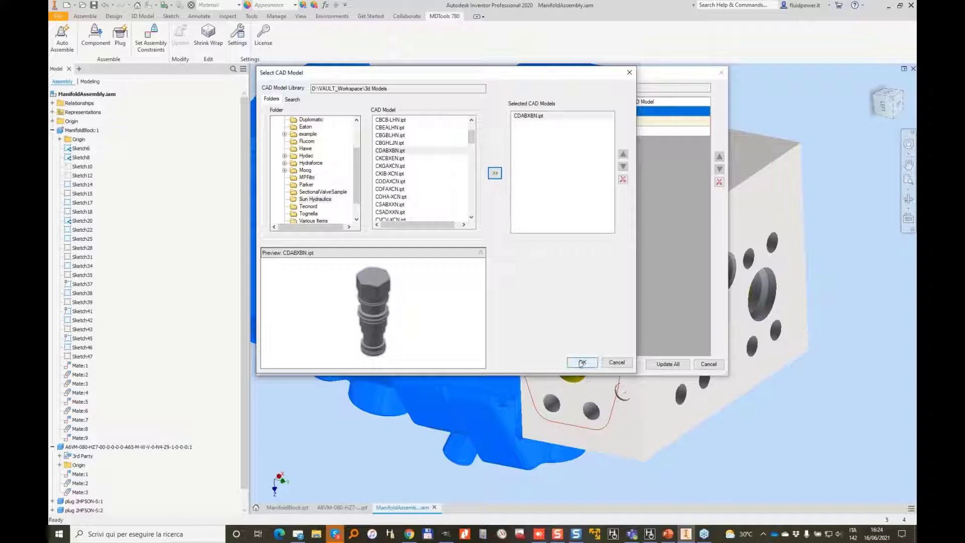
left_click(582, 362)
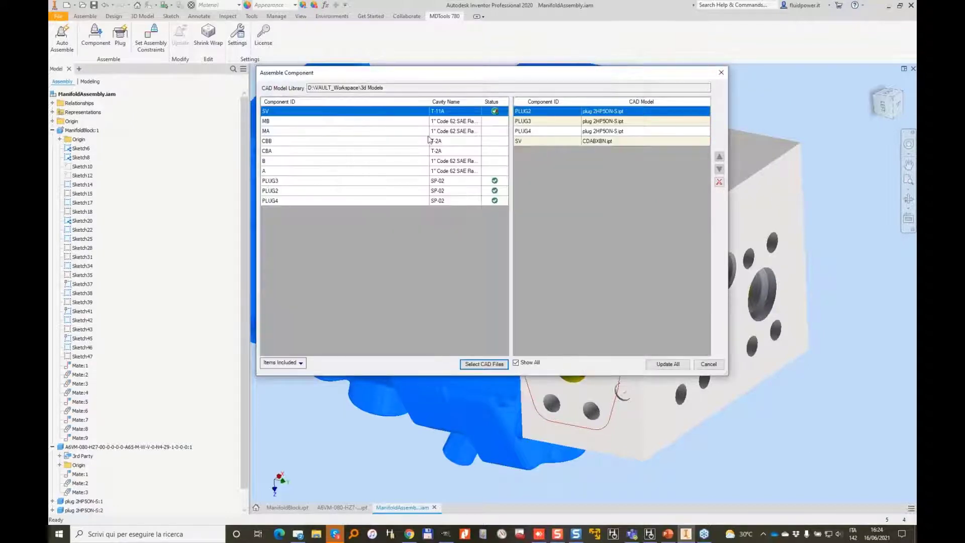
Step: Start assigning a Sun Hydraulics CAD file to components CBB and CBA, and look up counterbalance valve 2.1's model code in HyDraw CAD
left_click(429, 141)
left_click(436, 152, "shift")
left_click(495, 364)
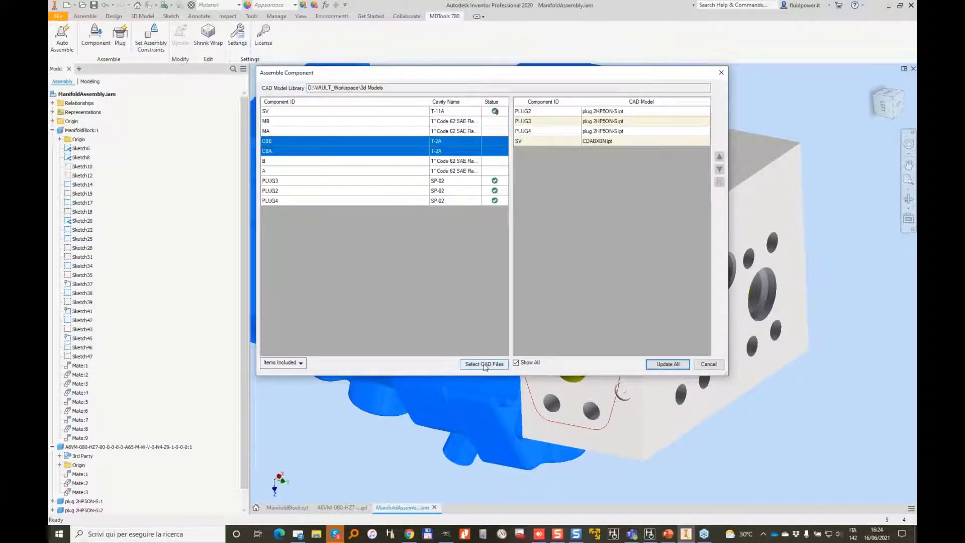
scroll(324, 193, "down", 2)
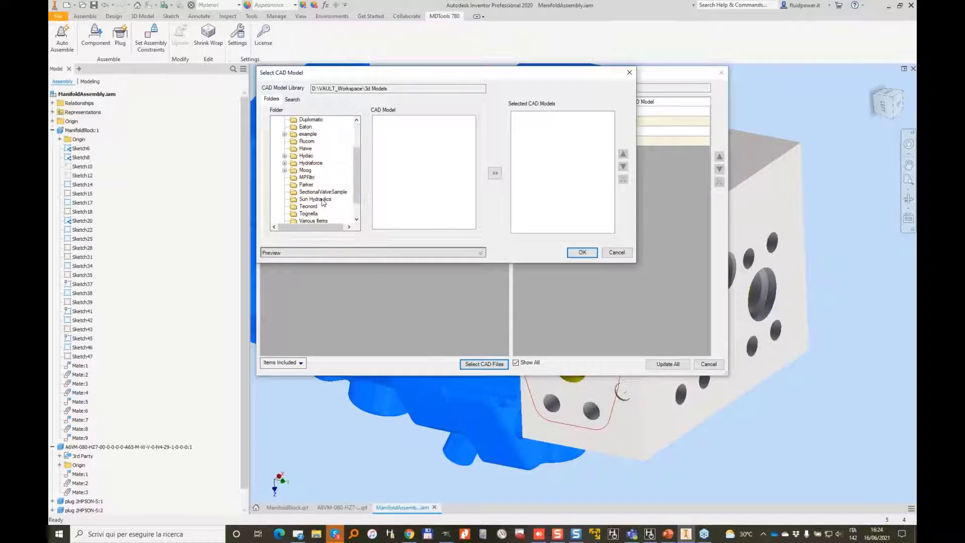
left_click(317, 199)
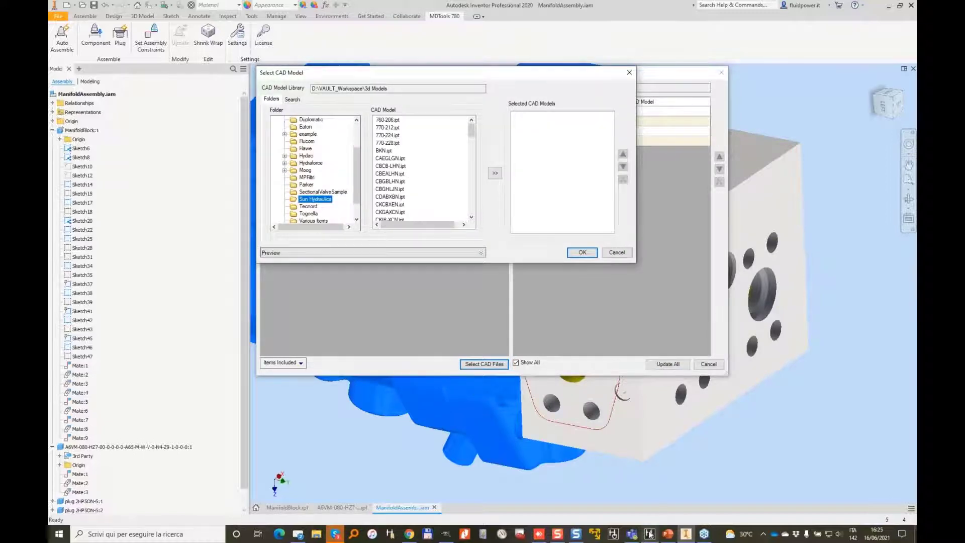
left_click(650, 533)
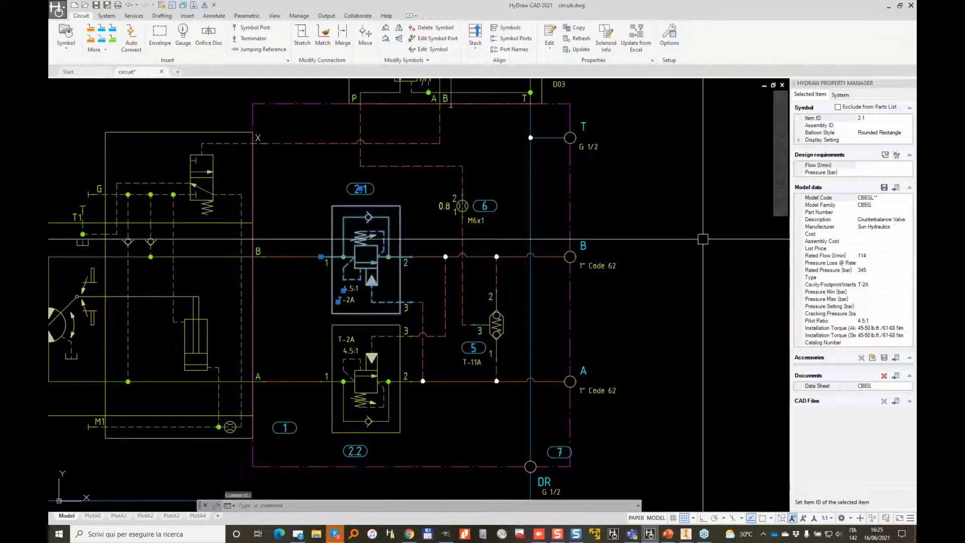
left_click(888, 7)
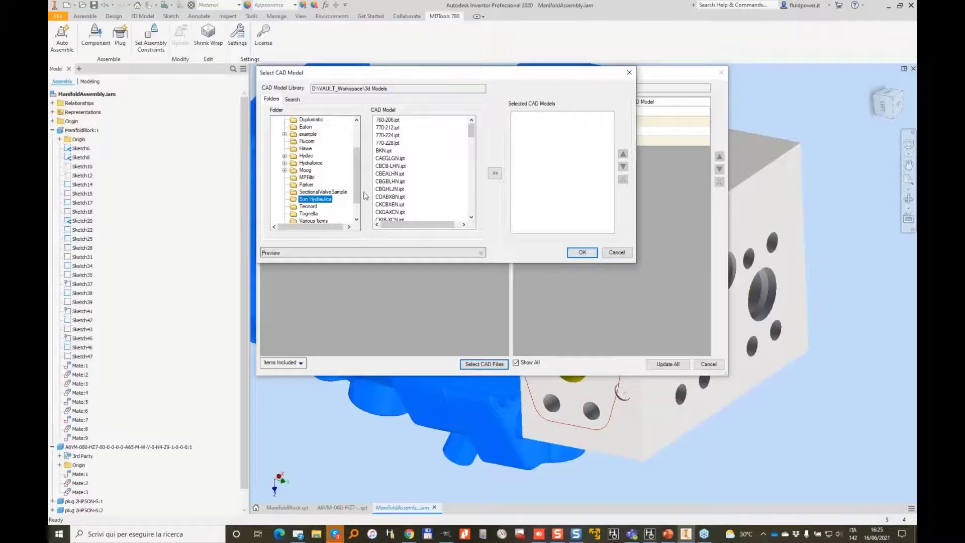
Step: Preview CBEALHN.ipt and assign it as the CAD model for components CBB and CBA
left_click(390, 173)
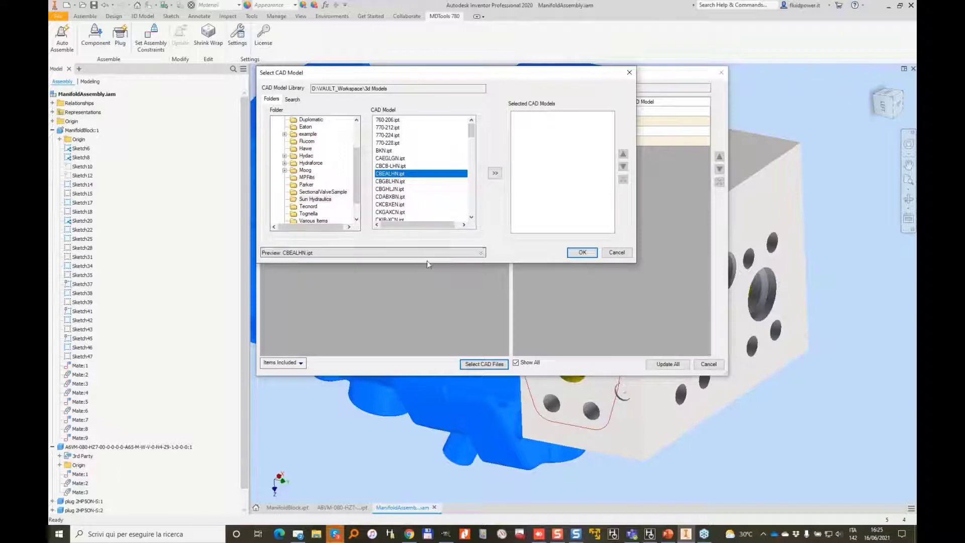
left_click(467, 253)
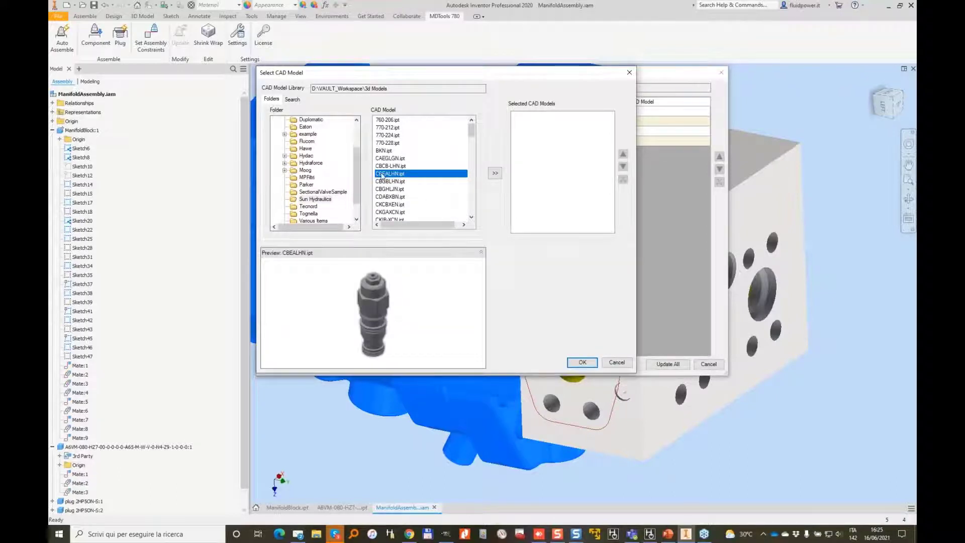
left_click(494, 173)
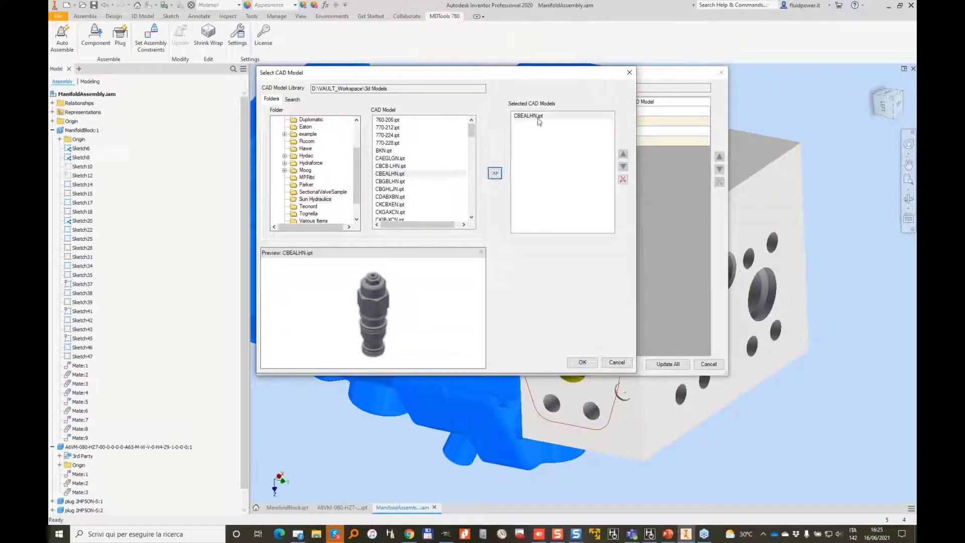
left_click(582, 362)
Step: Update the assembly with the assigned cartridge valves and inspect them seated in the manifold block
left_click(664, 364)
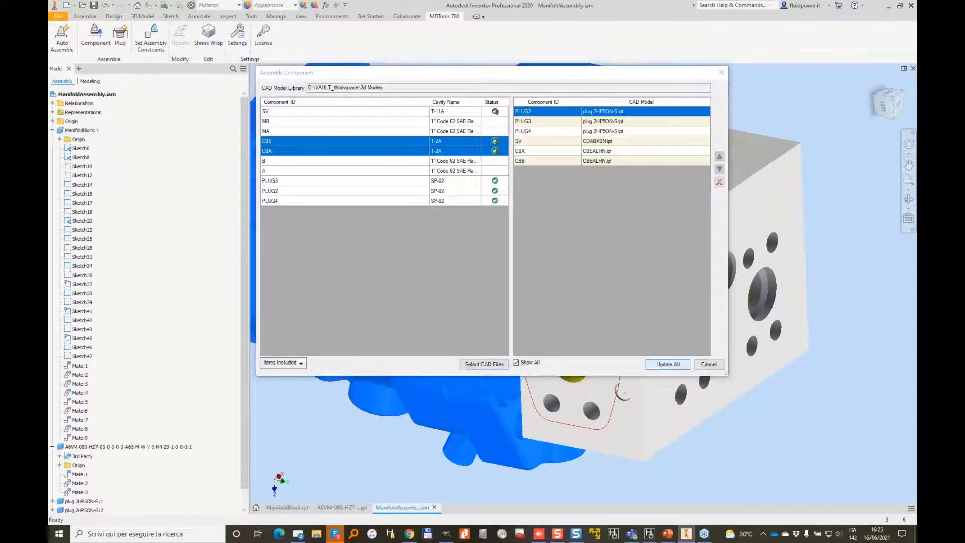
left_click(717, 367)
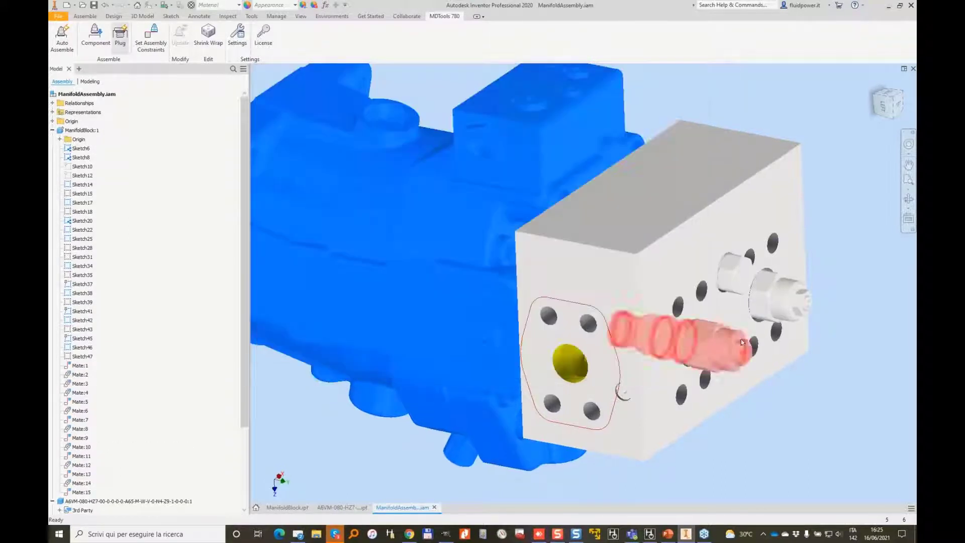
middle_click_drag(879, 251, 595, 147, "shift")
middle_click_drag(736, 191, 705, 173, "shift")
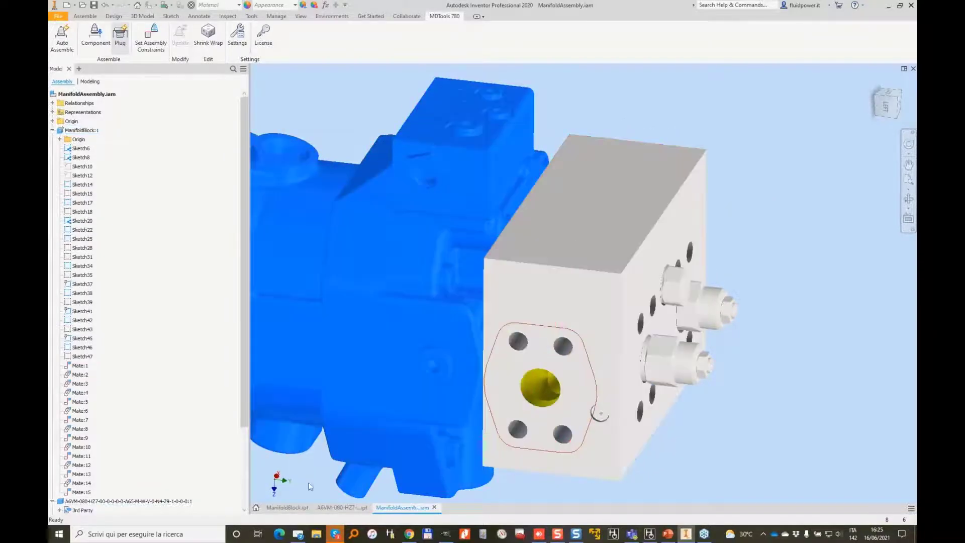
Step: Open ManifoldBlock.ipt, switch to GIMP, and mark orifice 6, the A-to-X pilot line, port X and the T-to-DR line in red
left_click(297, 508)
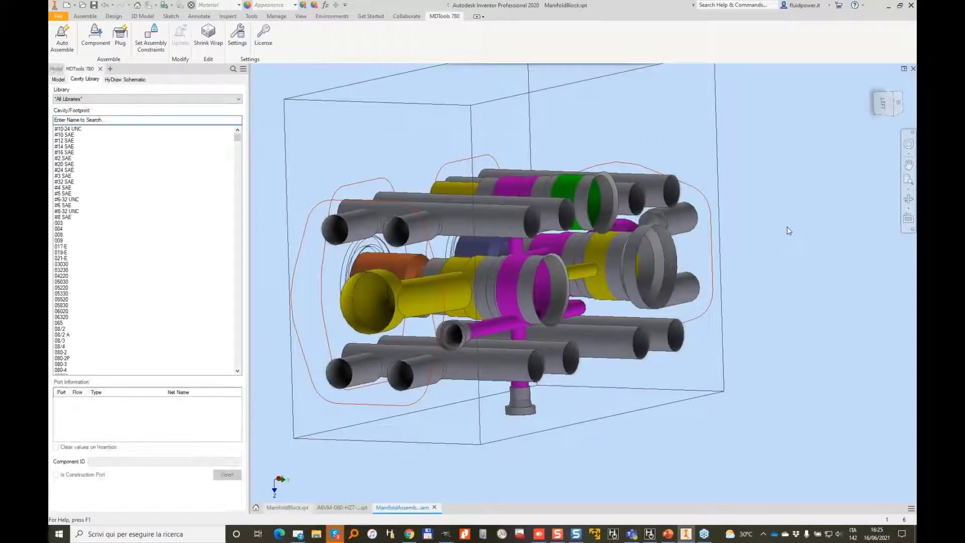
left_click(445, 537)
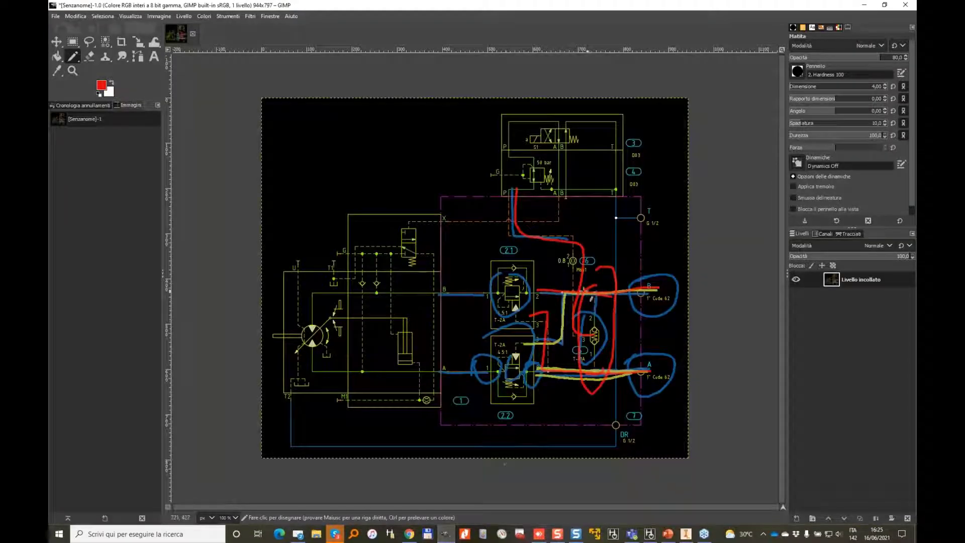
left_click_drag(551, 254, 559, 250)
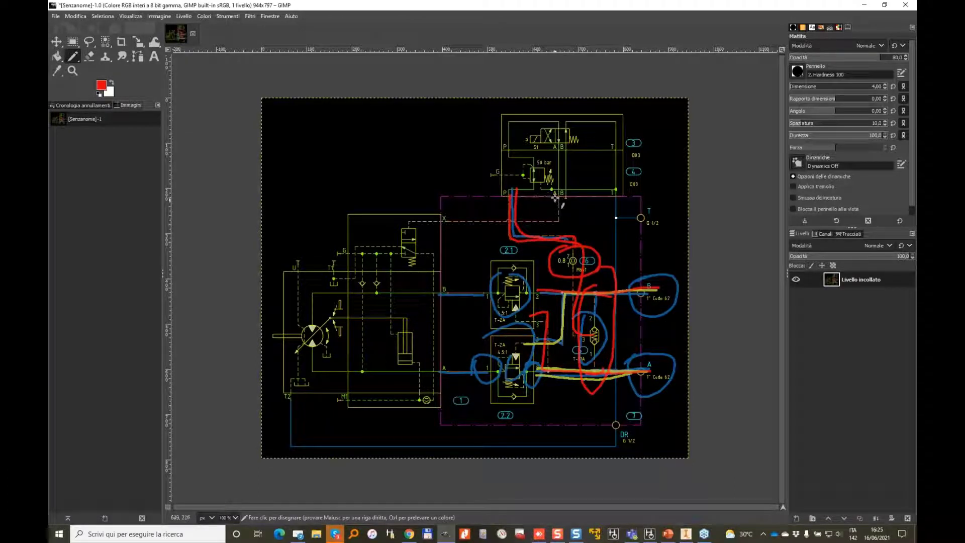
left_click_drag(553, 215, 452, 221)
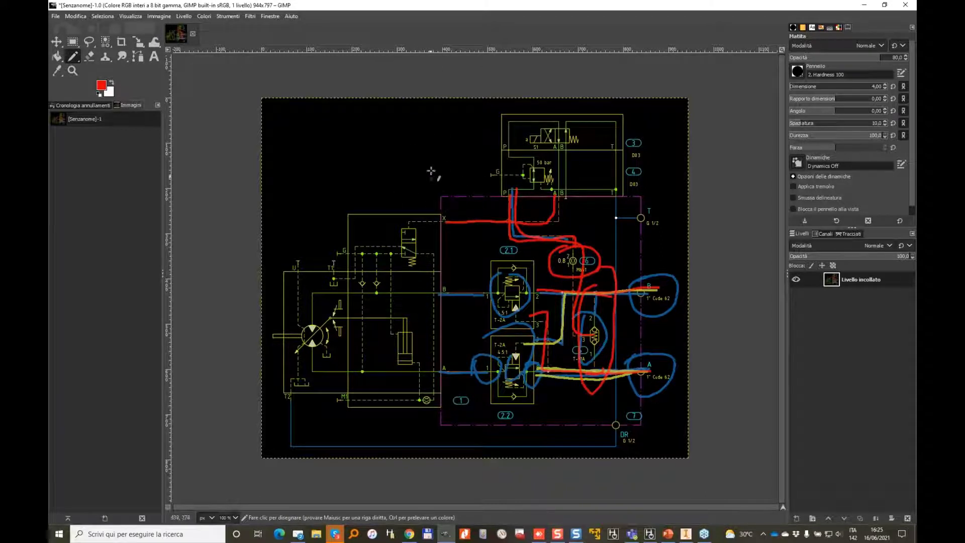
mouse_move(429, 203)
left_mouse_down()
mouse_move(445, 229)
mouse_move(428, 208)
left_mouse_up()
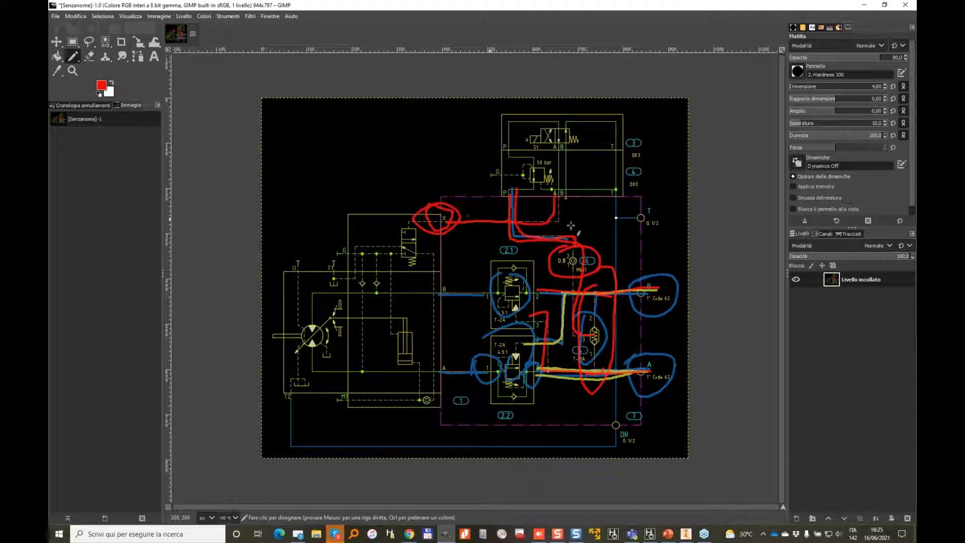
left_click_drag(617, 197, 618, 363)
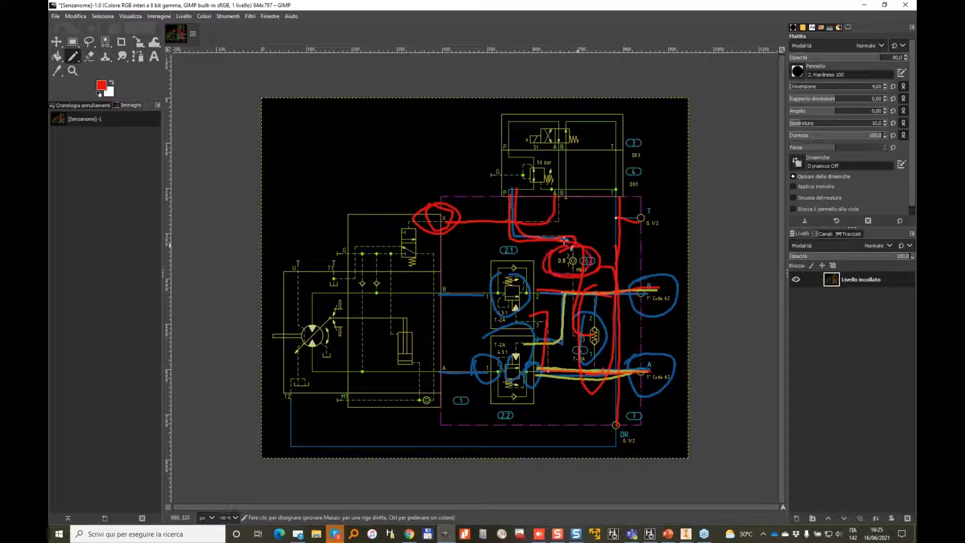
left_click(864, 5)
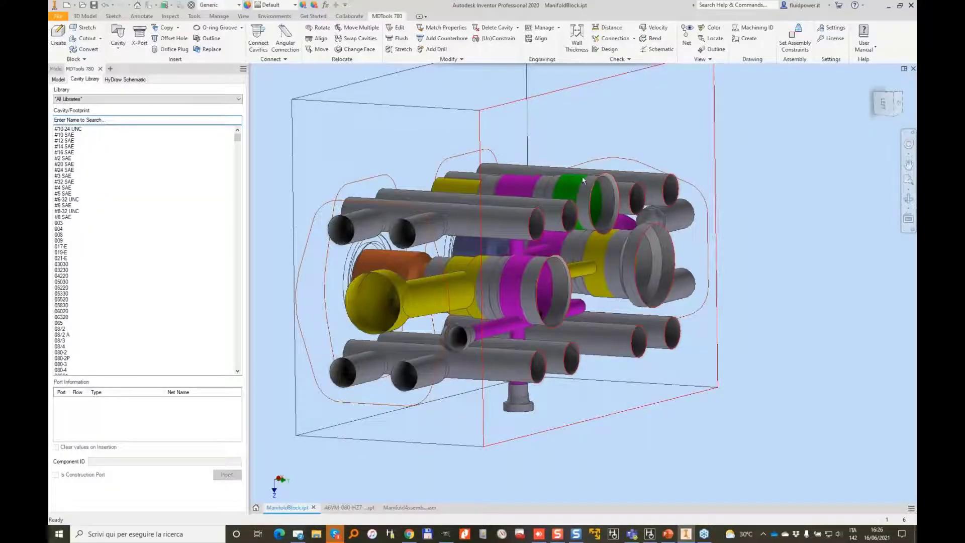
Step: Insert an SP-02 construction port on the block's upper face, connected to port 3 of the shuttle valve cavity
middle_click_drag(583, 180, 540, 165, "shift")
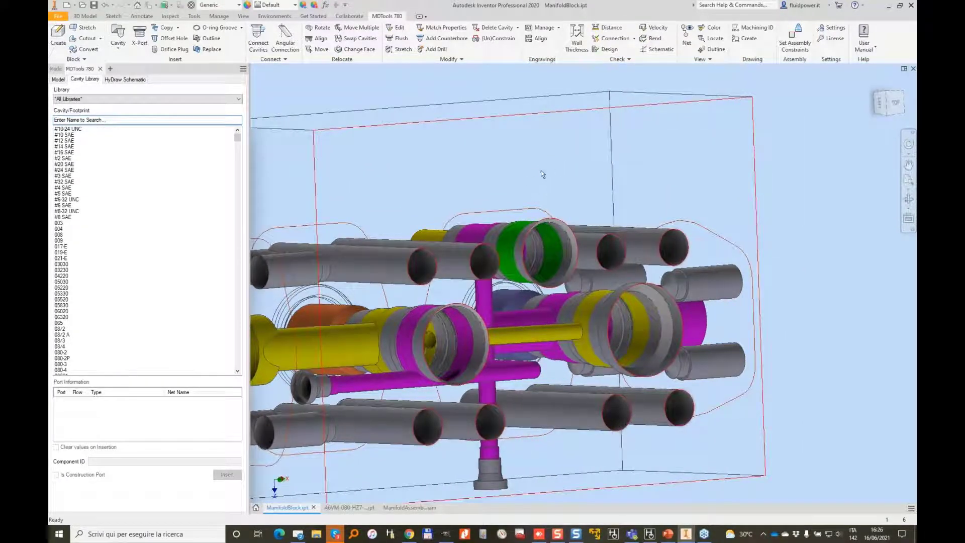
middle_click_drag(562, 183, 526, 207, "shift")
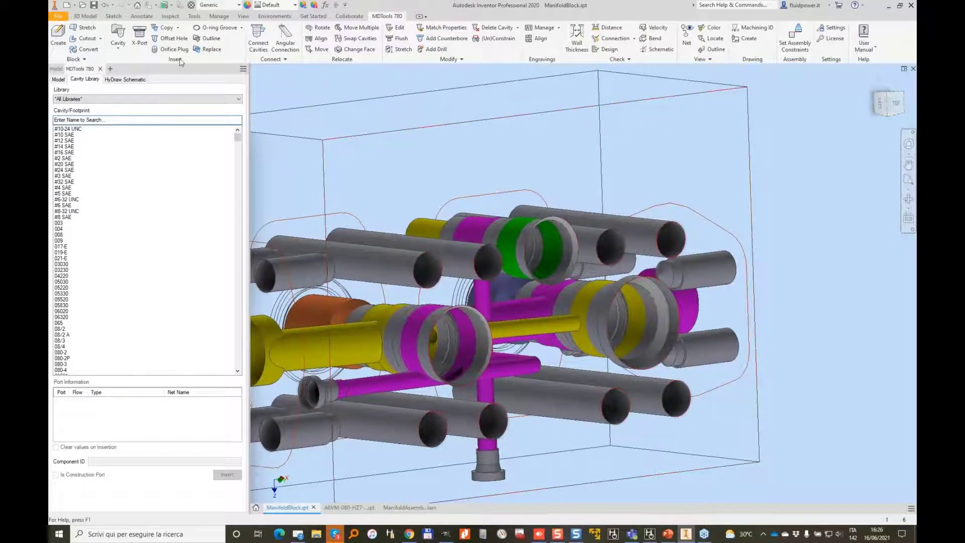
left_click(140, 41)
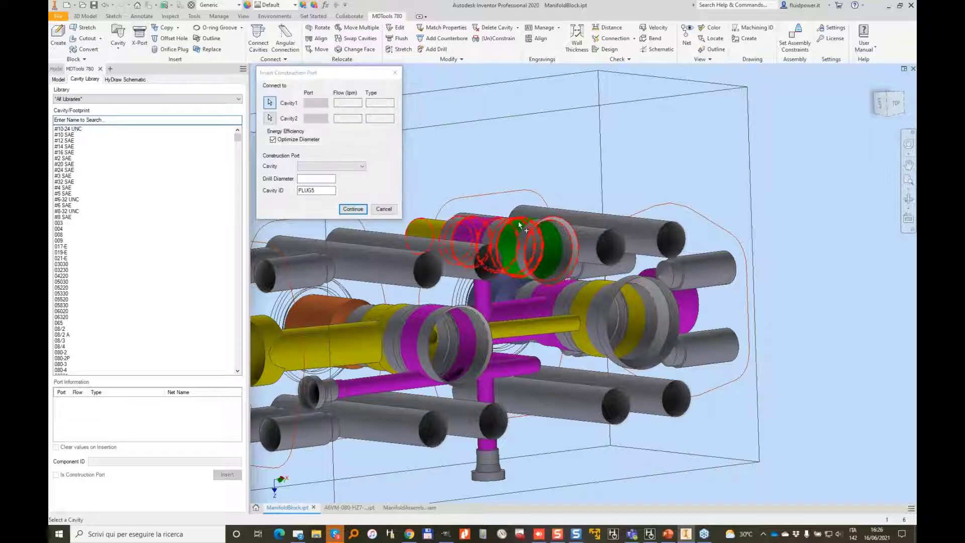
left_click(321, 102)
left_click(318, 123)
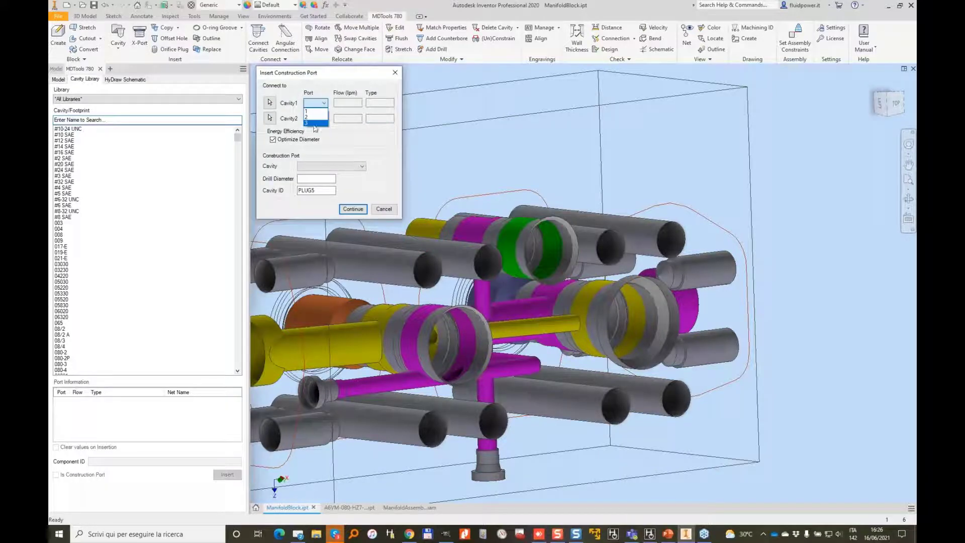
left_click(329, 166)
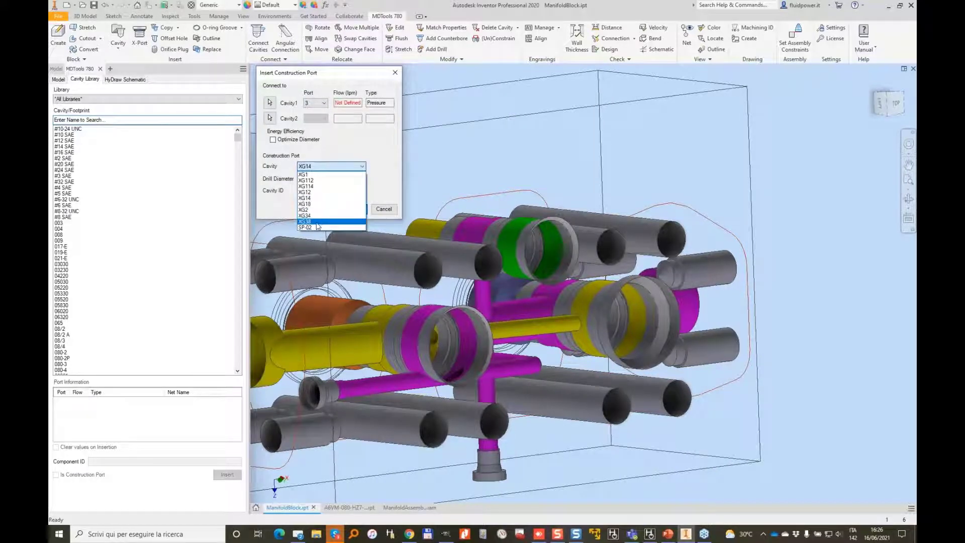
left_click(316, 224)
left_click(574, 145)
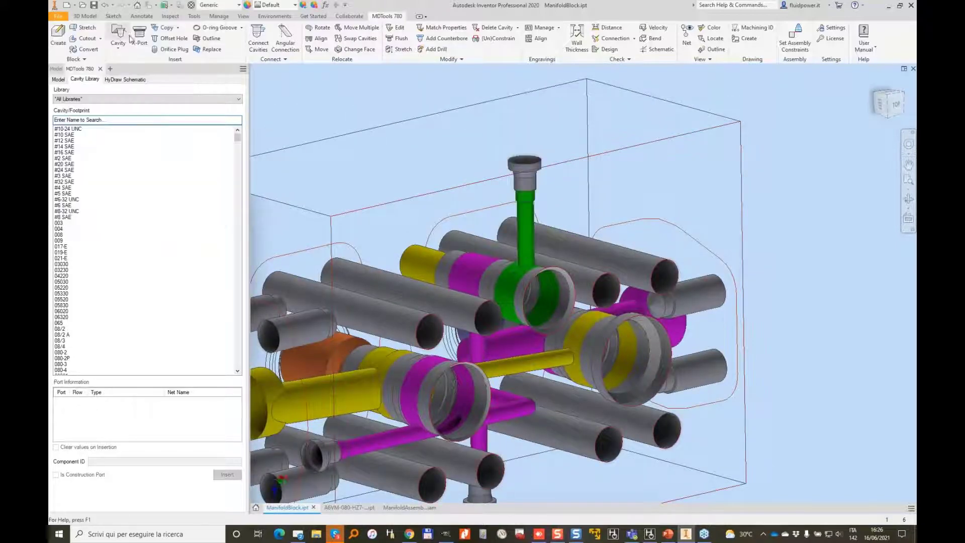
Step: Define a second construction port connected to the new vertical green drilling, using construction cavity XG18
left_click(140, 36)
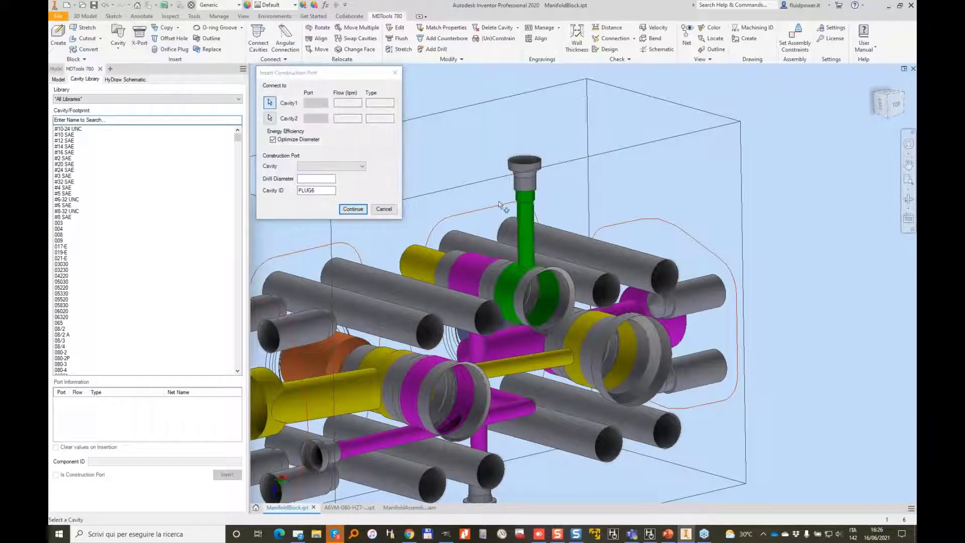
left_click(528, 229)
left_click(332, 166)
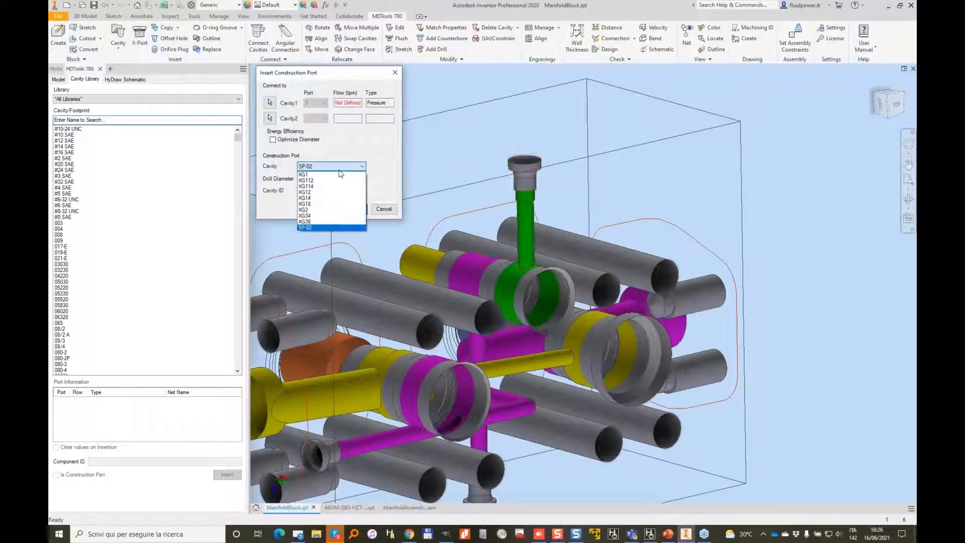
left_click(312, 204)
left_click(360, 210)
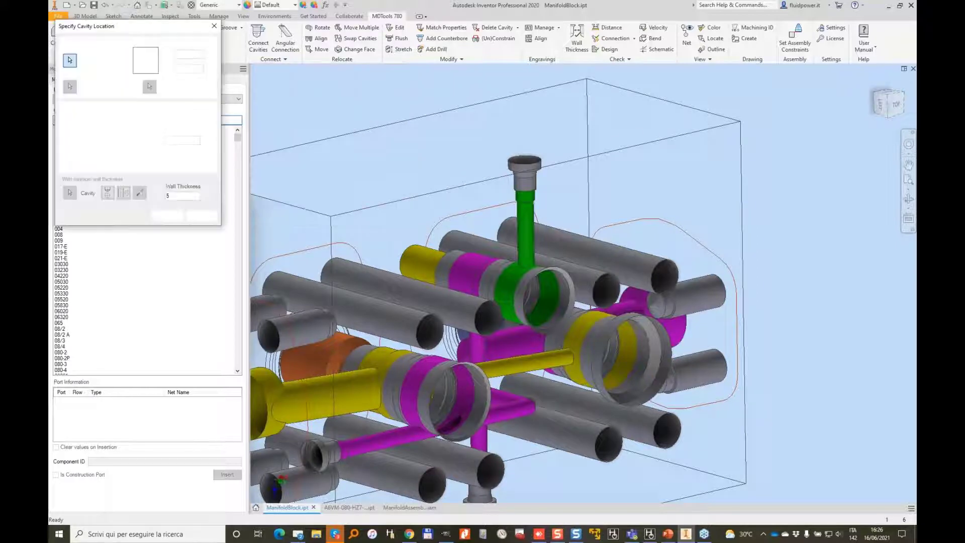
Step: Place the XG18 port on the cartridge valve face, shifted about 26 mm along Y above the shuttle valve cavity
left_click(543, 282)
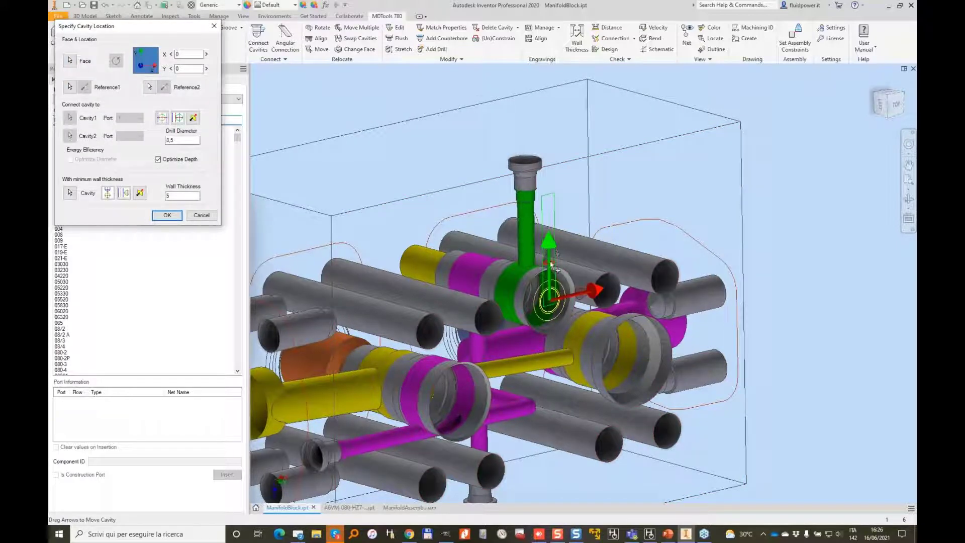
left_click_drag(551, 265, 560, 195)
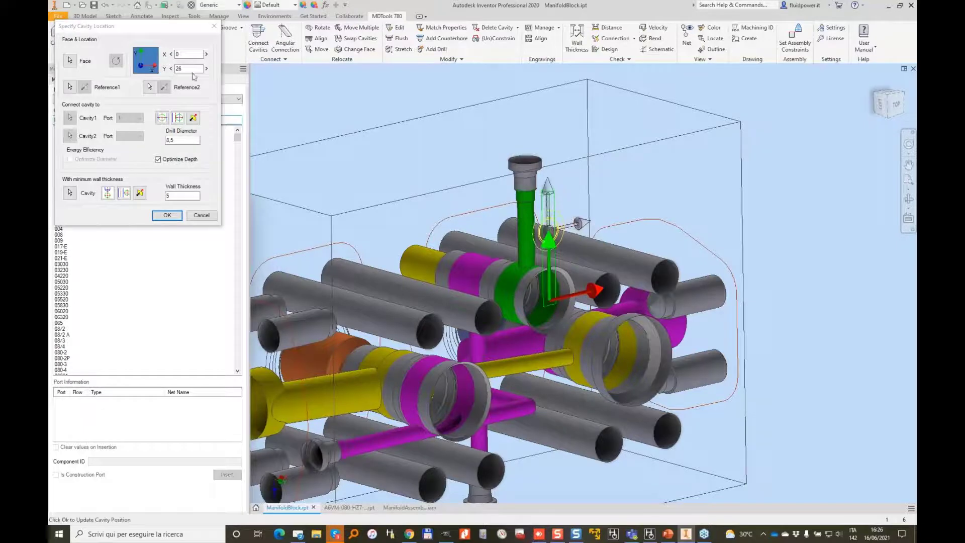
left_click(171, 69)
Step: Edit the XG18 construction port's cavity dimensions, setting the depth of its 15 mm spotface step to 1 mm
middle_click_drag(570, 189, 608, 131, "shift")
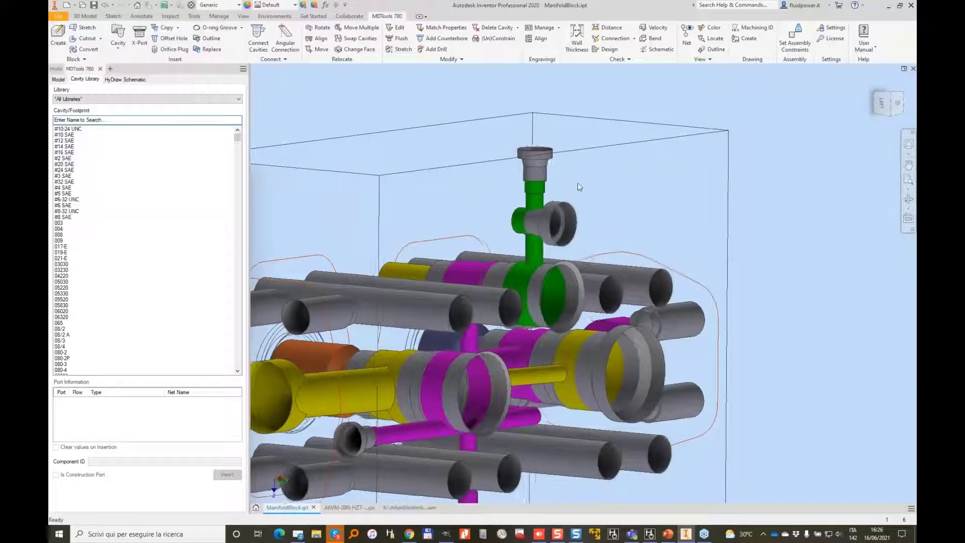
middle_click_drag(577, 183, 527, 183, "shift")
left_click_drag(527, 183, 598, 185, "shift")
middle_click_drag(598, 185, 552, 170, "shift")
left_click(552, 170)
left_click(565, 156)
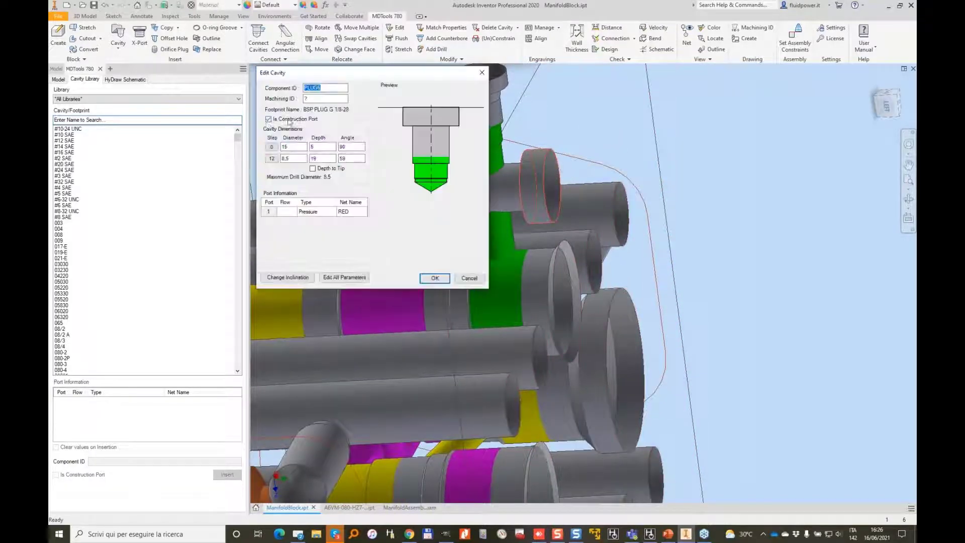
left_click(439, 279)
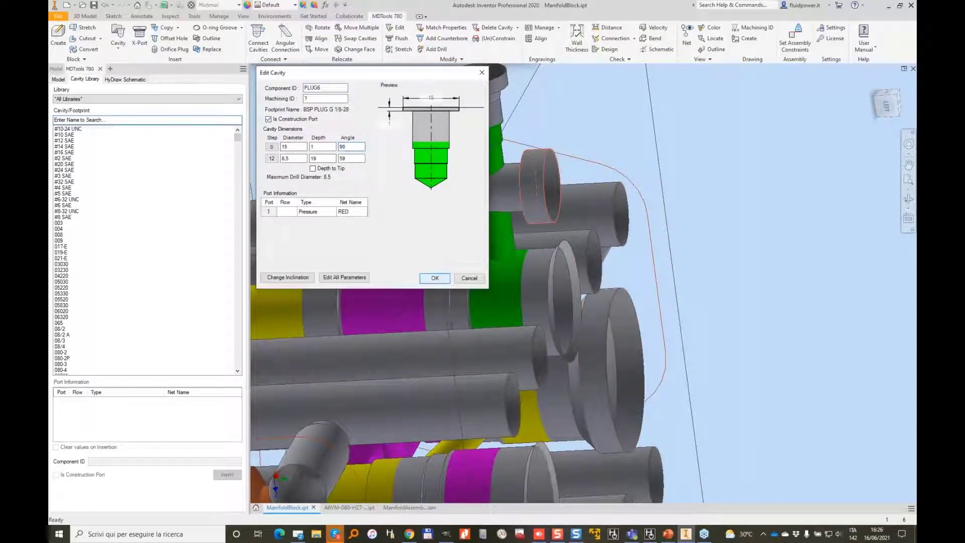
Step: Insert an M6x1 orifice plug merged with the XG18 construction port, setting its port 1 net name to NG6-P
middle_click_drag(646, 221, 562, 240, "shift")
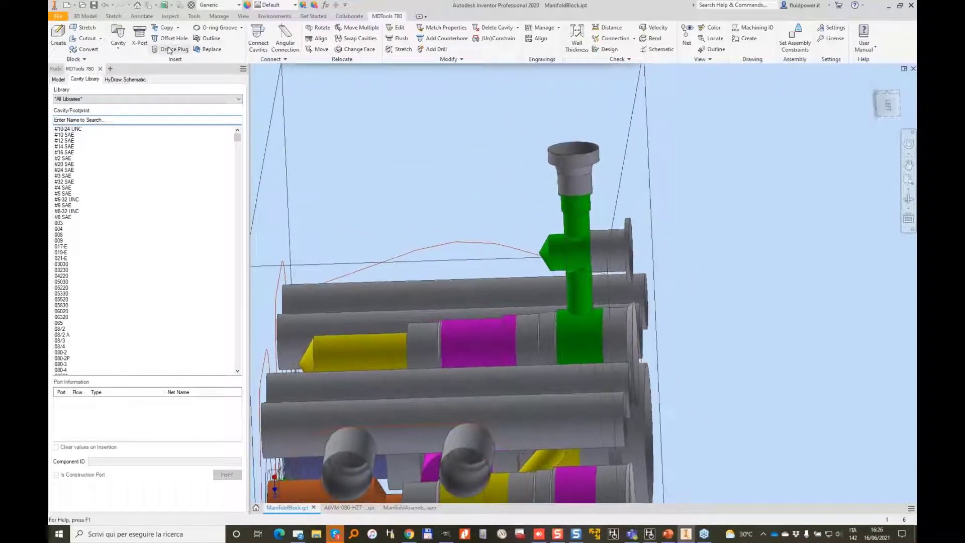
left_click(170, 50)
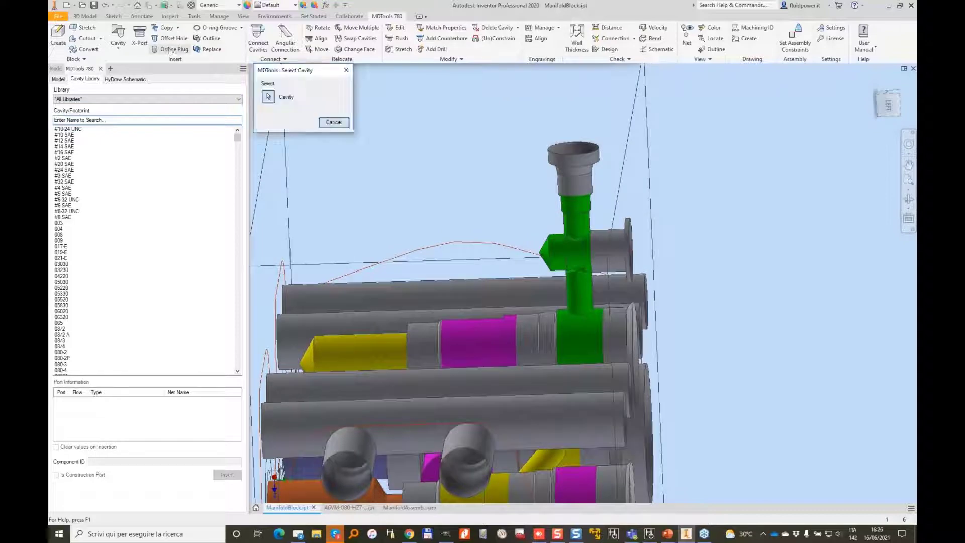
left_click(550, 251)
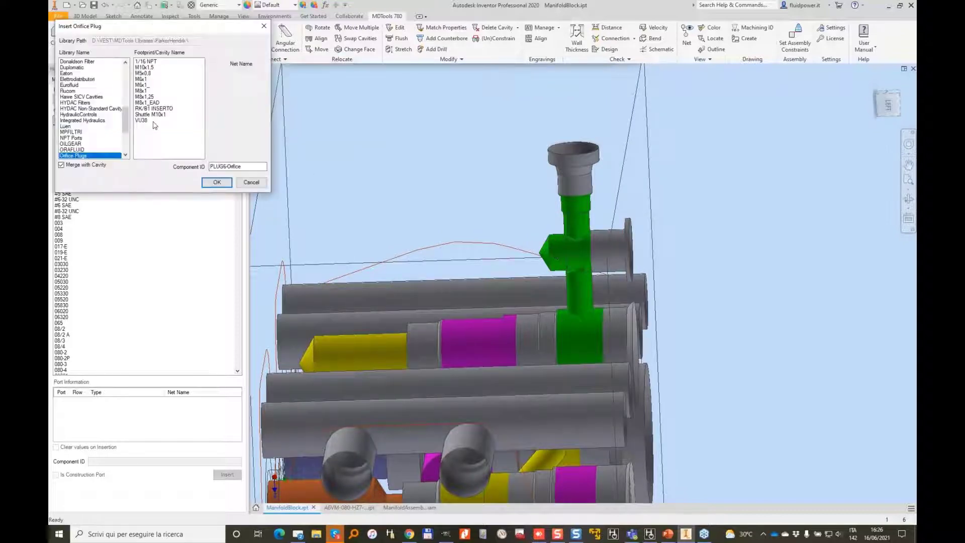
left_click(141, 79)
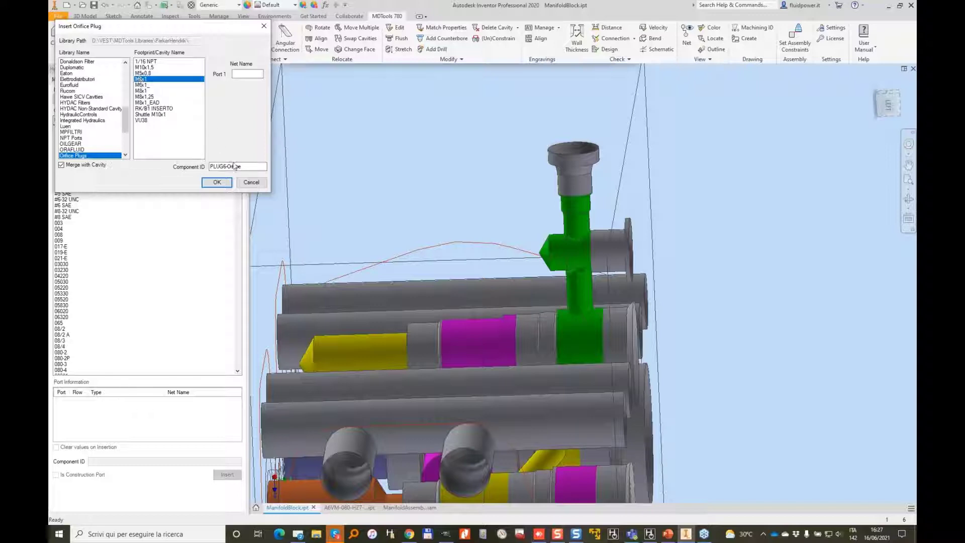
left_click(248, 74)
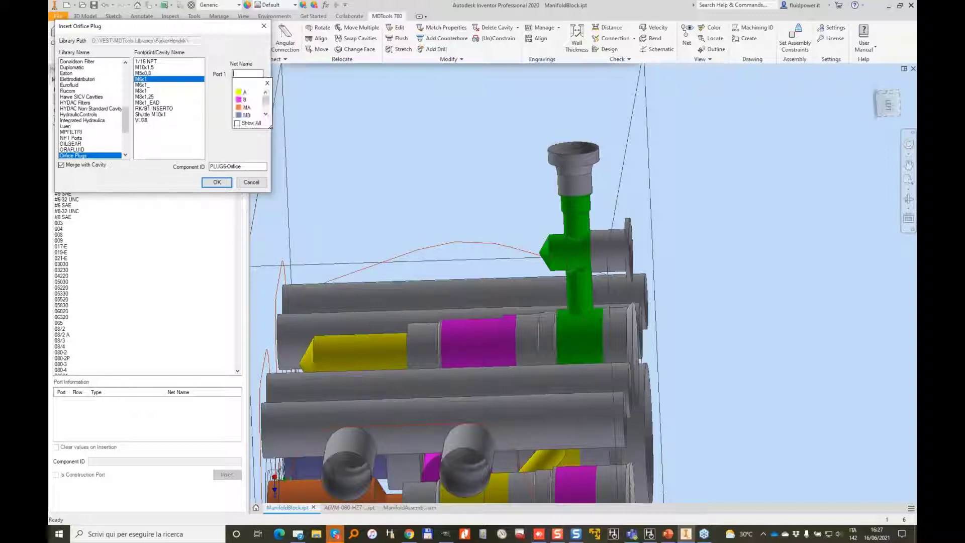
type("NG6-P")
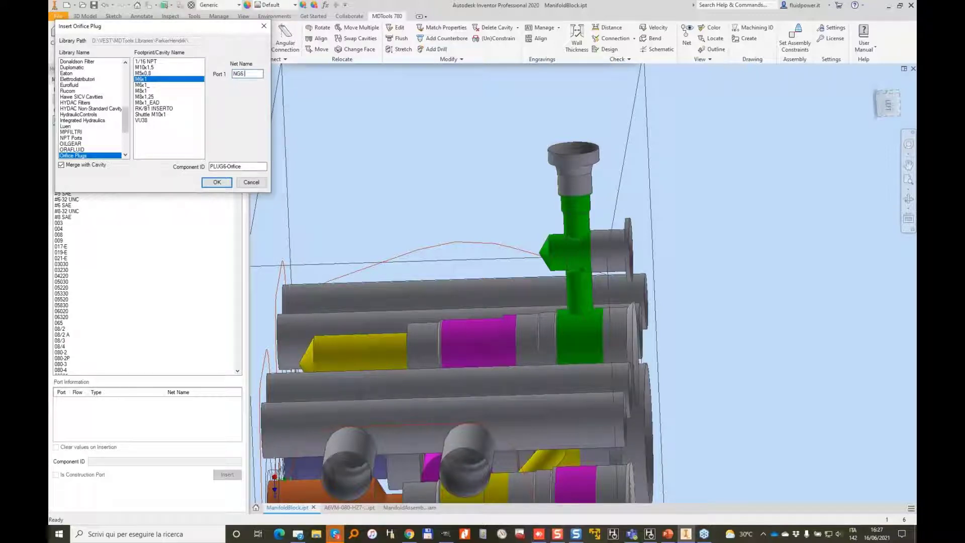
left_click(217, 183)
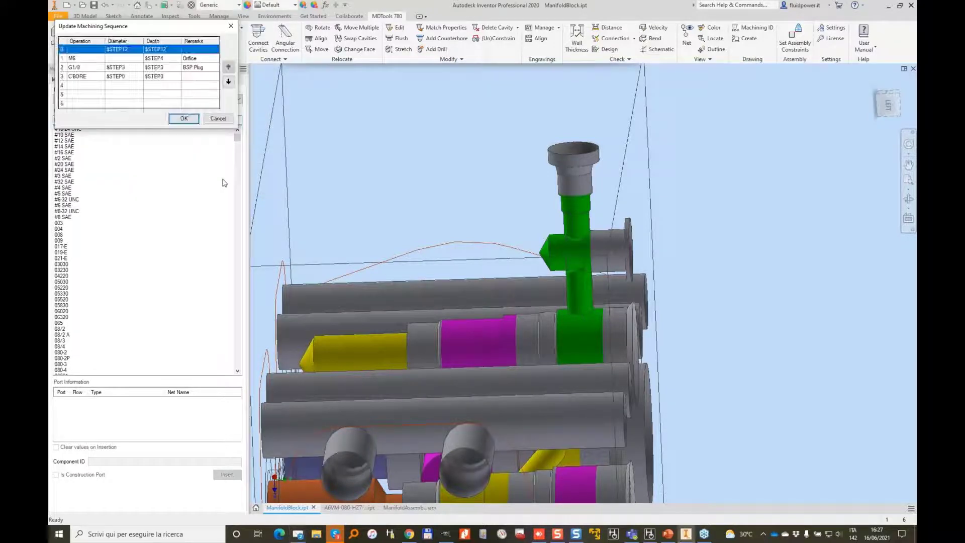
left_click(184, 119)
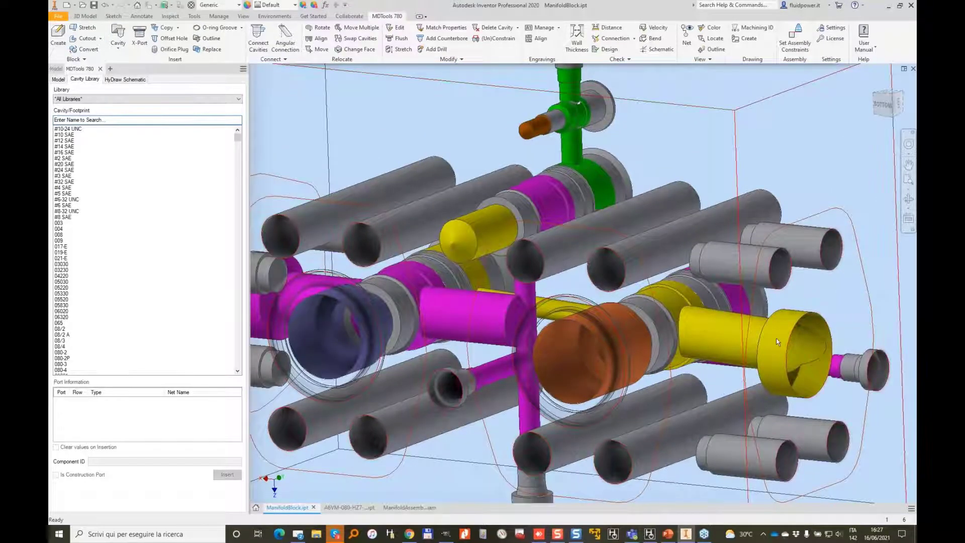
Step: Insert an SP-02 construction port on the block's upper face, connected to port 1 of the shuttle valve cavity
left_click(138, 35)
left_click(321, 103)
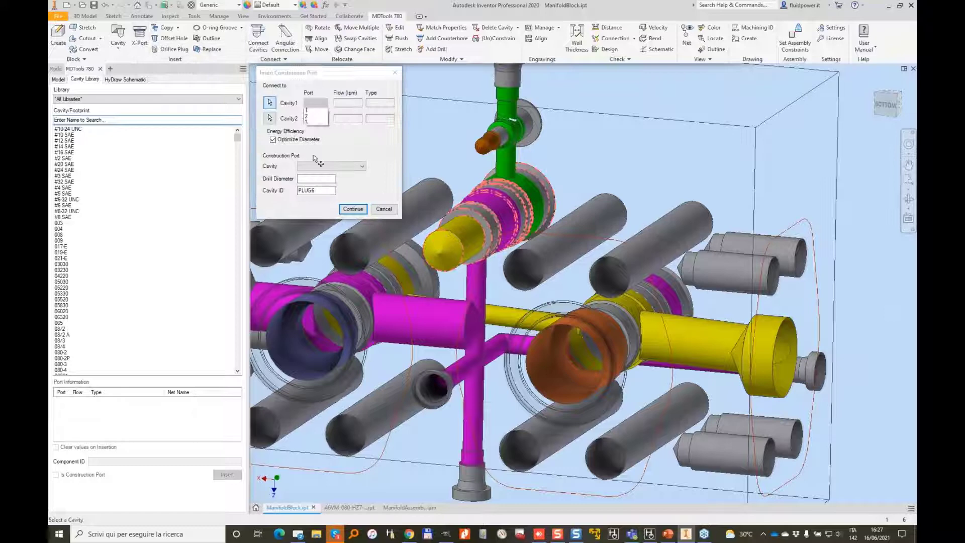
left_click(318, 111)
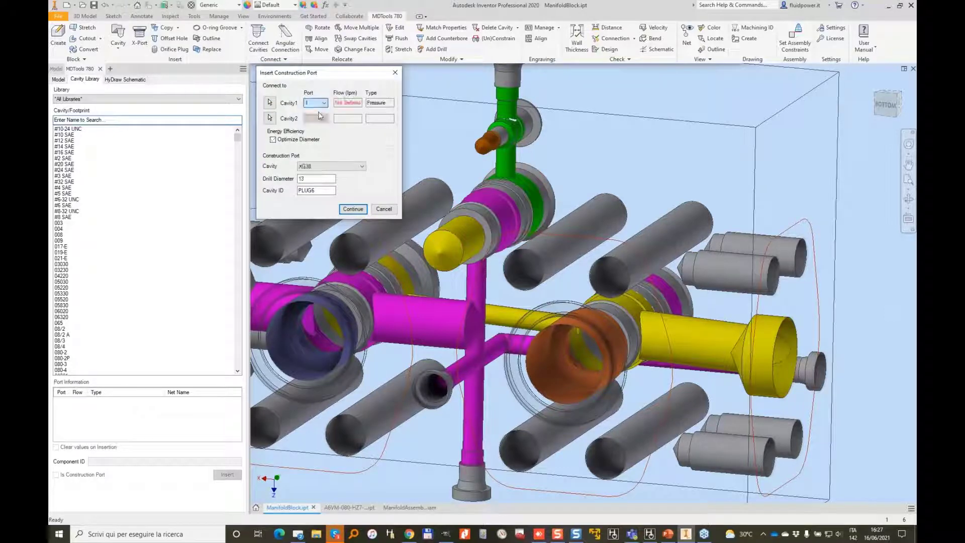
left_click(349, 166)
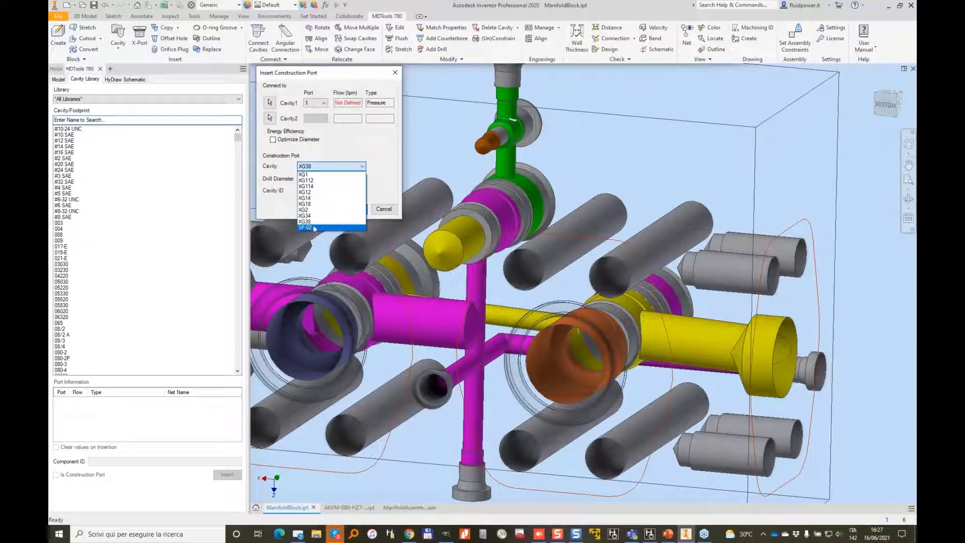
left_click(314, 228)
left_click(350, 209)
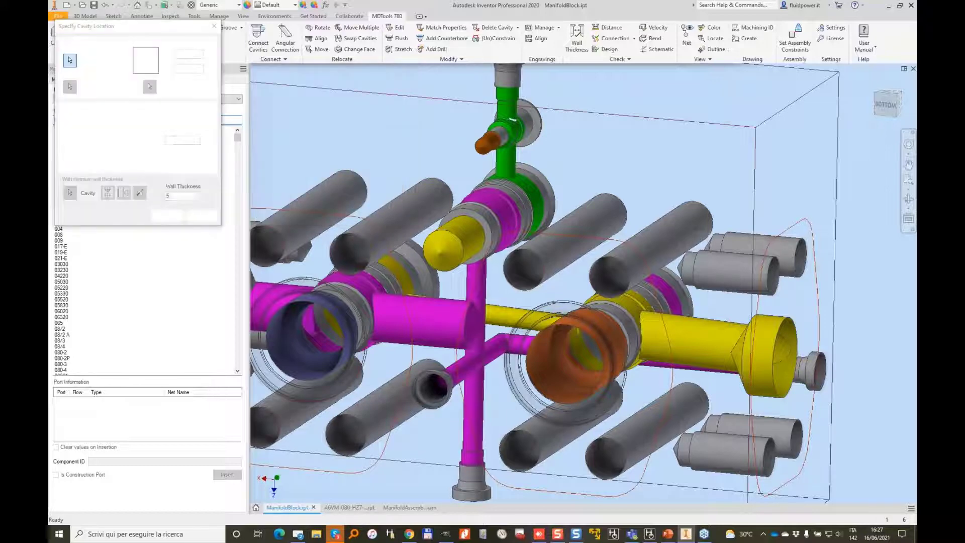
left_click(608, 82)
left_click(169, 218)
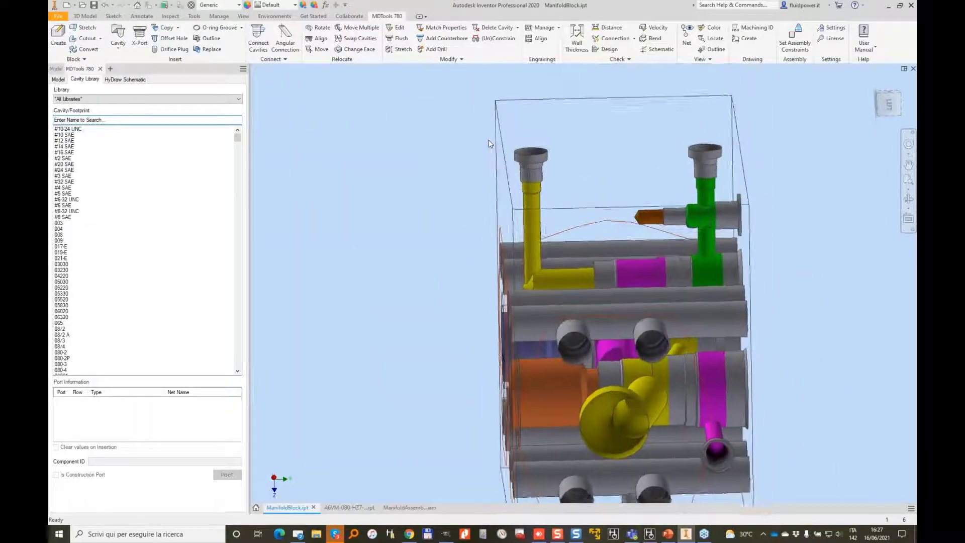
Step: Move the new yellow SP-02 port along the upper face, closer to the shuttle valve body
left_click(310, 50)
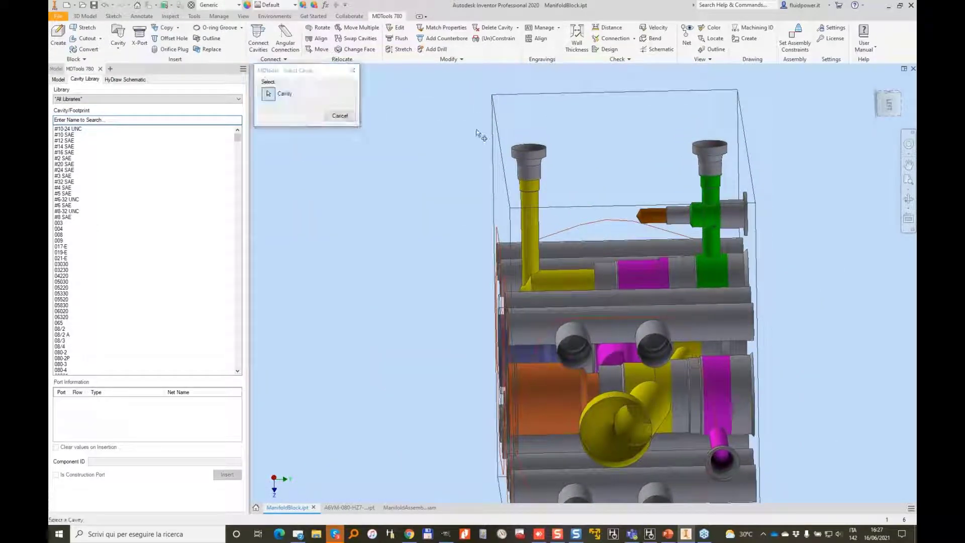
left_click(516, 160)
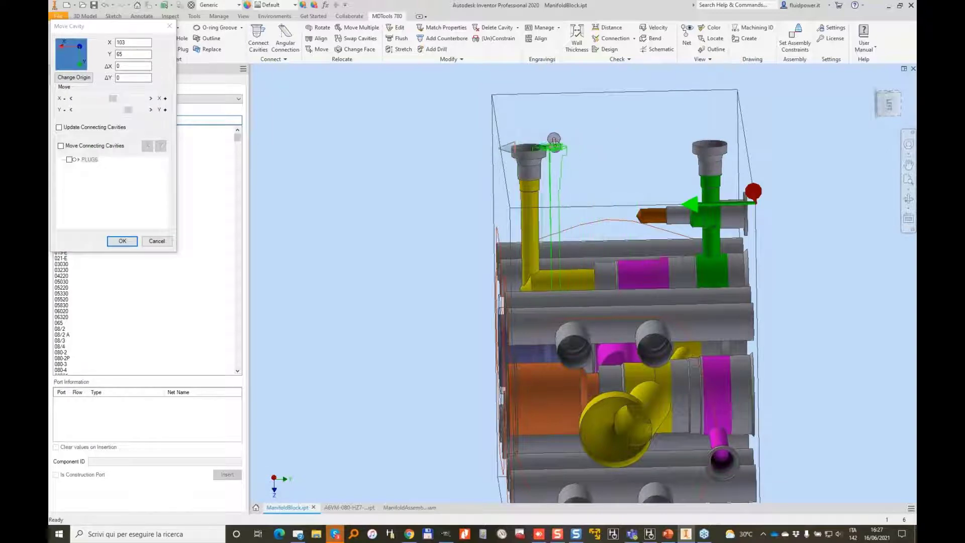
left_click_drag(553, 140, 574, 144)
left_click(122, 241)
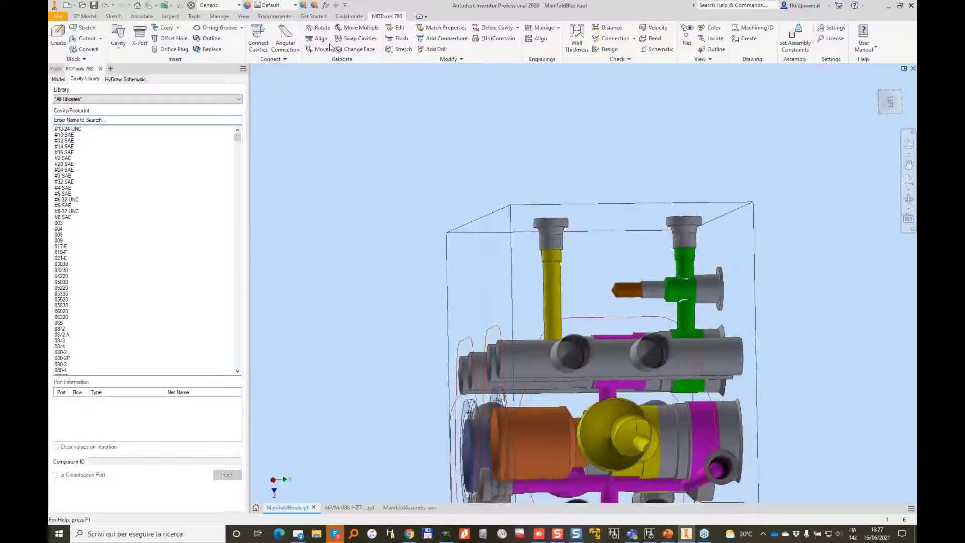
Step: Copy the yellow SP-02 port onto the end face with the large yellow flange port and connect it to the vertical yellow drilling
left_click(167, 29)
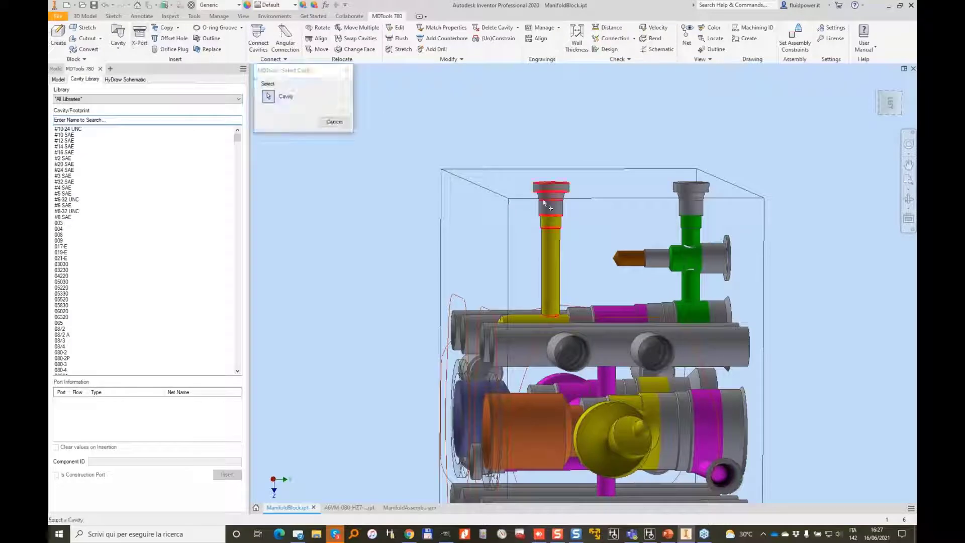
left_click(551, 208)
left_click(298, 144)
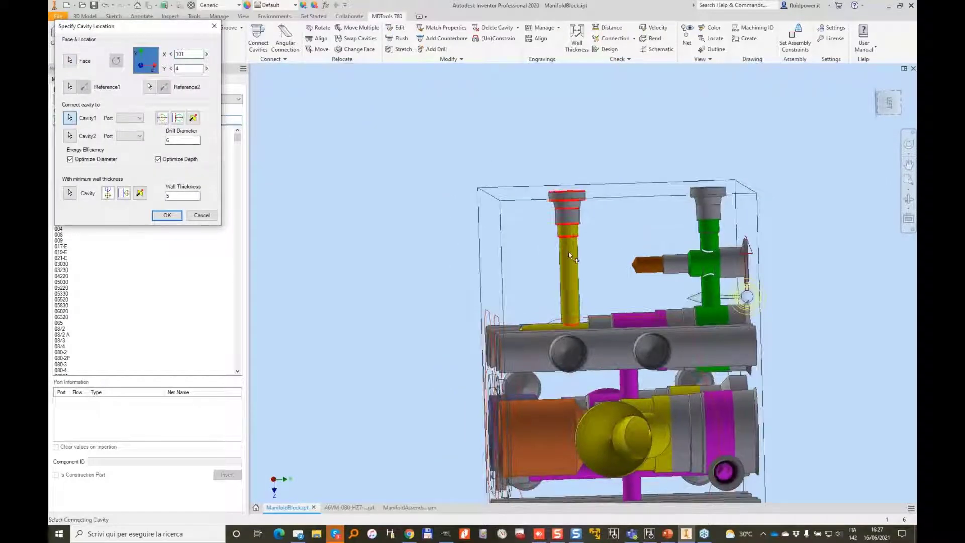
left_click(584, 350)
mouse_move(584, 306)
left_mouse_down()
mouse_move(583, 246)
mouse_move(583, 260)
left_mouse_up()
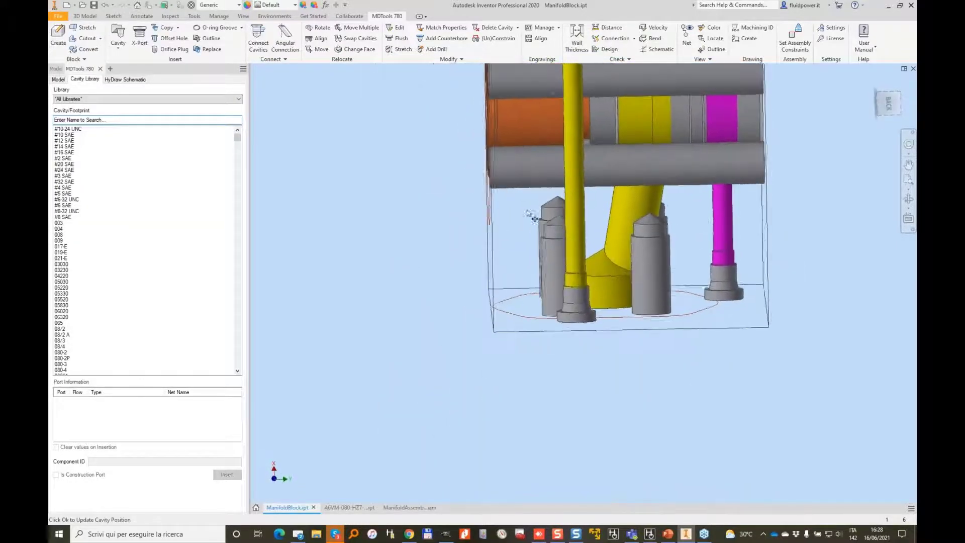
Step: Copy the SP-02 port onto the upper face to link the horizontal yellow drilling with the large yellow flange port
left_click(160, 30)
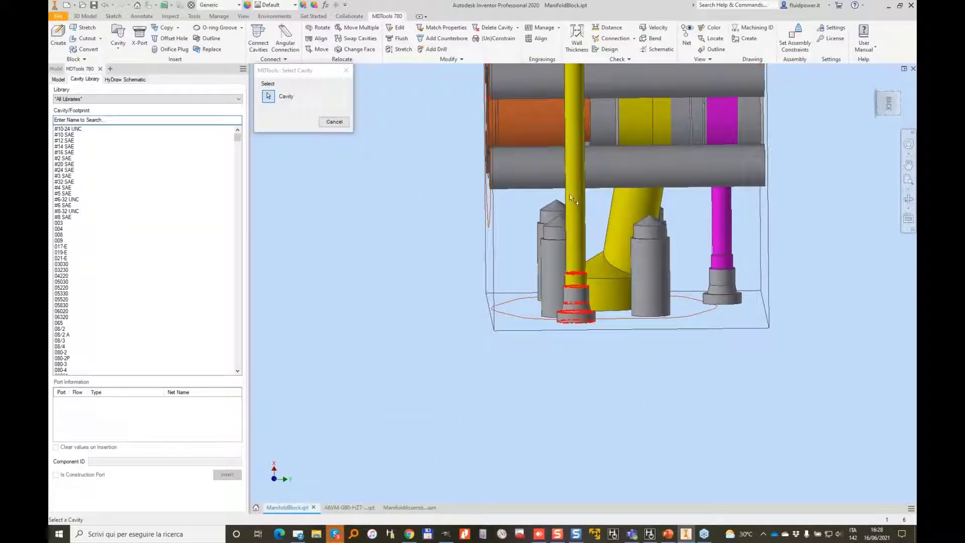
left_click(572, 290)
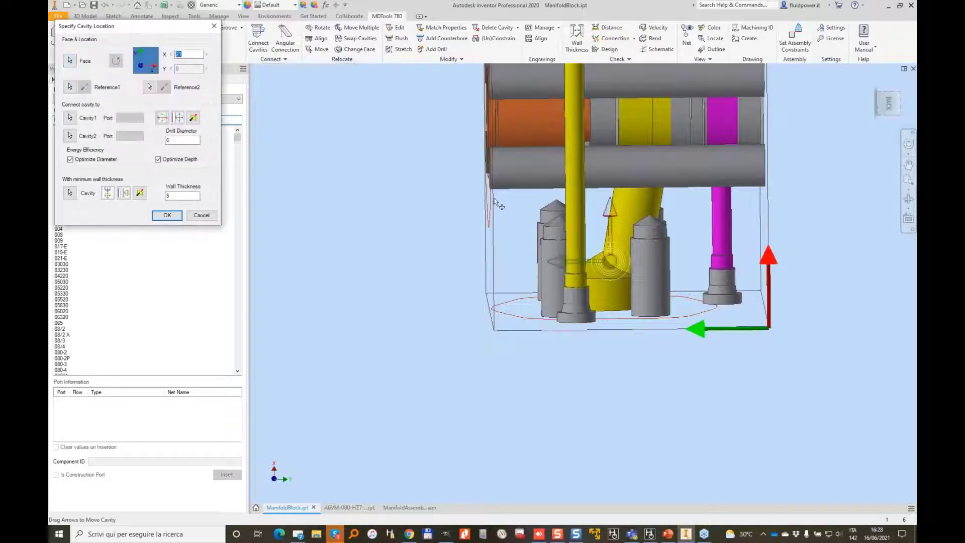
left_click(562, 299)
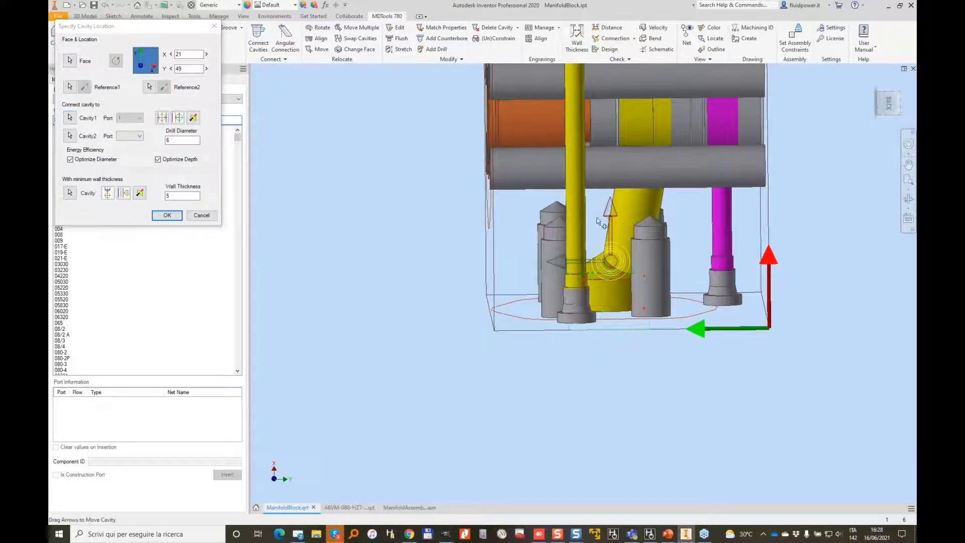
left_click(580, 235)
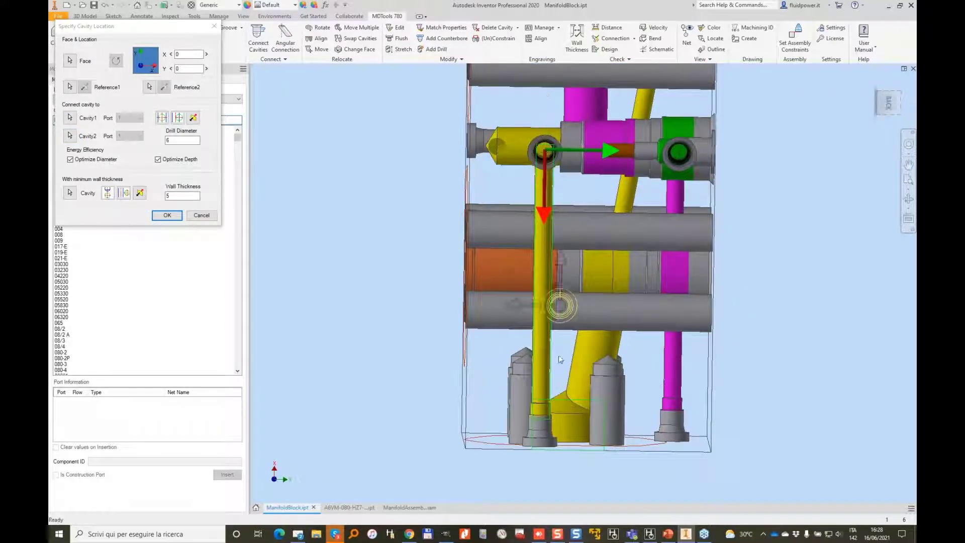
left_click(167, 215)
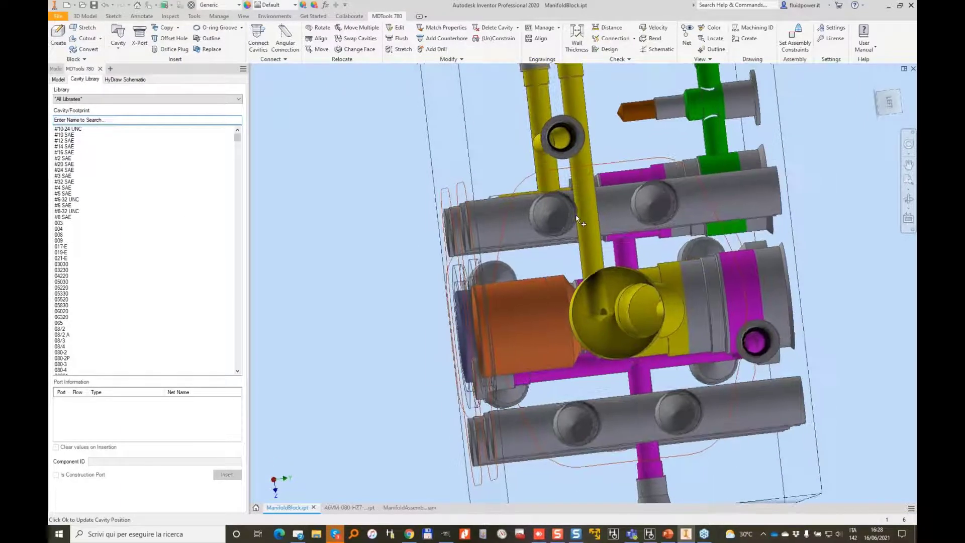
Step: Rotate the yellow flange port footprint by 20 degrees and align its vertical pilot drilling with the horizontal SP-02 port
left_click(319, 30)
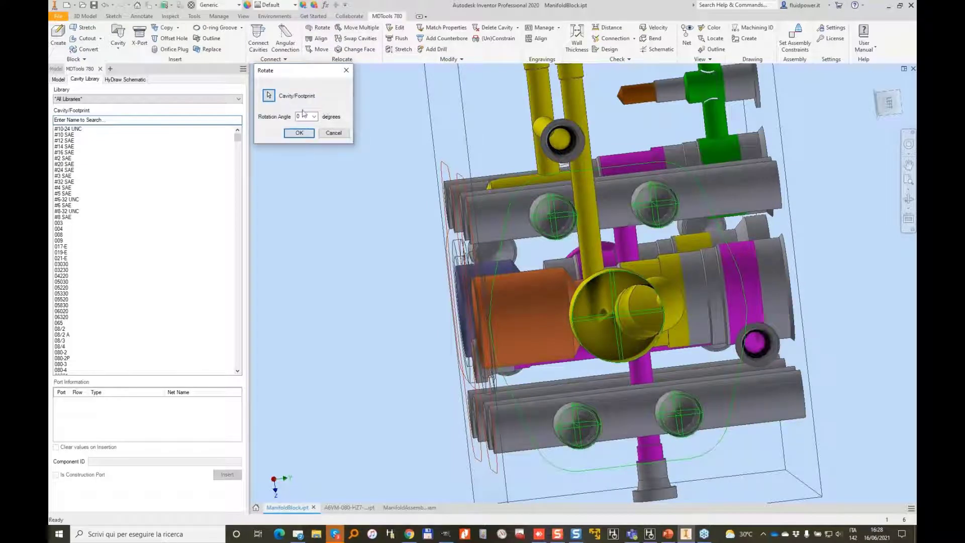
type("20")
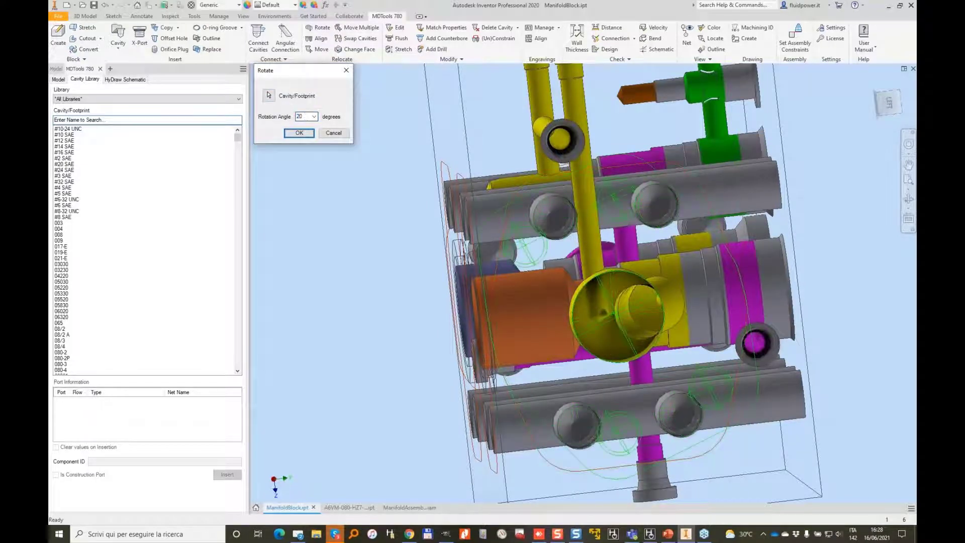
key("Return")
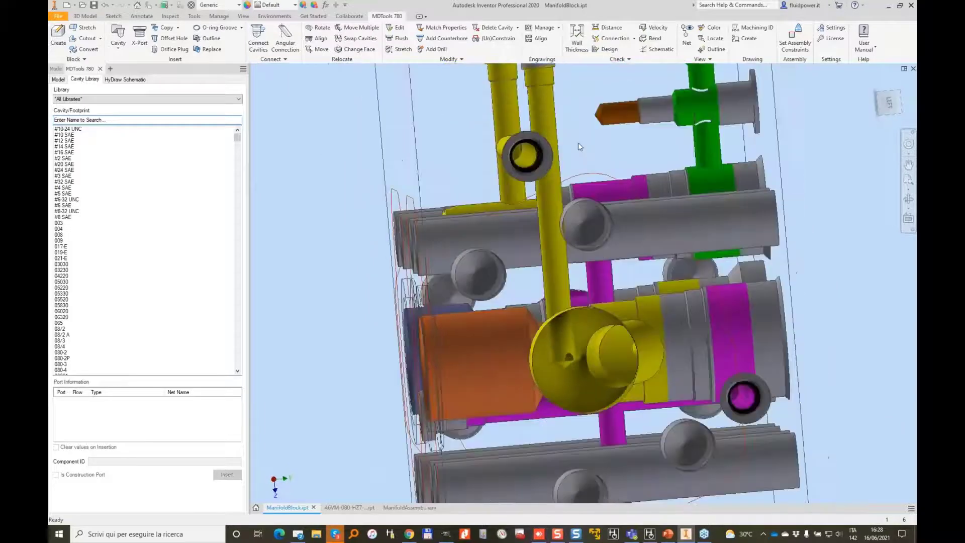
left_click(317, 38)
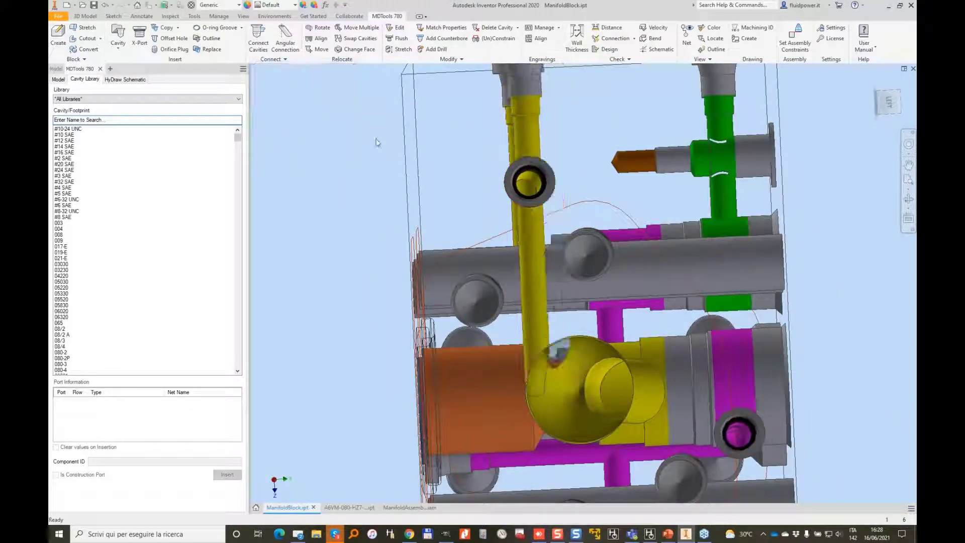
Step: Shorten the shuttle valve cavity's yellow end drill with Stretch so it ends at the vertical yellow drilling
middle_click_drag(612, 227, 565, 209, "shift")
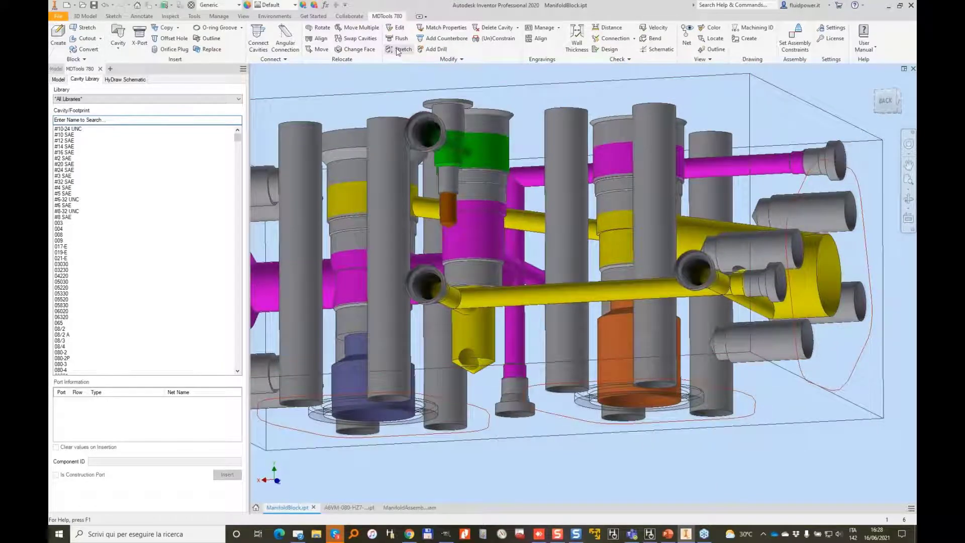
left_click(398, 52)
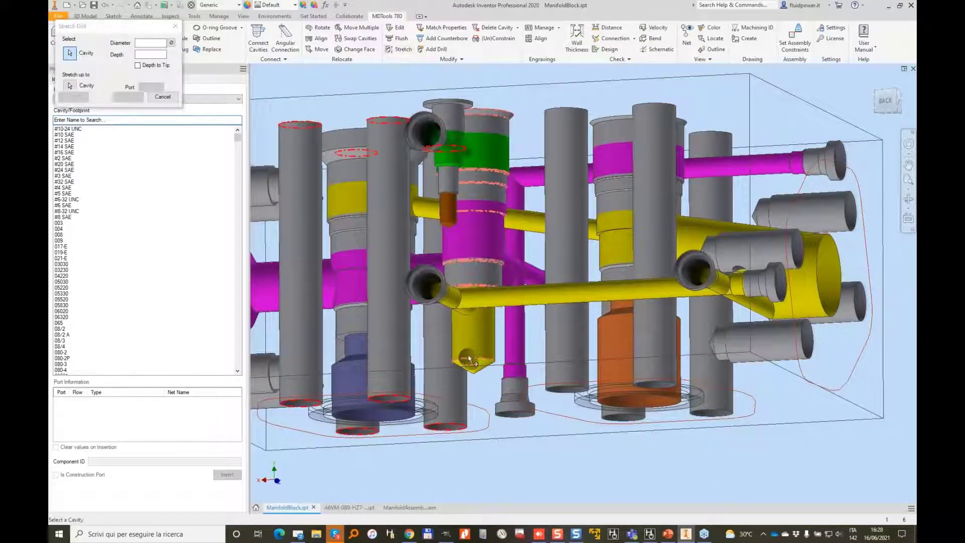
left_click(128, 142)
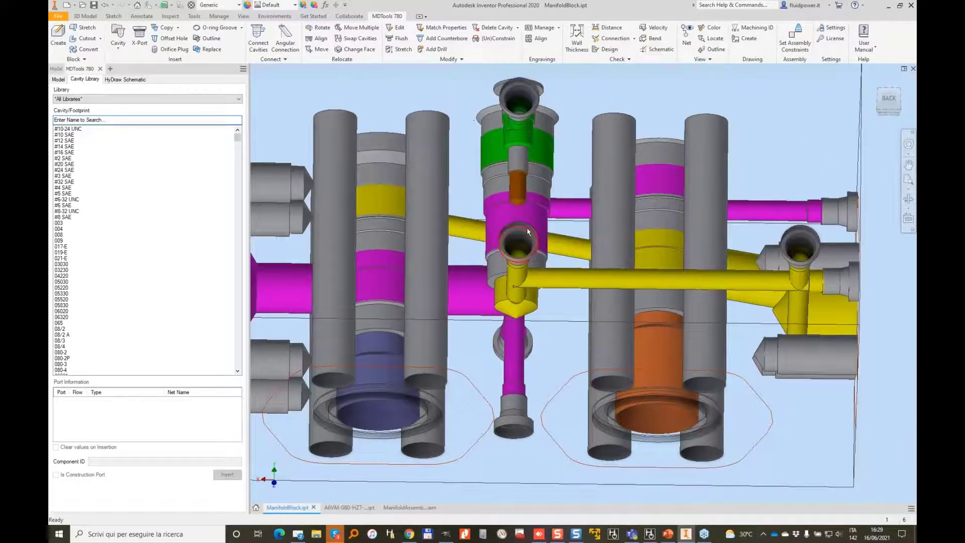
Step: Move the yellow pilot port from the back face to the front face, connect it to port 1 of the shuttle valve cavity and offset X to -6
left_click(526, 230)
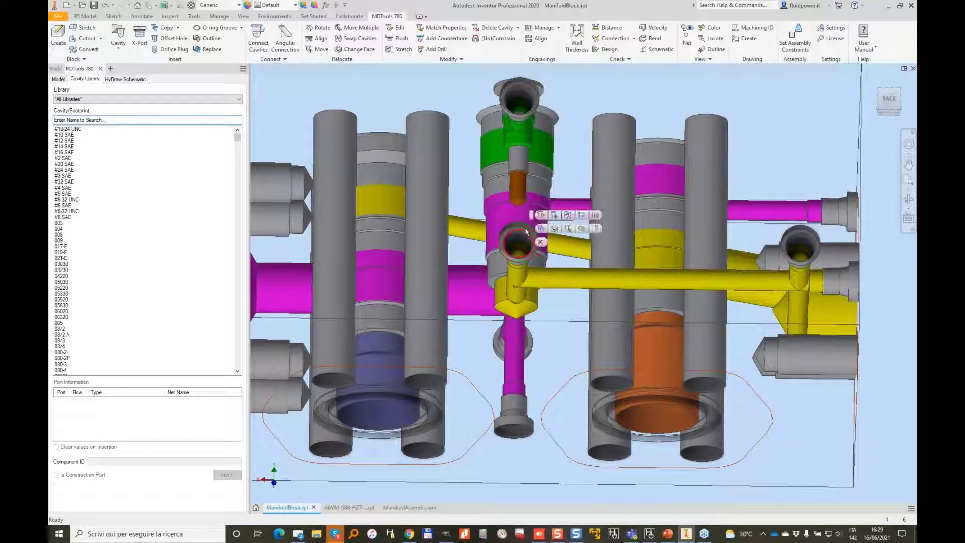
left_click(553, 230)
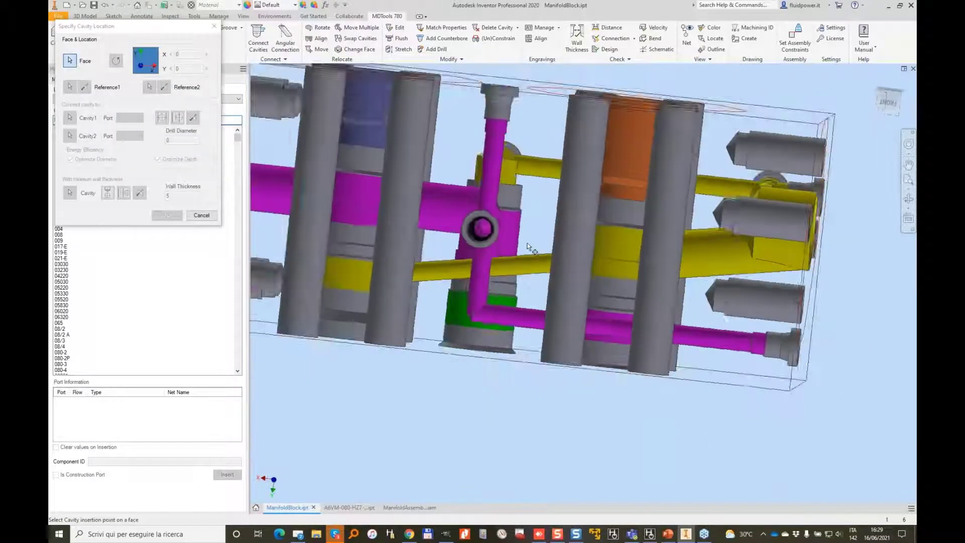
left_click(535, 173)
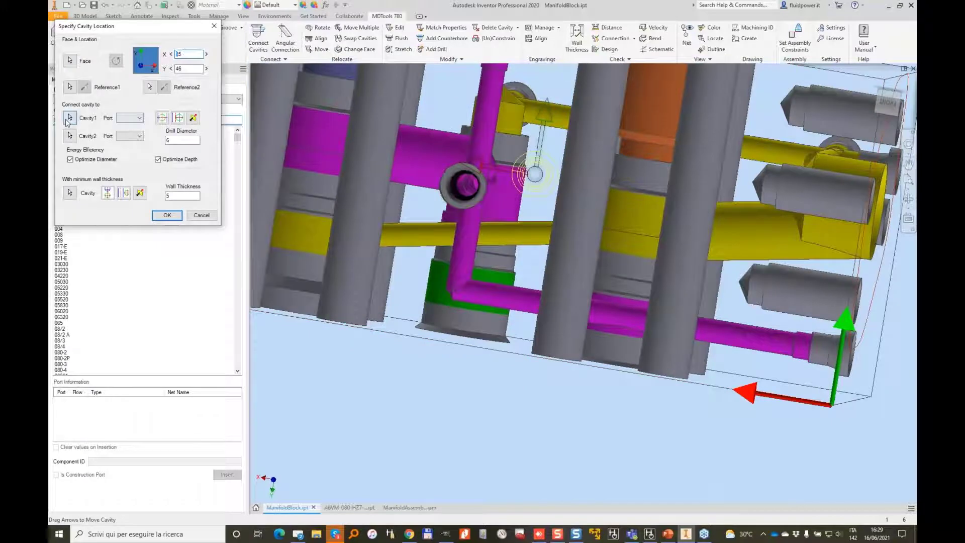
left_click(472, 114)
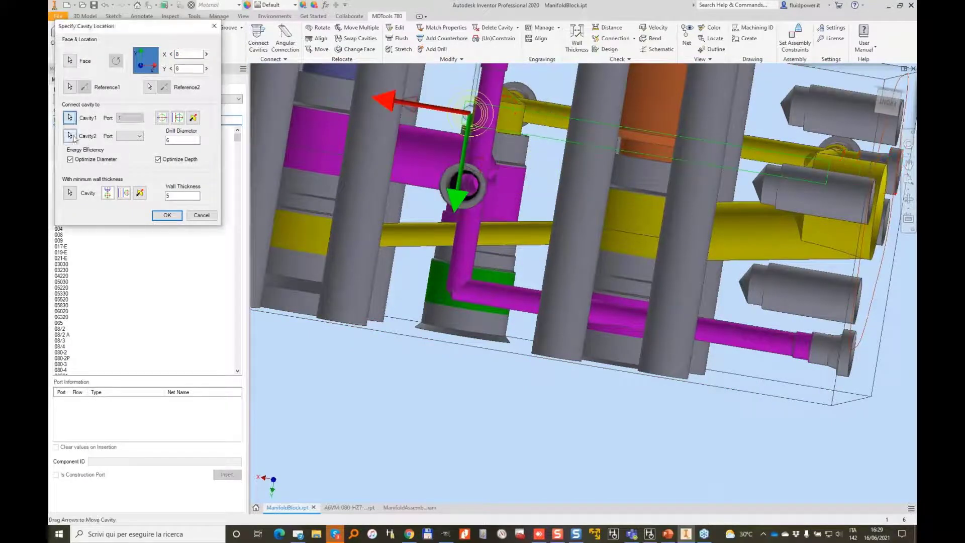
left_click(504, 151)
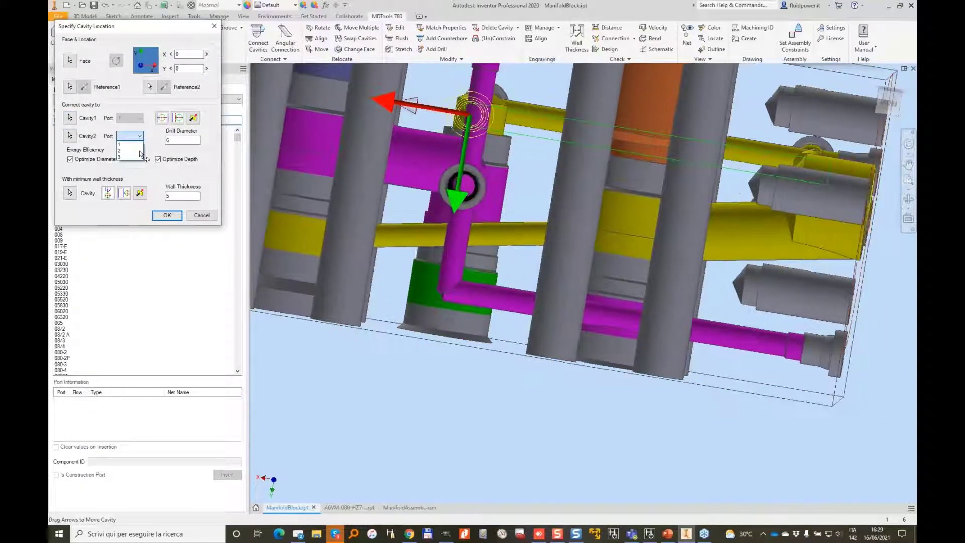
left_click(141, 148)
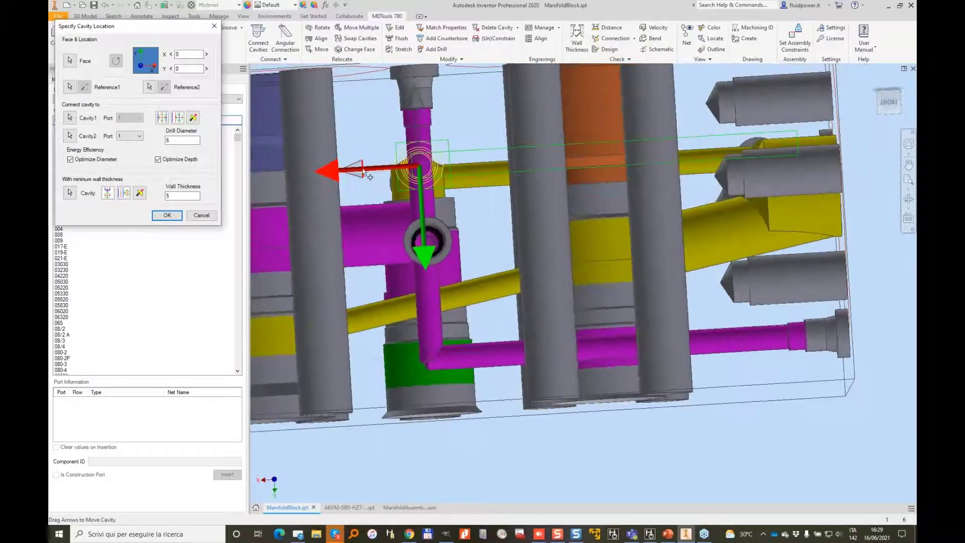
left_click_drag(365, 174, 397, 176)
left_click(167, 215)
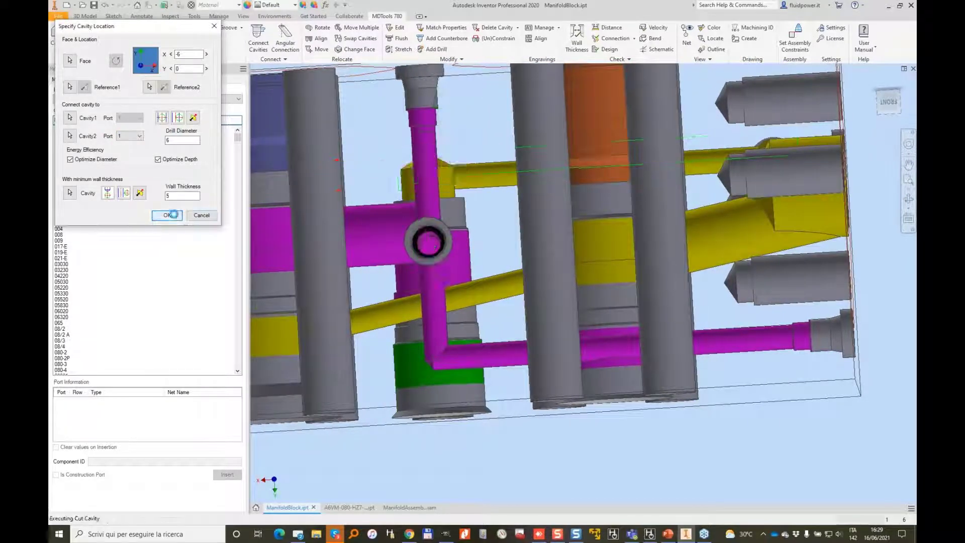
Step: Run a connection check including poor connections and examine the wrong connection between PLUG4 (B) and PLUG6 (A) in the model
middle_click_drag(445, 142, 498, 236, "shift")
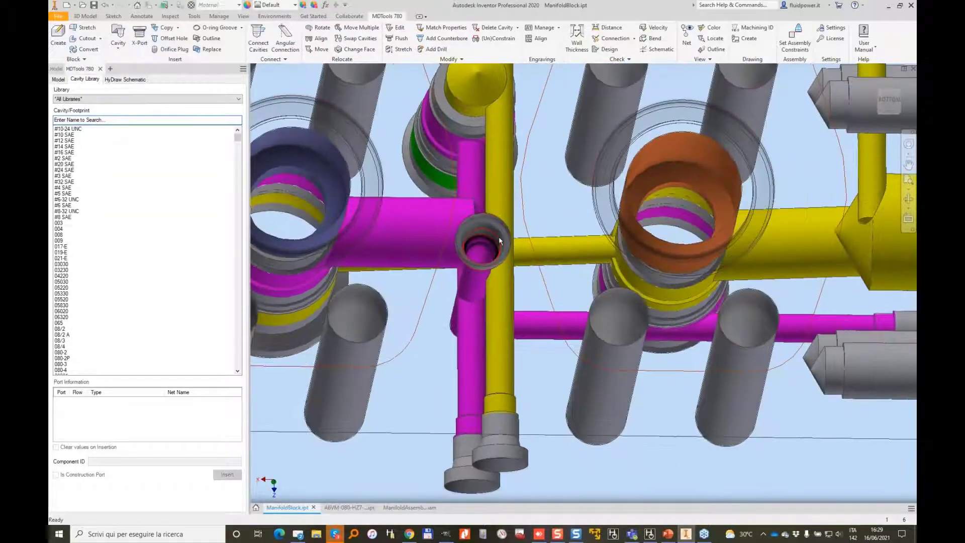
left_click(617, 39)
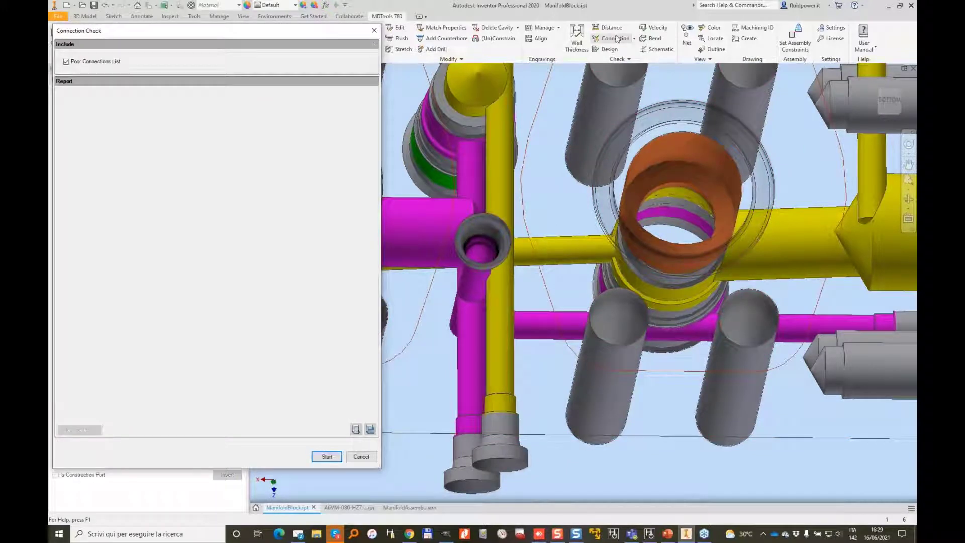
left_click(327, 456)
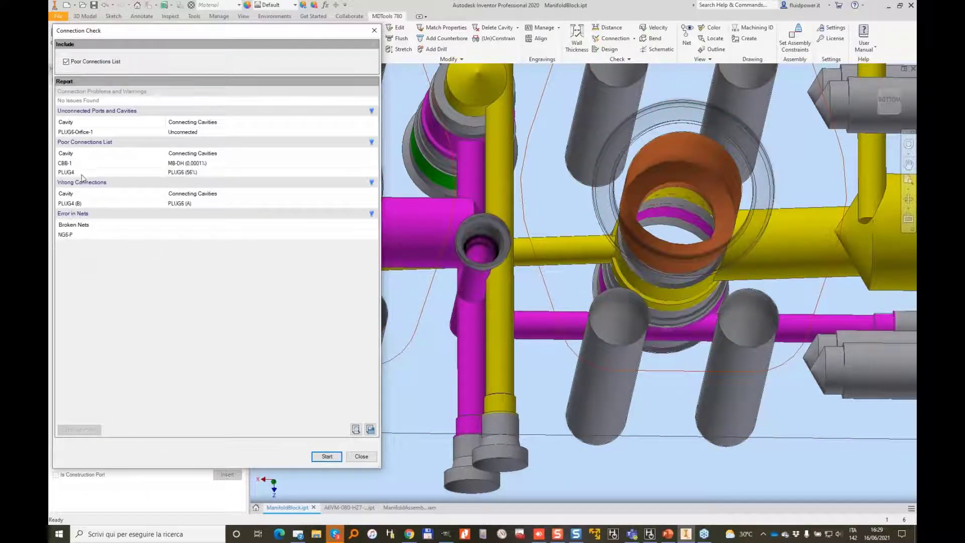
left_click(69, 206)
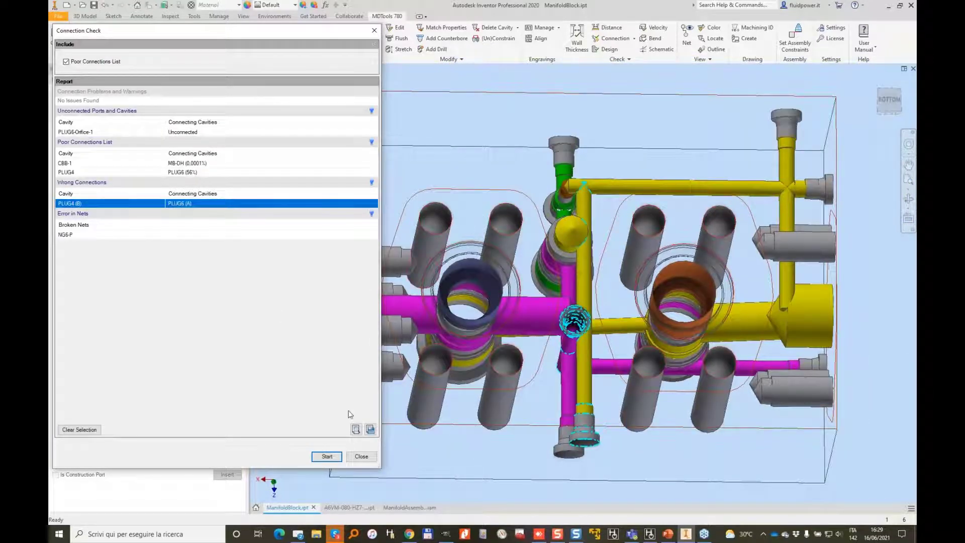
left_click(360, 457)
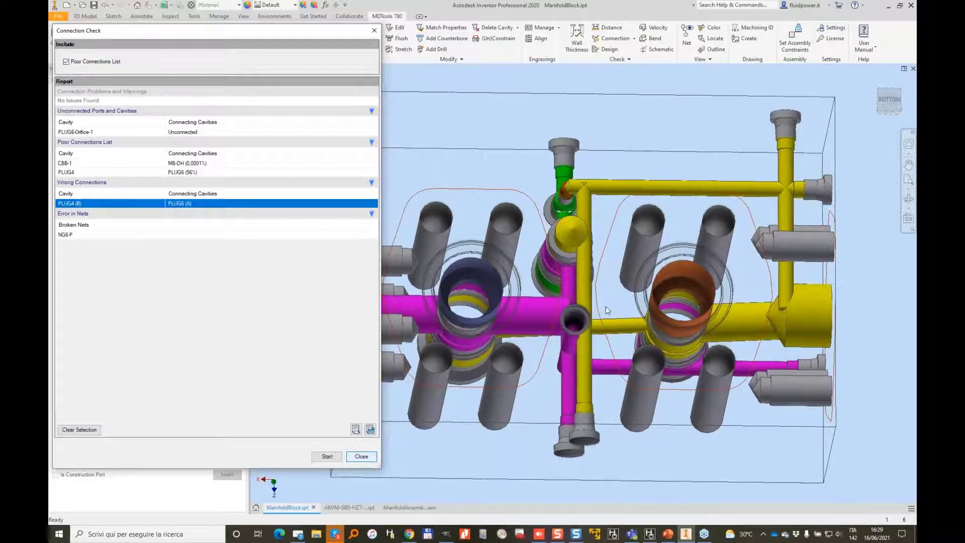
Step: Move the two magenta pilot ports together by 4 in X, away from the adjacent yellow drilling
left_click(357, 28)
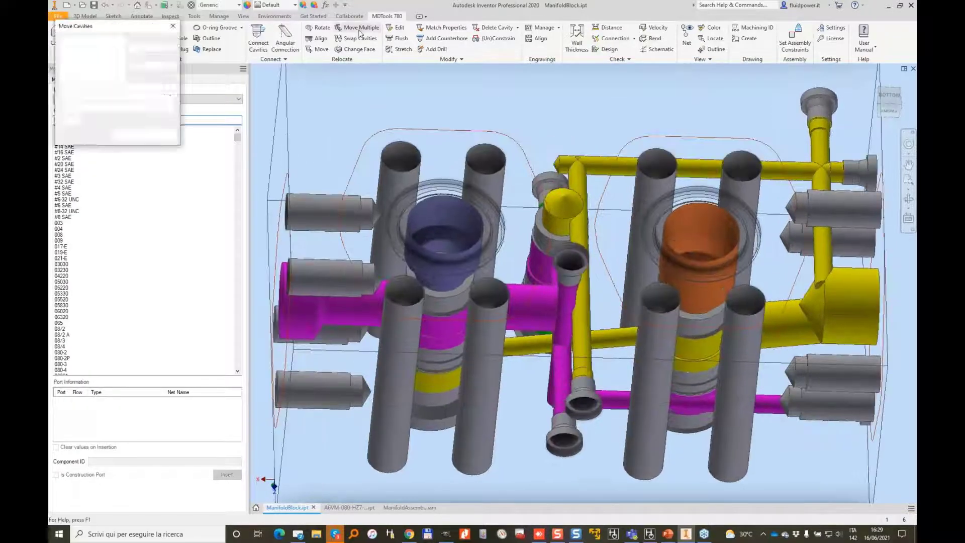
left_click(557, 435)
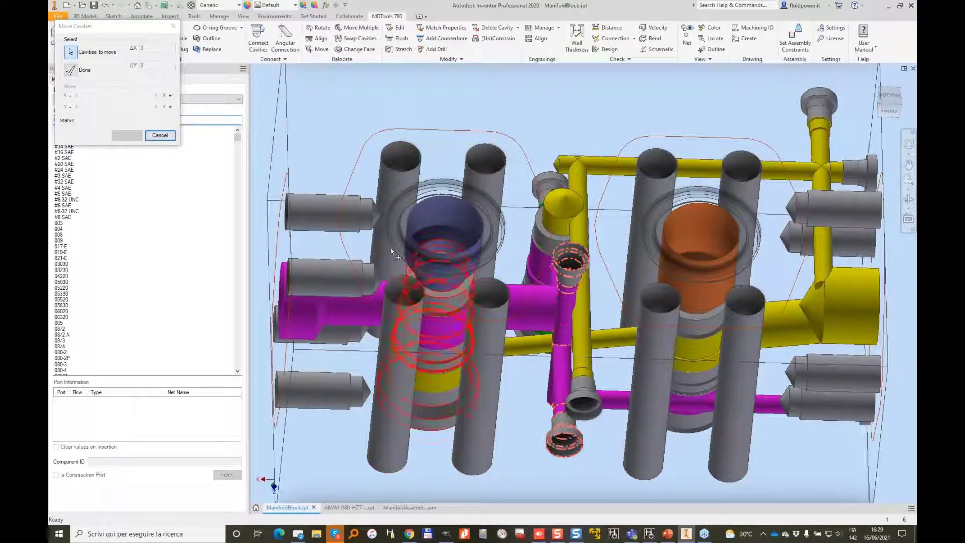
left_click(71, 71)
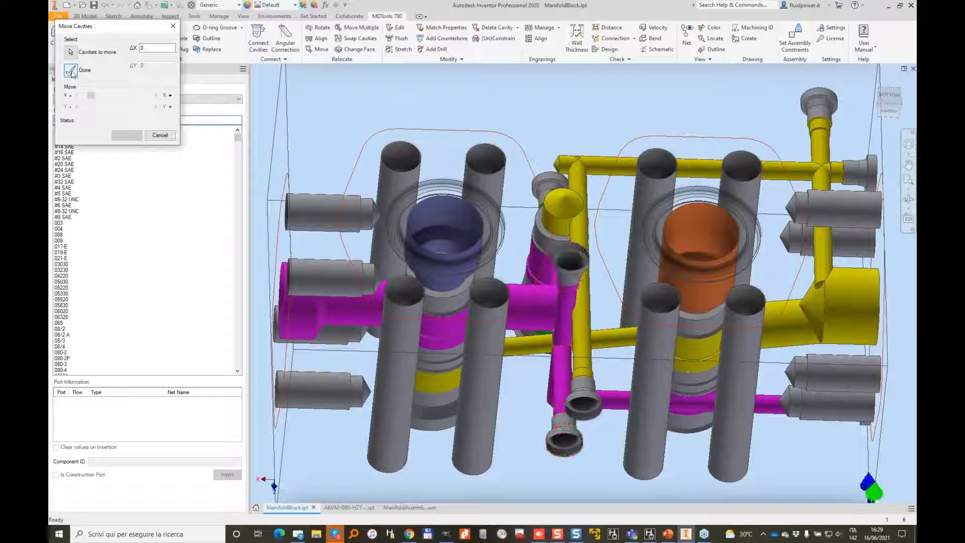
left_click(156, 95)
left_click(155, 95)
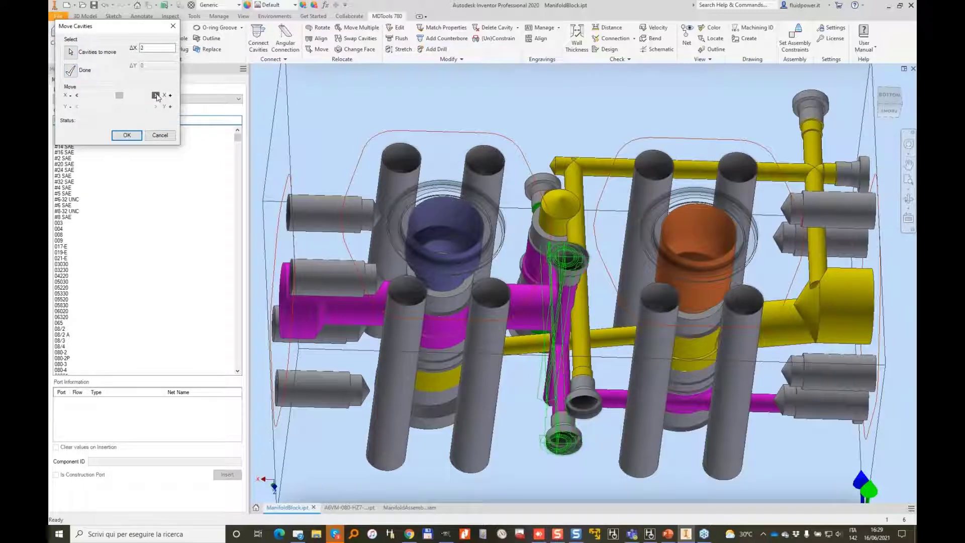
left_click(156, 95)
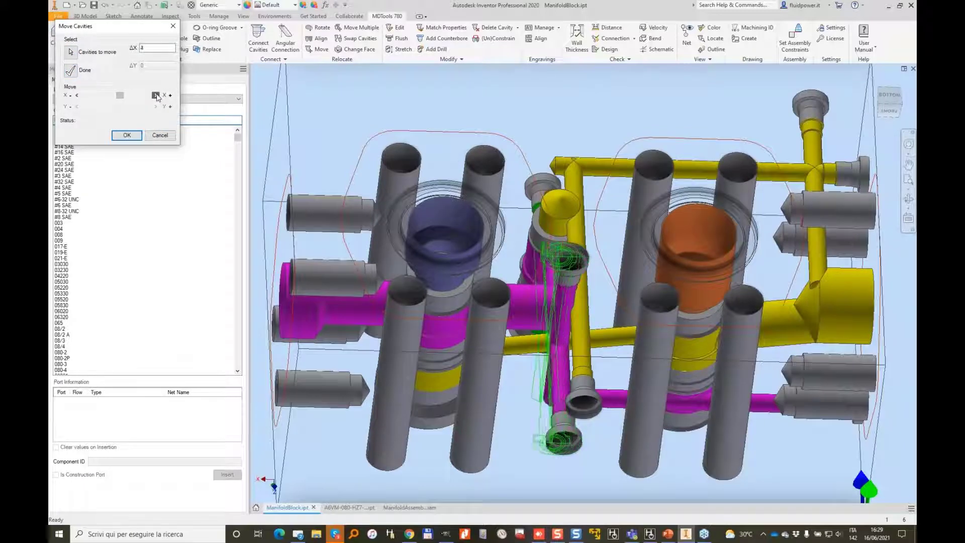
left_click(138, 135)
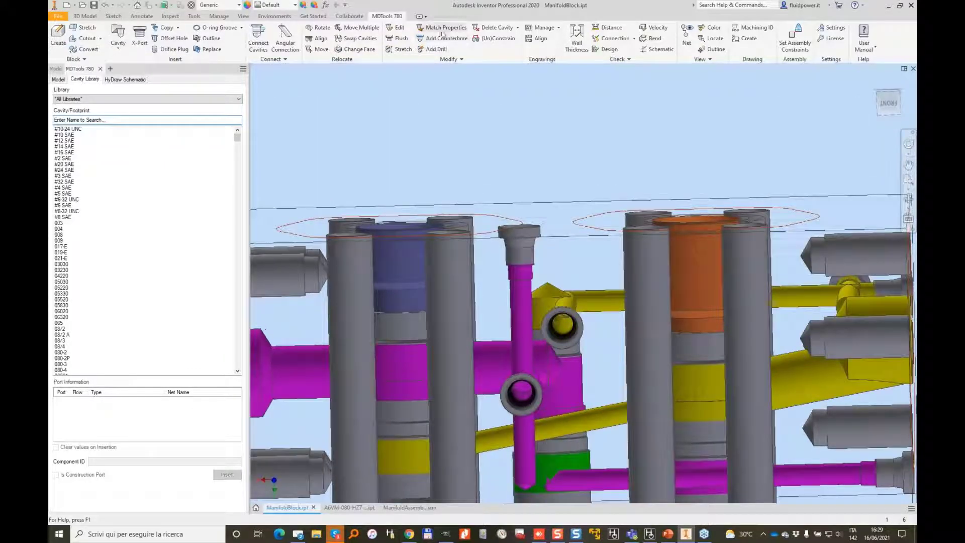
Step: Extend the long horizontal magenta drilling with Connect Cavities so it meets the moved vertical magenta drilling
left_click(258, 37)
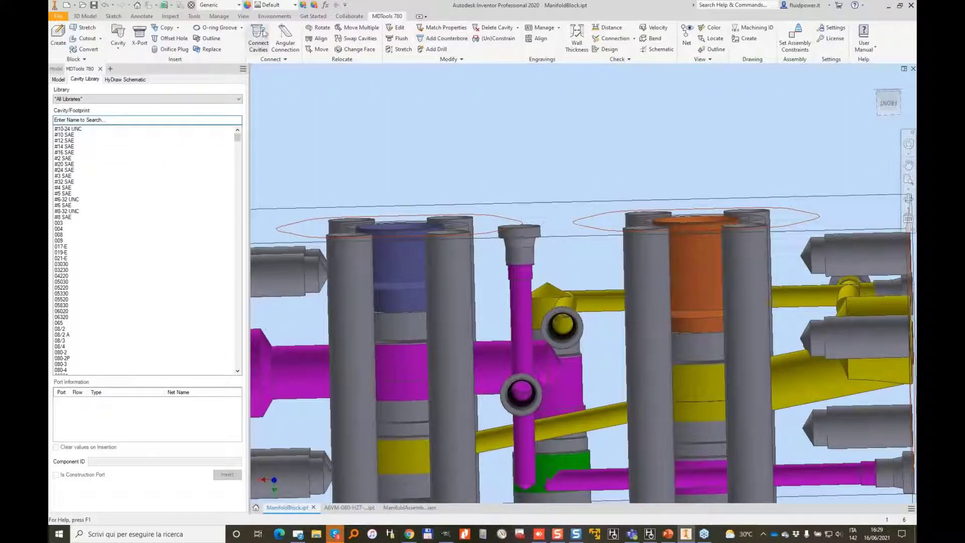
left_click(638, 456)
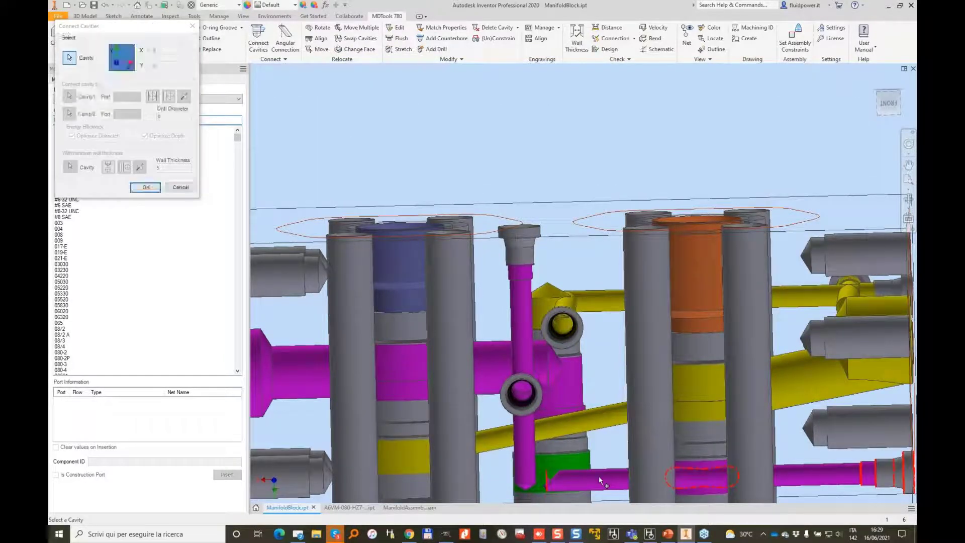
left_click(153, 187)
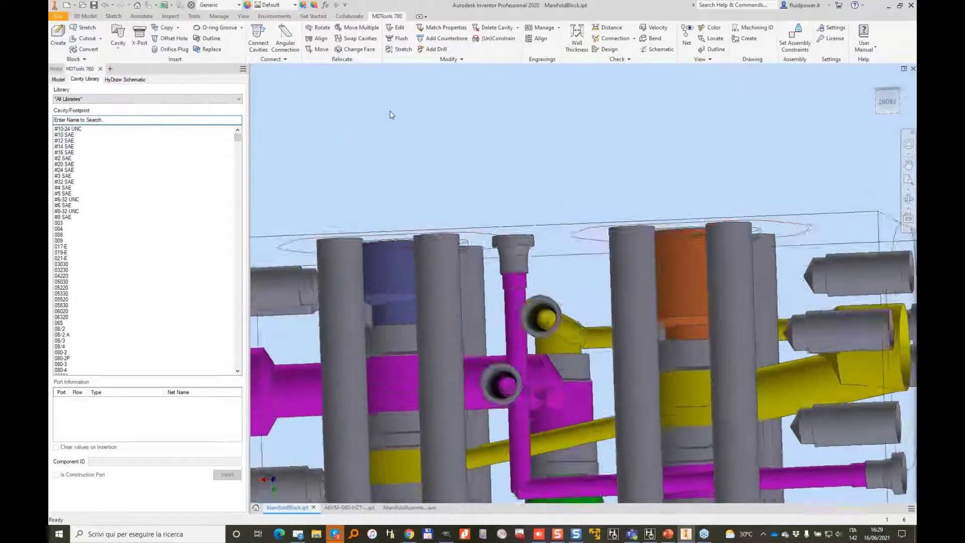
Step: Shorten the 15 mm magenta main drilling beside the shuttle valve cavity to a depth of 85 mm with Stretch
left_click(399, 48)
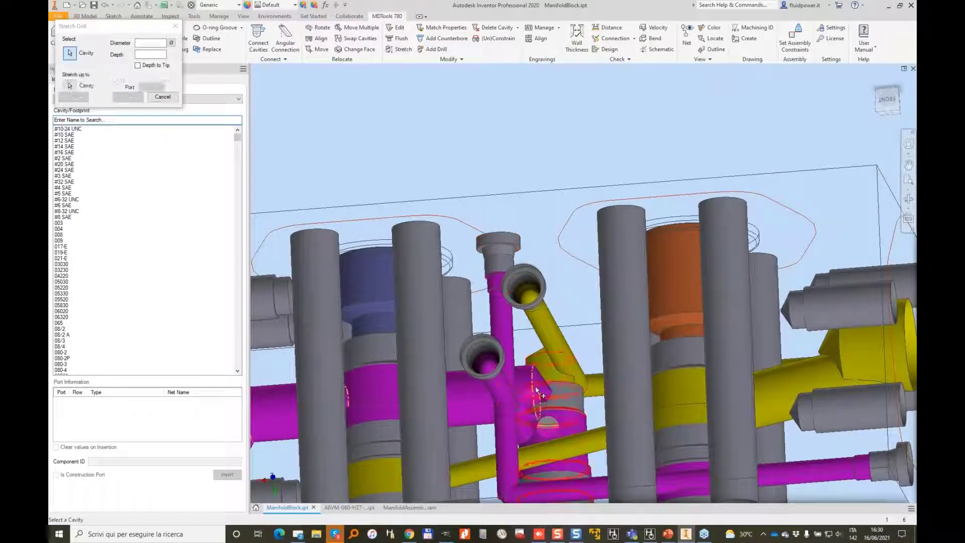
left_click(514, 387)
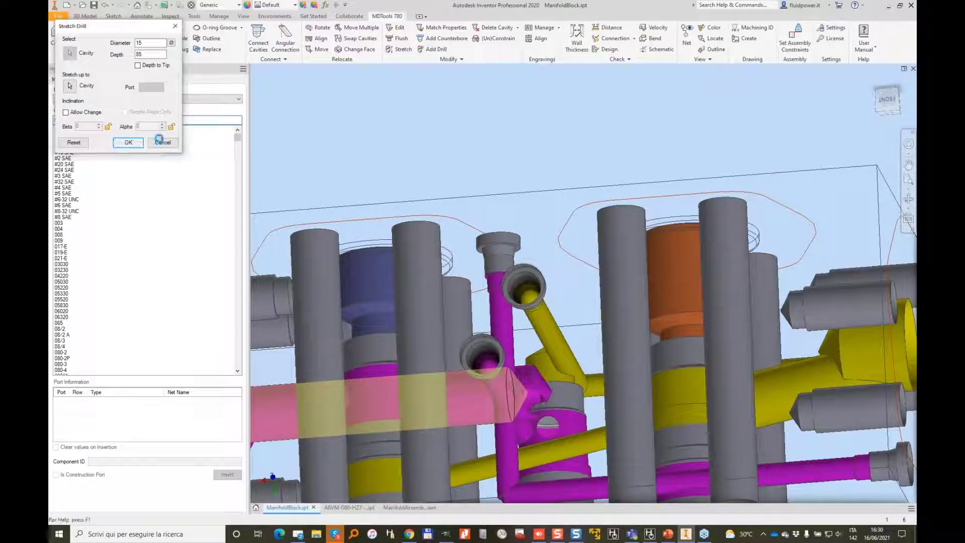
key("Return")
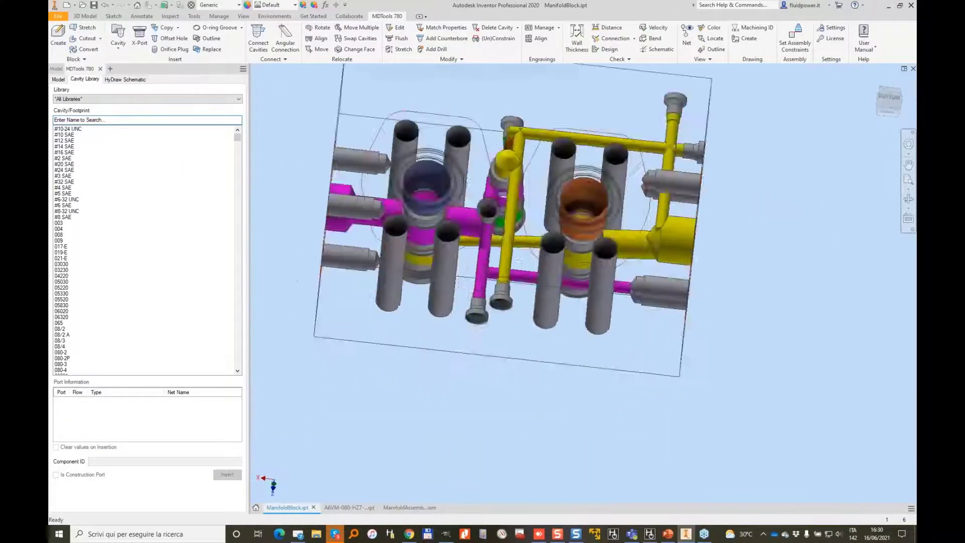
Step: Change the manifold block's width by stretching its front face
scroll(661, 287, "up", 5)
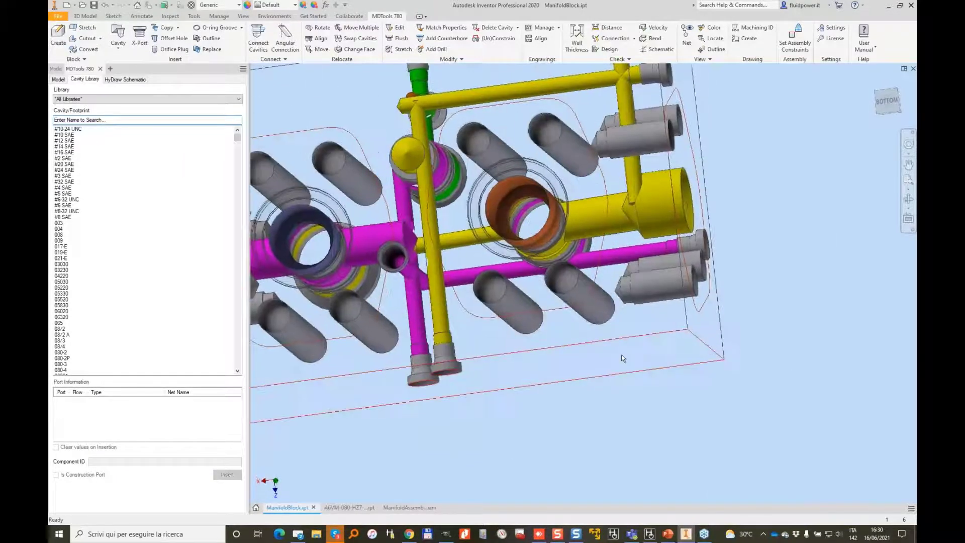
left_click(638, 340)
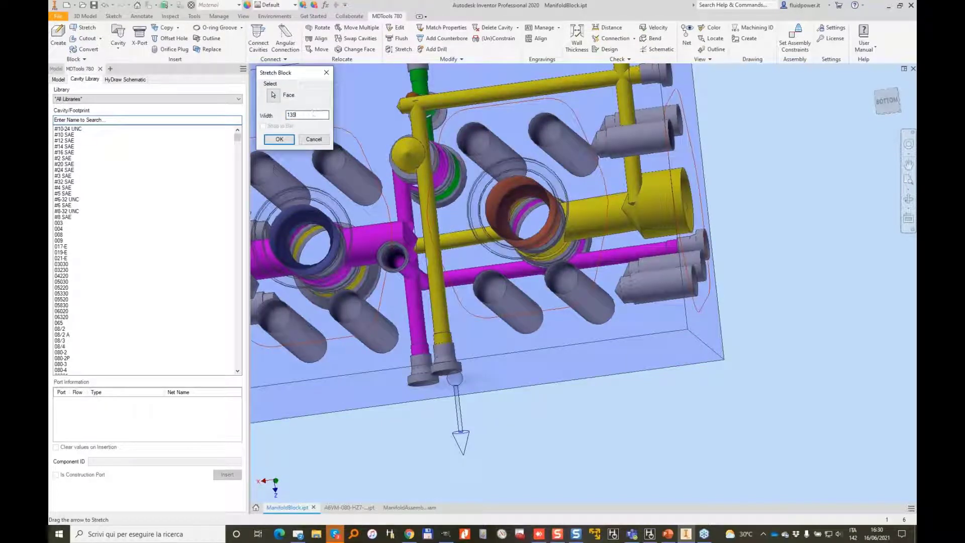
key("Return")
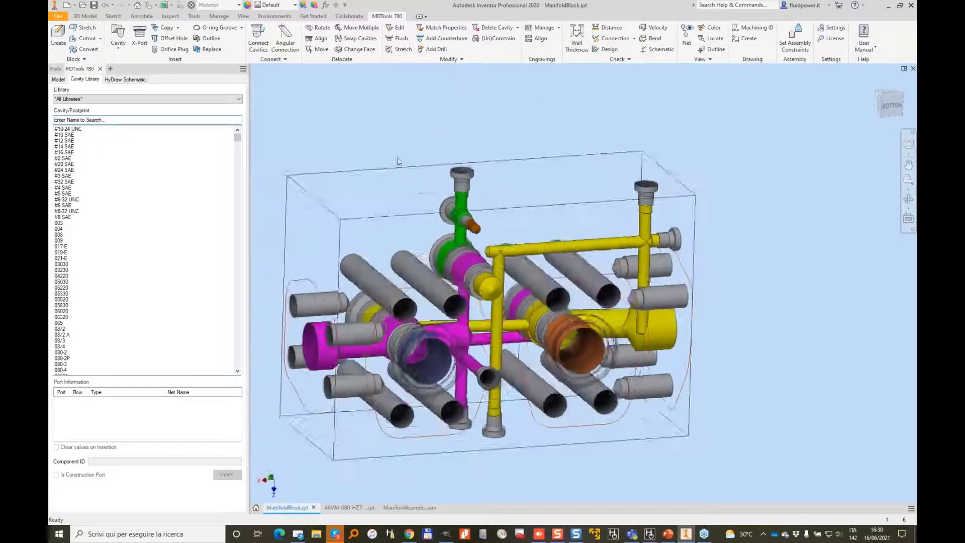
type("D03")
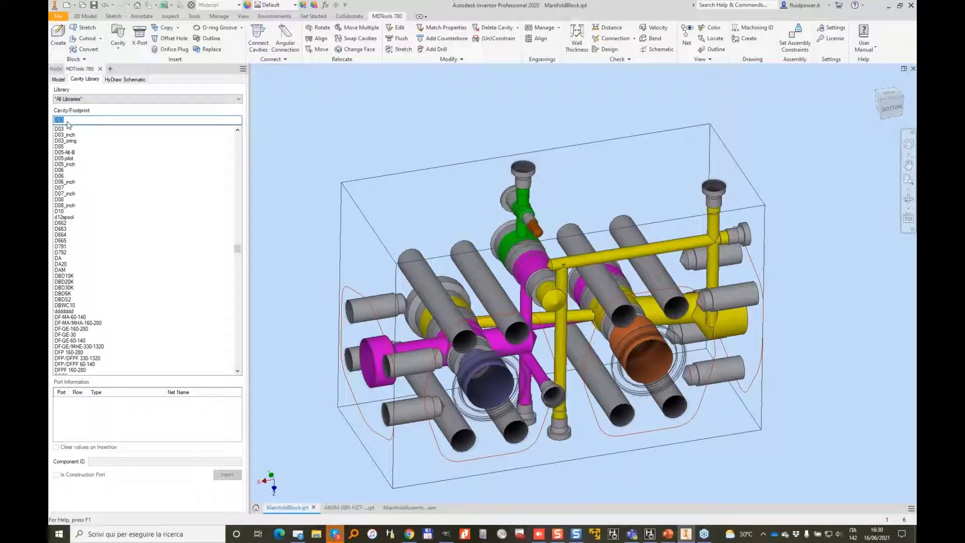
type("ISO")
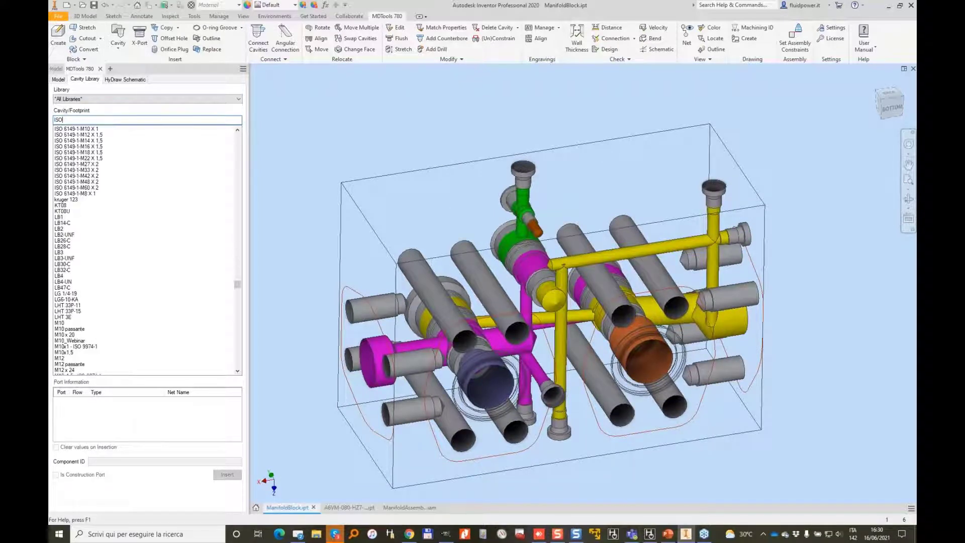
type(" 440")
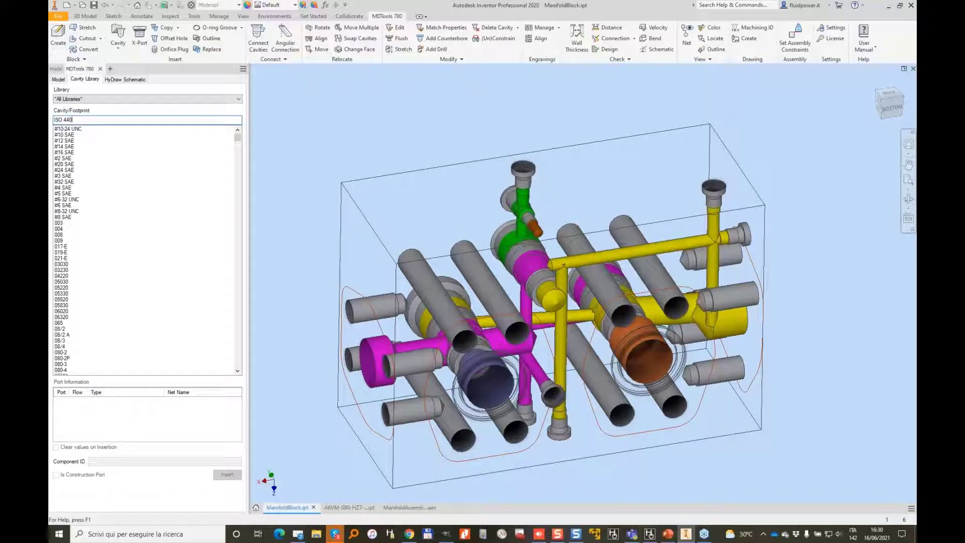
key("BackSpace")
key("BackSpace")
key("BackSpace")
key("BackSpace")
key("BackSpace")
key("BackSpace")
key("BackSpace")
type("4401")
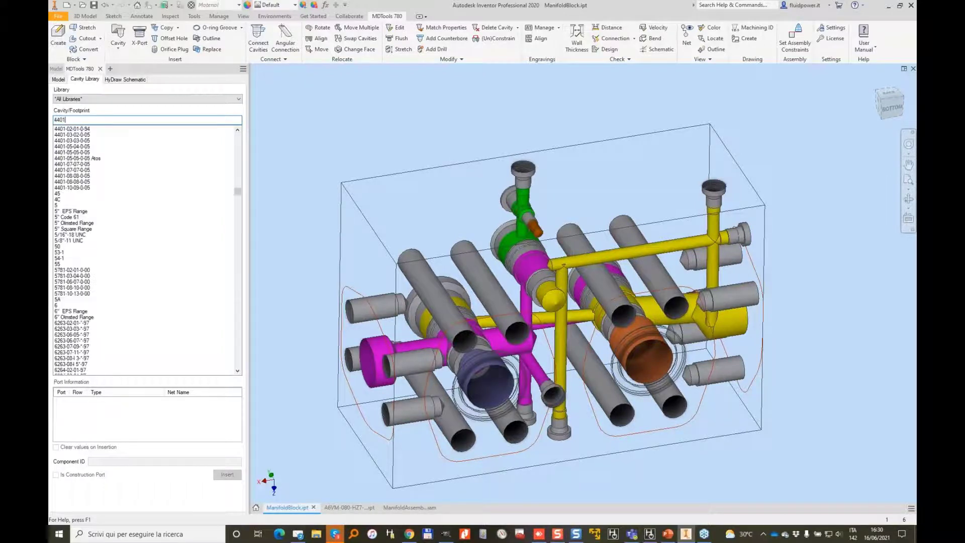
left_click(78, 134)
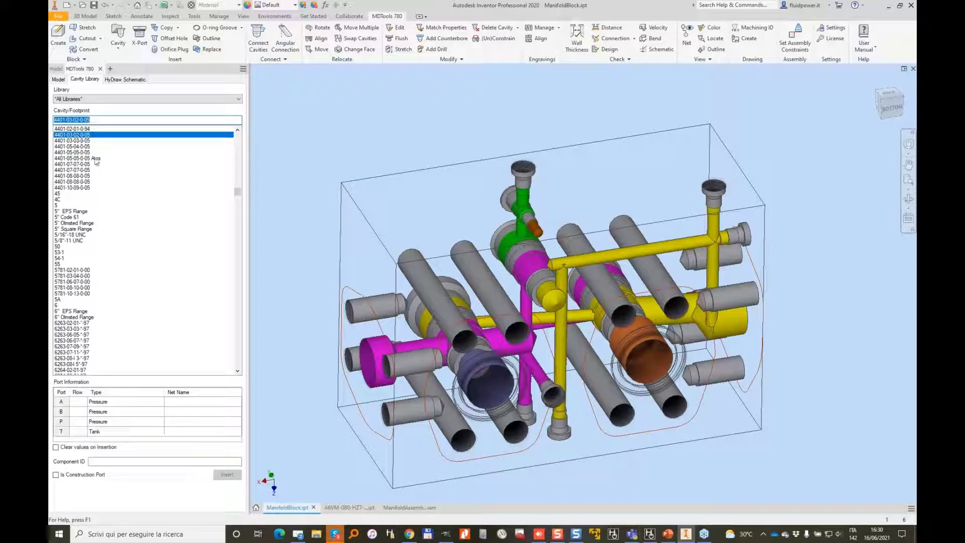
left_click(176, 406)
left_click(176, 405)
type("x")
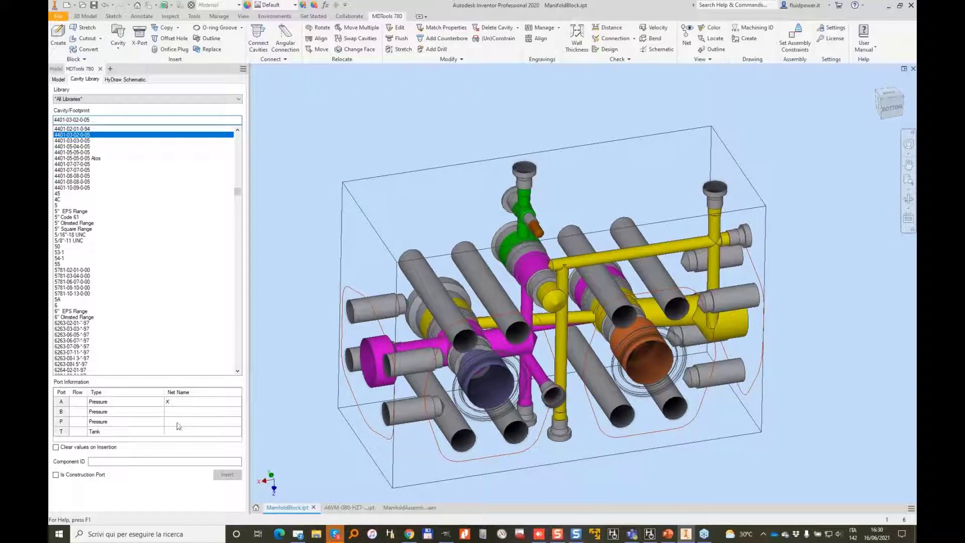
left_click(178, 425)
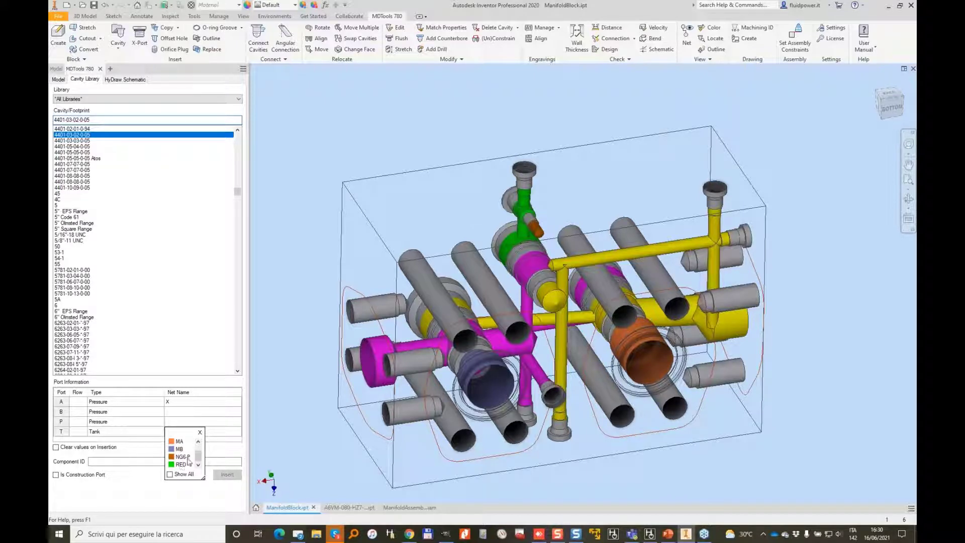
left_click(182, 457)
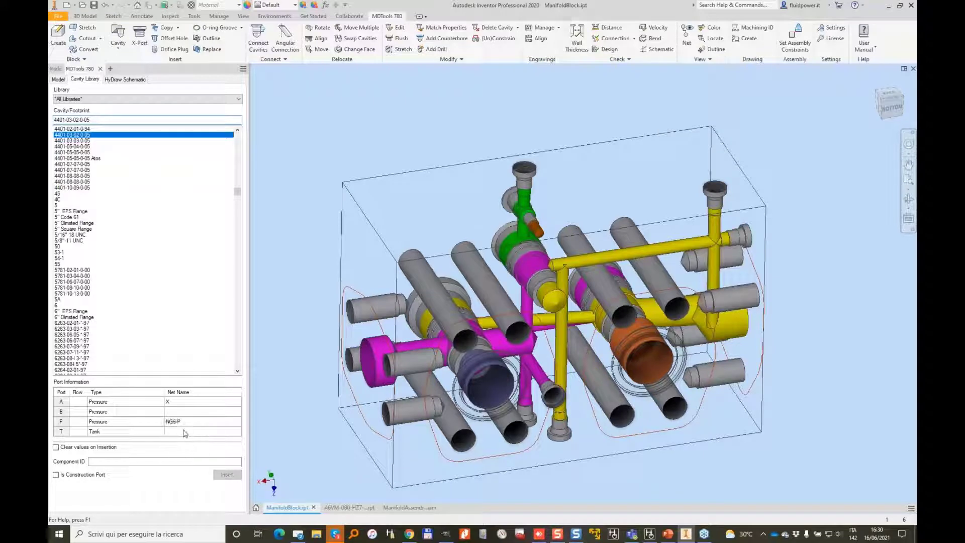
left_click(185, 431)
type("T")
left_click(130, 461)
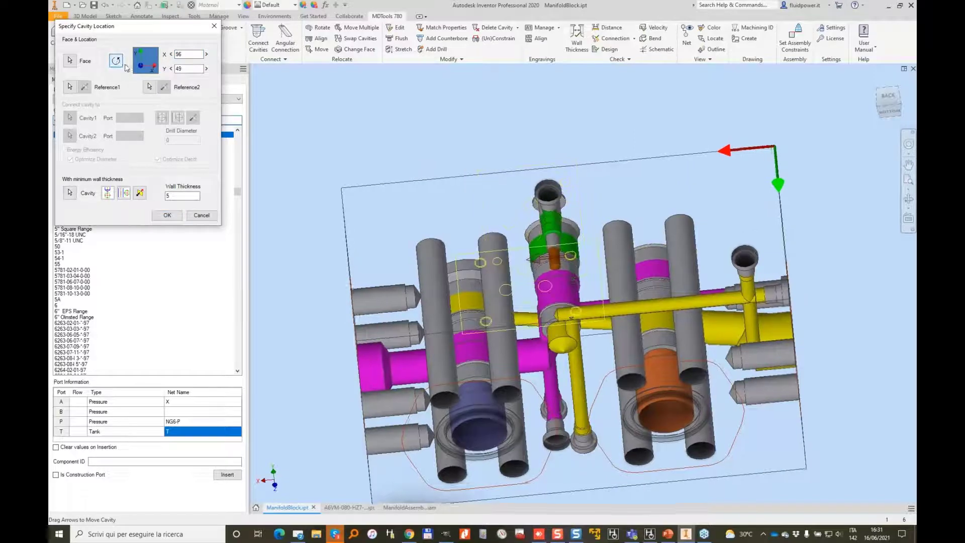
Step: Place the valve footprint on the manifold block's back face at X 81, Y 30
left_click_drag(557, 255, 592, 209)
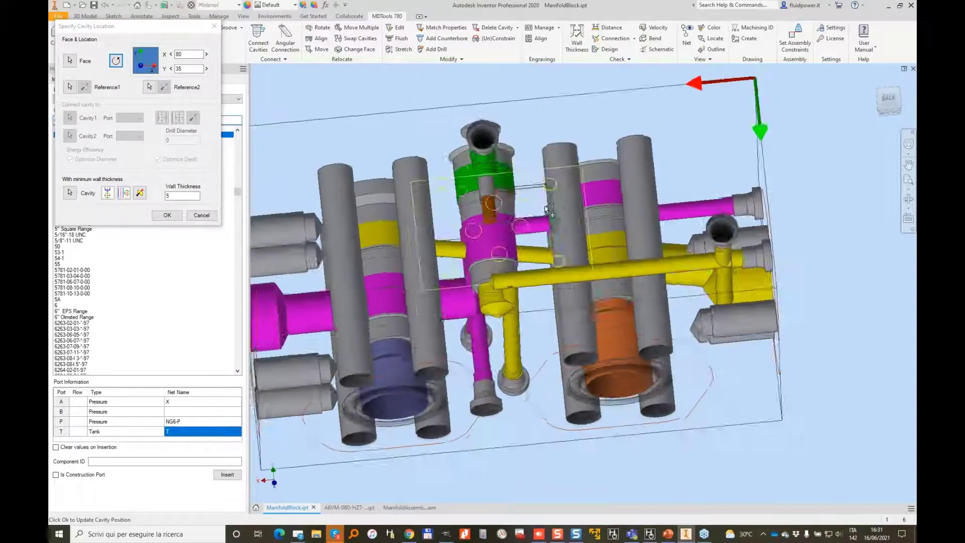
left_click_drag(584, 187, 580, 171)
left_click(167, 215)
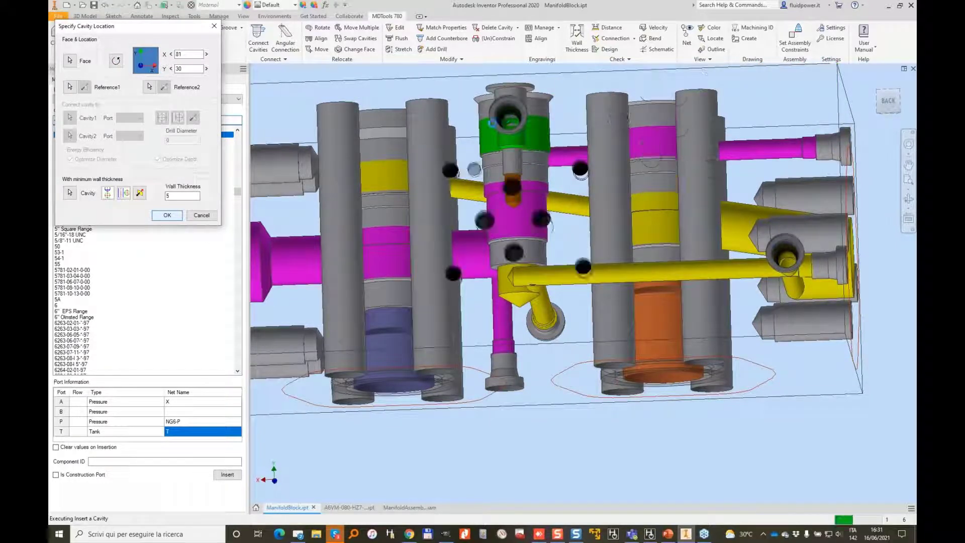
Step: Connect the footprint's orange P drilling to the existing orange NG6-P cross drilling with Connect Cavities
middle_click_drag(559, 194, 467, 181, "shift")
left_click(258, 39)
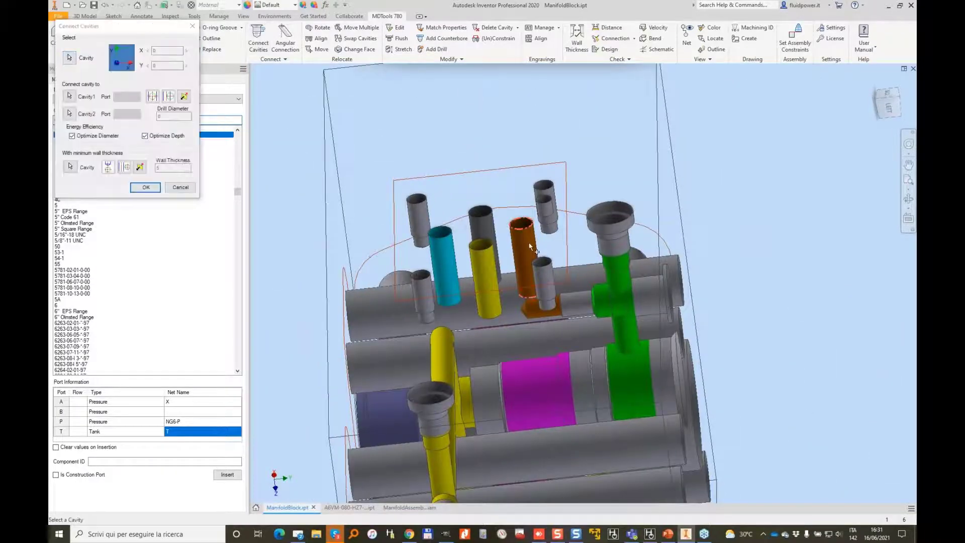
left_click(530, 246)
left_click(131, 96)
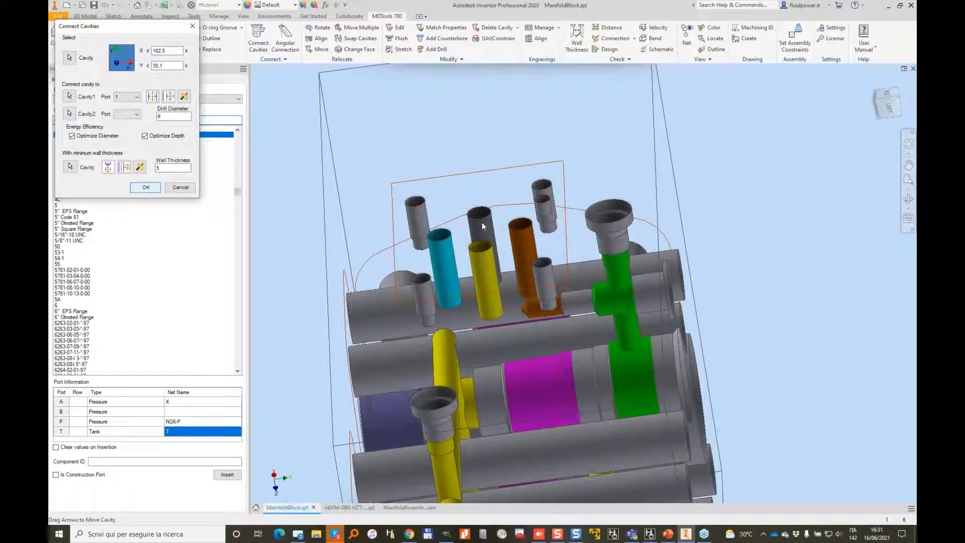
middle_click_drag(531, 298, 506, 251, "shift")
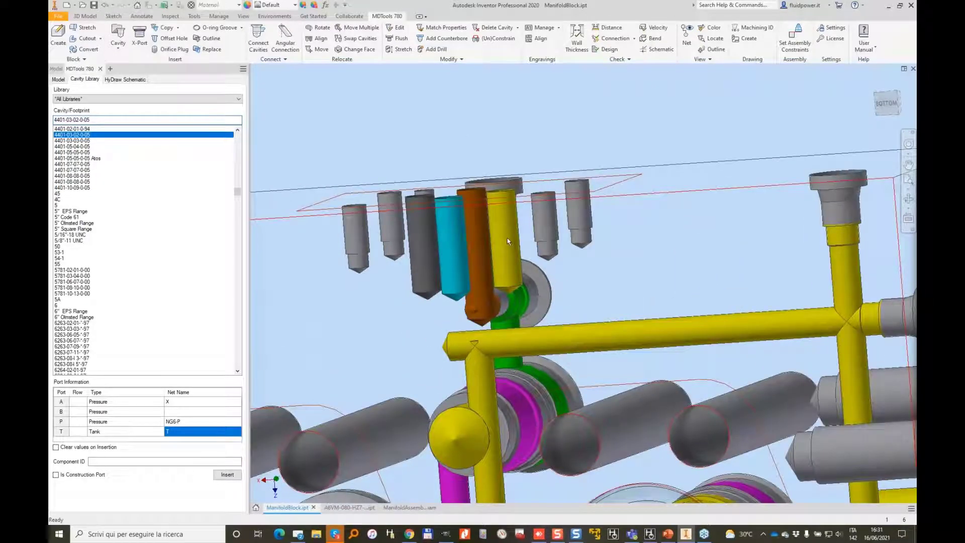
middle_click_drag(521, 191, 525, 174, "shift")
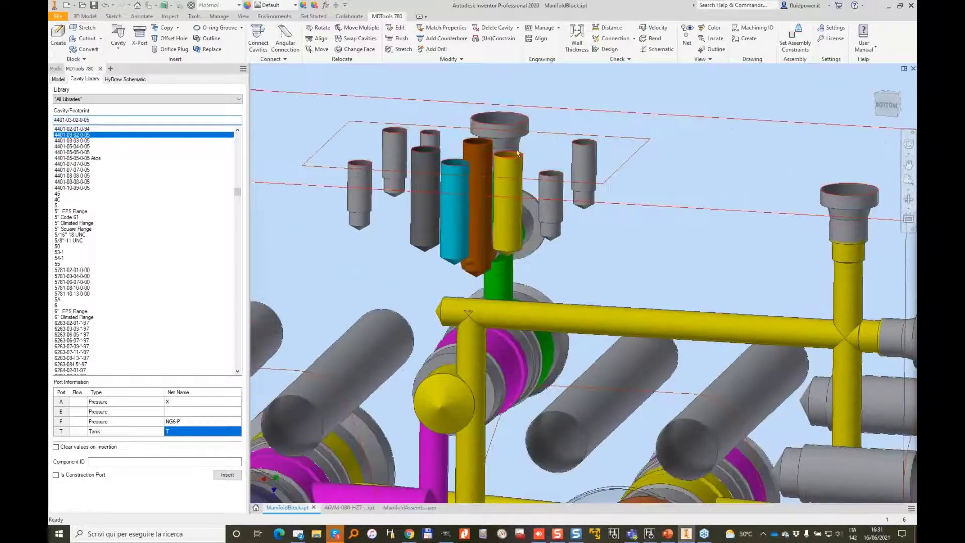
Step: Change the colour of net X to blue
left_click(59, 79)
left_click(84, 106)
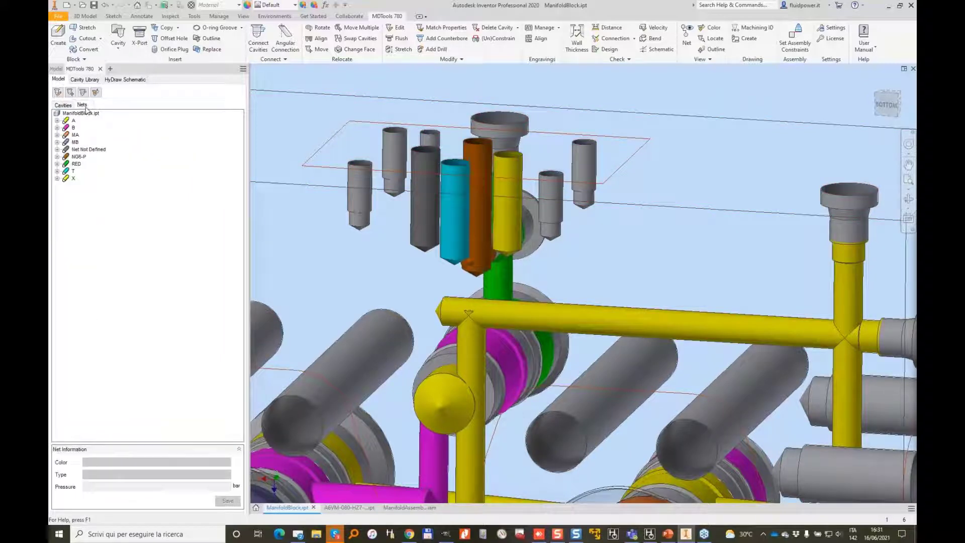
right_click(73, 181)
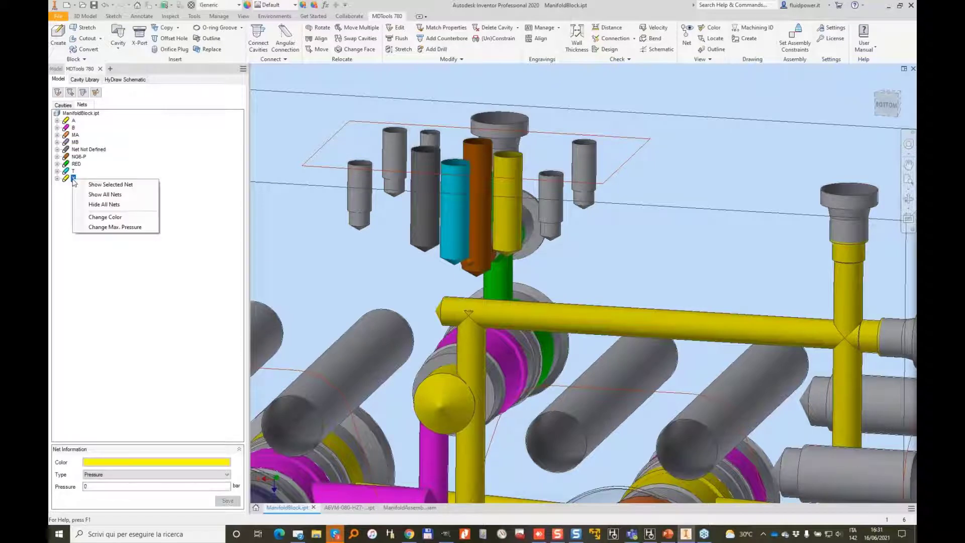
left_click(101, 216)
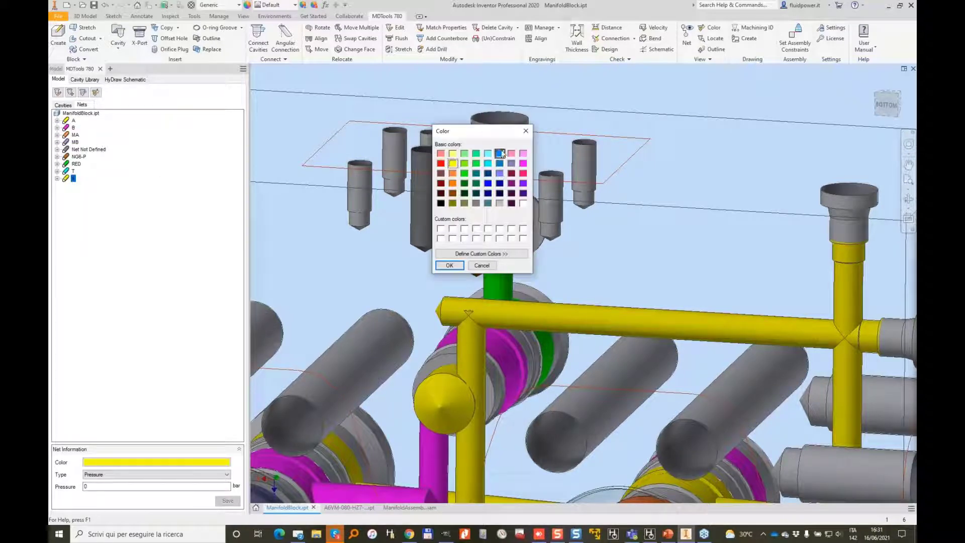
left_click(448, 264)
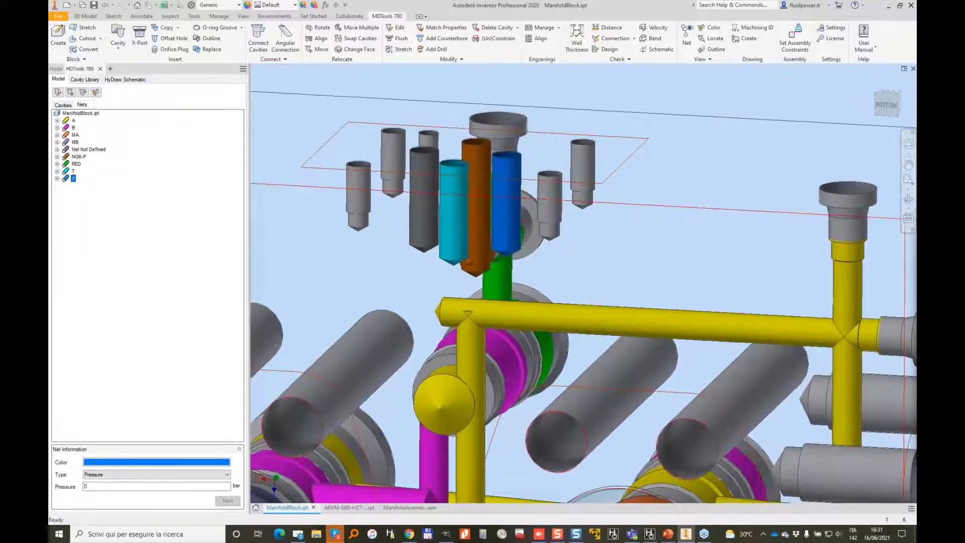
scroll(402, 296, "down", 3)
Step: Choose the G 1/4-19 port cavity for insertion, with net X and component ID X
left_click(83, 81)
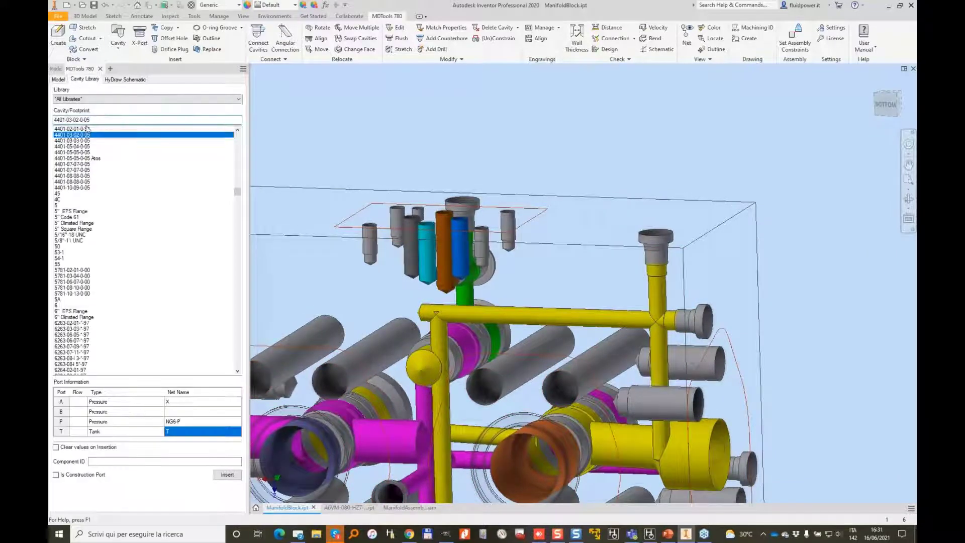
left_click(102, 122)
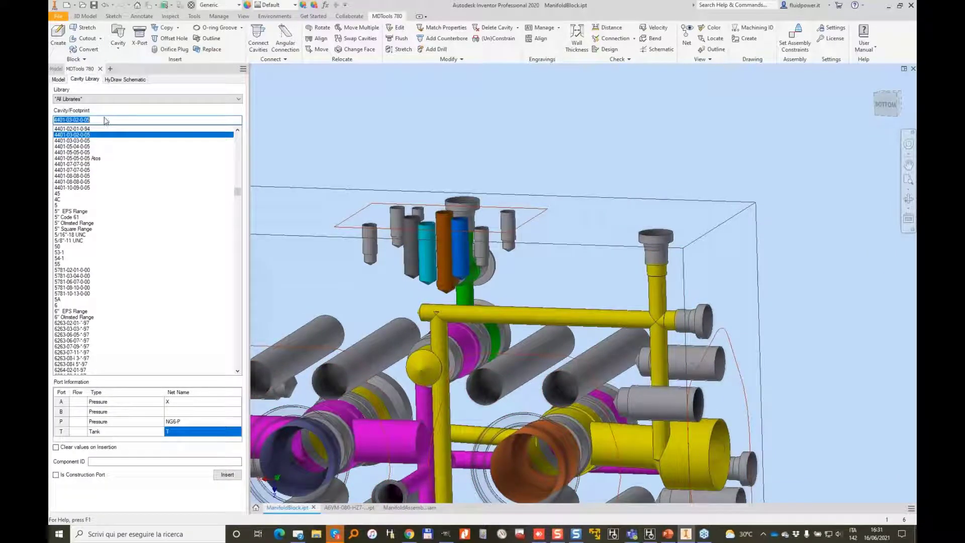
type("G 1")
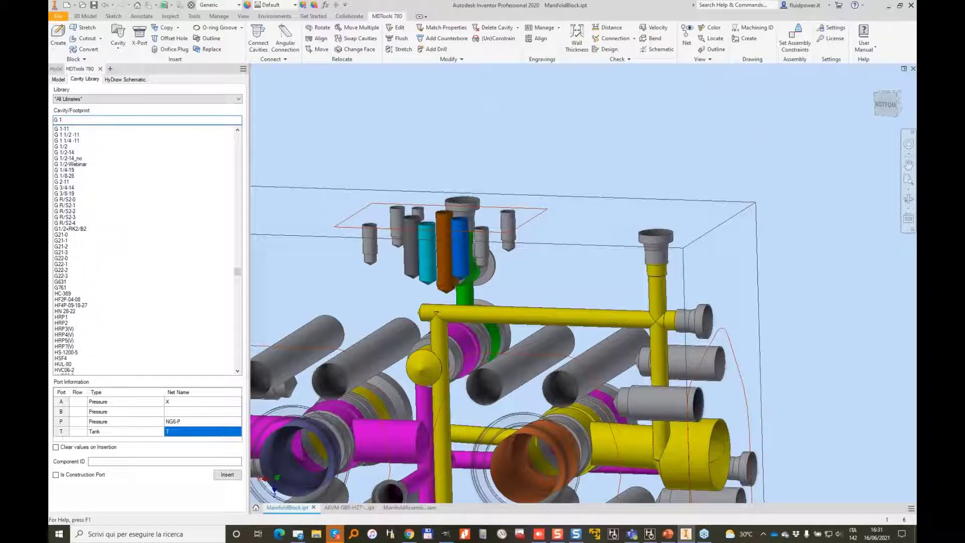
type("/4")
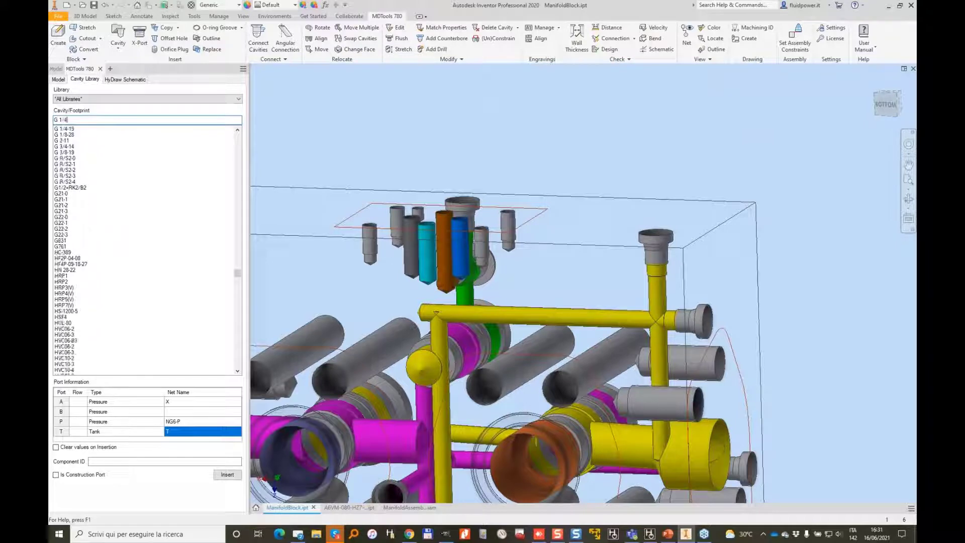
left_click(74, 129)
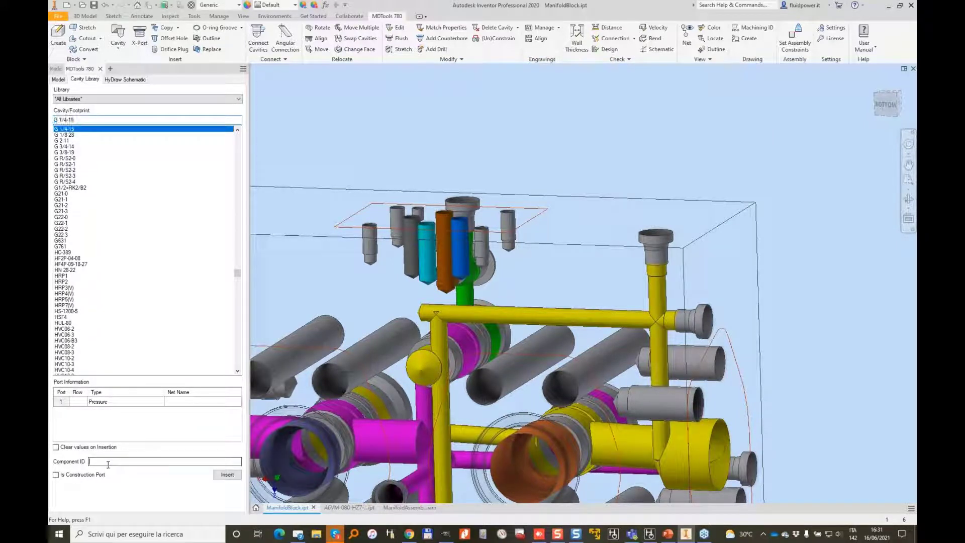
left_click(194, 408)
left_click(198, 444)
left_click(227, 474)
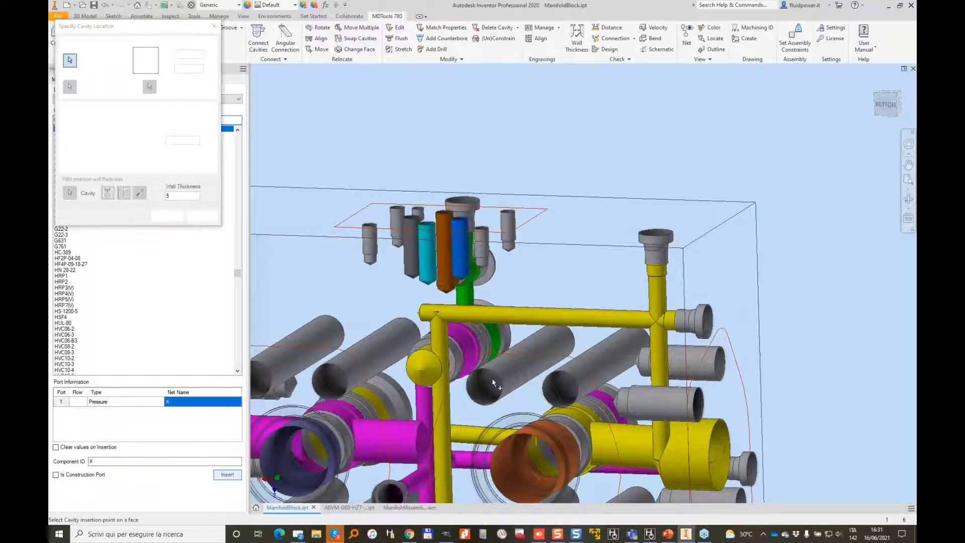
Step: Position the G 1/4-19 port on the block's left face and connect it to the footprint's blue X drilling
left_click(729, 271)
middle_click_drag(748, 280, 501, 251, "shift")
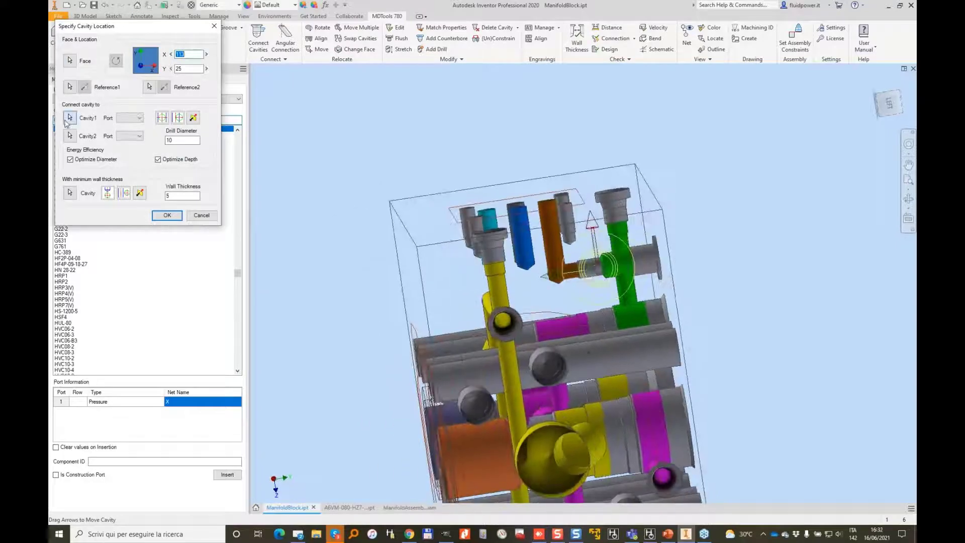
left_click(504, 252)
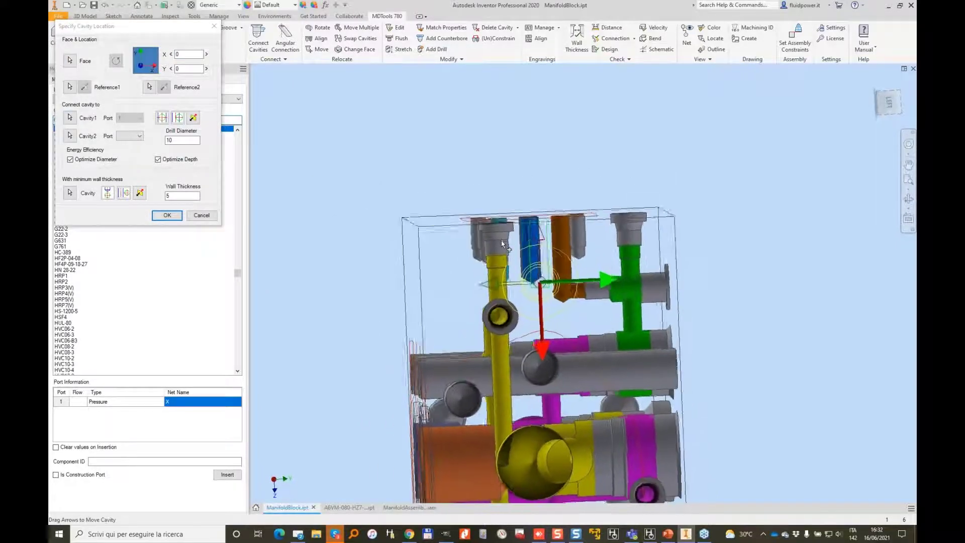
Step: Offset the G 1/4-19 port by -3 in X and 1 in Y from the blue drilling and insert it
scroll(511, 317, "up", 5)
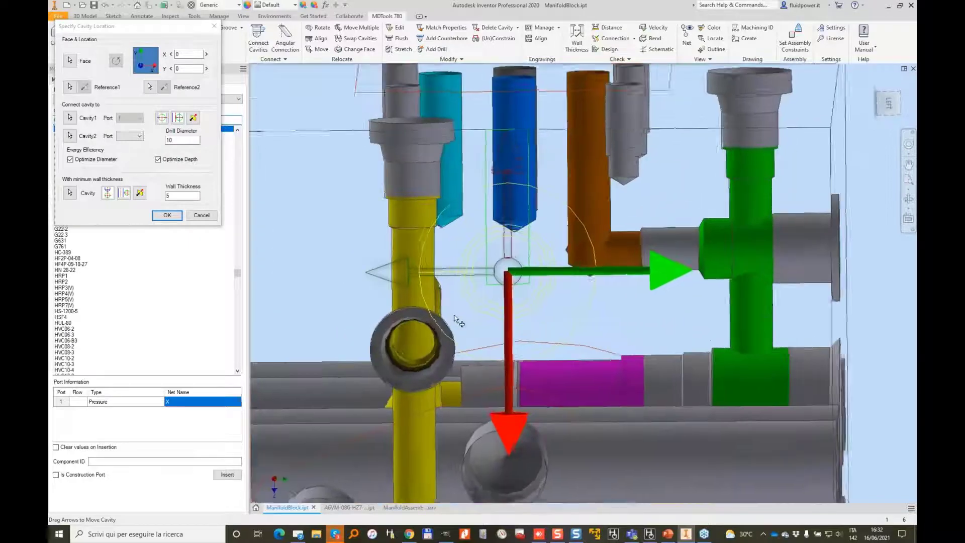
scroll(455, 316, "up", 2)
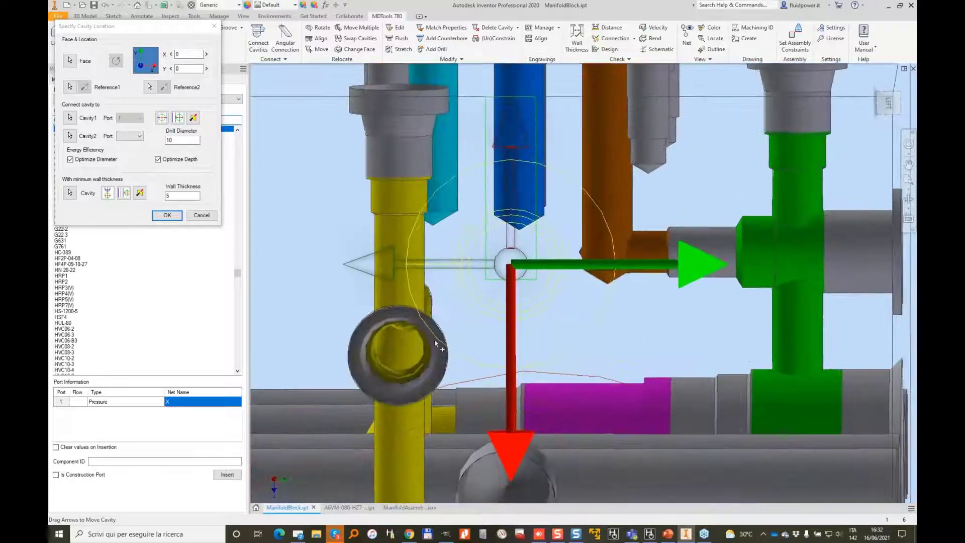
left_click(206, 55)
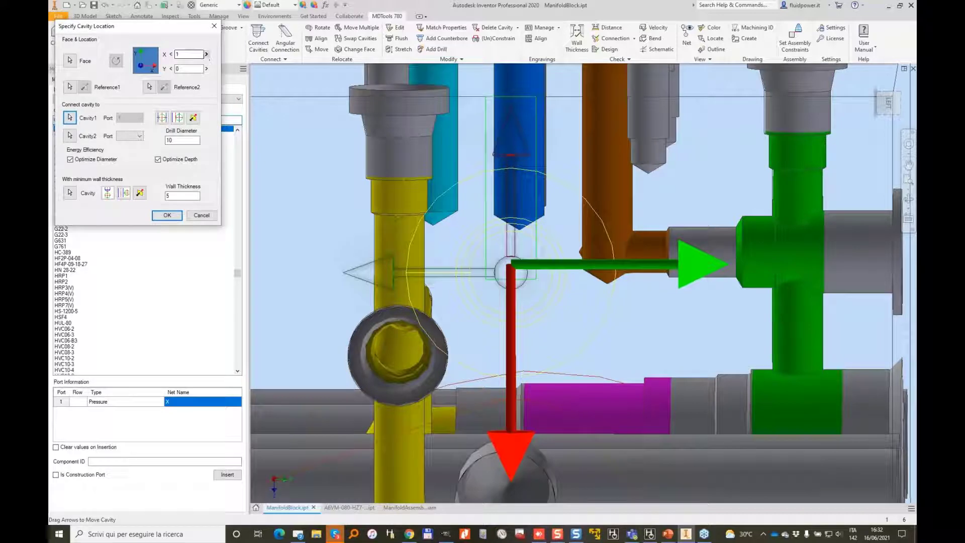
left_click(171, 54)
left_click(171, 54)
left_click(171, 55)
left_click(171, 55)
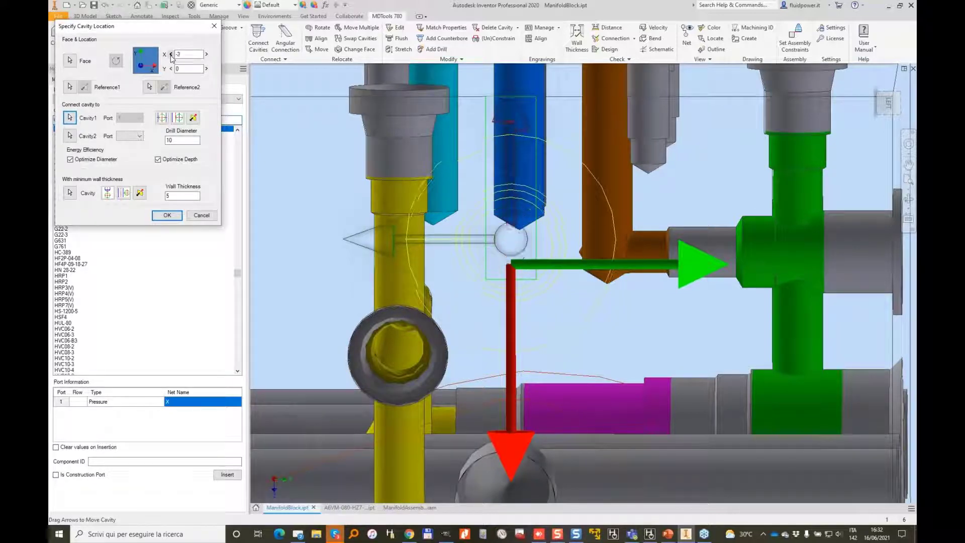
left_click(171, 68)
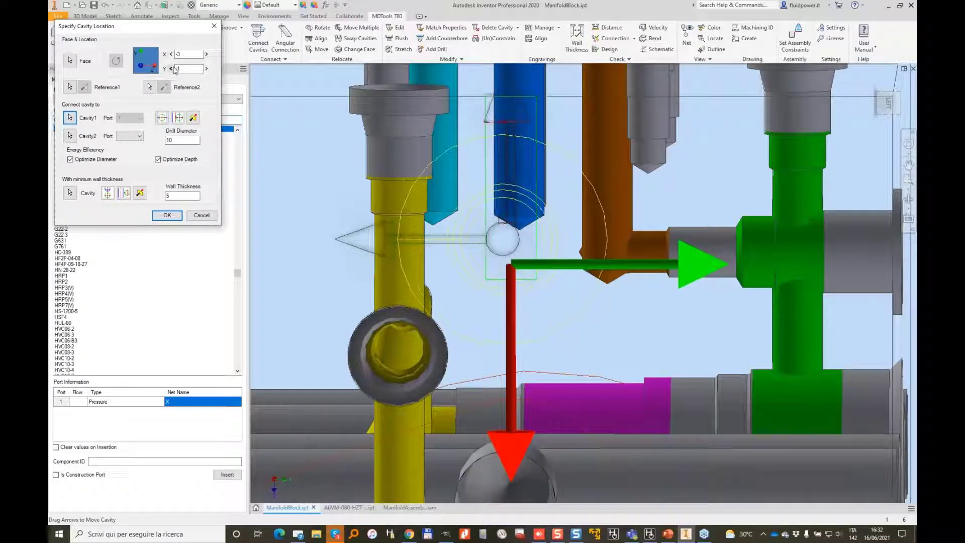
left_click(206, 69)
left_click(206, 68)
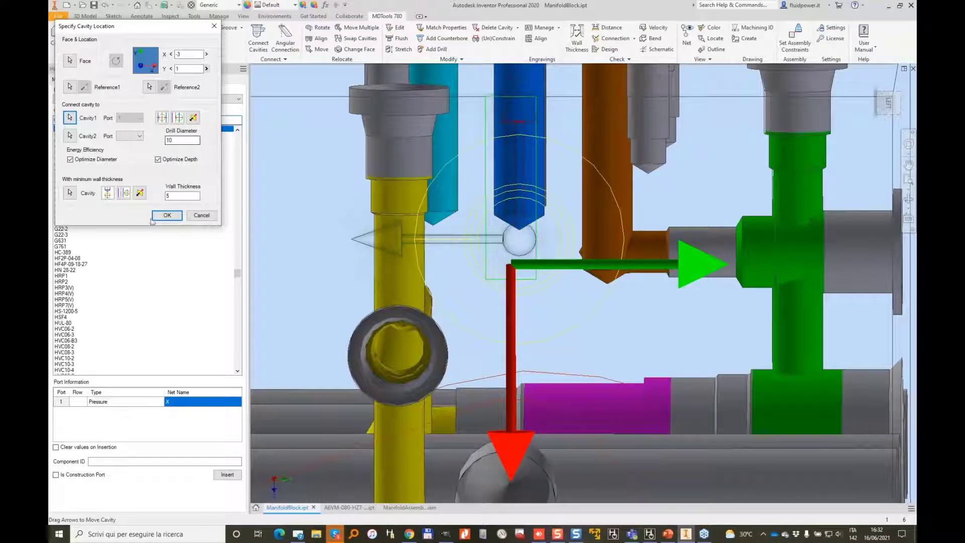
left_click(163, 140)
key("Return")
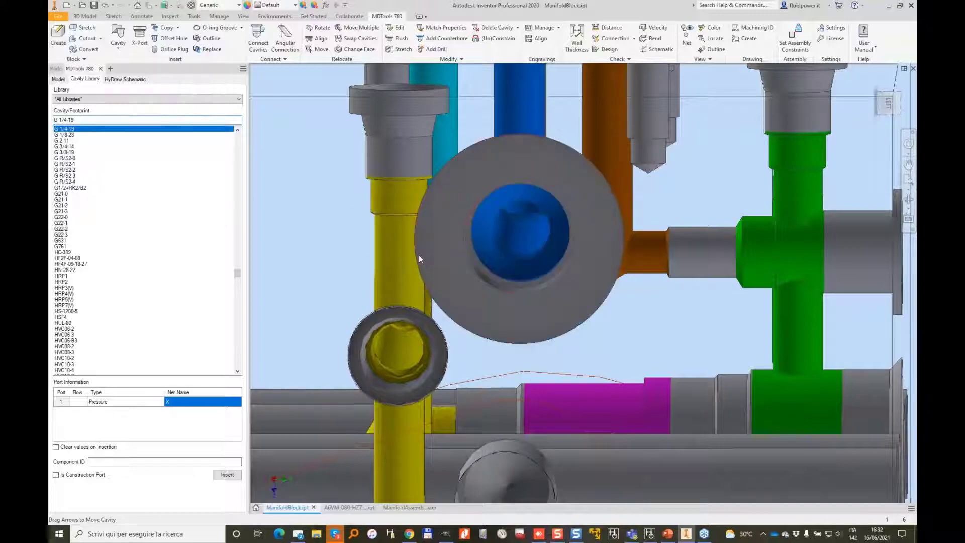
Step: Match the drill diameter for the blue X port drilling with Match Properties
scroll(675, 367, "down", 5)
middle_click_drag(675, 367, 469, 132, "shift")
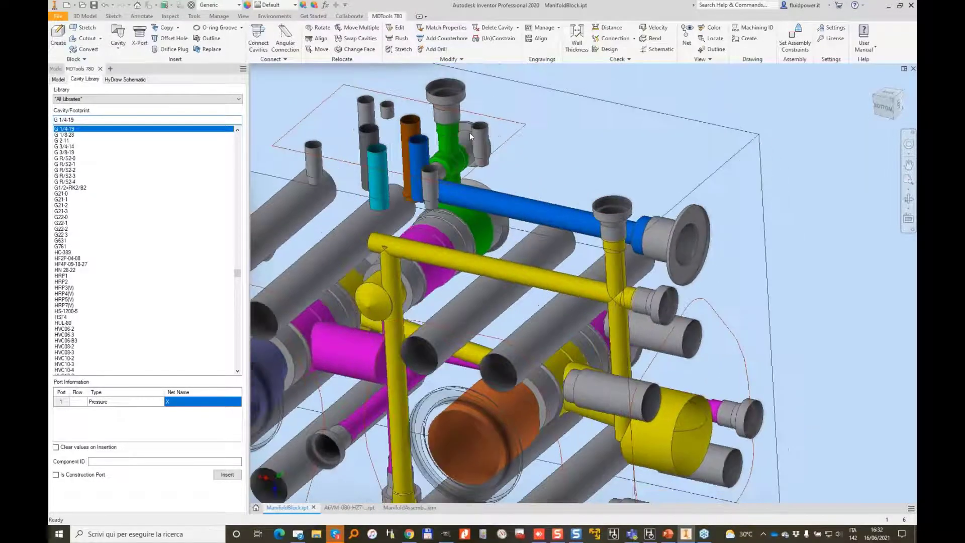
left_click(459, 28)
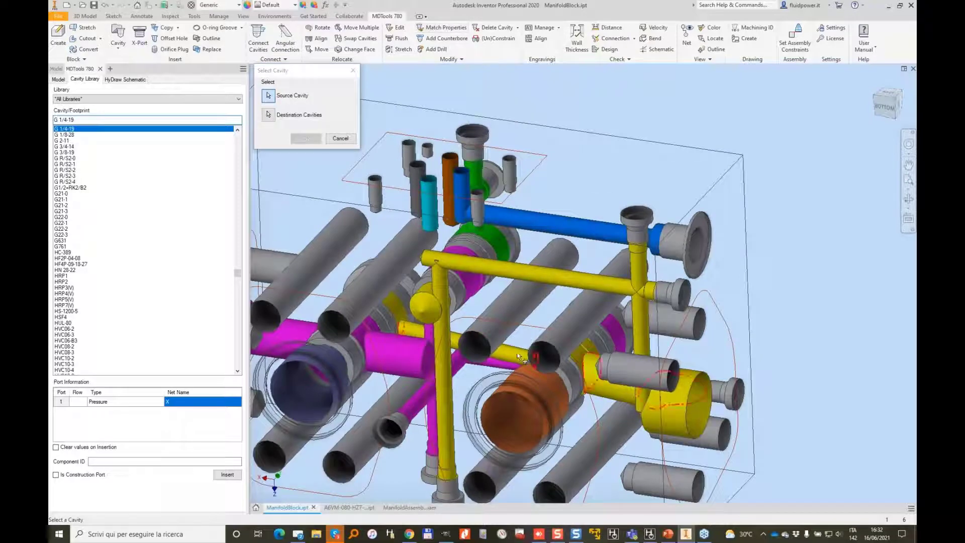
left_click(544, 220)
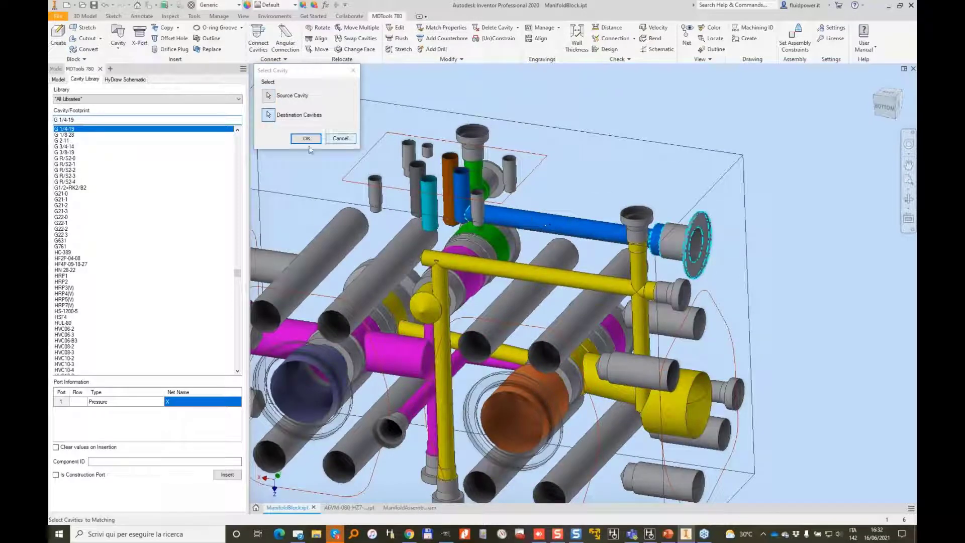
left_click(306, 139)
left_click(266, 95)
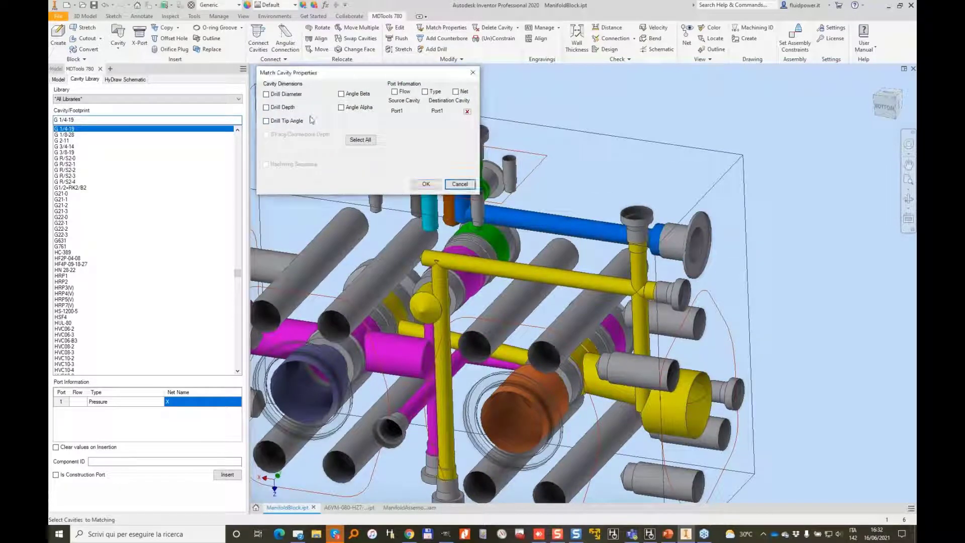
left_click(415, 186)
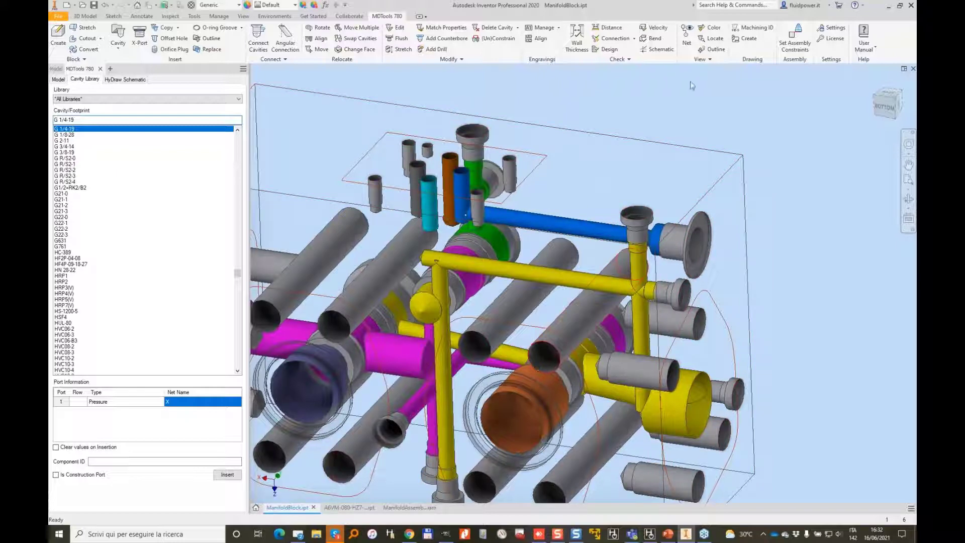
Step: Delete the unused grey NG6-B drilling from the valve footprint while keeping the rest of the footprint
scroll(653, 126, "down", 3)
scroll(423, 139, "up", 4)
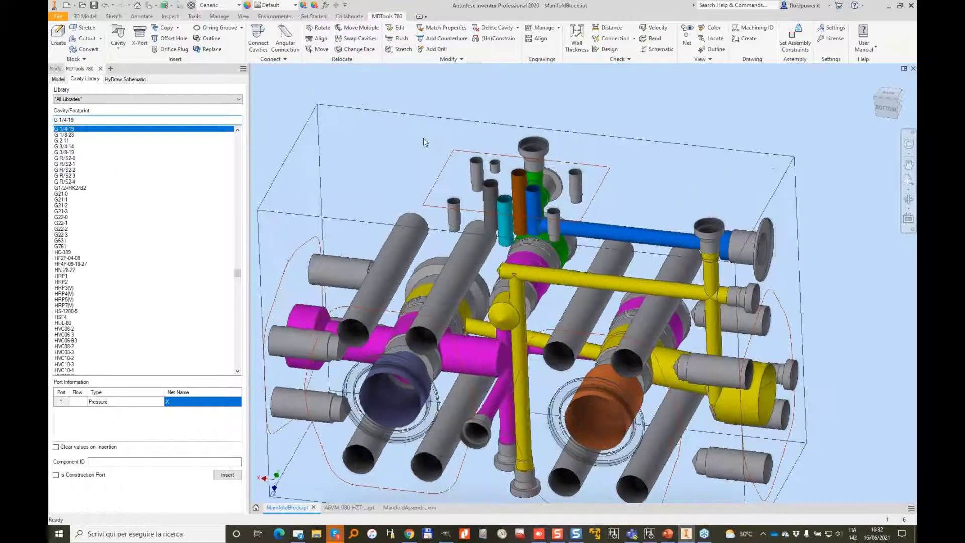
middle_click_drag(423, 139, 474, 119, "shift")
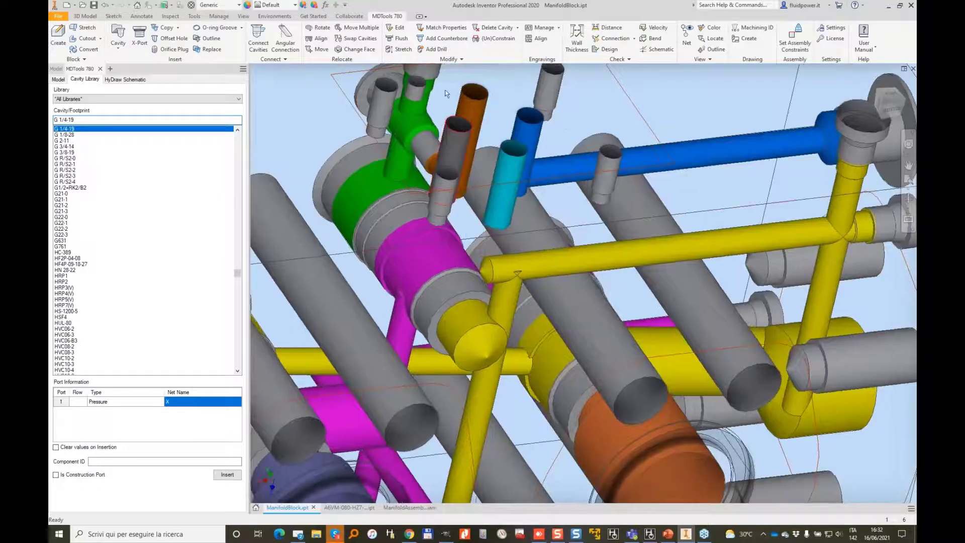
left_click(495, 27)
left_click(457, 124)
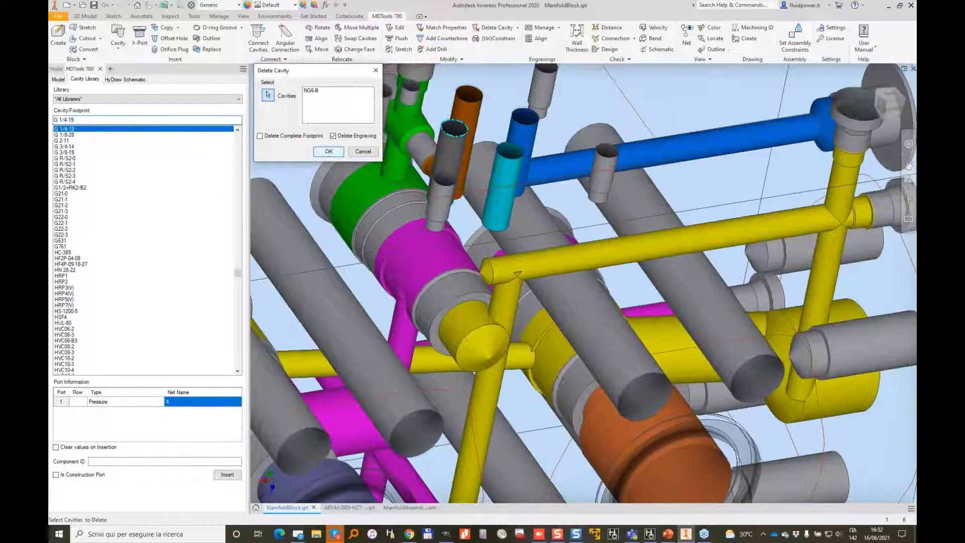
left_click(329, 151)
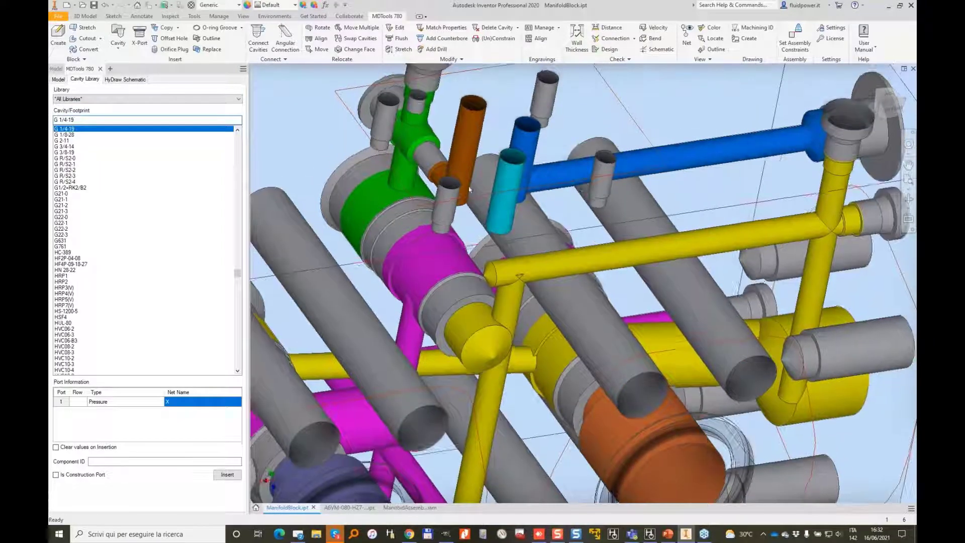
Step: Choose the G 1/2 cavity for insertion as a Tank port, with net T and component ID DR
scroll(469, 189, "down", 4)
middle_click_drag(469, 190, 563, 205, "shift")
scroll(360, 218, "down", 1)
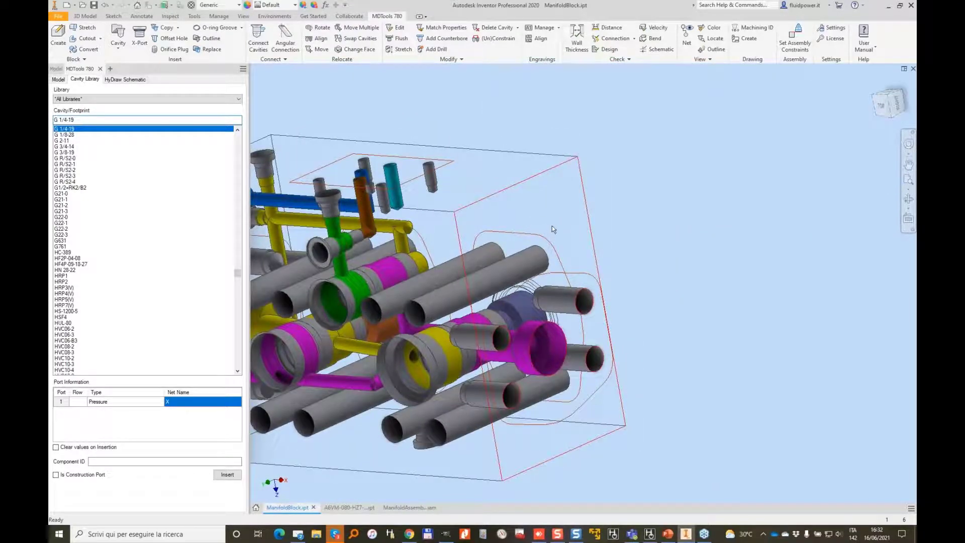
scroll(551, 225, "up", 3)
scroll(644, 270, "down", 2)
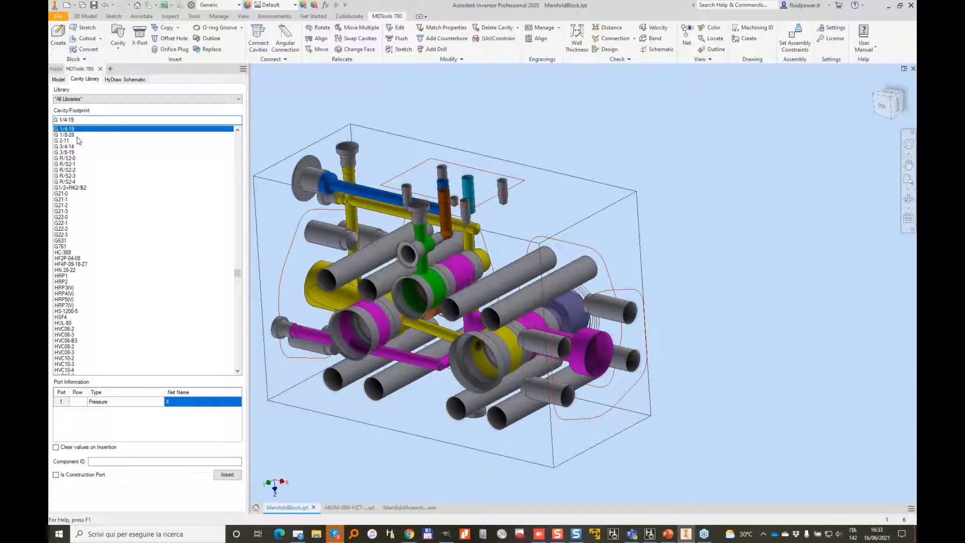
type("G 1/2")
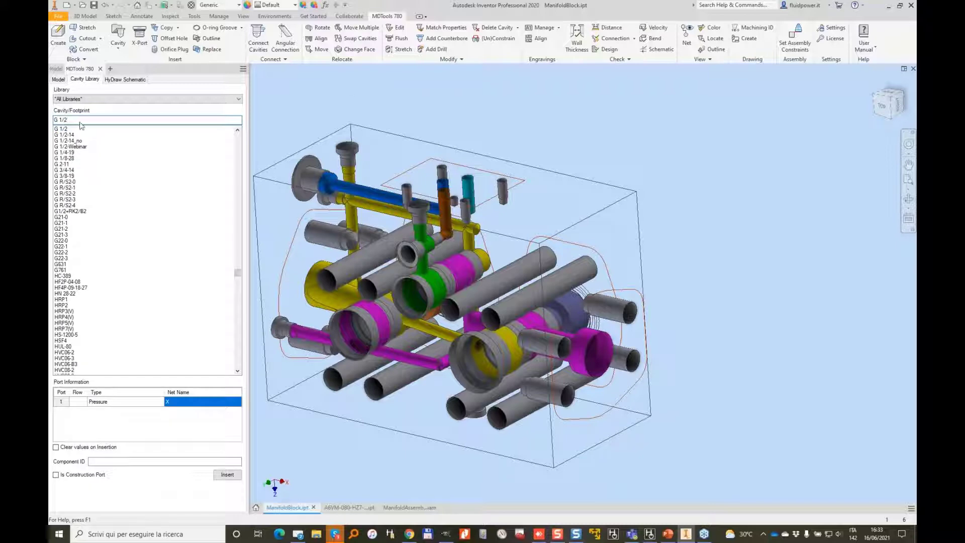
left_click(66, 130)
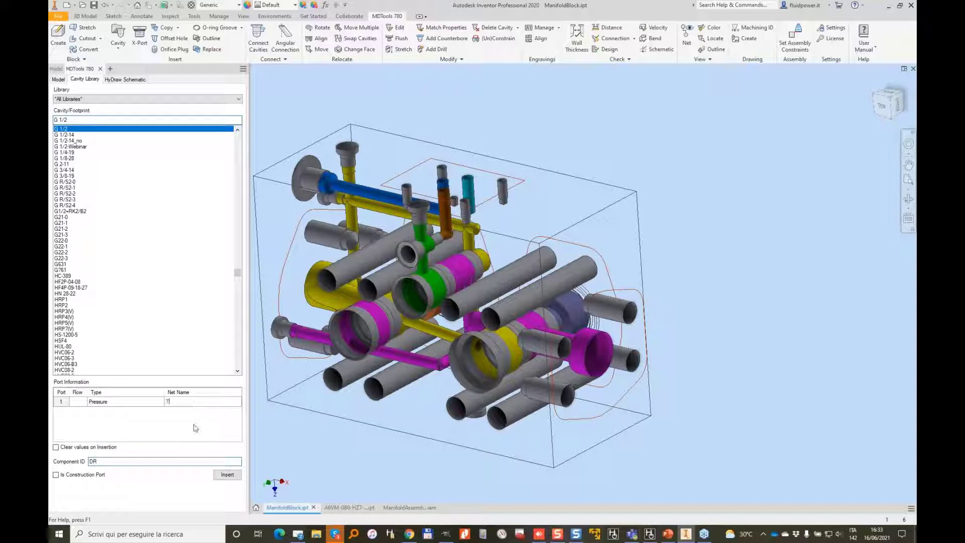
left_click(227, 474)
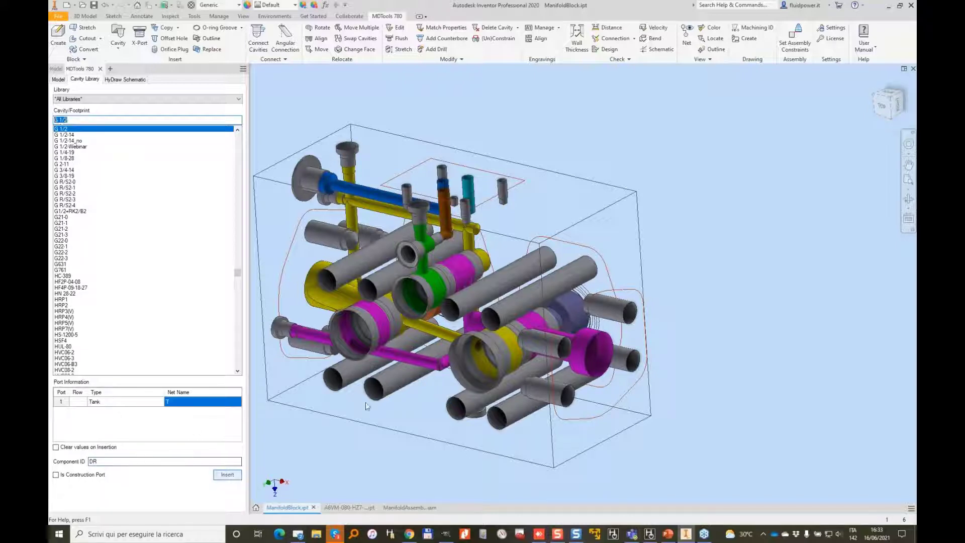
Step: Place the G 1/2 DR port on the block's right face, near the footprint end, at Y 65
left_click(612, 239)
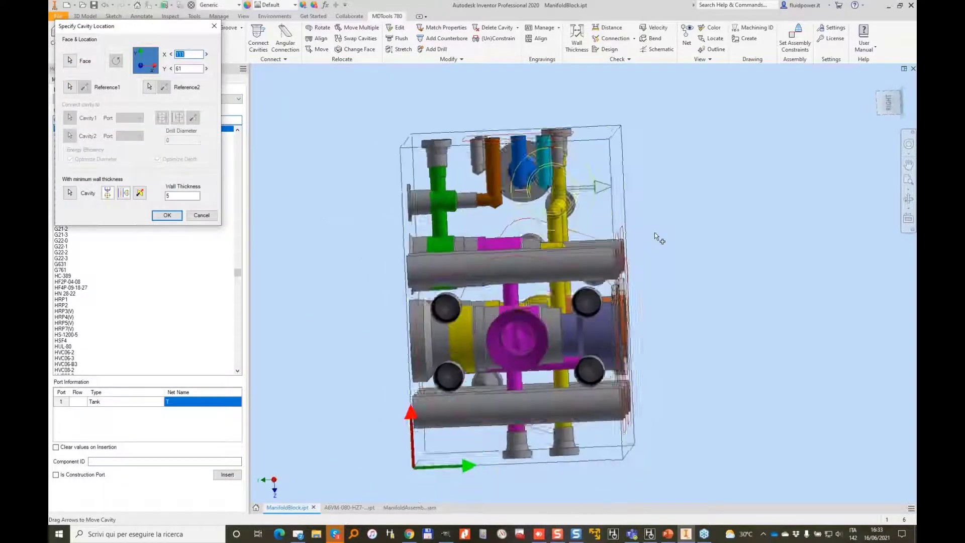
mouse_move(548, 190)
left_mouse_down()
mouse_move(571, 196)
mouse_move(554, 203)
left_mouse_up()
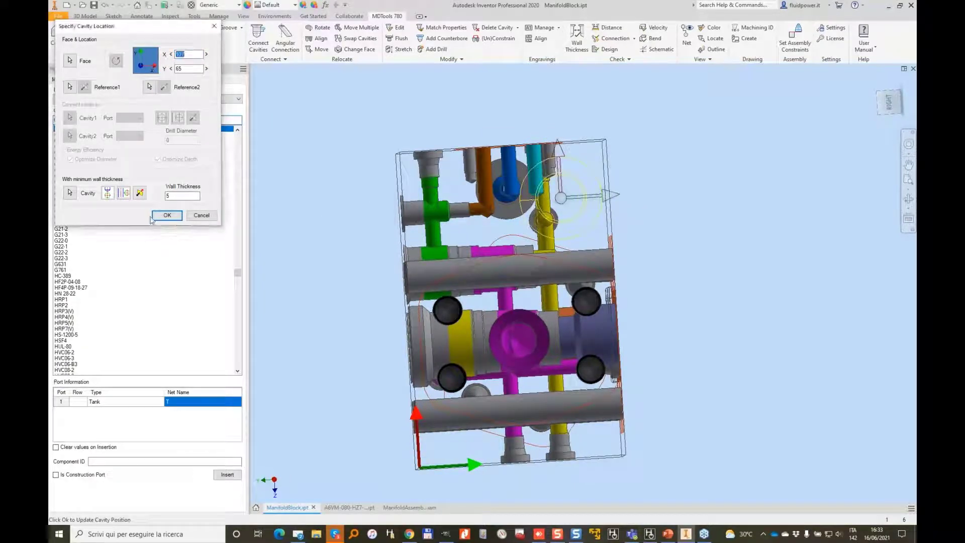
left_click(156, 216)
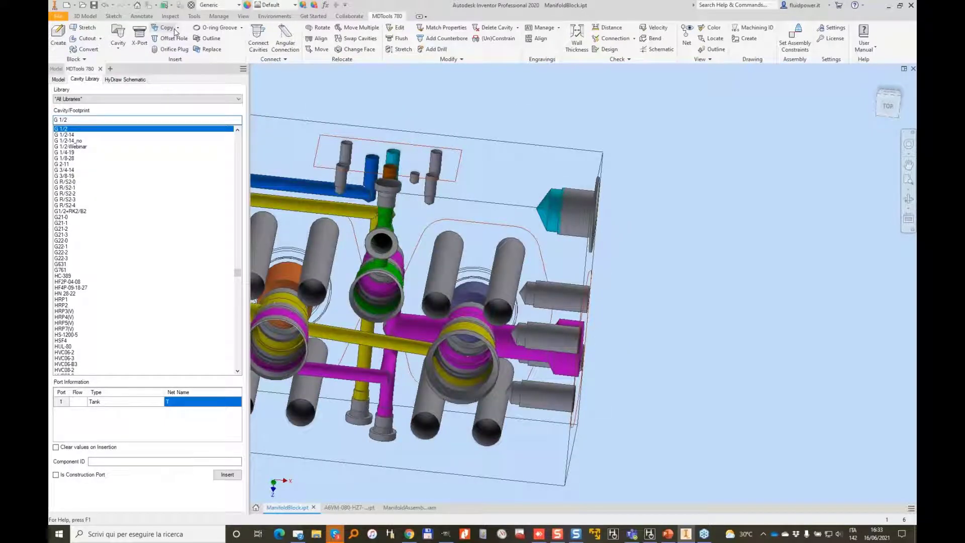
Step: Insert a G 1/2-14 Tank port with net T and component ID T, connected to the cyan DR port
left_click(66, 135)
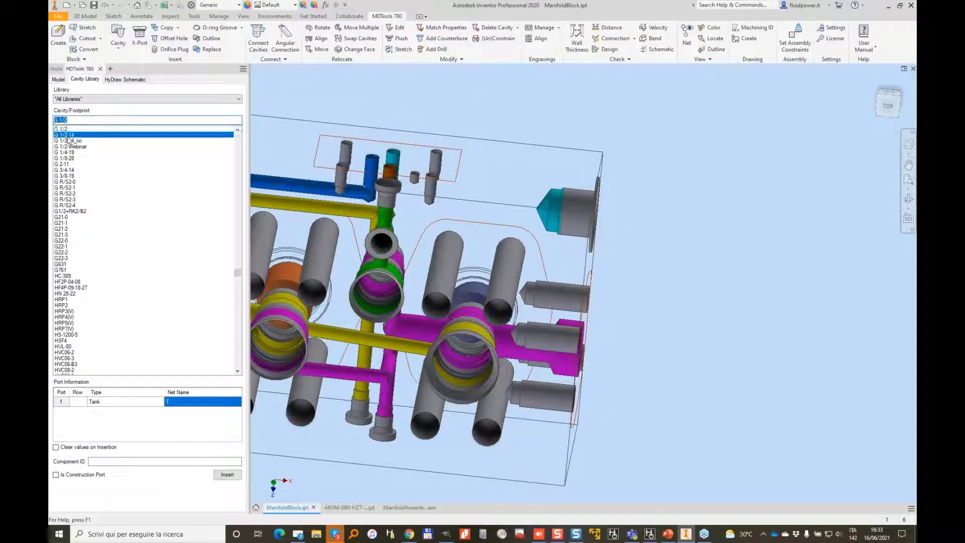
left_click(120, 462)
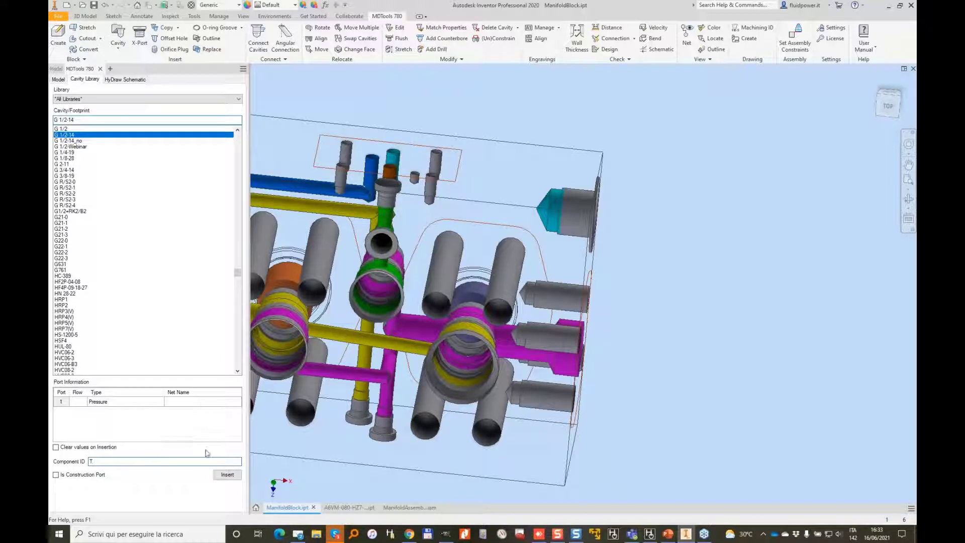
type("T")
left_click(227, 474)
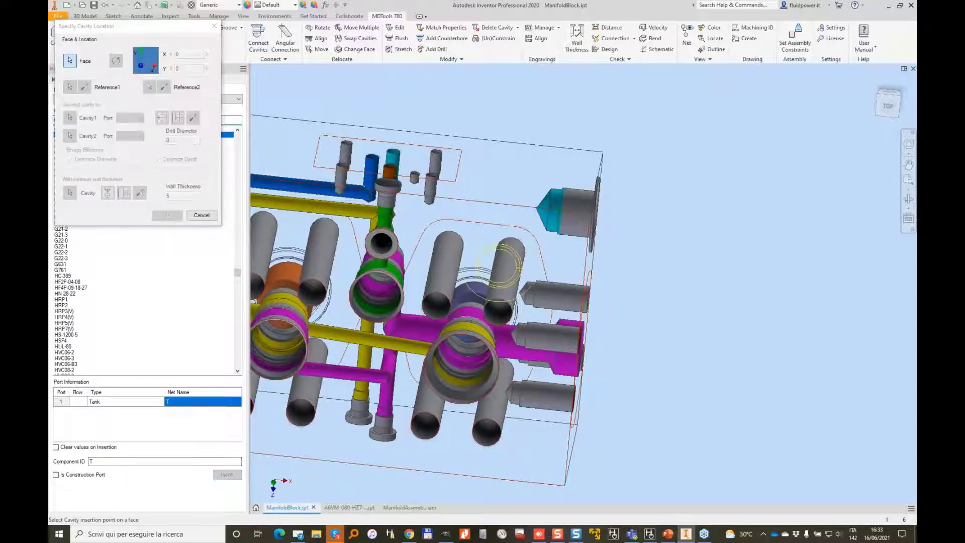
left_click(71, 117)
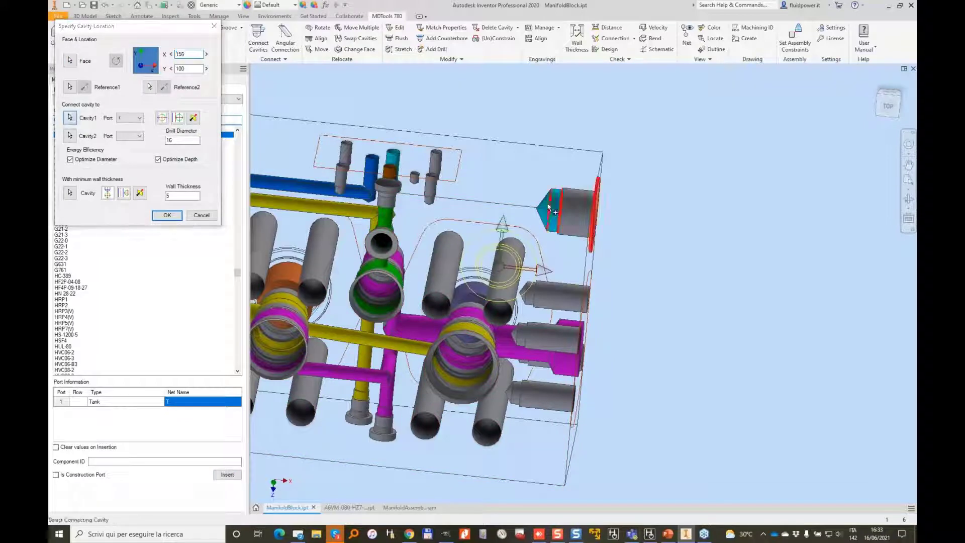
left_click(510, 276)
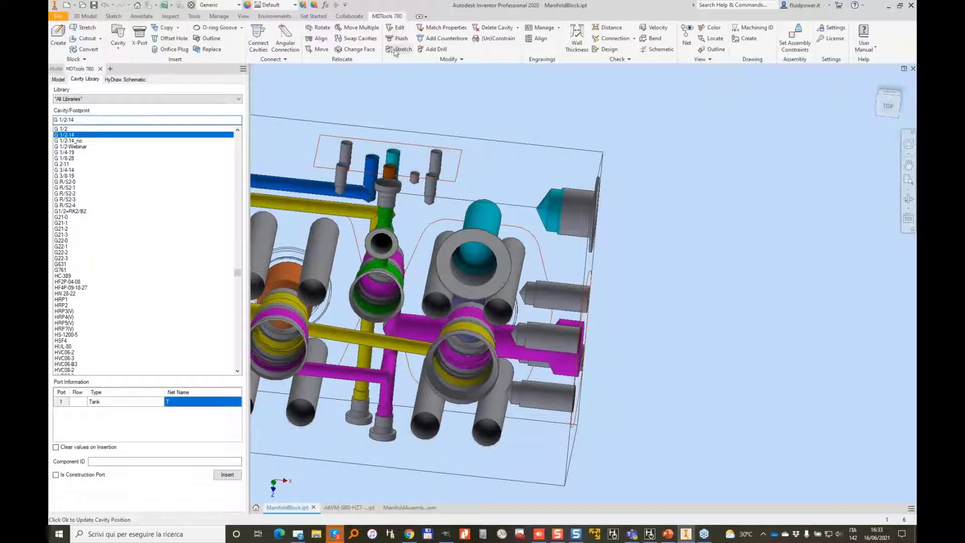
Step: Replace the DR port's cavity with G 1/2-14 from the BSP PORTS ISO 1179-1 library, retaining its drill dimensions
middle_click_drag(644, 190, 598, 206, "shift")
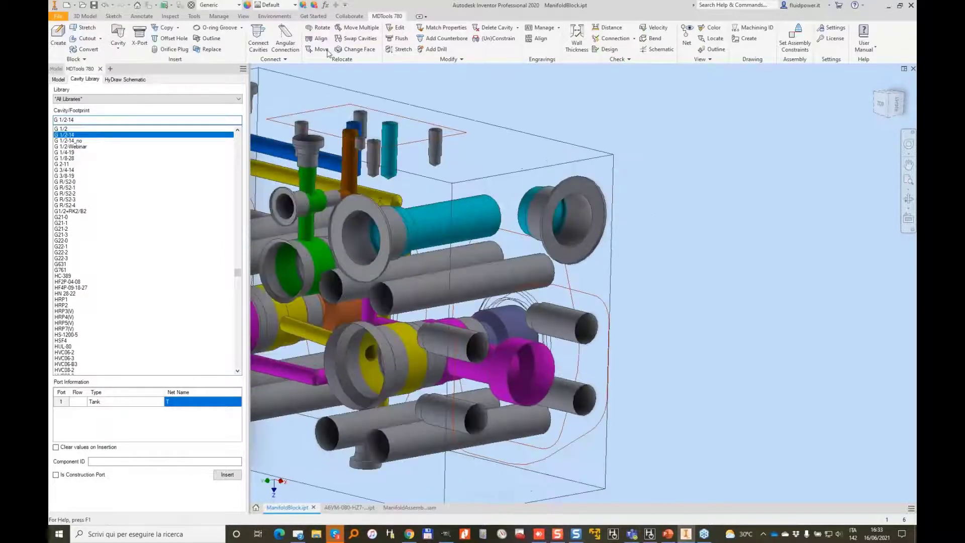
left_click(202, 50)
left_click(573, 213)
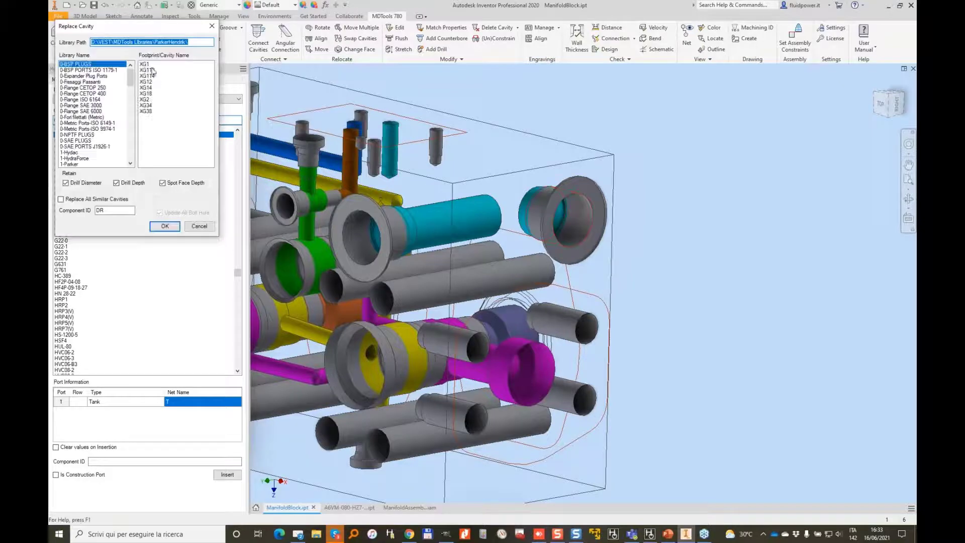
left_click(97, 71)
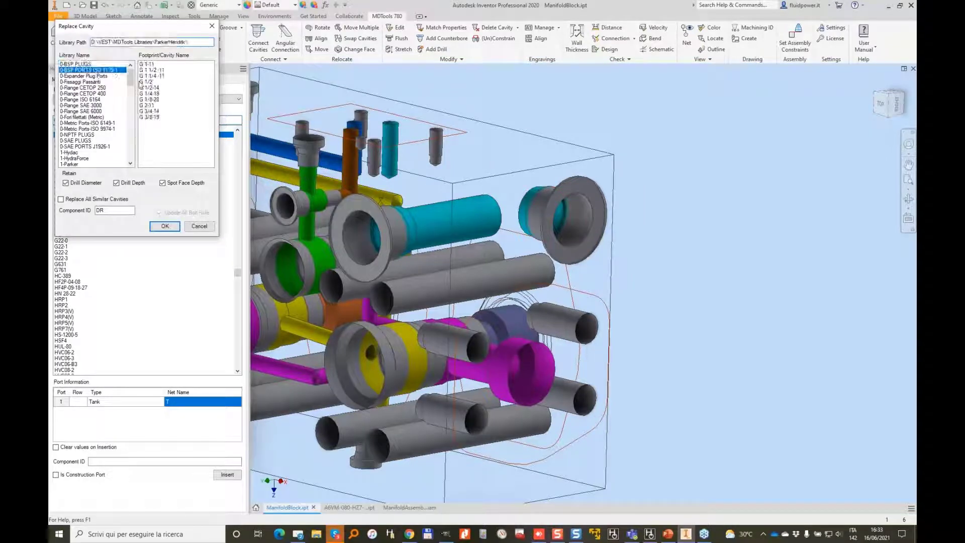
left_click(145, 88)
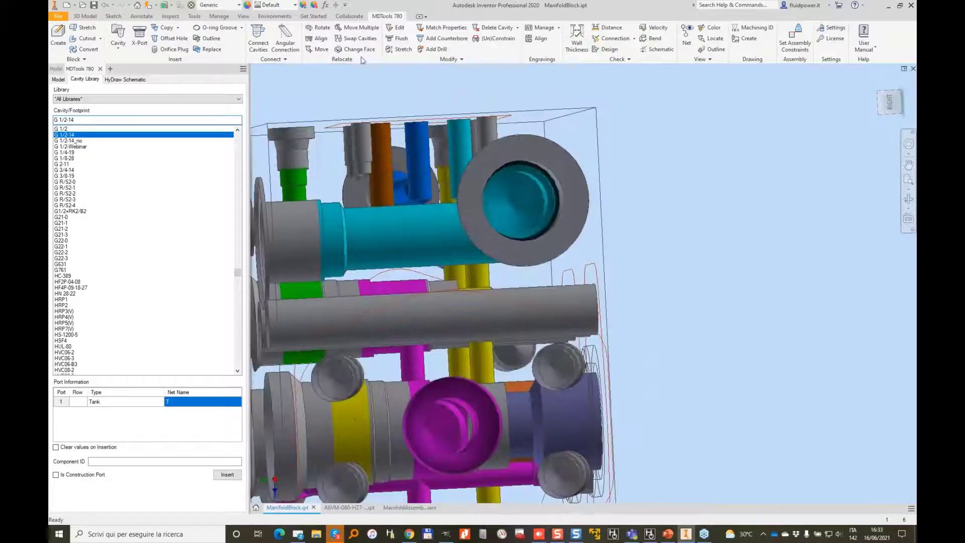
Step: Stretch the DR port's drilling deeper so it passes across the T port's cyan drilling
left_click(316, 39)
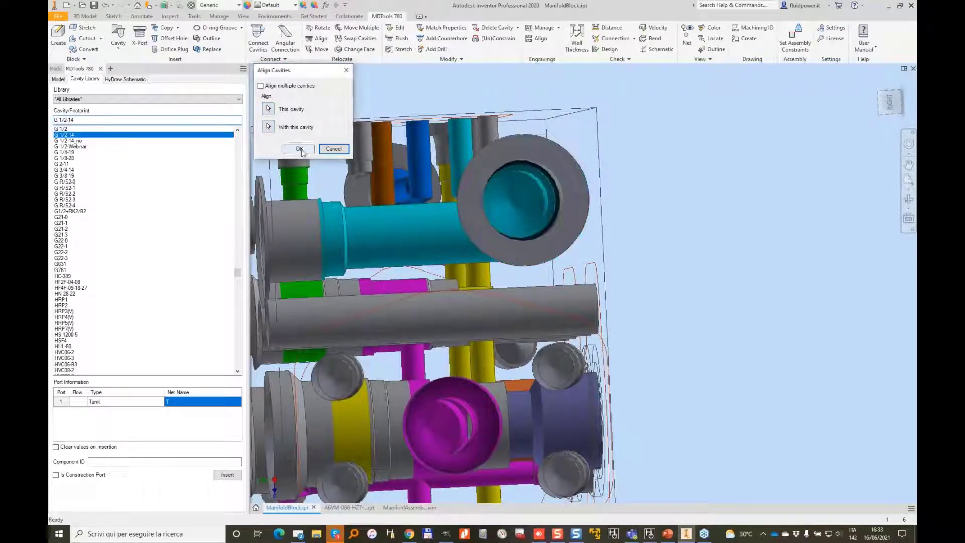
left_click(336, 149)
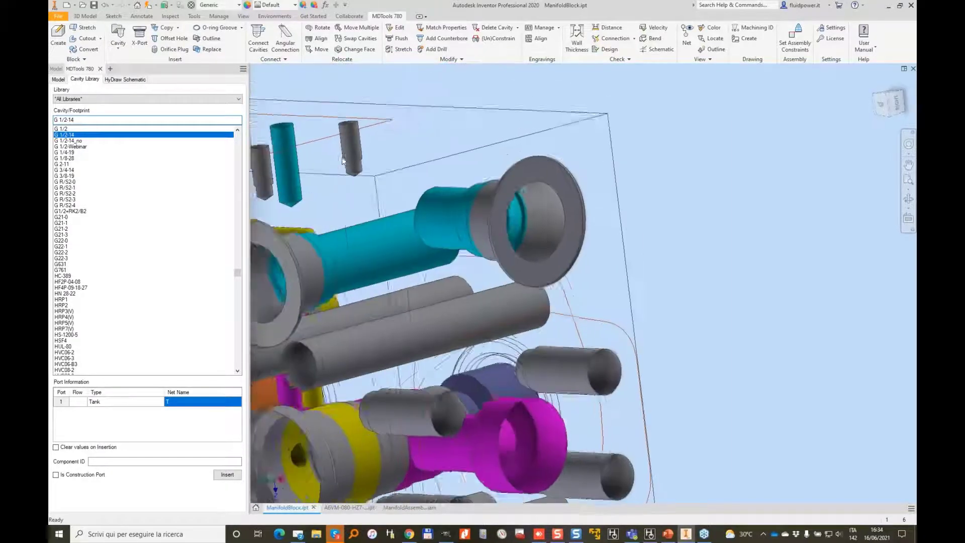
left_click(401, 49)
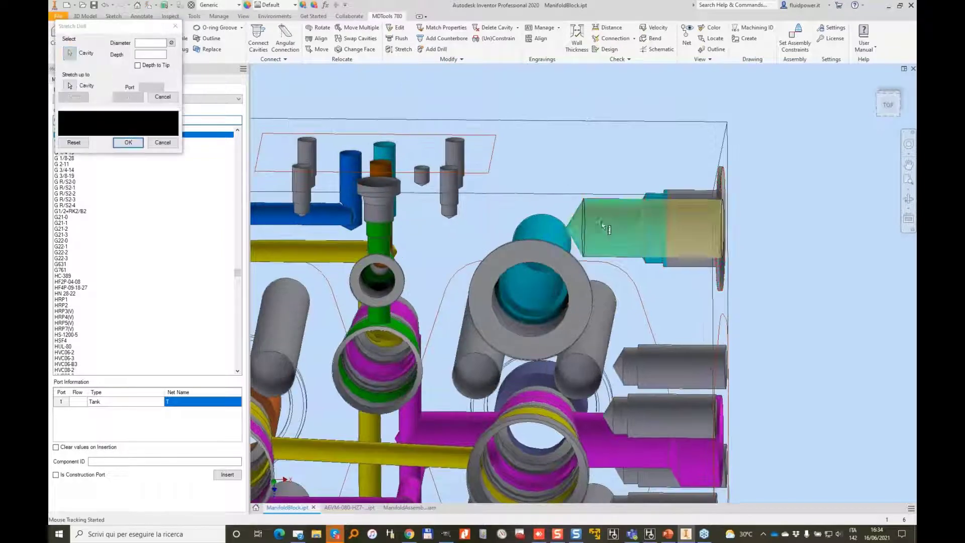
key("Return")
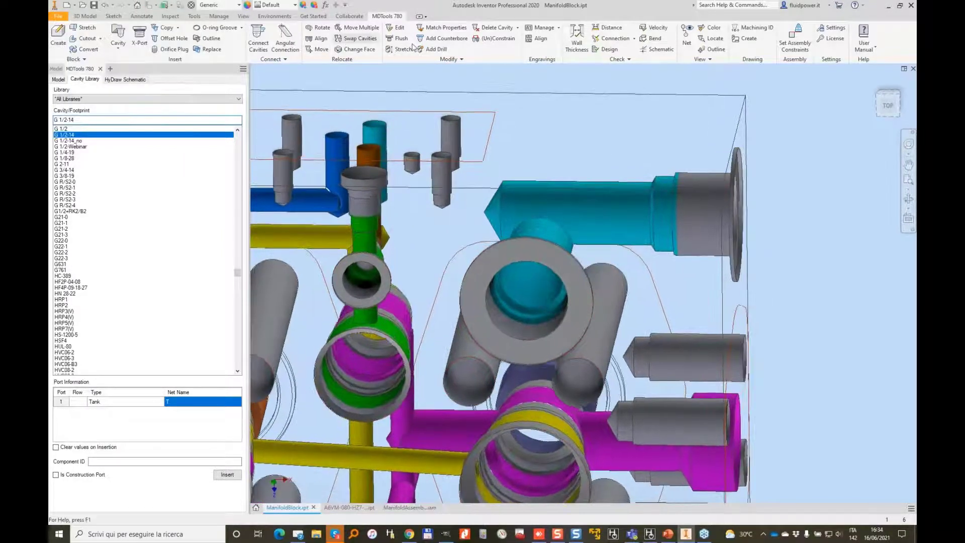
Step: Add a drill of diameter 6 and depth 90 to the end of the DR port
left_click(435, 48)
left_click(525, 201)
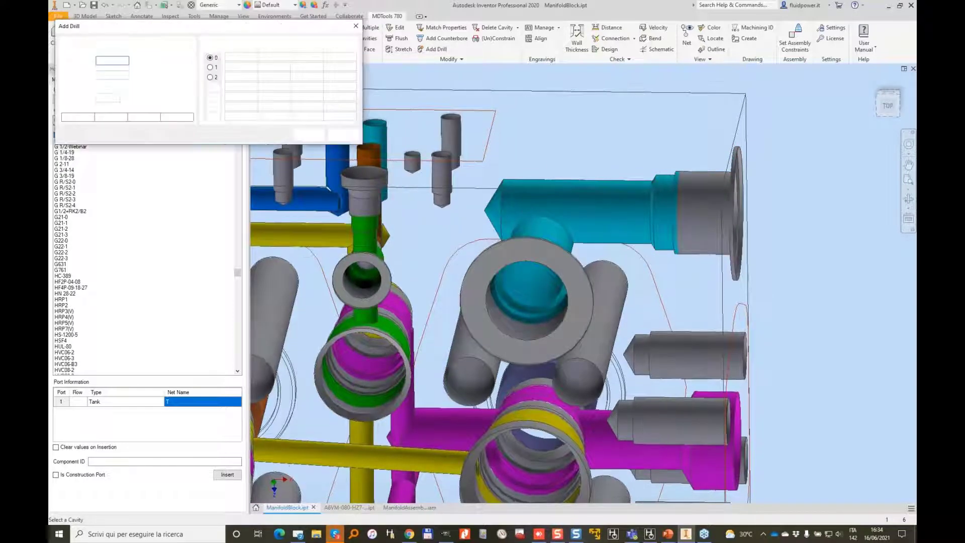
type("6")
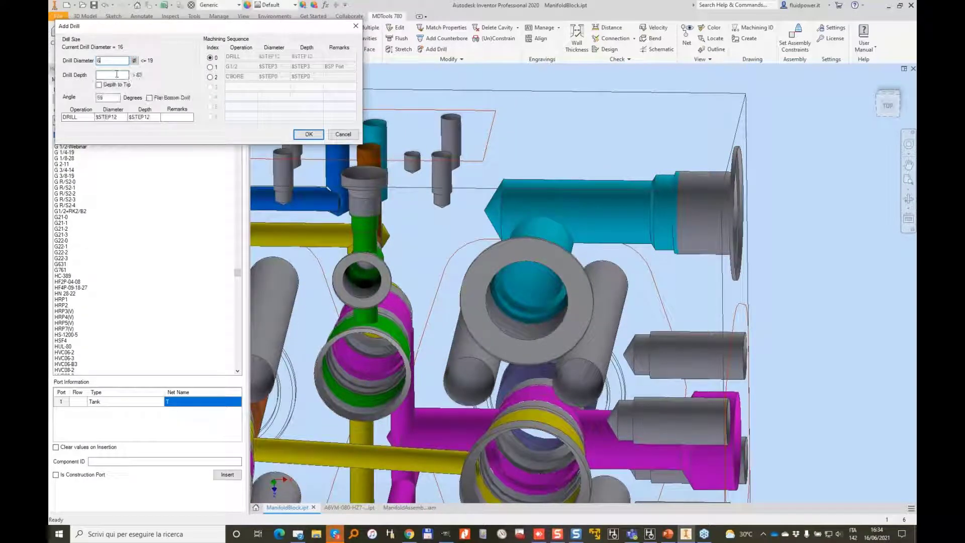
type("80")
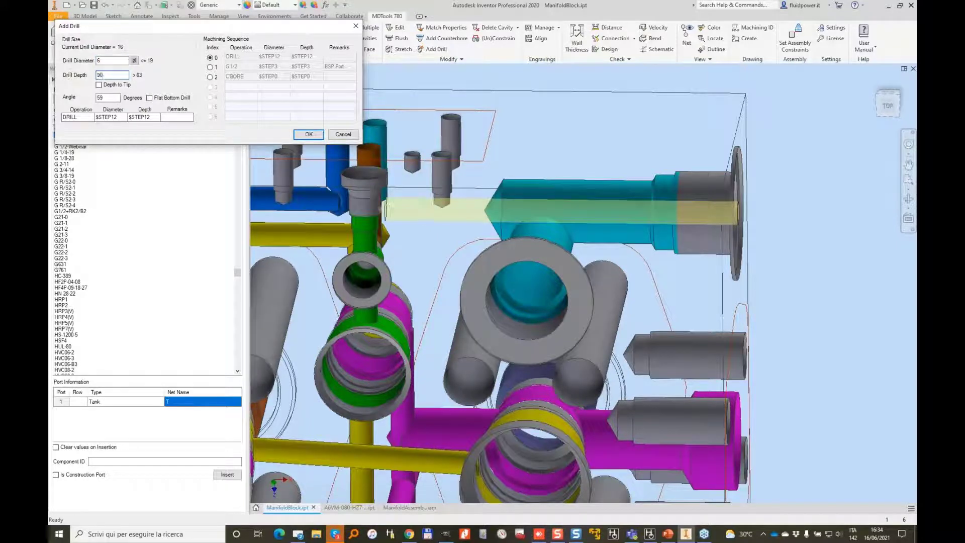
left_click(308, 134)
Step: Connect the DR port's narrow added drill to the footprint's vertical cyan T drilling
middle_click_drag(541, 181, 437, 191, "shift")
scroll(437, 181, "down", 3)
left_click(258, 39)
left_click(603, 257)
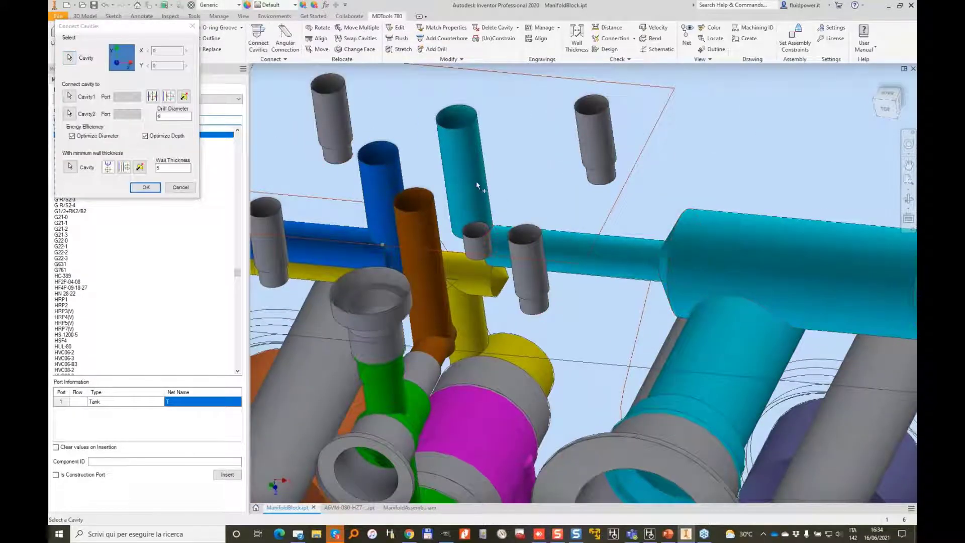
left_click(144, 187)
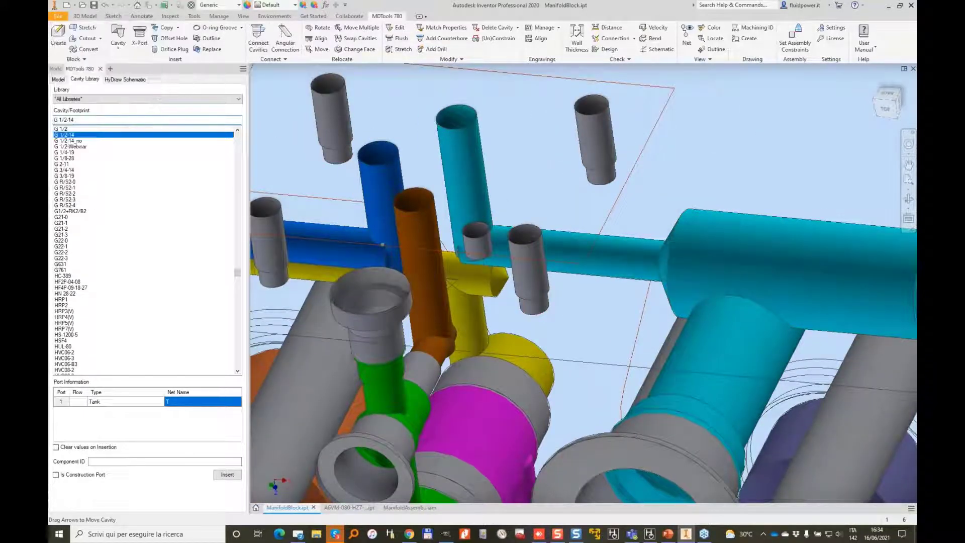
Step: Run a Connection Check on the manifold block with the Poor Connections List included and review the report
scroll(328, 167, "up", 4)
middle_click_drag(329, 171, 658, 99, "shift")
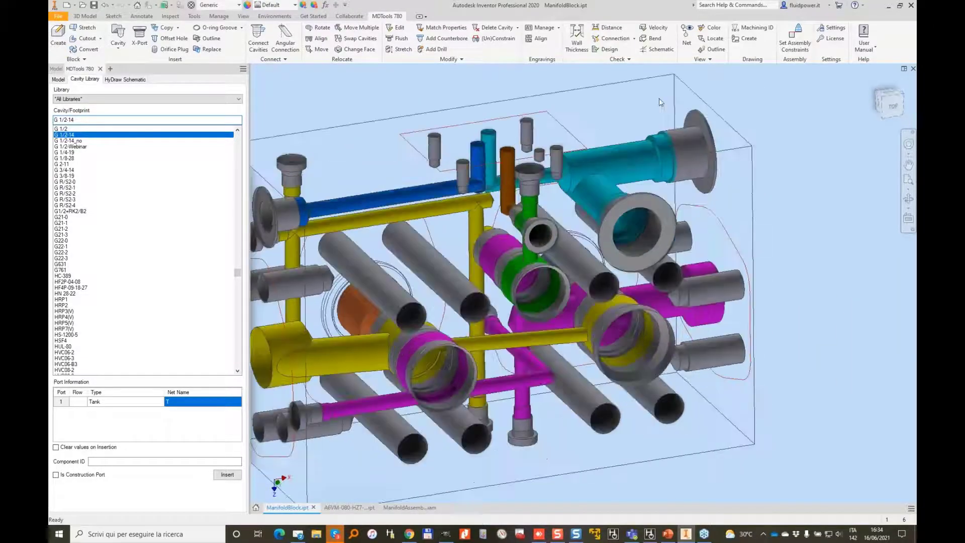
left_click(617, 38)
left_click(327, 456)
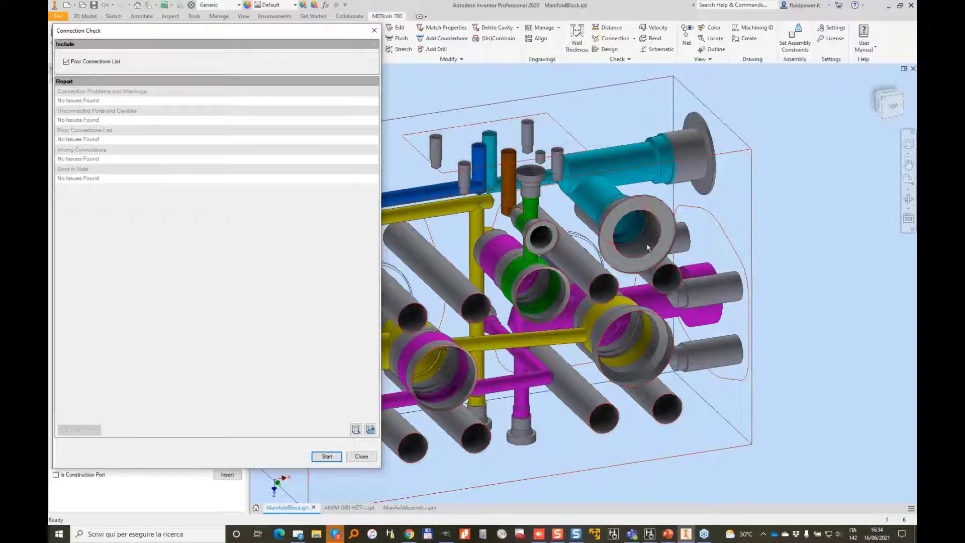
middle_click_drag(647, 248, 640, 167, "shift")
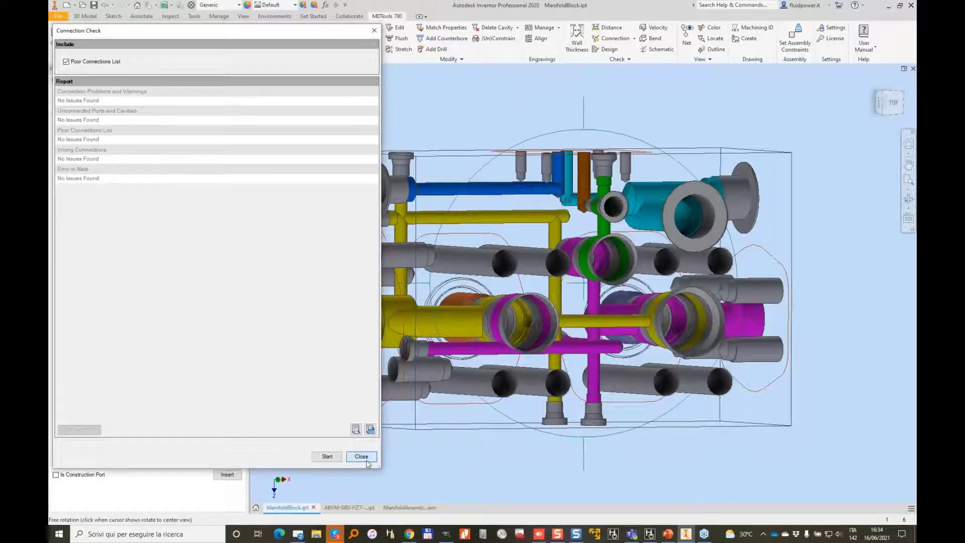
left_click(361, 456)
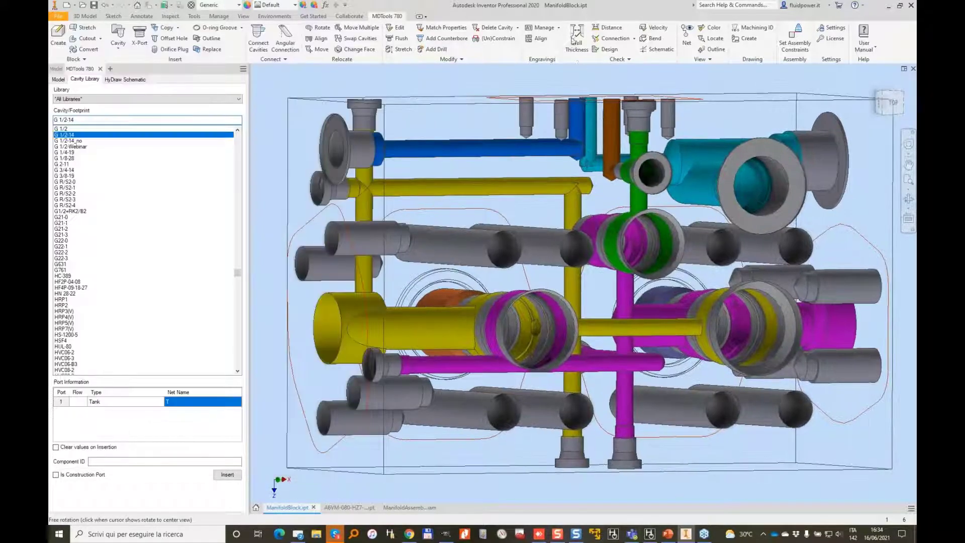
Step: Check wall thickness around all cavities with a 5 mm minimum, including manifold faces, and inspect the A-BH2 and A-BH3 clearances to PLUG8
left_click(577, 38)
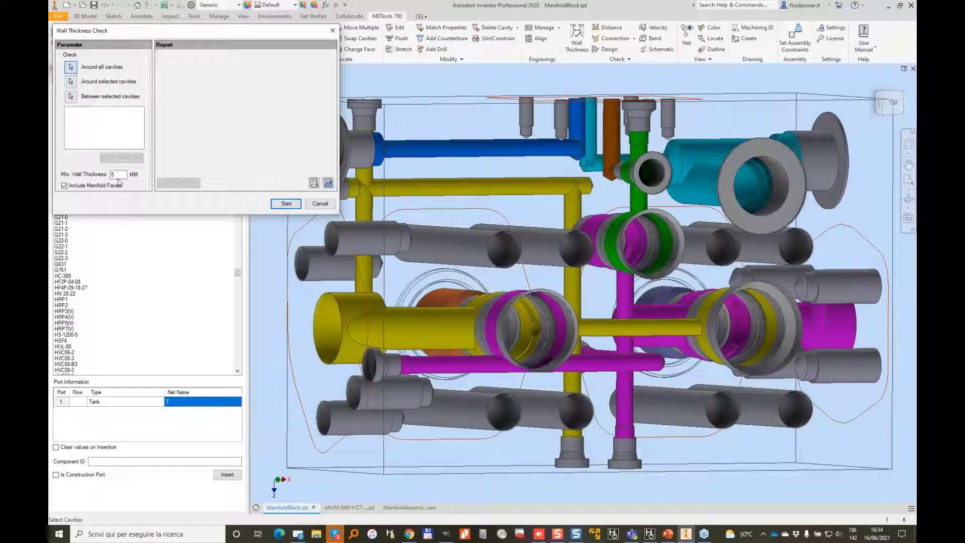
left_click(289, 204)
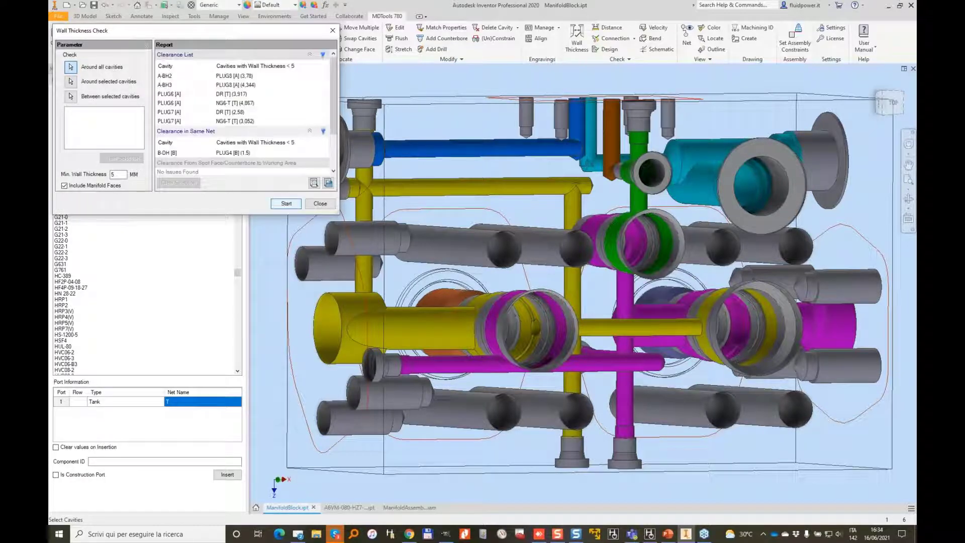
left_click(269, 77)
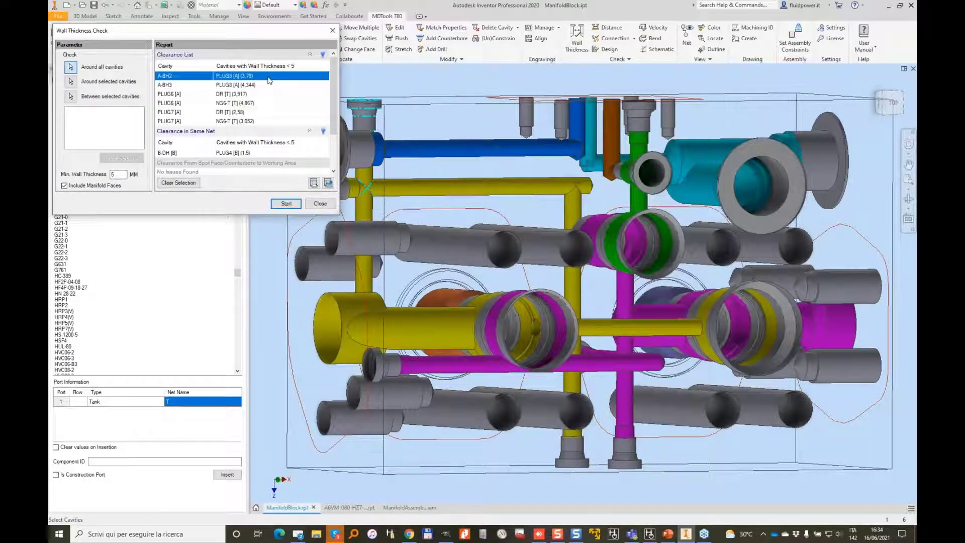
middle_click_drag(367, 166, 482, 341, "shift")
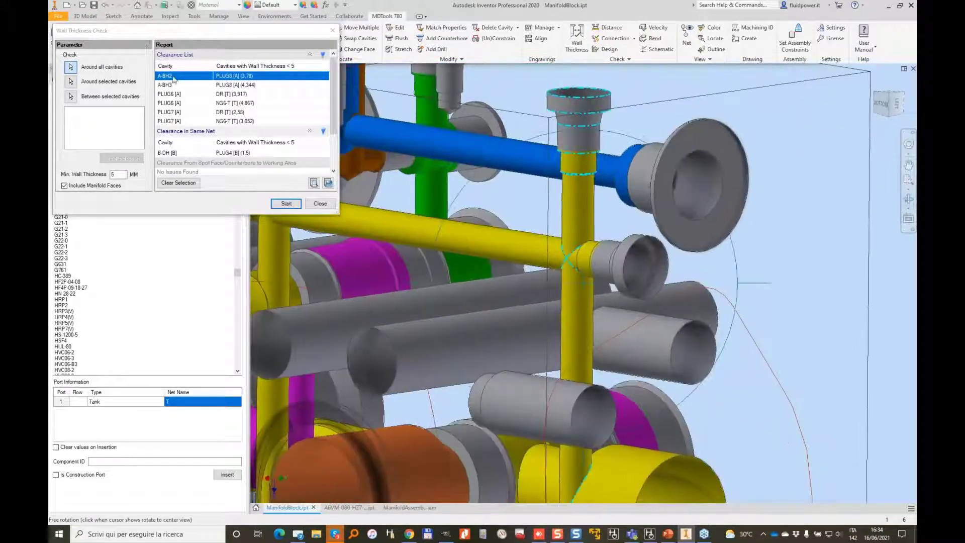
middle_click_drag(199, 86, 410, 168, "shift")
left_click(327, 204)
middle_click_drag(581, 174, 589, 170, "shift")
scroll(589, 170, "down", 1)
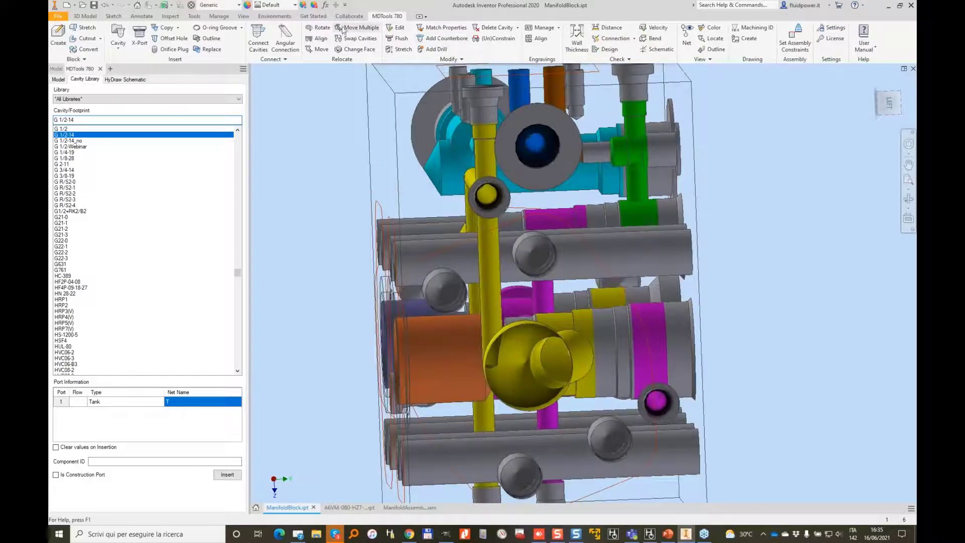
Step: Move the vertical yellow plugged drilling near port A and its linked cavities together by 1 mm in Y
left_click(317, 27)
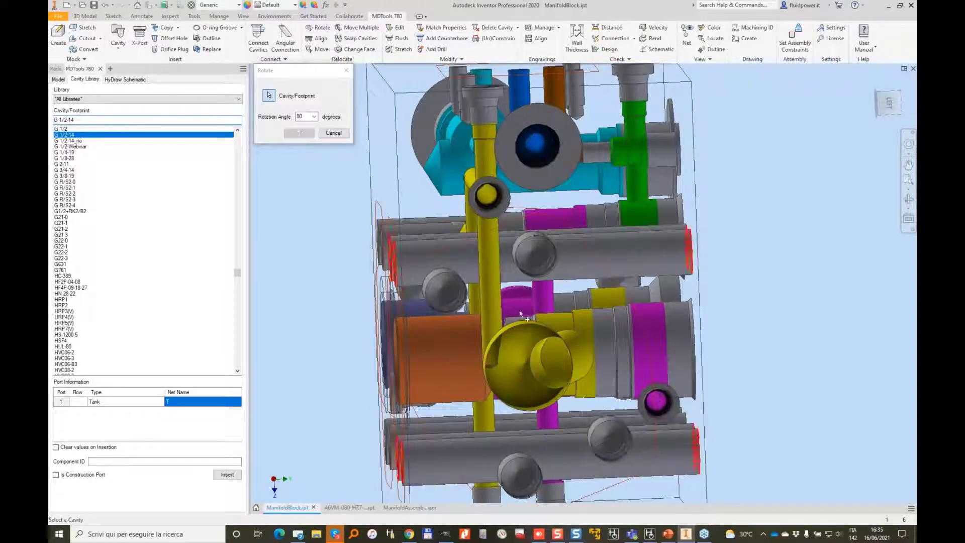
left_click(334, 133)
left_click(371, 31)
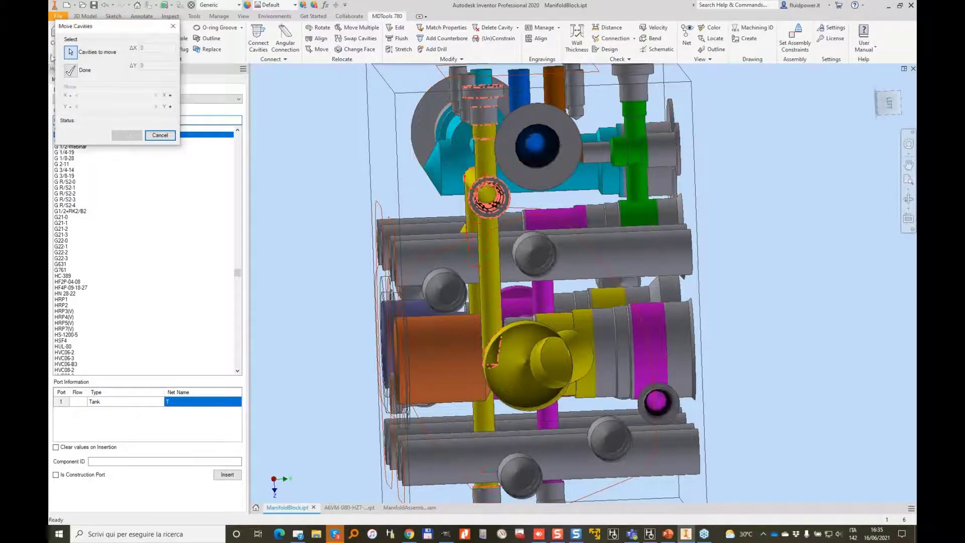
left_click(71, 72)
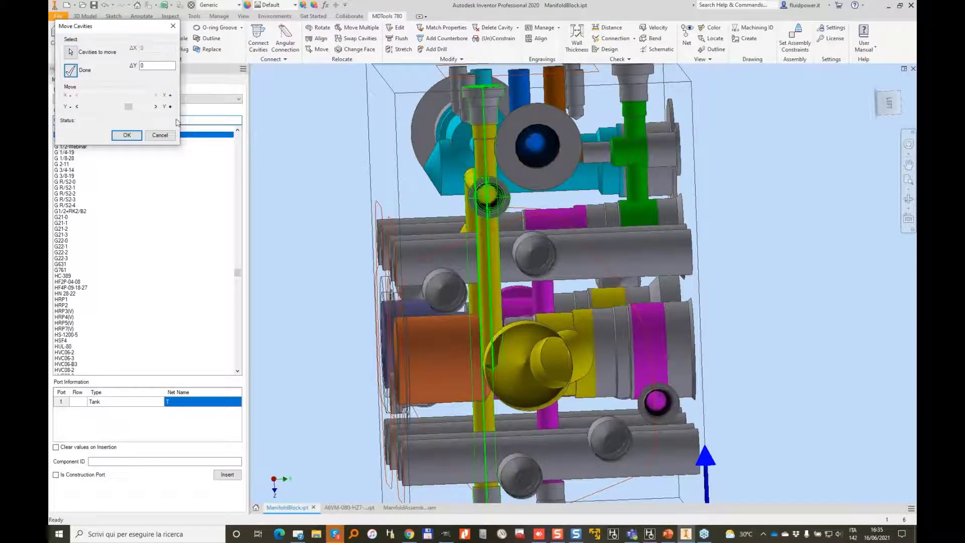
left_click(155, 106)
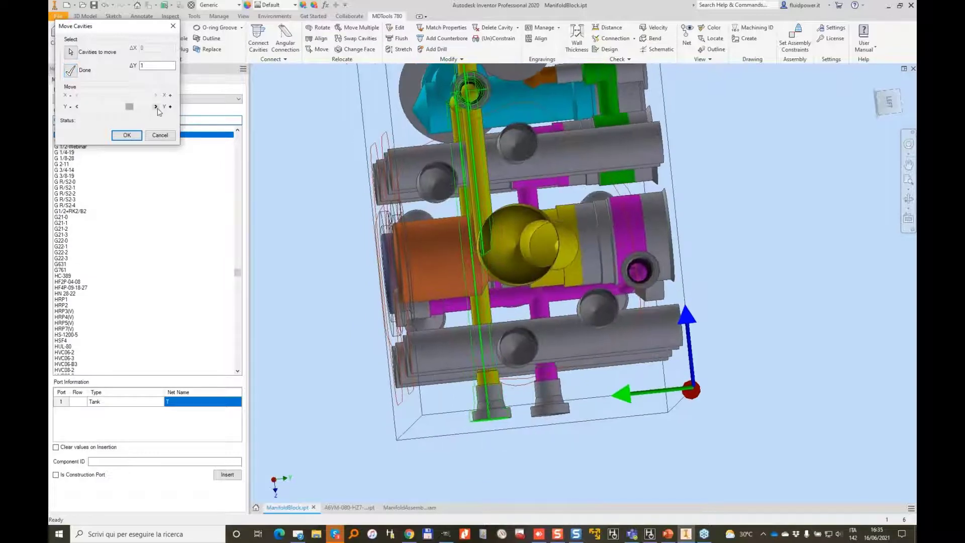
left_click(128, 136)
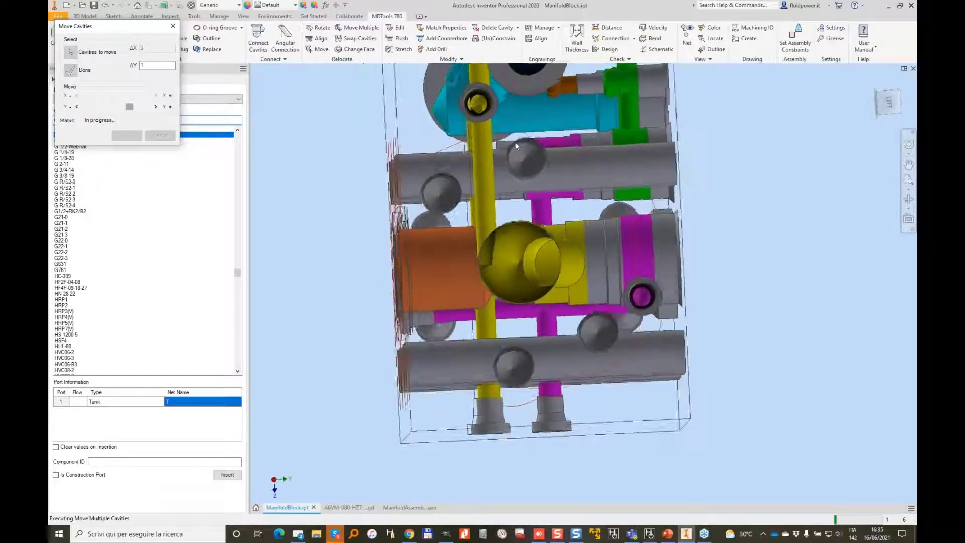
Step: Measure the distances from the vertical yellow drilling near port A to the two grey bolt holes beside it
left_click(576, 35)
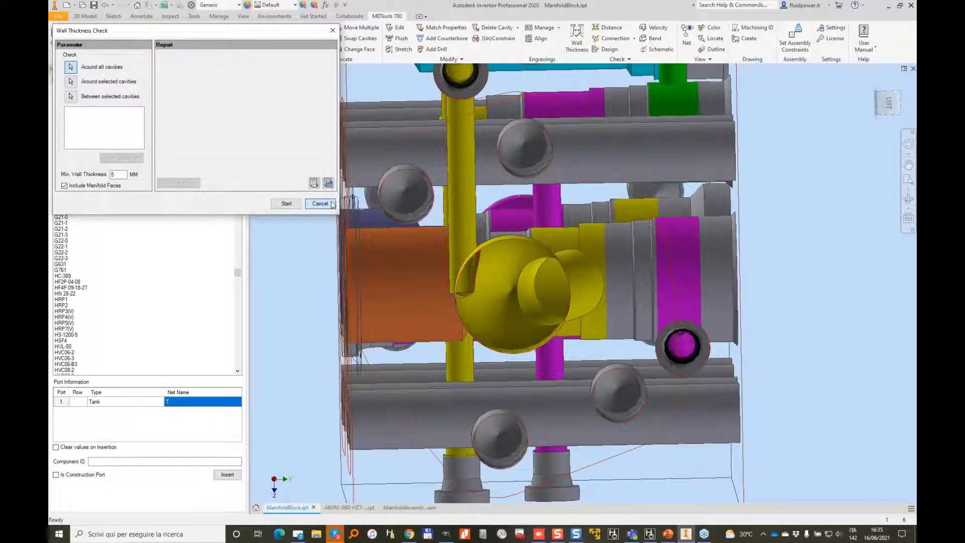
left_click(608, 27)
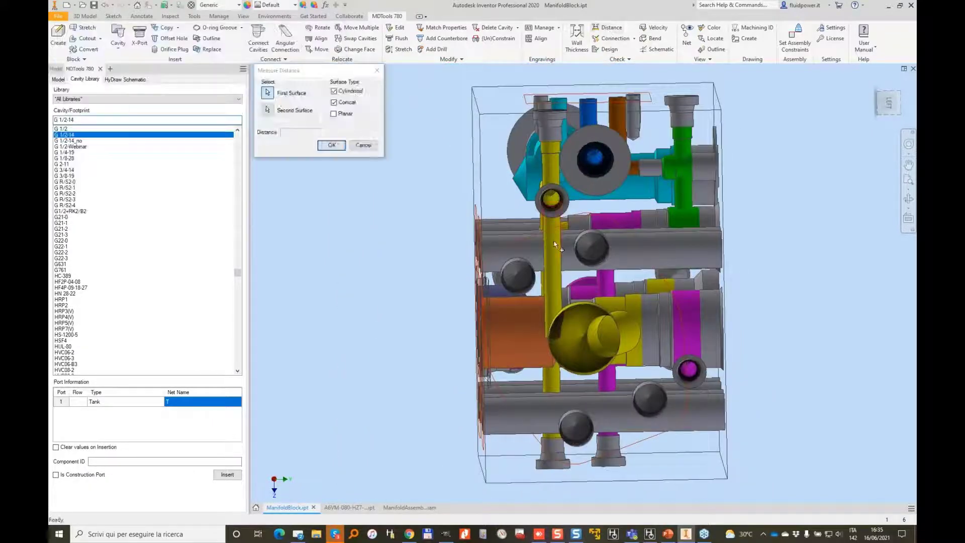
left_click(588, 256)
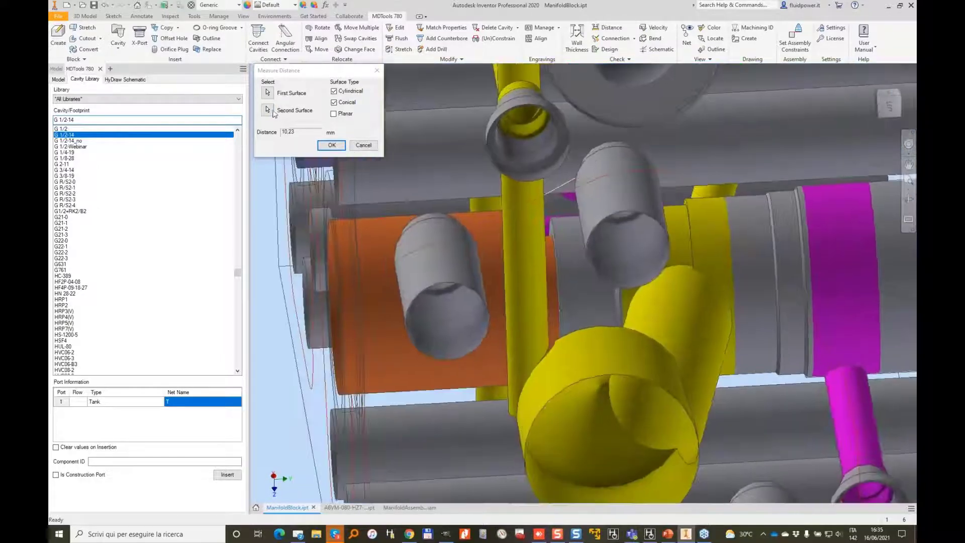
left_click(628, 265)
left_click(470, 329)
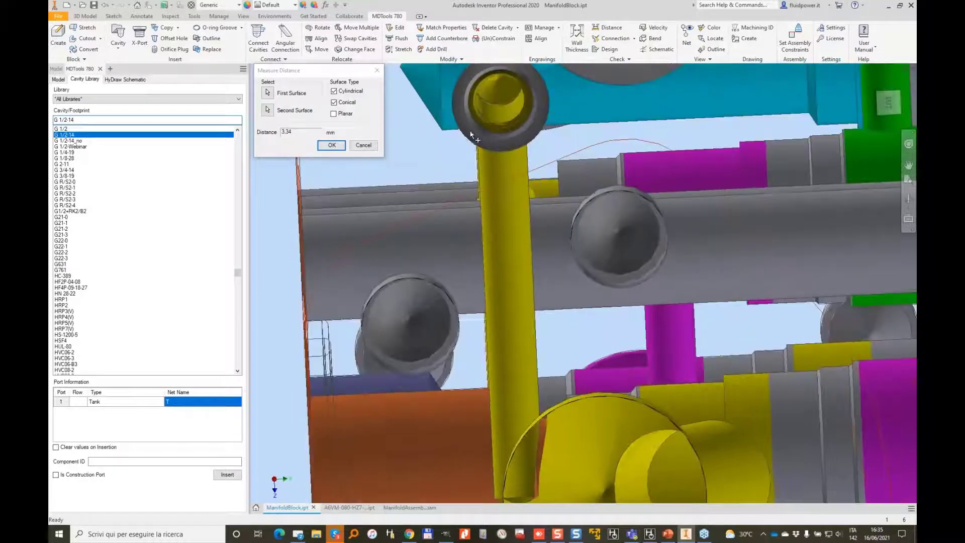
left_click(364, 146)
Step: Move the vertical yellow drilling and its linked cavities together by -0.5 mm in Y
left_click(352, 29)
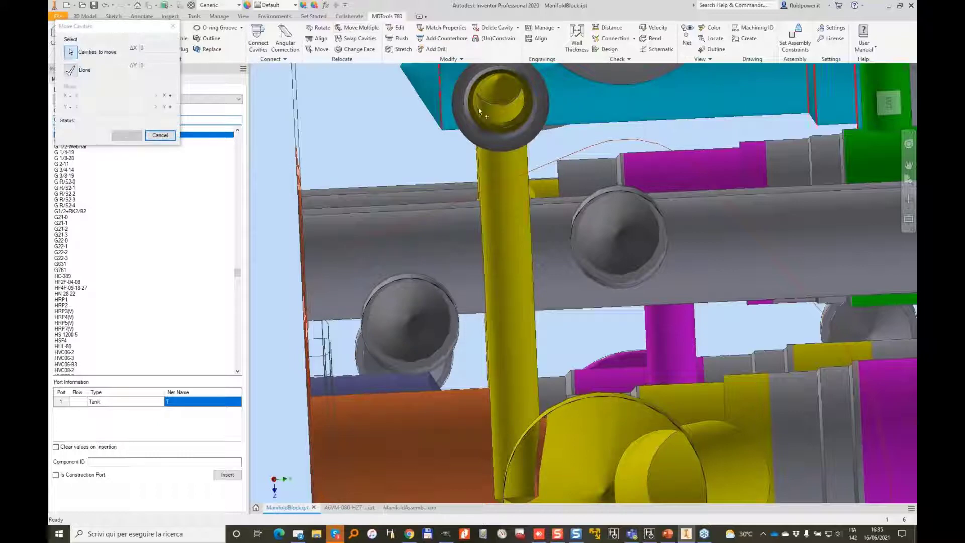
left_click(505, 211)
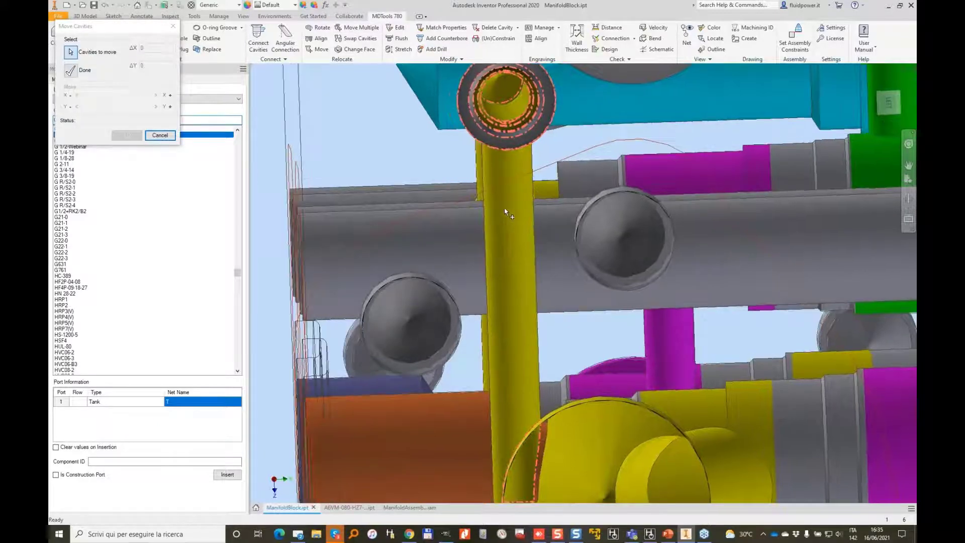
left_click(71, 71)
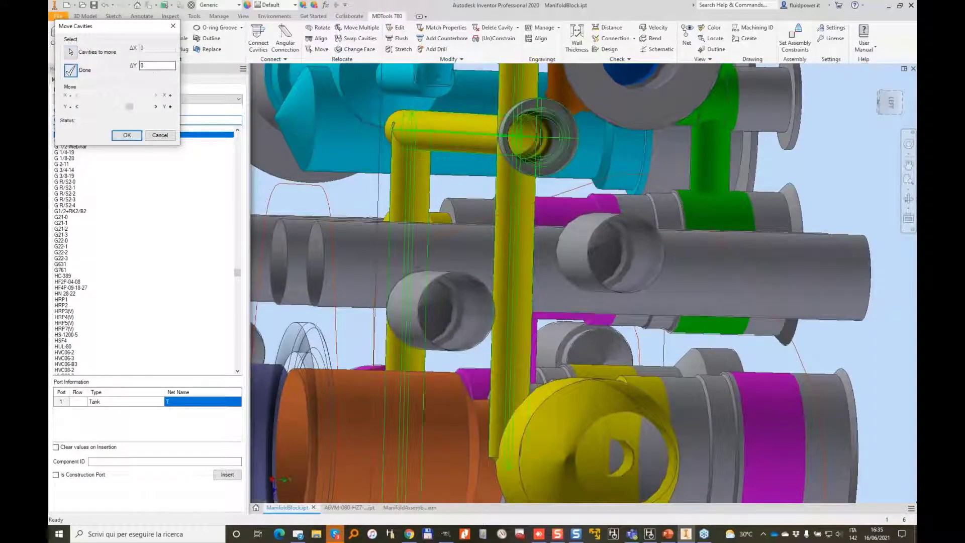
type("-0.5")
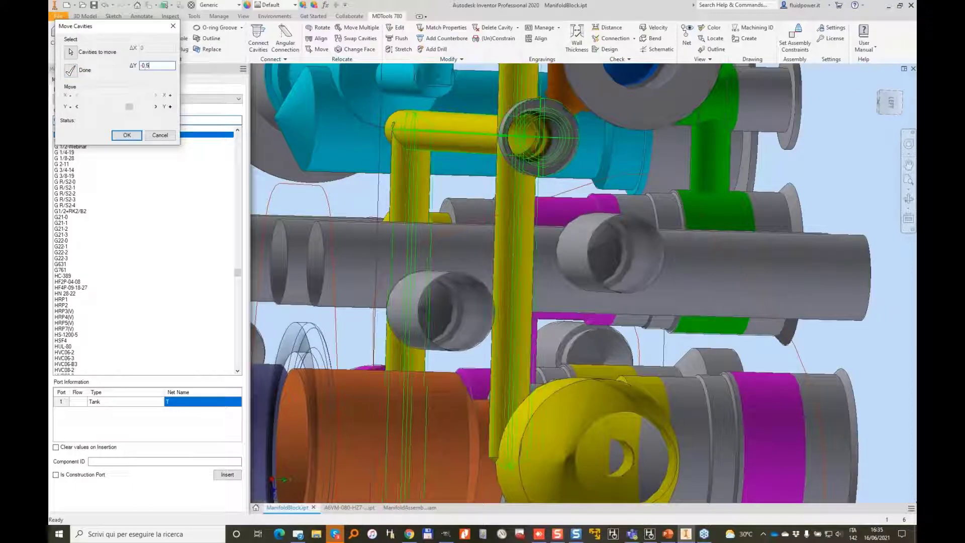
key("Return")
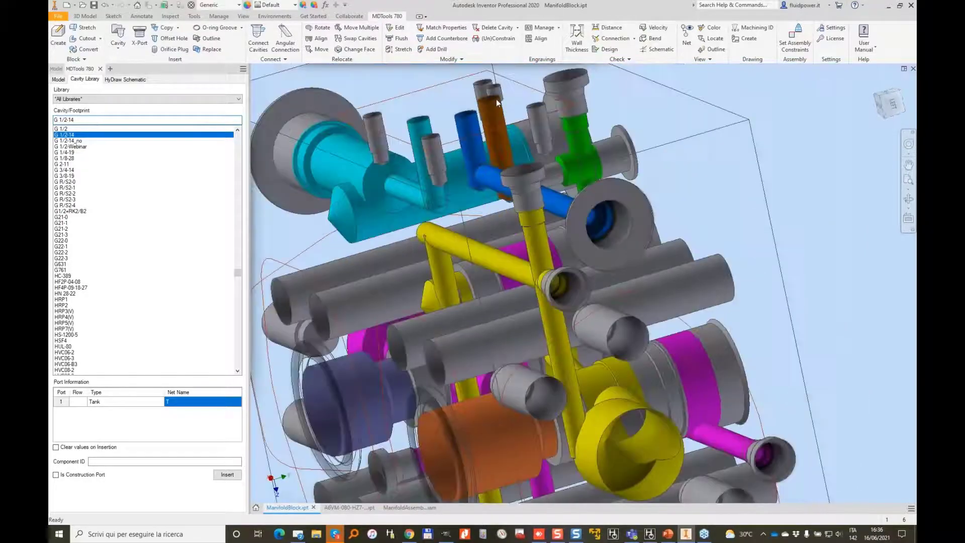
left_click(399, 49)
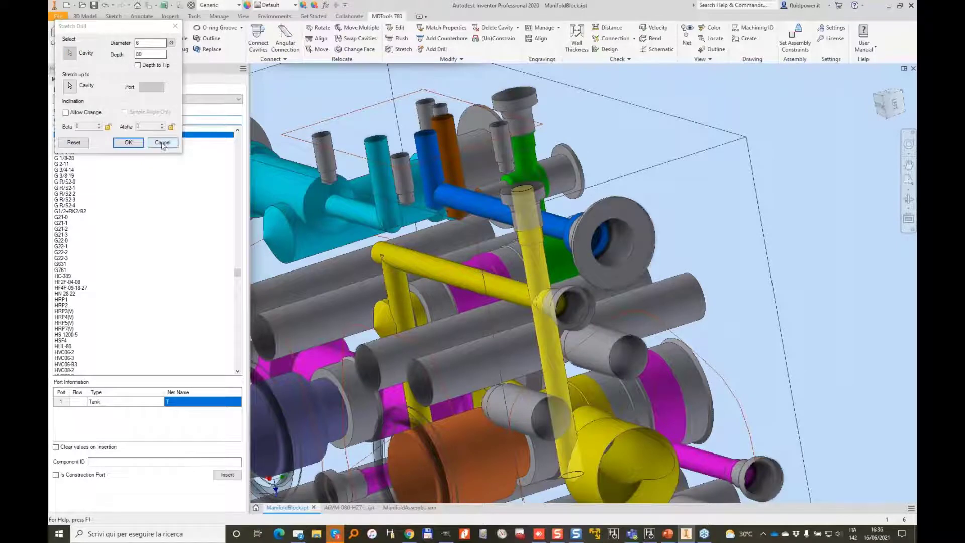
left_click(162, 143)
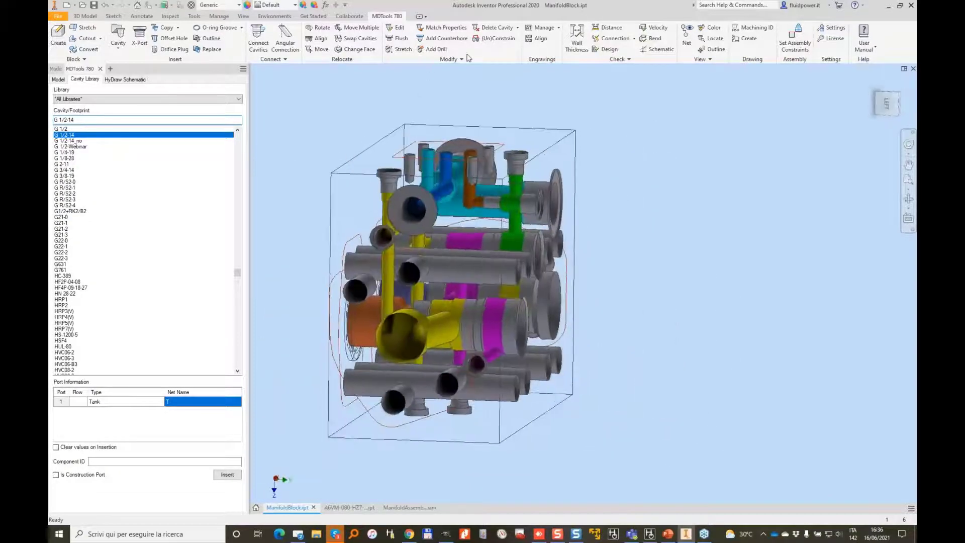
Step: Engrave the label A for the large yellow port at X 93, Y 28, with height 8 mm and rotation 90 degrees
left_click(545, 29)
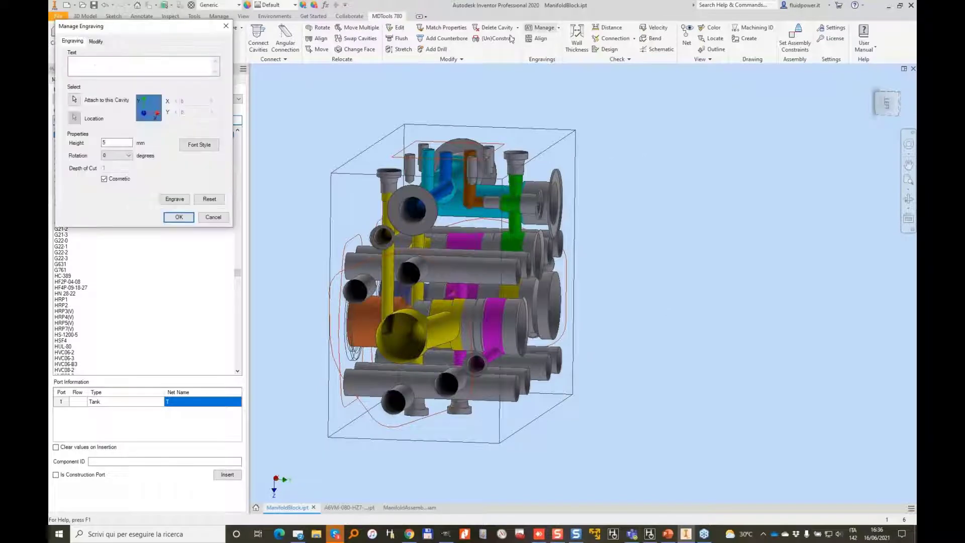
left_click(74, 102)
left_click(352, 386)
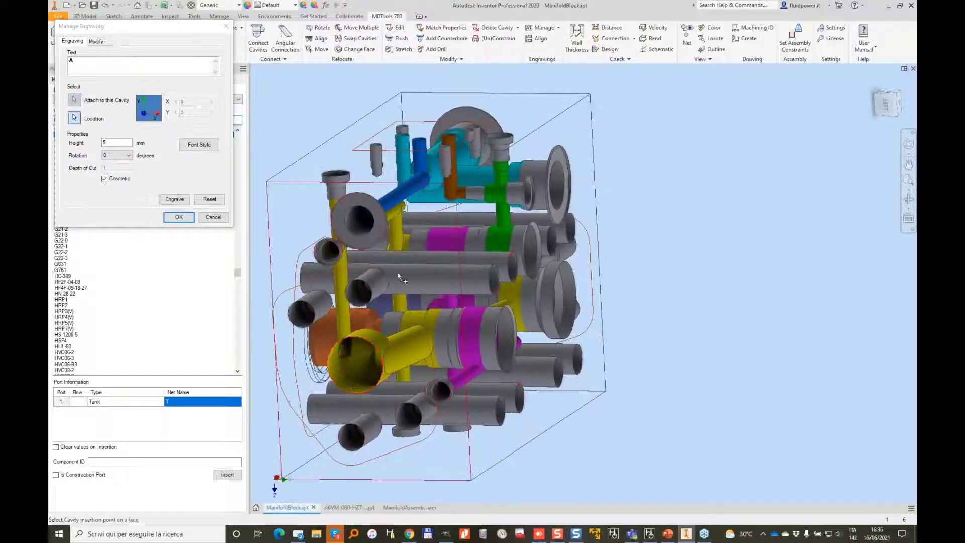
left_click(395, 278)
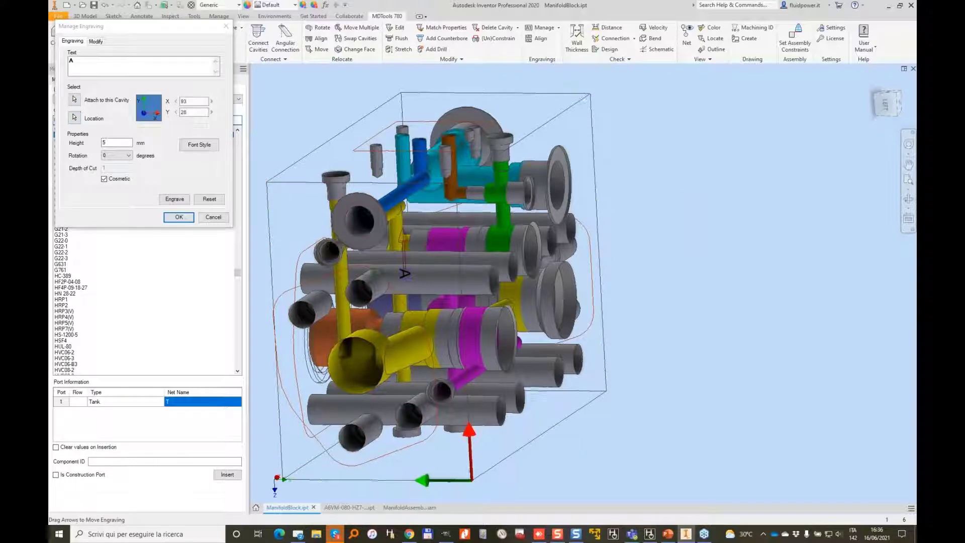
left_click_drag(119, 142, 102, 143)
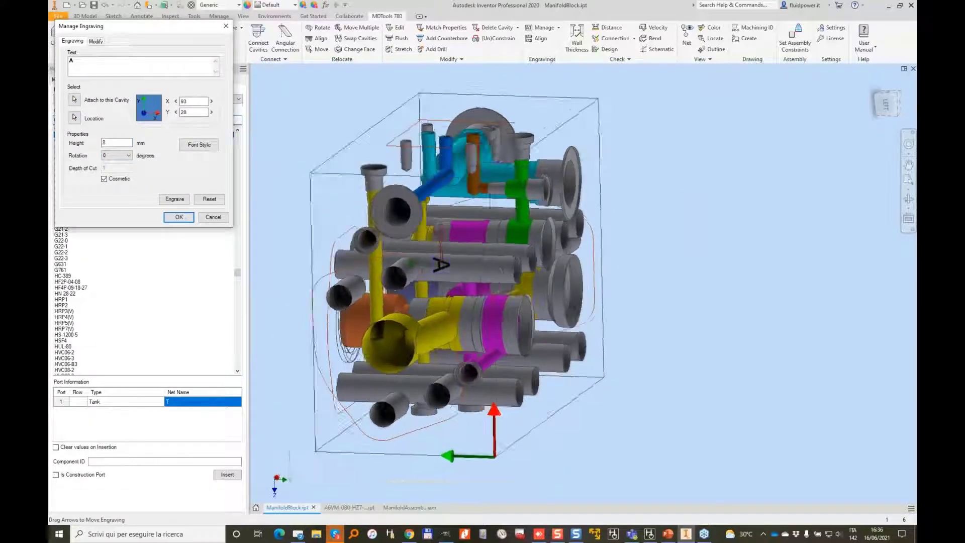
left_click(128, 155)
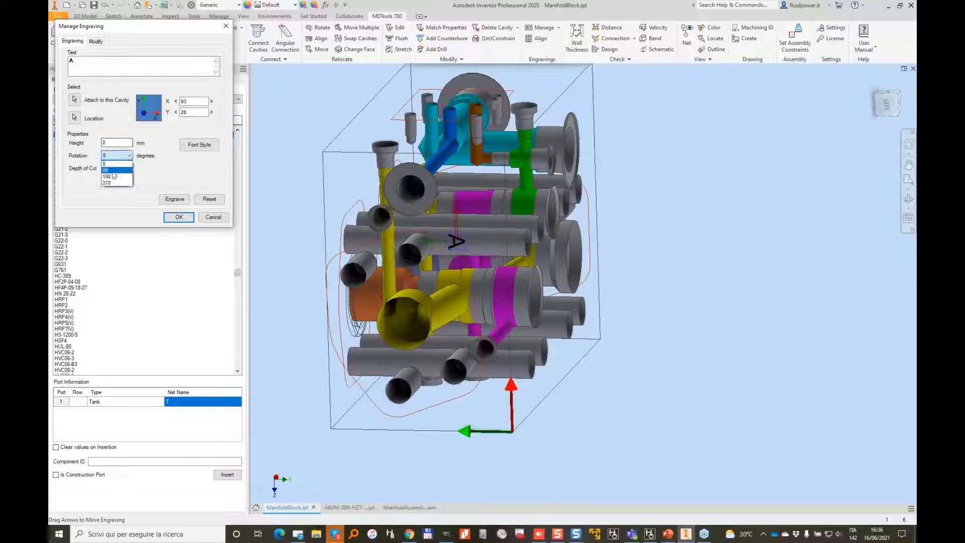
left_click(113, 174)
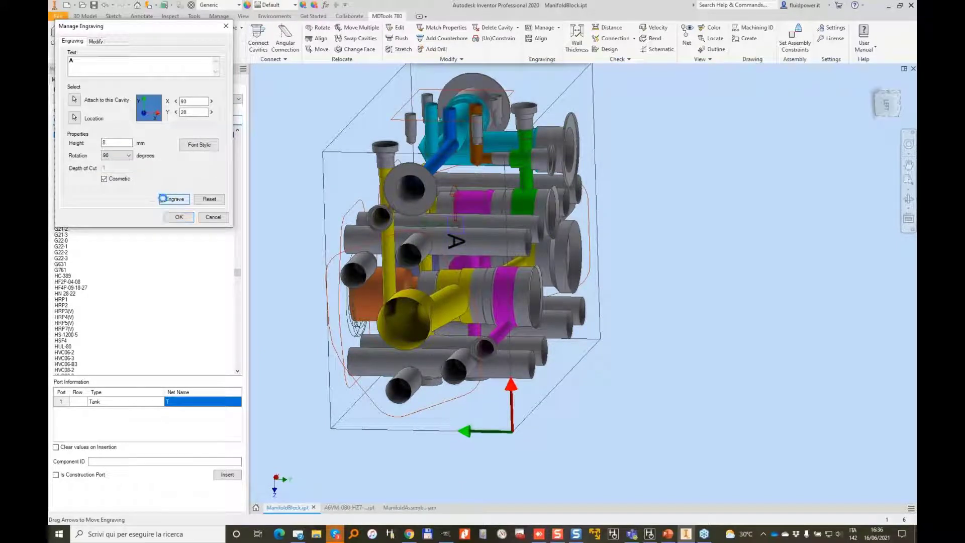
Step: Engrave the label B for the large magenta port at X 81, Y 9, with height 8 mm and rotation 270 degrees
left_click(74, 100)
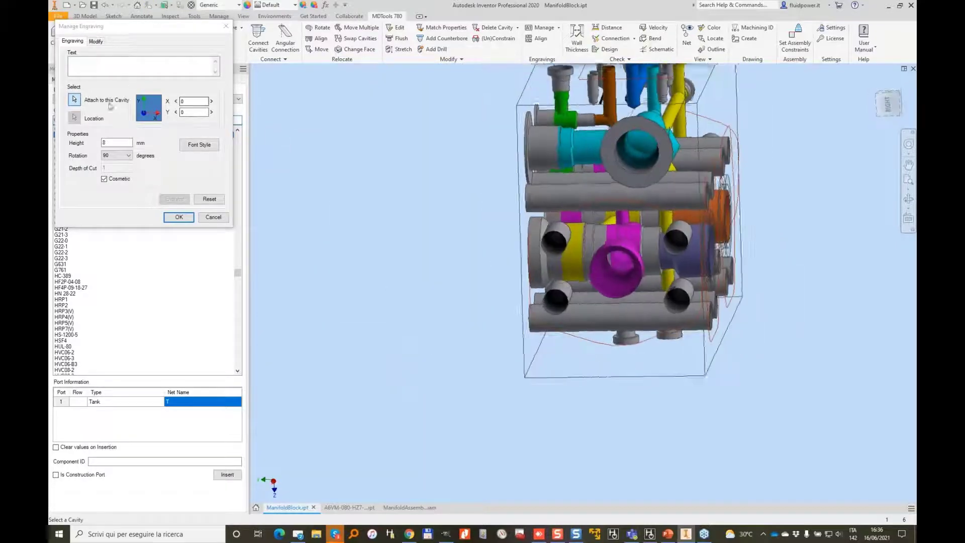
left_click(623, 248)
left_click(578, 190)
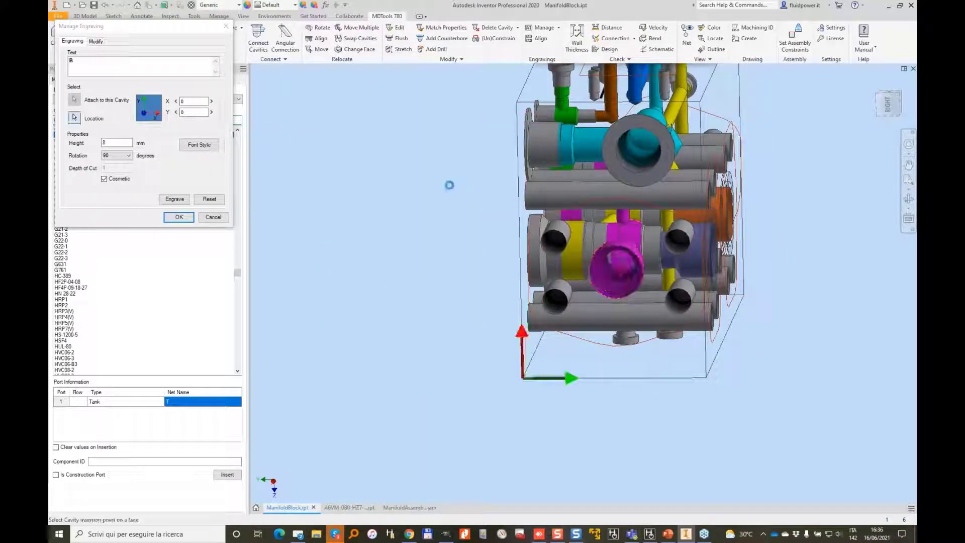
left_click(128, 155)
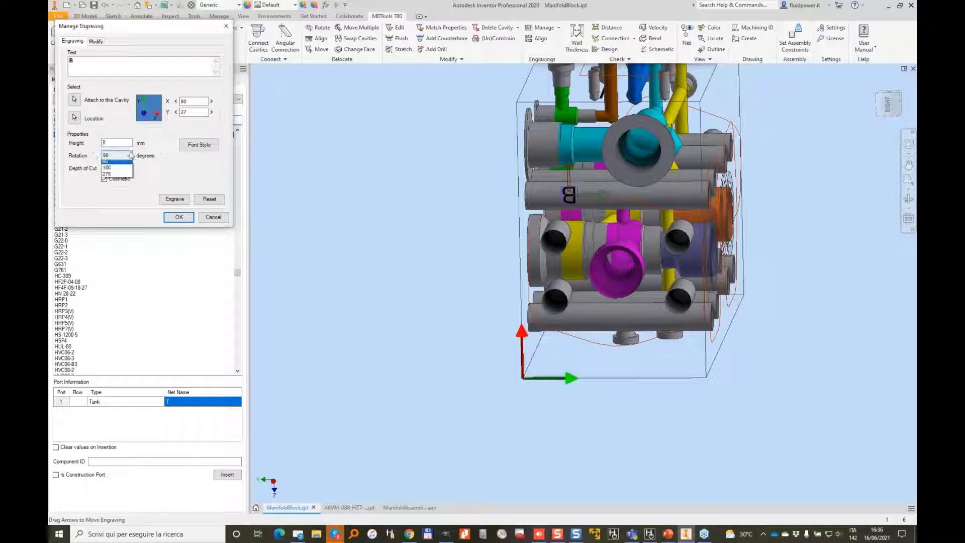
left_click(113, 185)
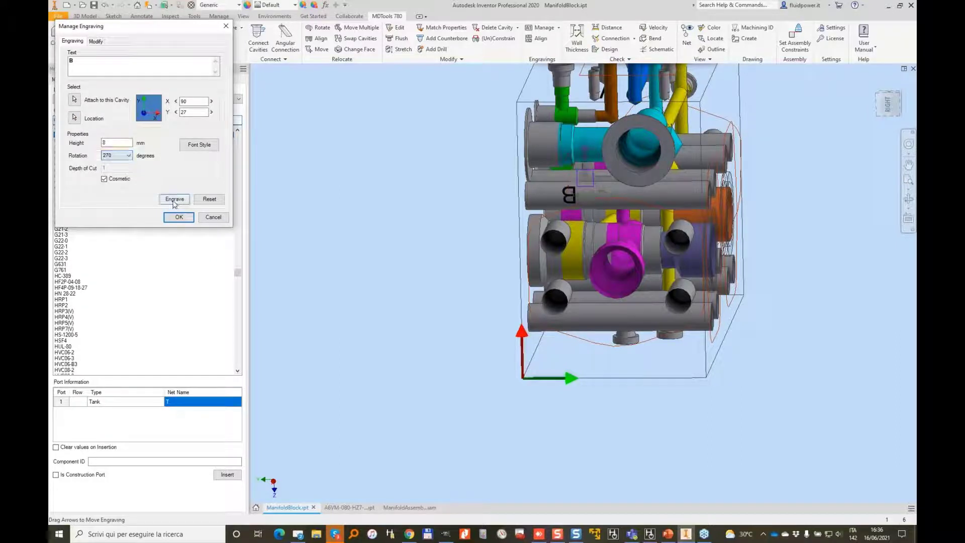
left_click_drag(585, 178, 549, 197)
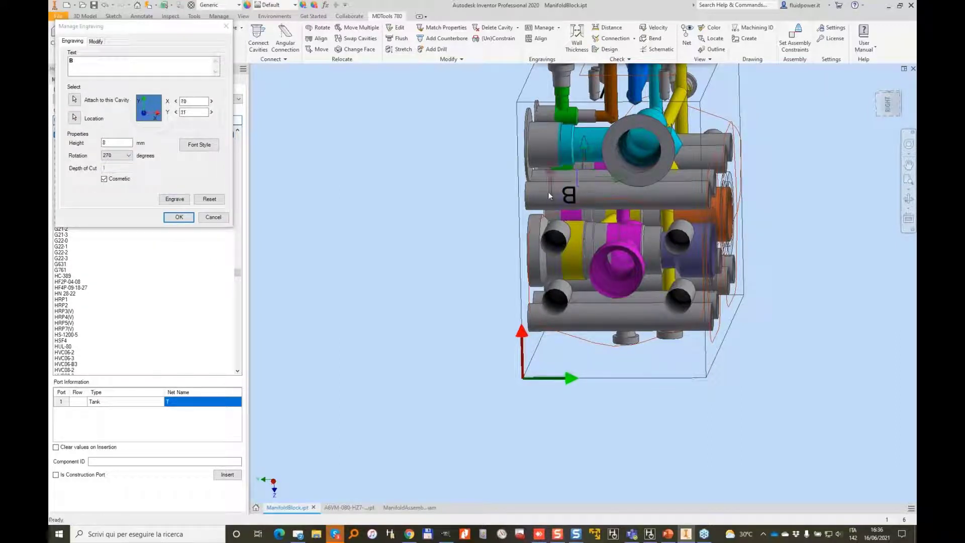
left_click(175, 199)
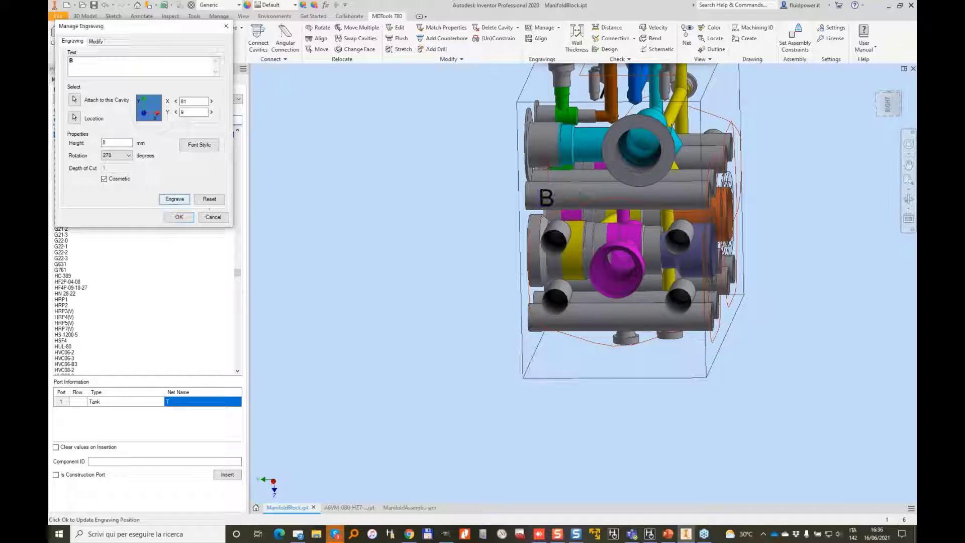
Step: Engrave the label DR beside the large cyan port at X 116, with height 8 mm and rotation 270 degrees
left_click(74, 100)
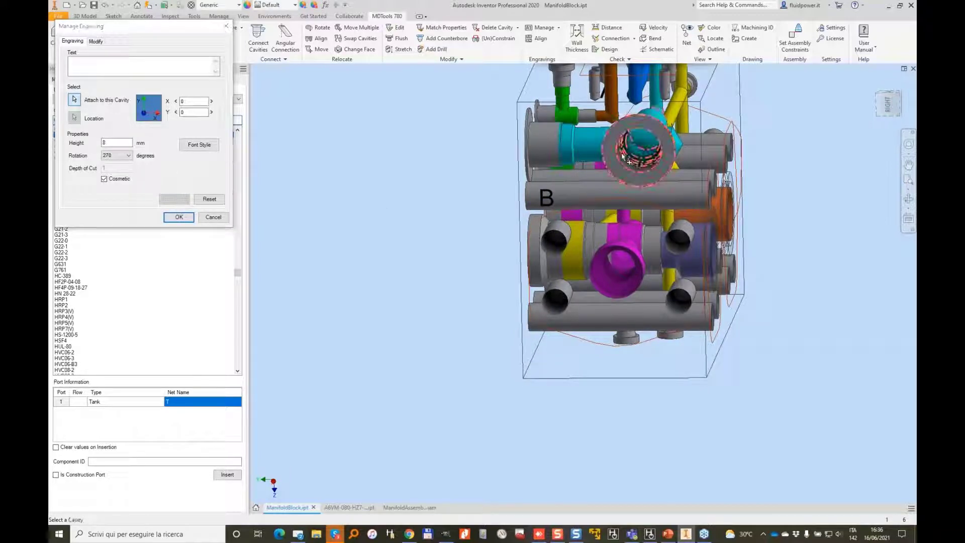
left_click(638, 150)
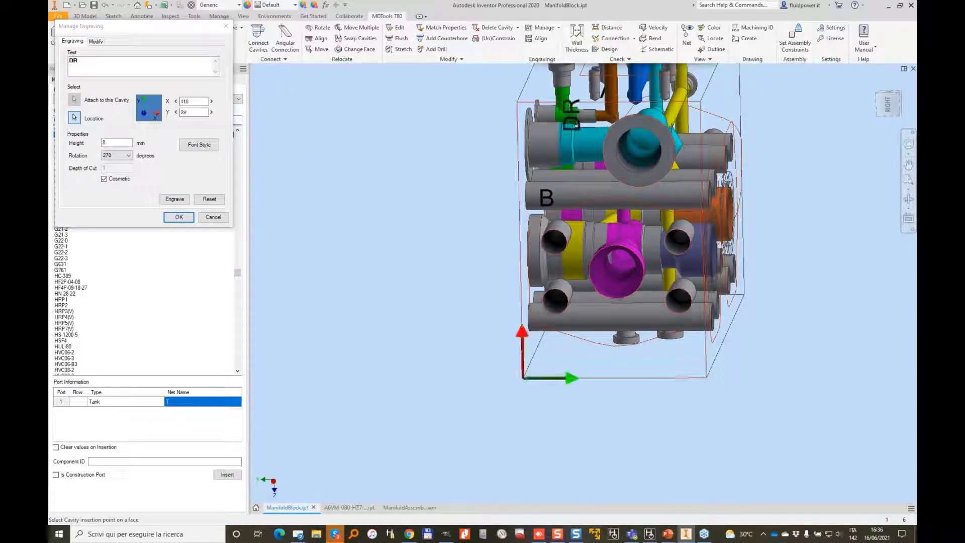
left_click(606, 131)
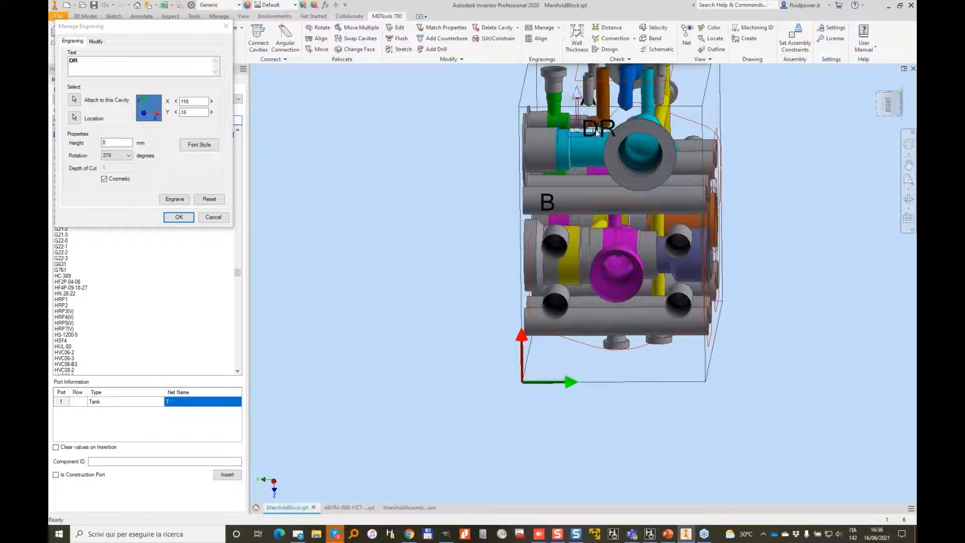
left_click(174, 199)
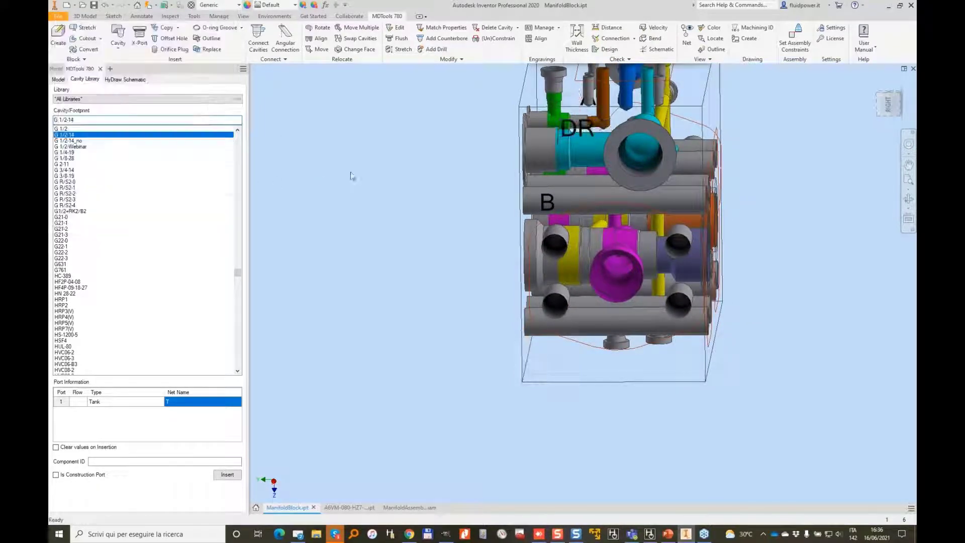
Step: Update ManifoldAssembly.iam with the revised block and run the plug assembly for its cavities
key("F6")
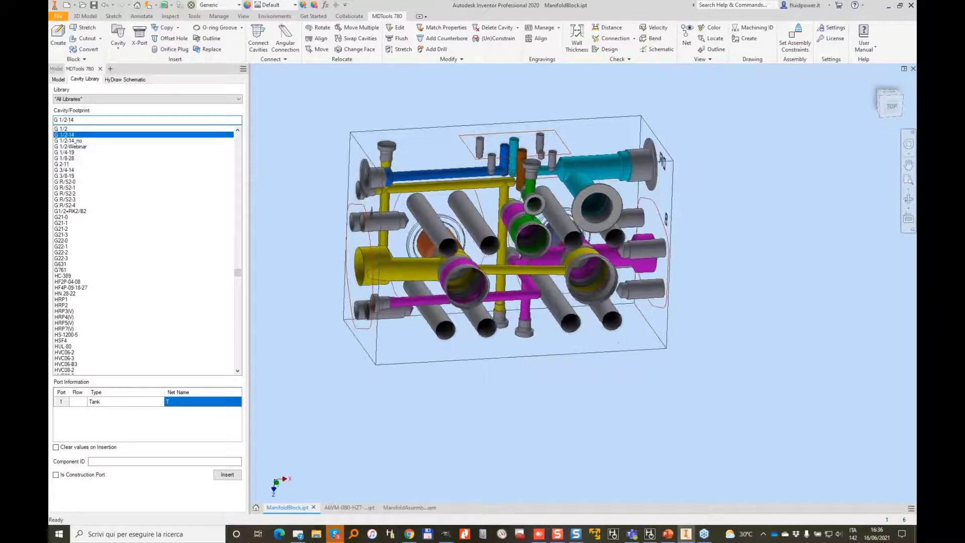
left_click(402, 507)
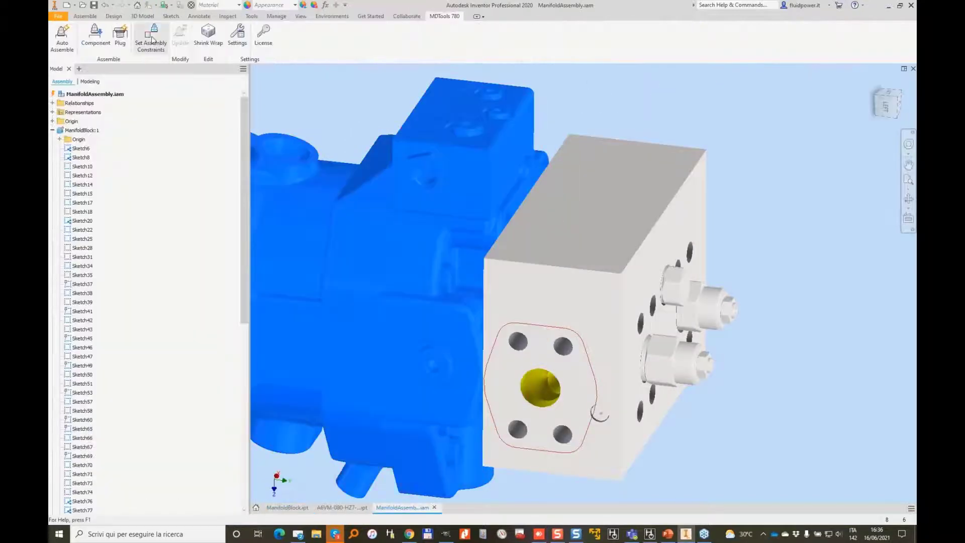
left_click(149, 8)
middle_click_drag(695, 120, 575, 126, "shift")
left_click(121, 40)
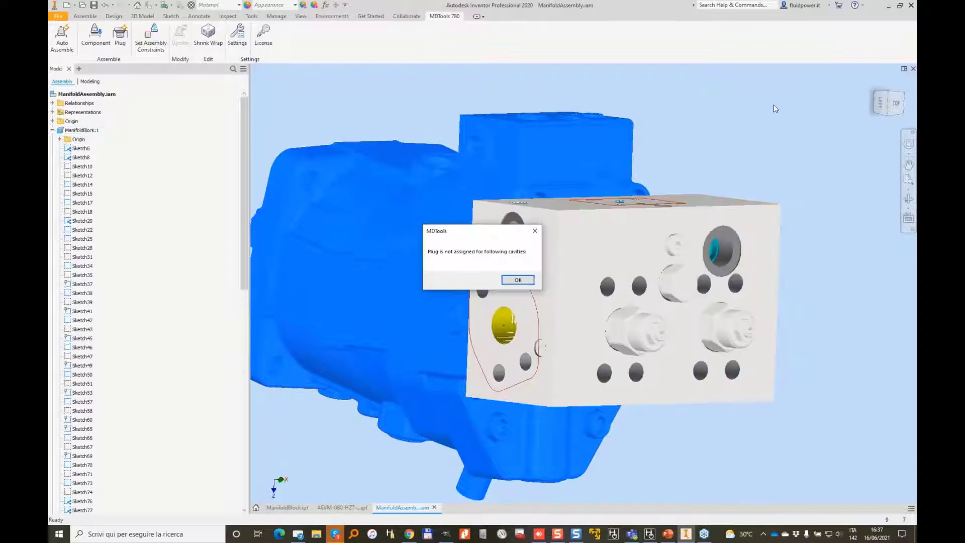
left_click(518, 280)
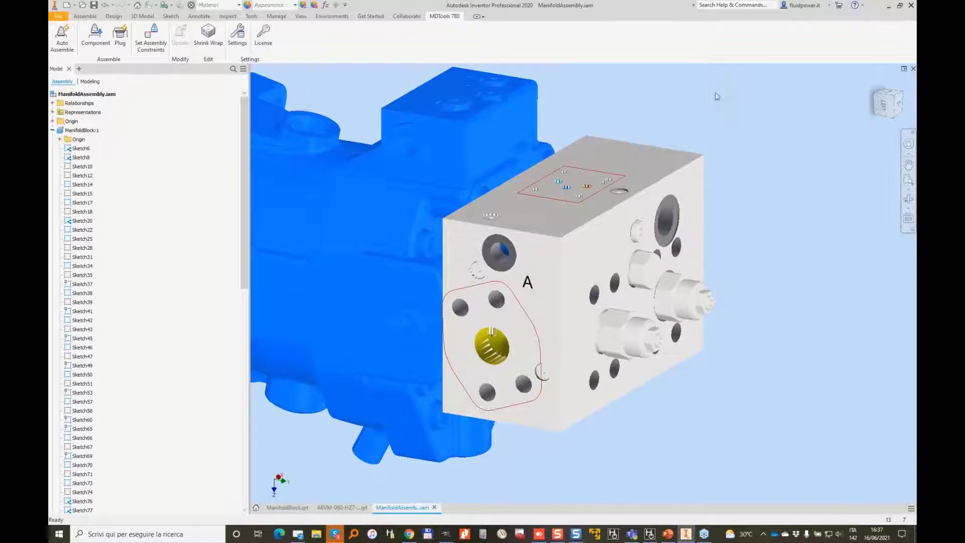
Step: Choose the Bosch Rexroth model 4WE6D6X.ipt as a component for the NG6 cavity
left_click(90, 42)
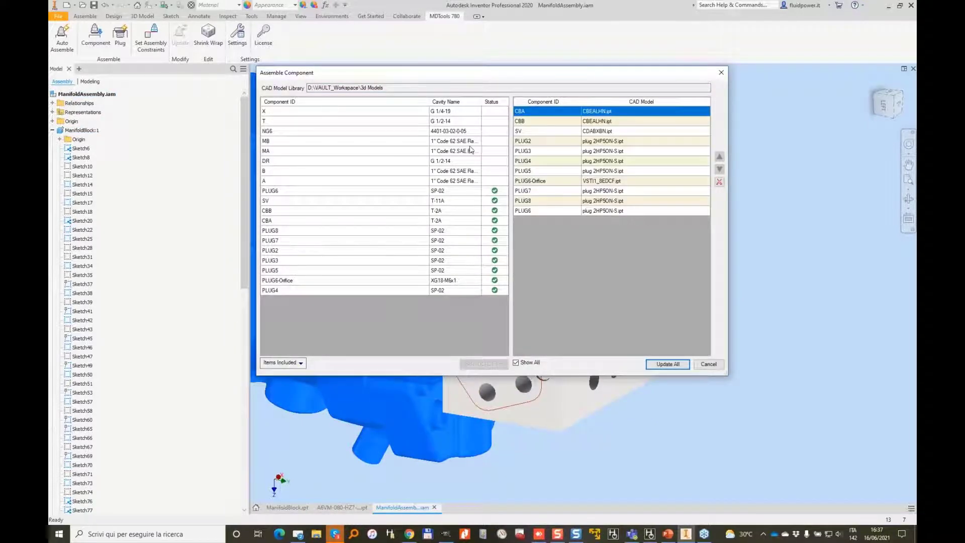
left_click(440, 131)
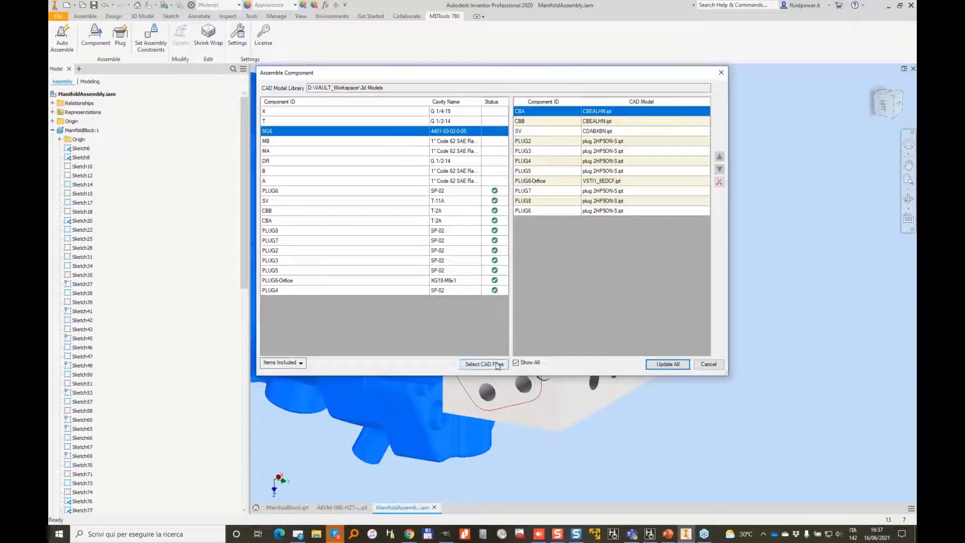
left_click(497, 365)
left_click(315, 142)
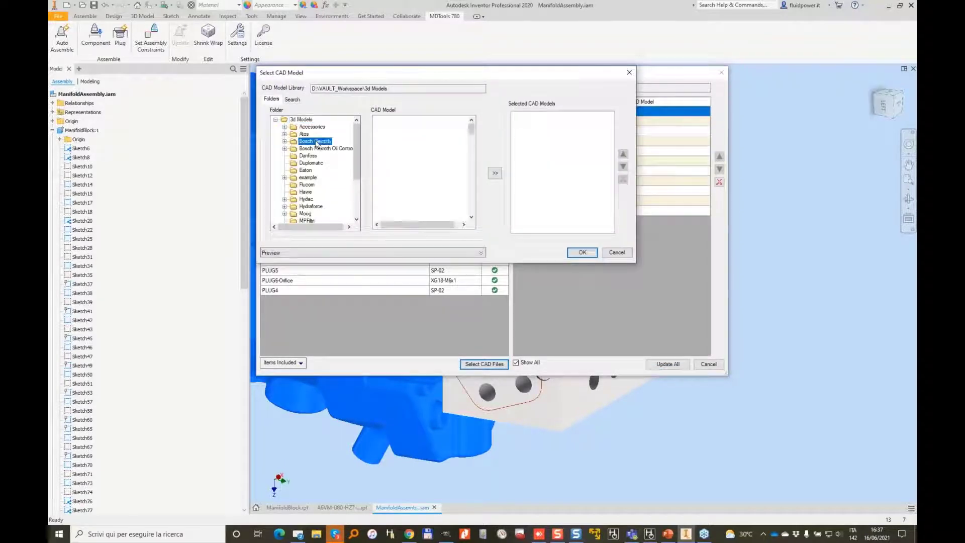
left_click_drag(471, 129, 471, 131)
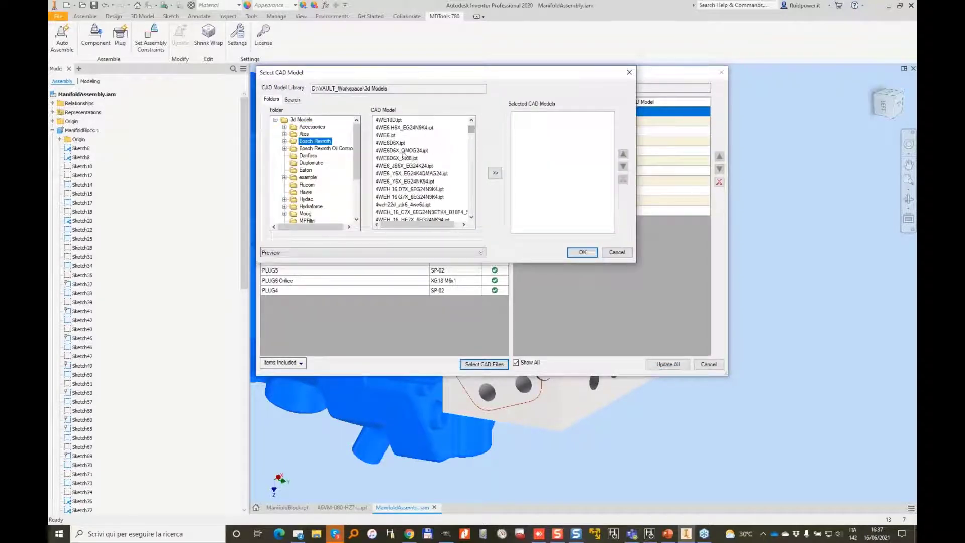
left_click(395, 143)
left_click(480, 252)
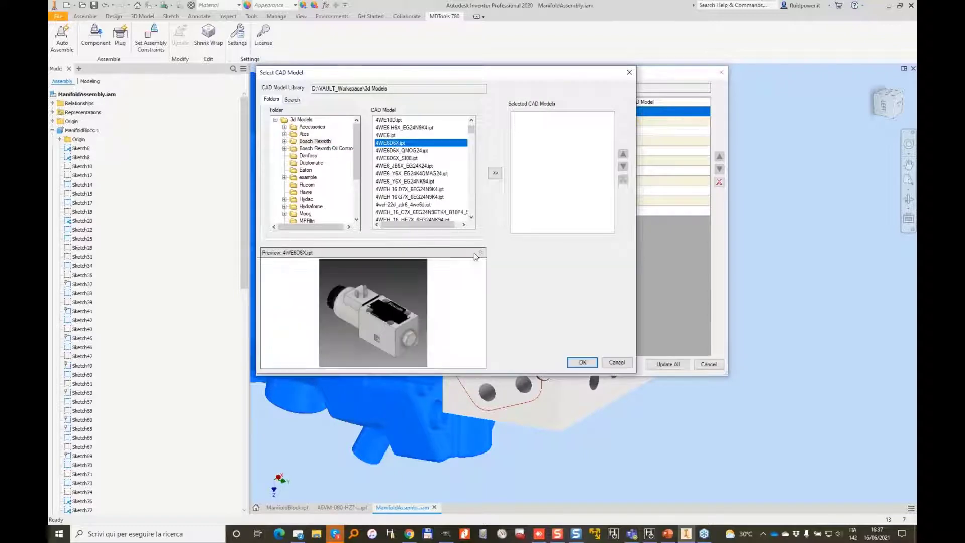
left_click(495, 173)
Step: Add ZDR_6_DP2-4X_75YM_VNone_Emm.ipt to the NG6 models and order it ahead of 4WE6D6X.ipt
left_click_drag(472, 131, 471, 215)
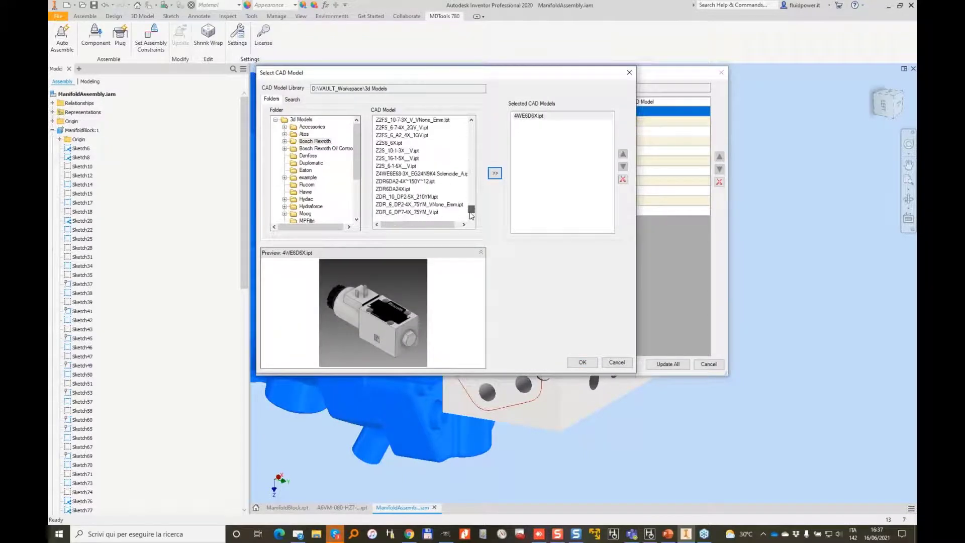
left_click(396, 205)
left_click(495, 176)
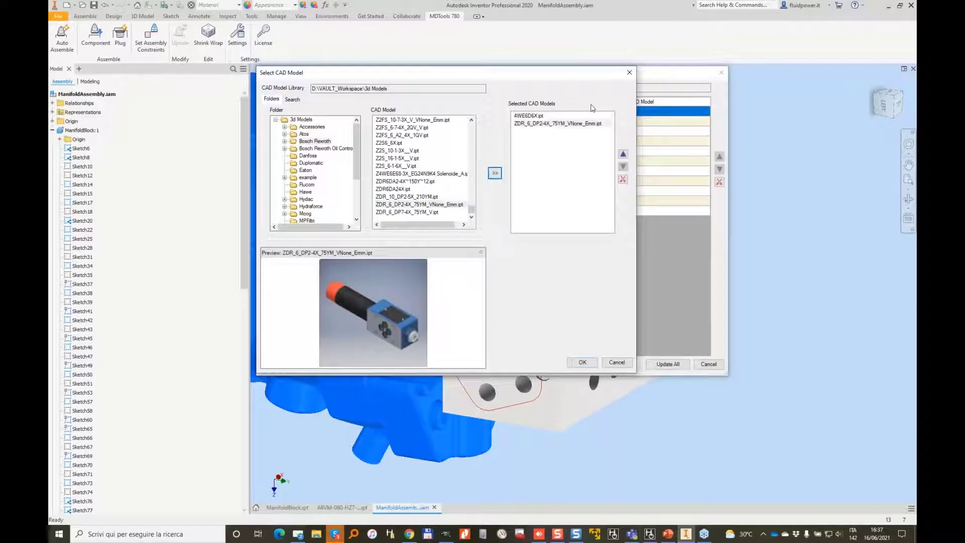
left_click(545, 125)
left_click(623, 155)
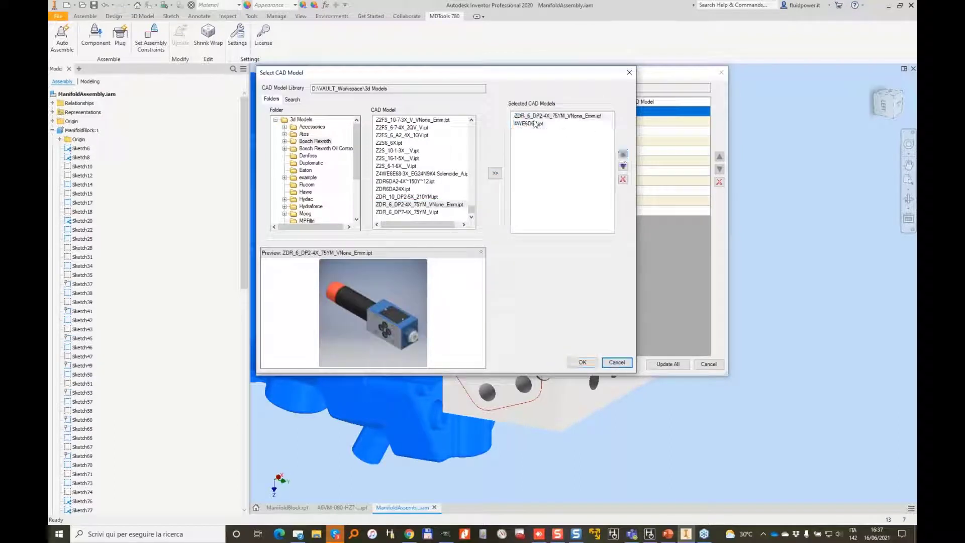
Step: Accept the two NG6 models and update all components to stack both valves on the manifold
left_click(525, 124)
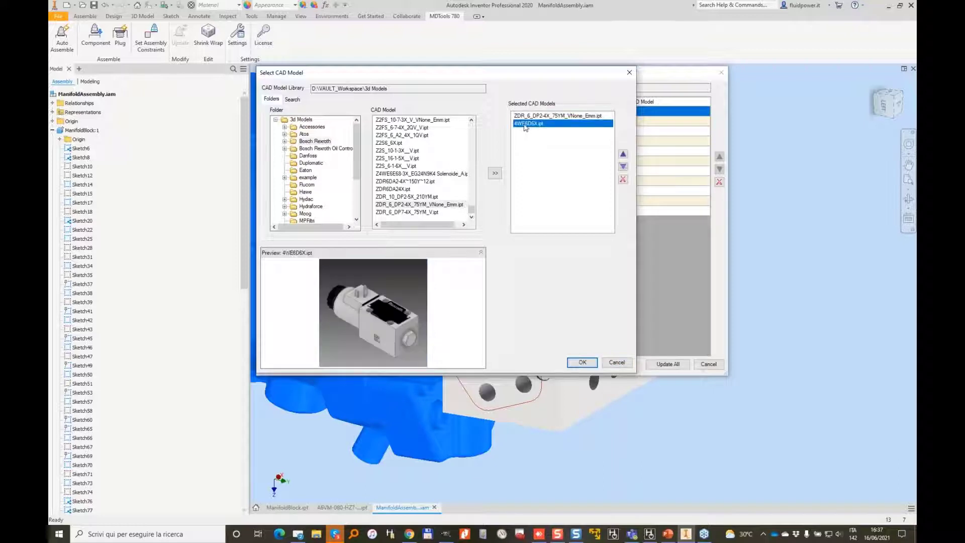
left_click(582, 363)
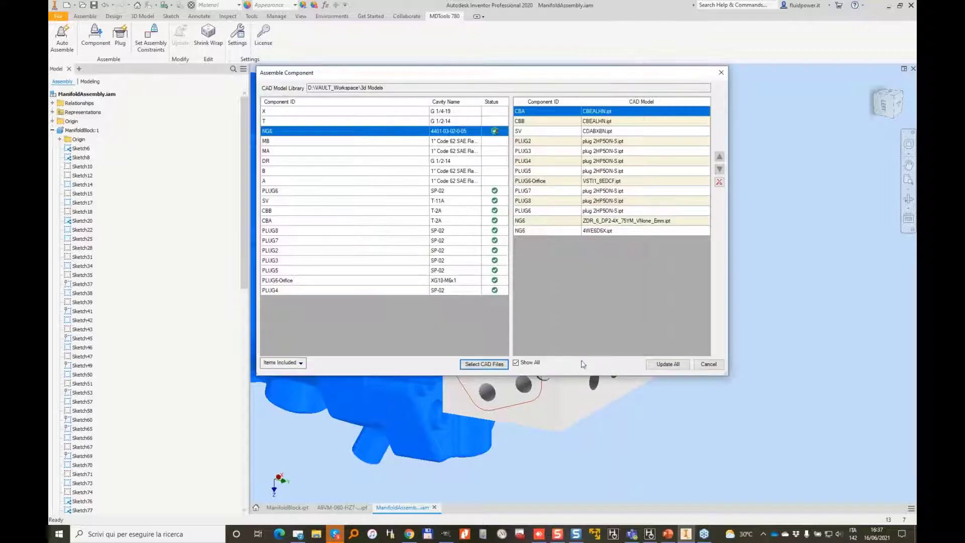
left_click(662, 362)
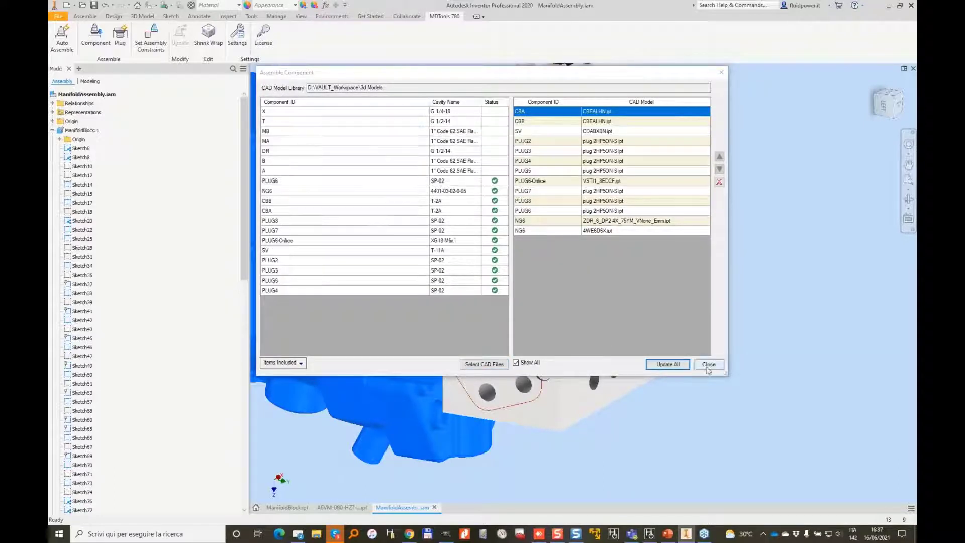
left_click(713, 363)
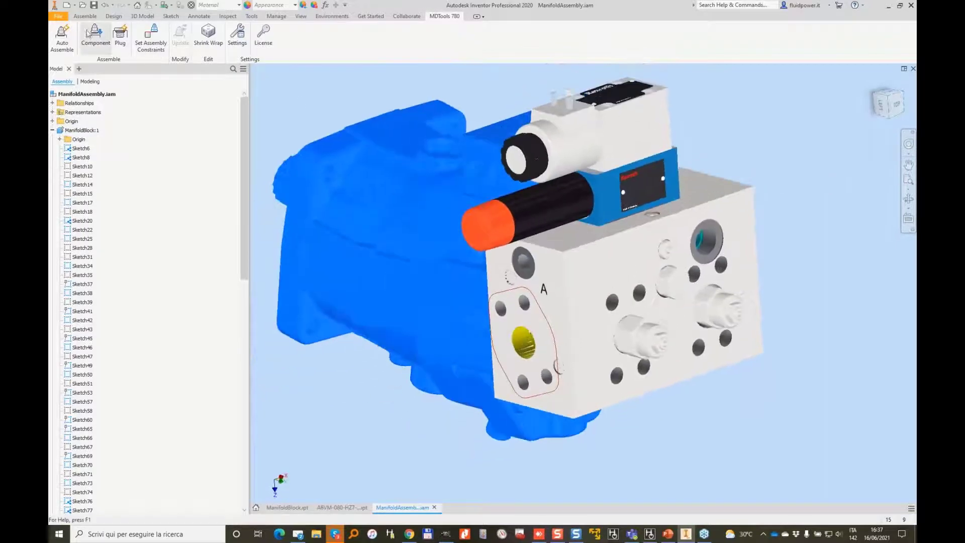
Step: Assign the BSP fitting G14-G14.ipt from the Accessories library to port X
left_click(95, 46)
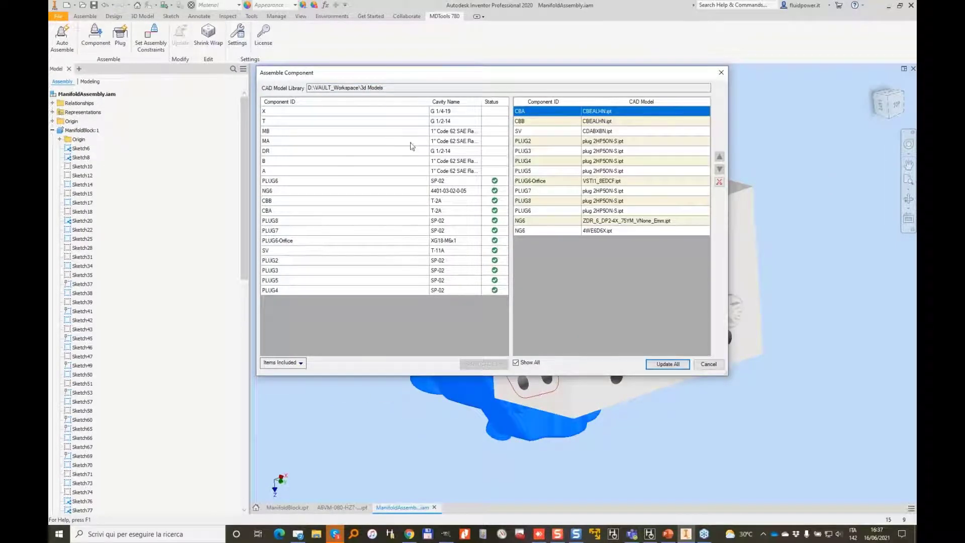
left_click(465, 112)
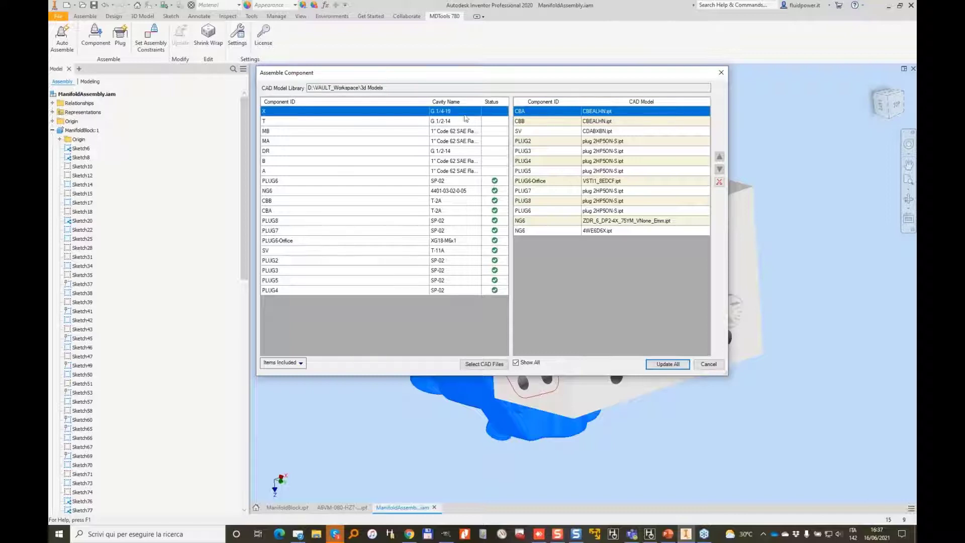
left_click(491, 364)
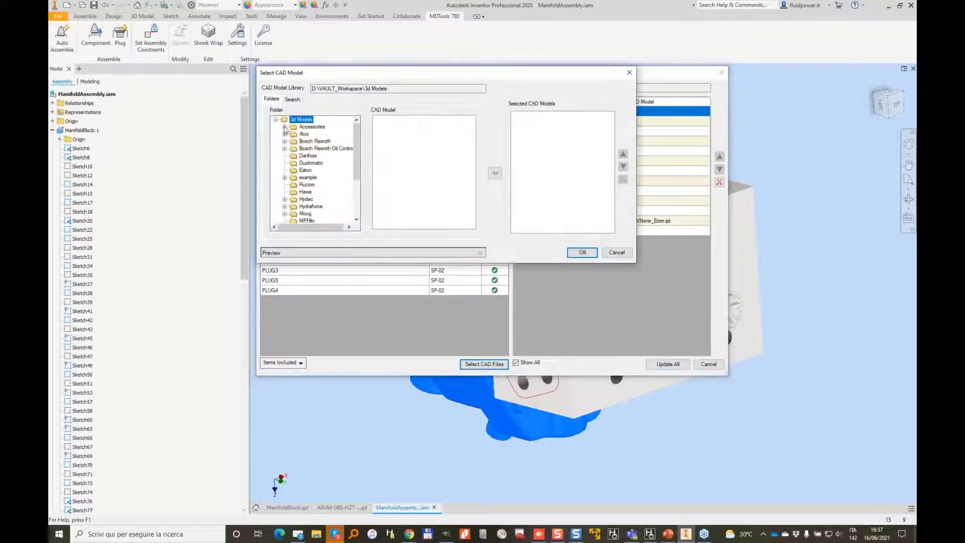
left_click(285, 127)
left_click(293, 142)
left_click(322, 148)
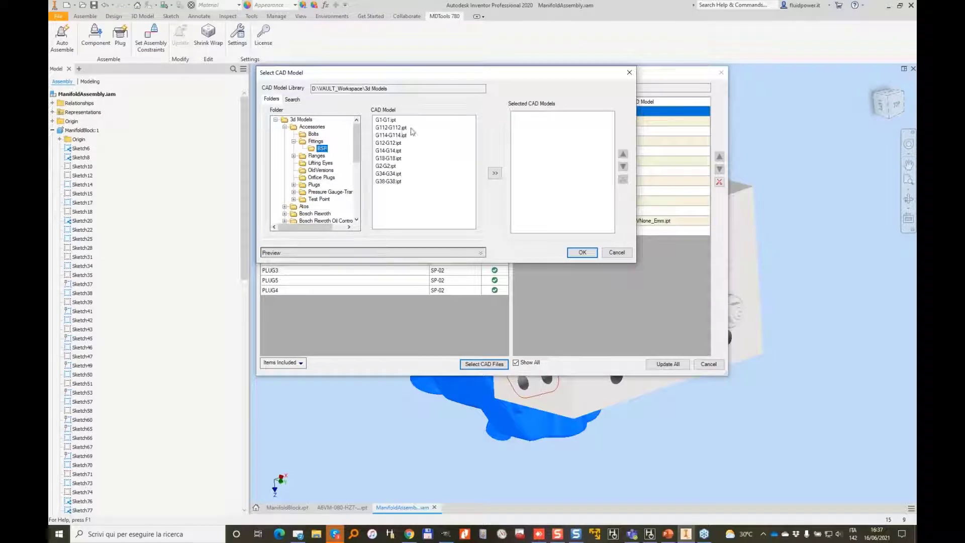
left_click(393, 151)
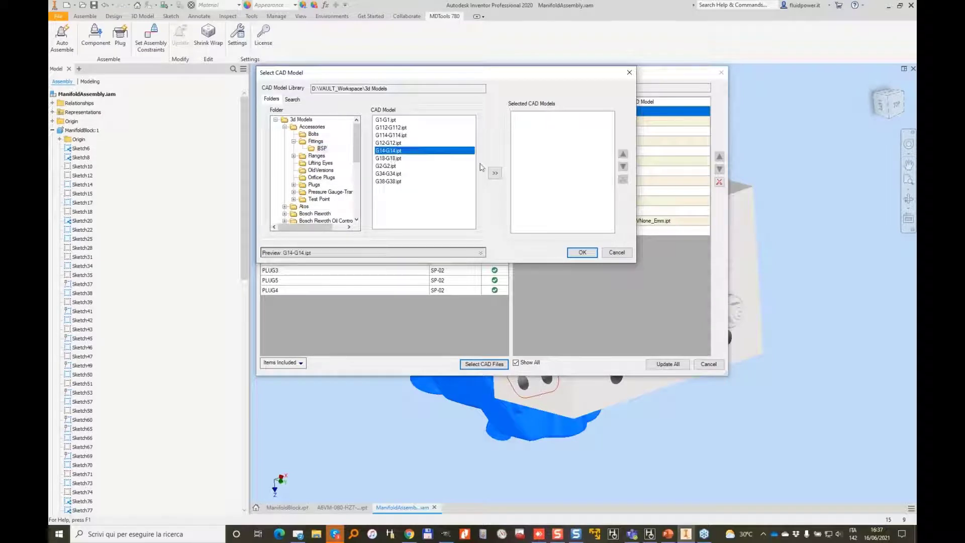
left_click(494, 173)
left_click(583, 254)
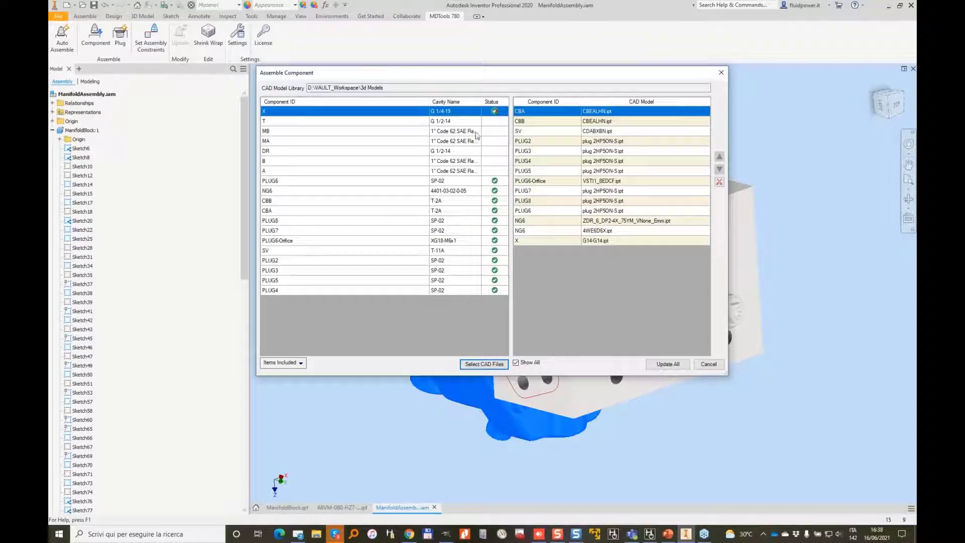
Step: Assign the BSP fitting G12-G12.ipt from the Accessories library to ports T and DR, and update all components
left_click(456, 123)
left_click(442, 154, "ctrl")
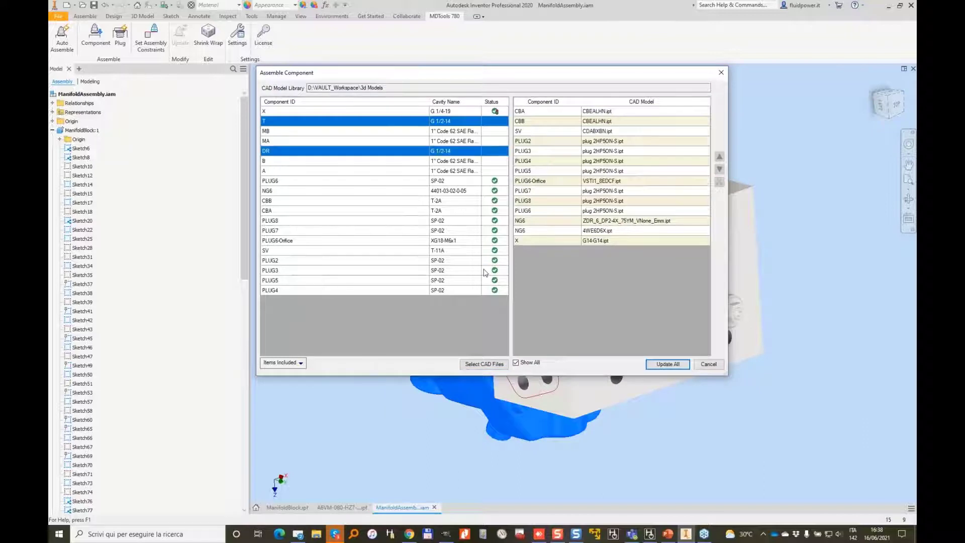
left_click(483, 363)
left_click(311, 126)
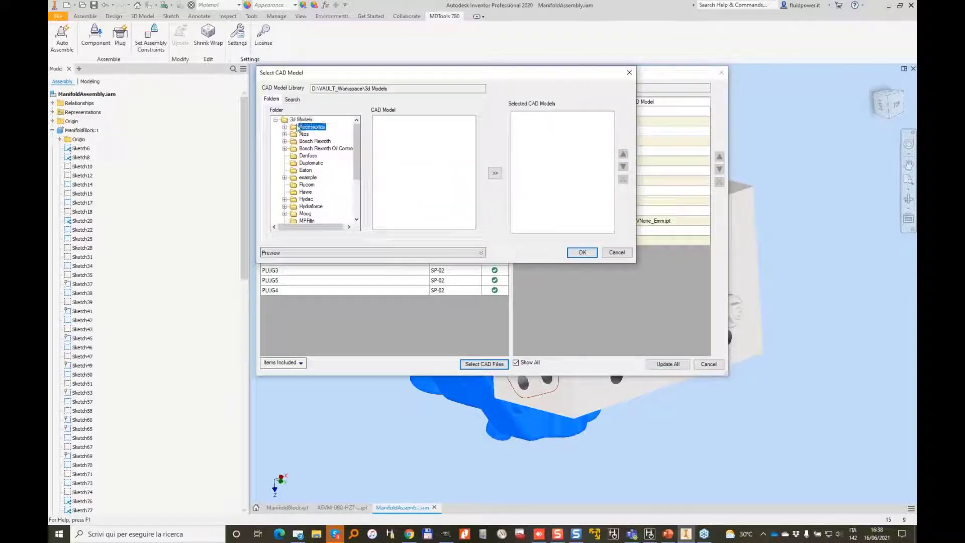
left_click(283, 127)
left_click(293, 142)
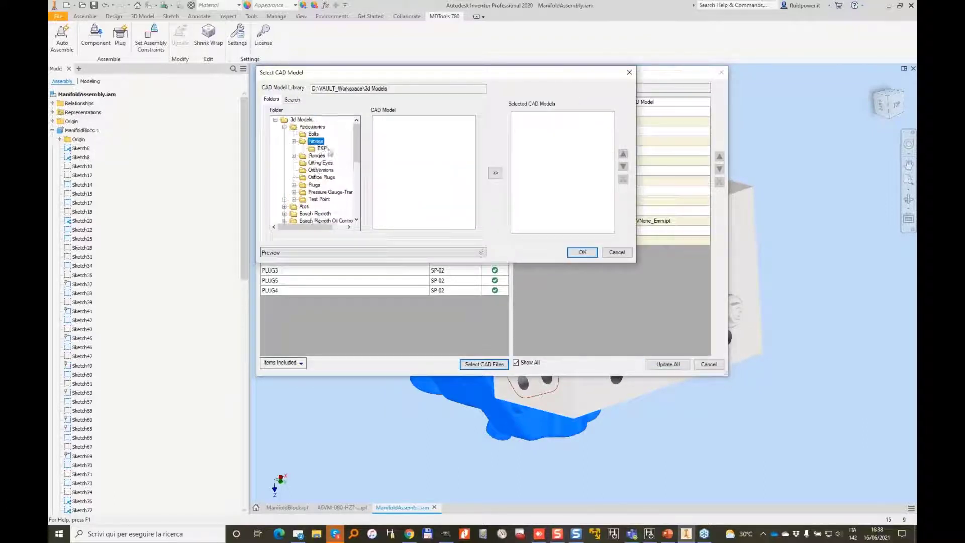
left_click(322, 149)
left_click(394, 122)
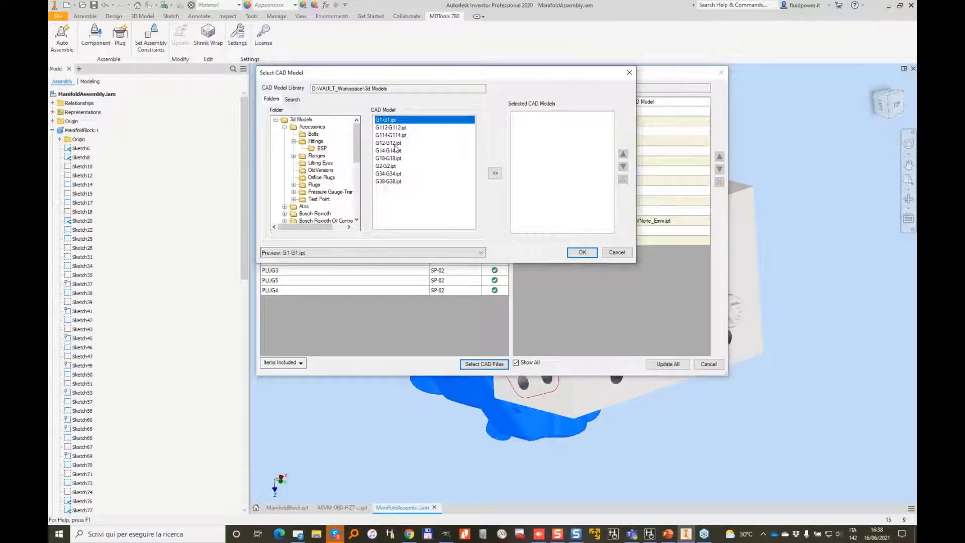
left_click(388, 142)
left_click(495, 173)
left_click(582, 252)
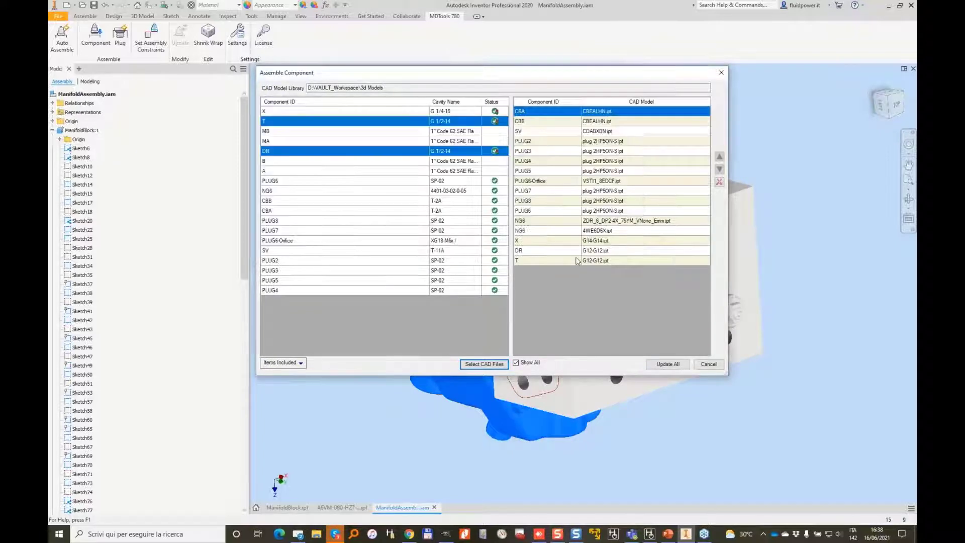
left_click(667, 364)
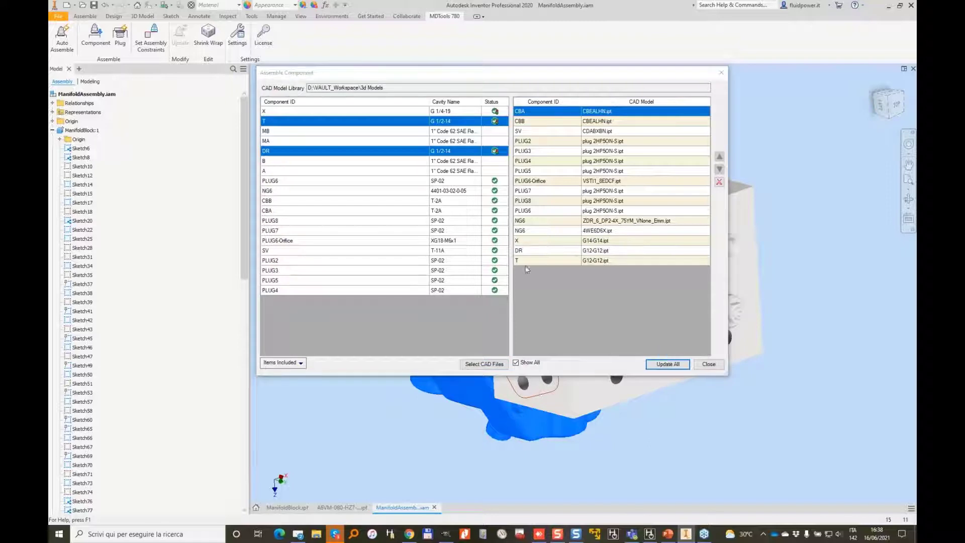
Step: Assign 1_6000_SocketWeldFlange.ipt from the SAE6000 flange library to ports A and B, update all components and finish component assembly
left_click(346, 132)
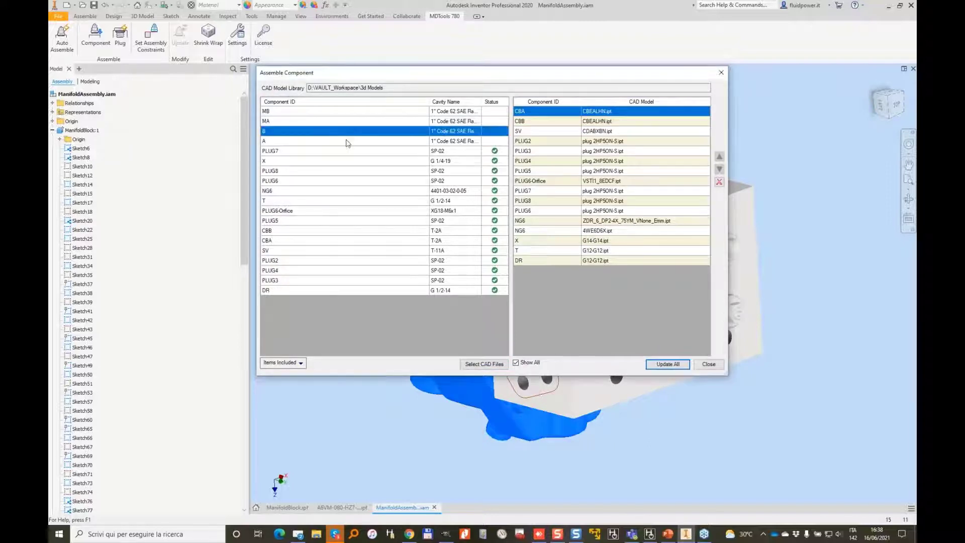
left_click(347, 141, "shift")
left_click(484, 364)
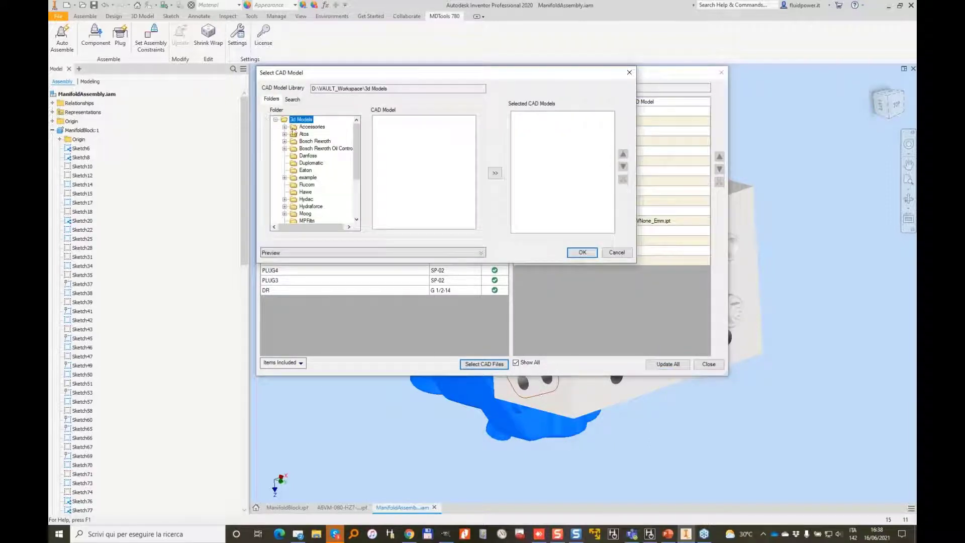
double_click(293, 127)
double_click(312, 149)
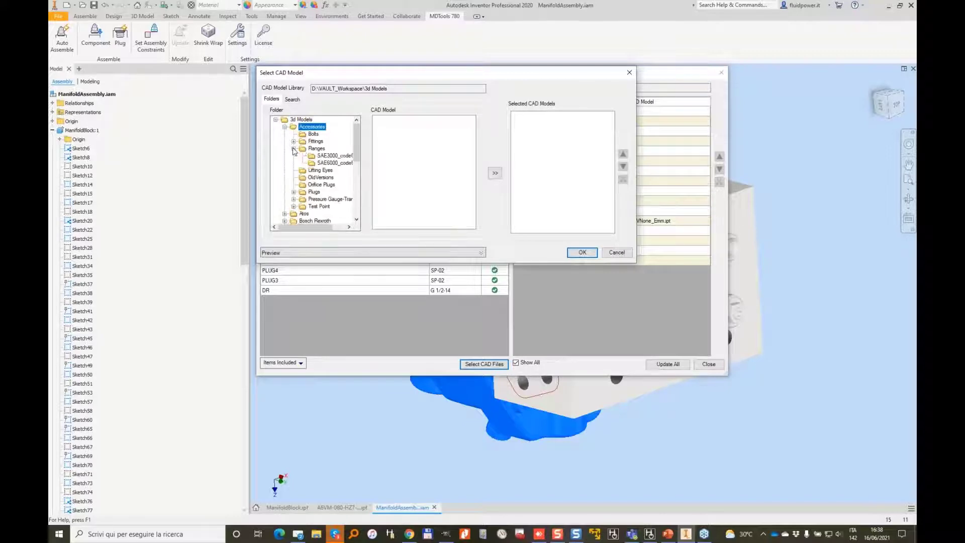
left_click(326, 162)
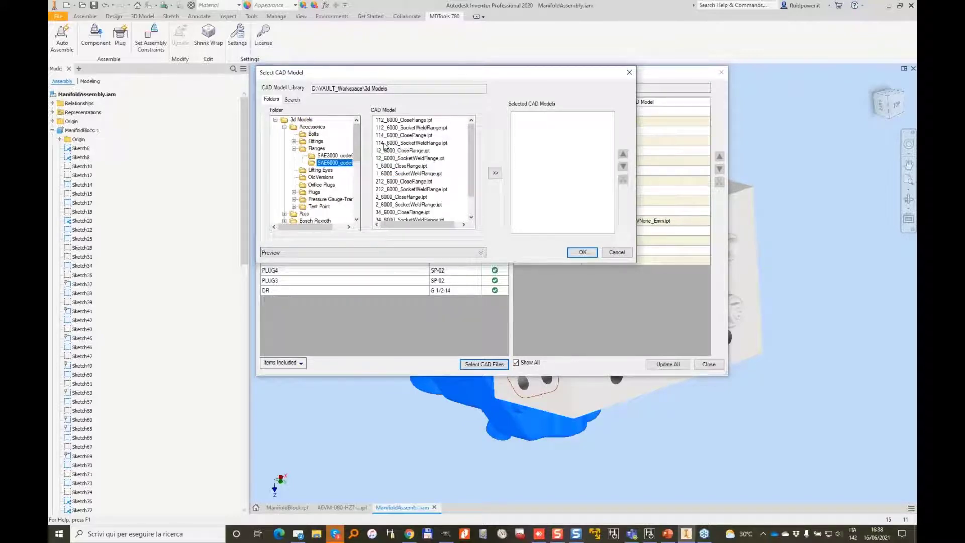
left_click(404, 174)
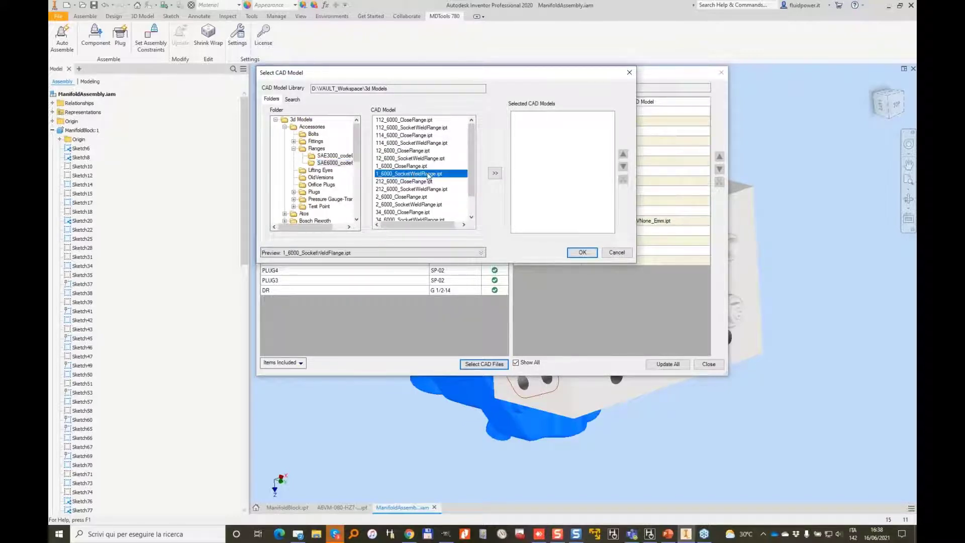
left_click(480, 253)
left_click(495, 173)
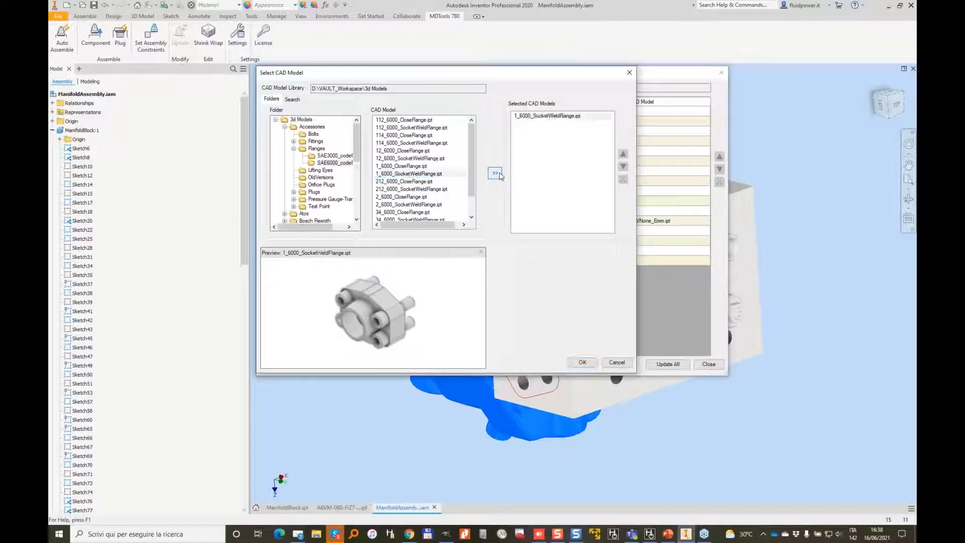
left_click(582, 362)
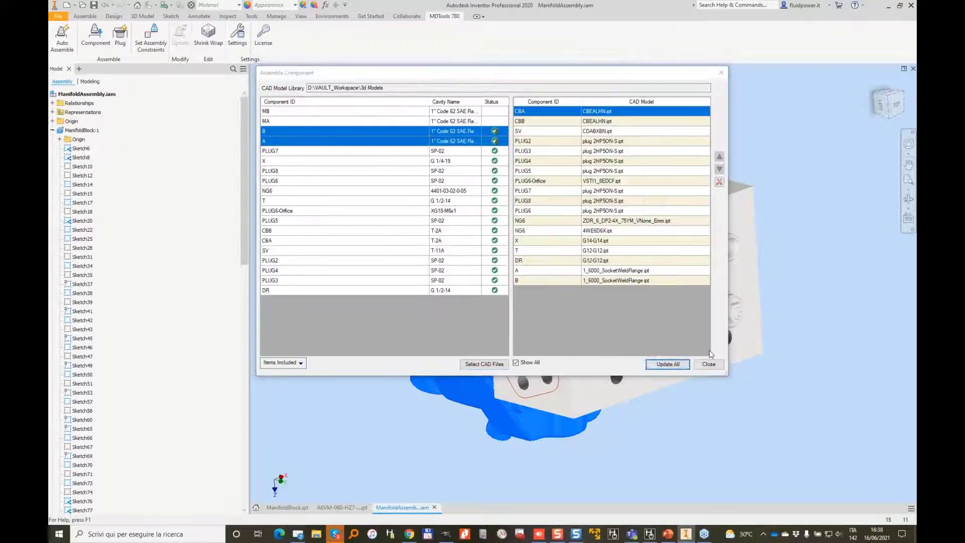
left_click(708, 365)
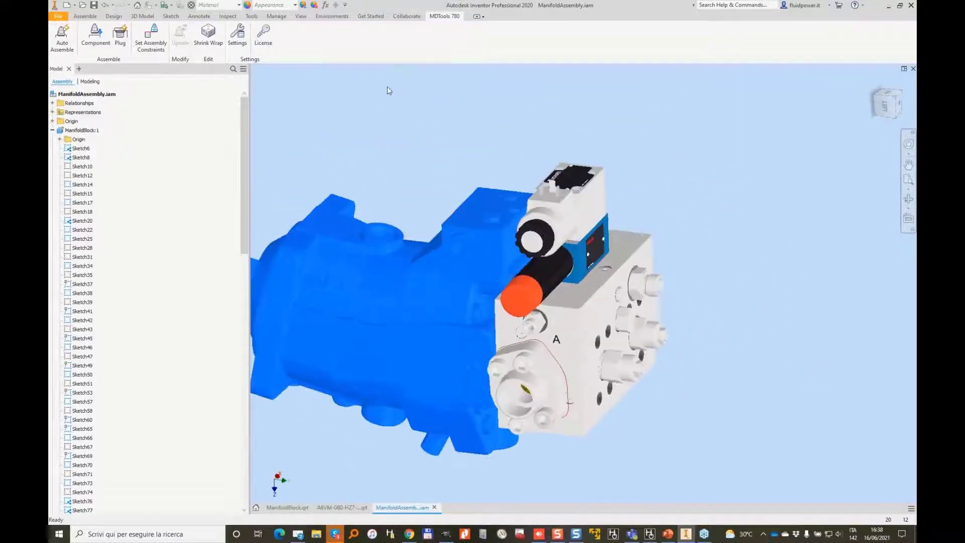
Step: Switch the manifold assembly's visual style to shaded with edges and save the assembly
left_click(300, 16)
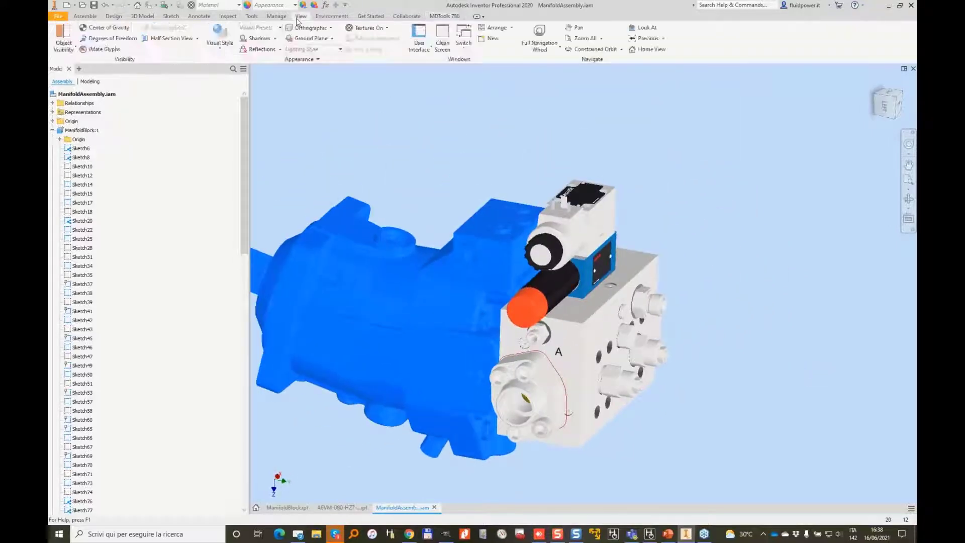
left_click(219, 40)
left_click(241, 100)
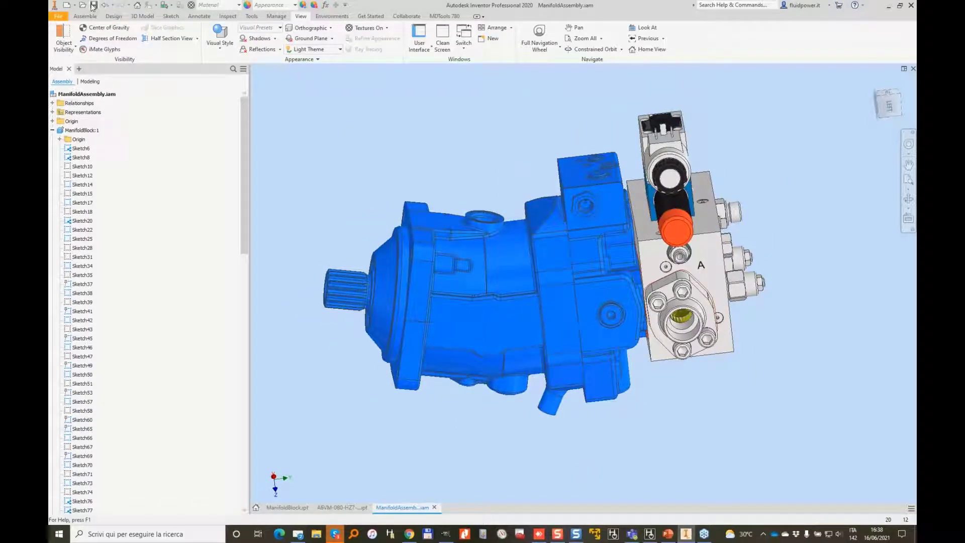
left_click(94, 6)
left_click(529, 226)
Step: Generate machining IDs for the cavities in ManifoldBlock.ipt using the 101, 102, 201, 202, 203 naming scheme
left_click(284, 508)
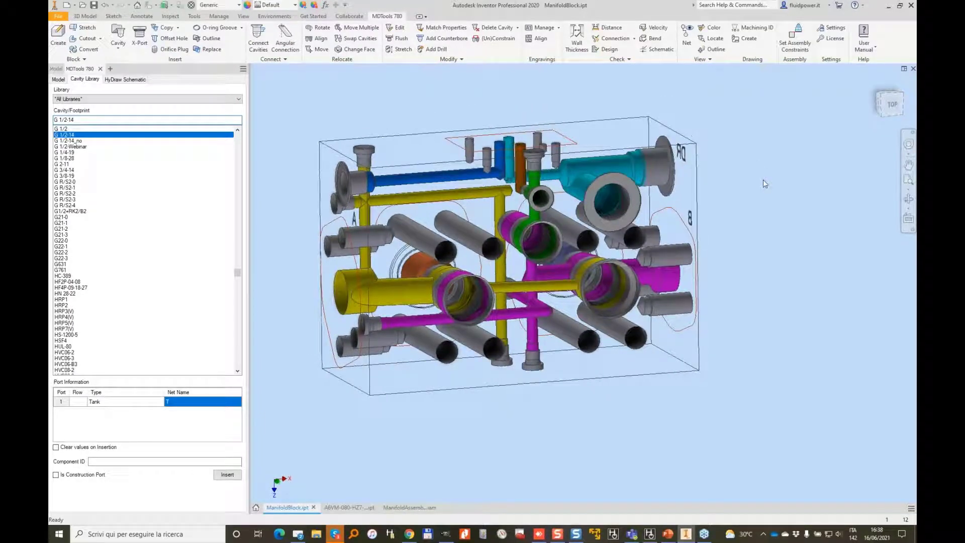
left_click(761, 32)
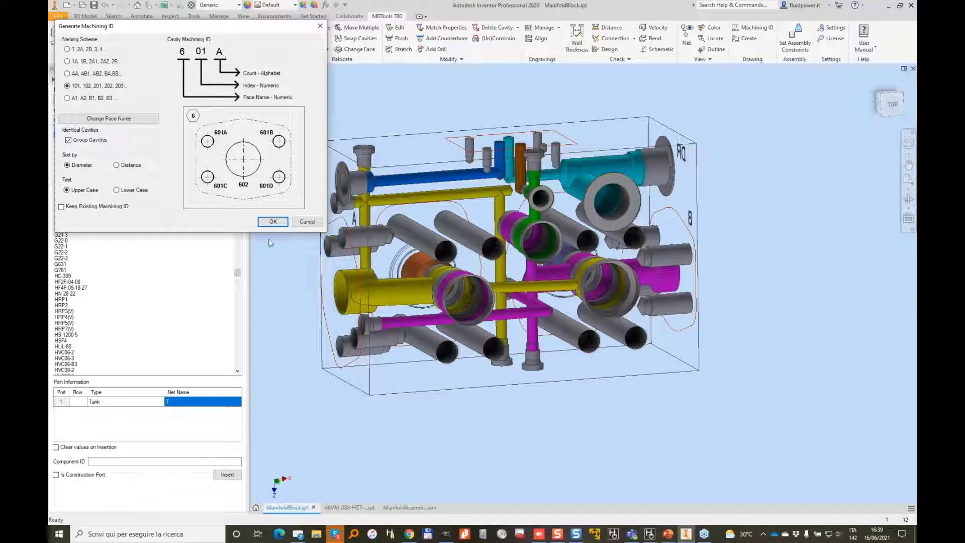
left_click(270, 220)
Step: Create a new drawing and start MDTools Create Views, opening the list of source models
left_click(66, 5)
double_click(533, 271)
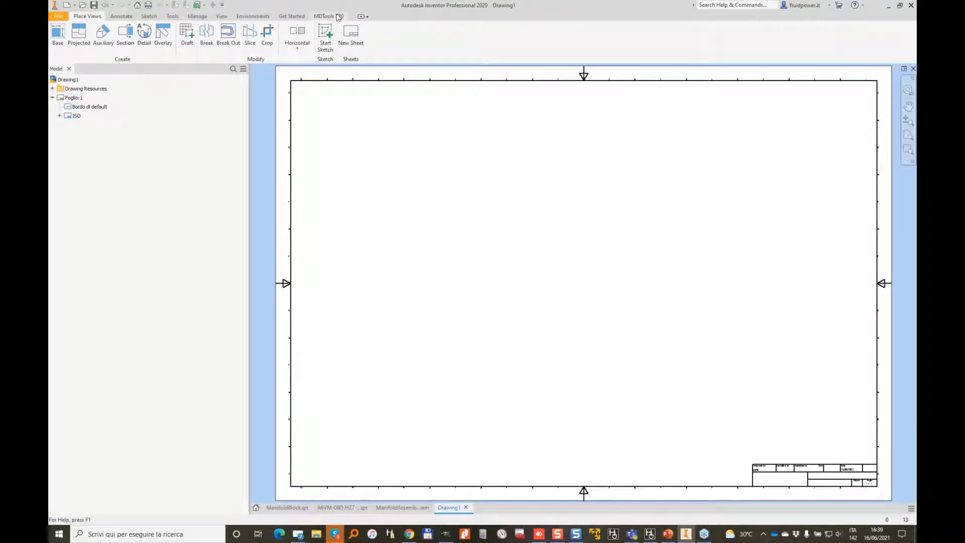
left_click(337, 17)
left_click(62, 34)
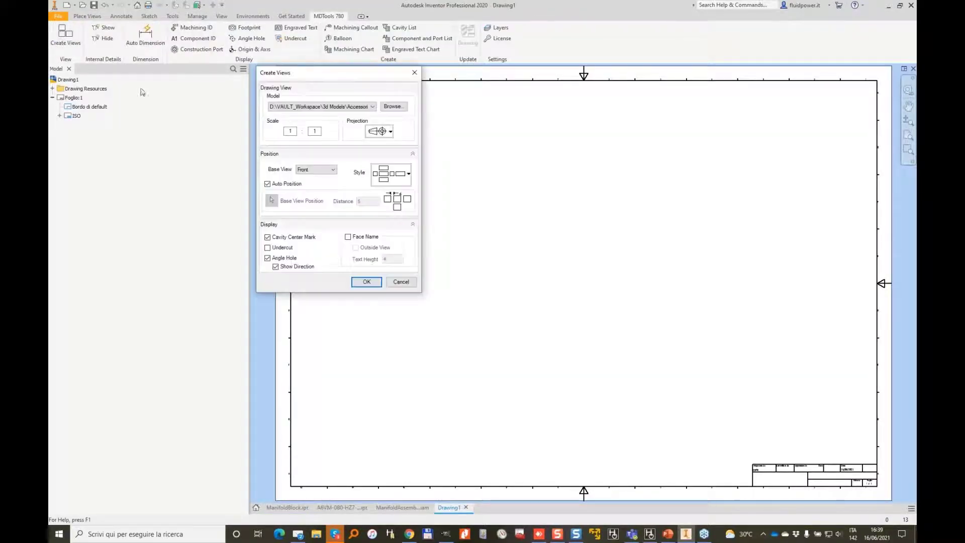
left_click(362, 107)
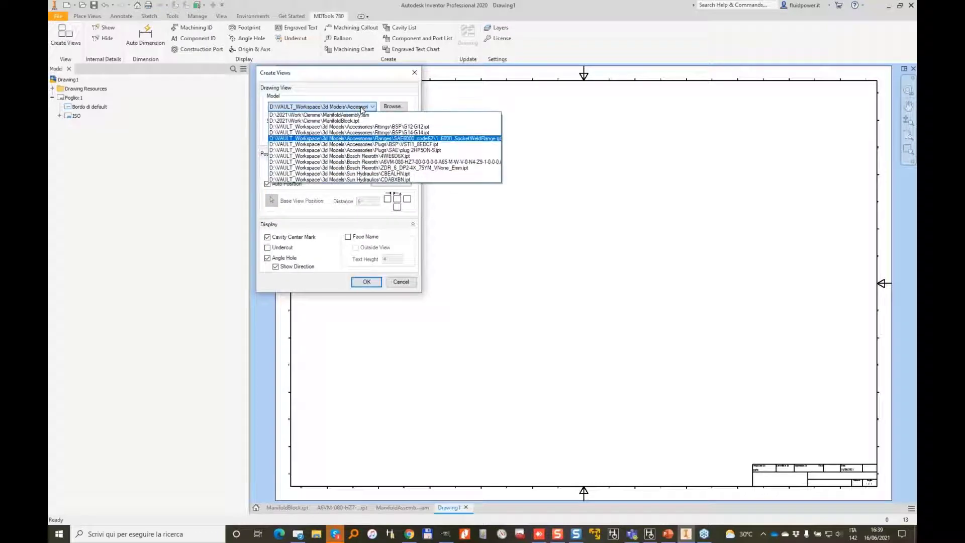
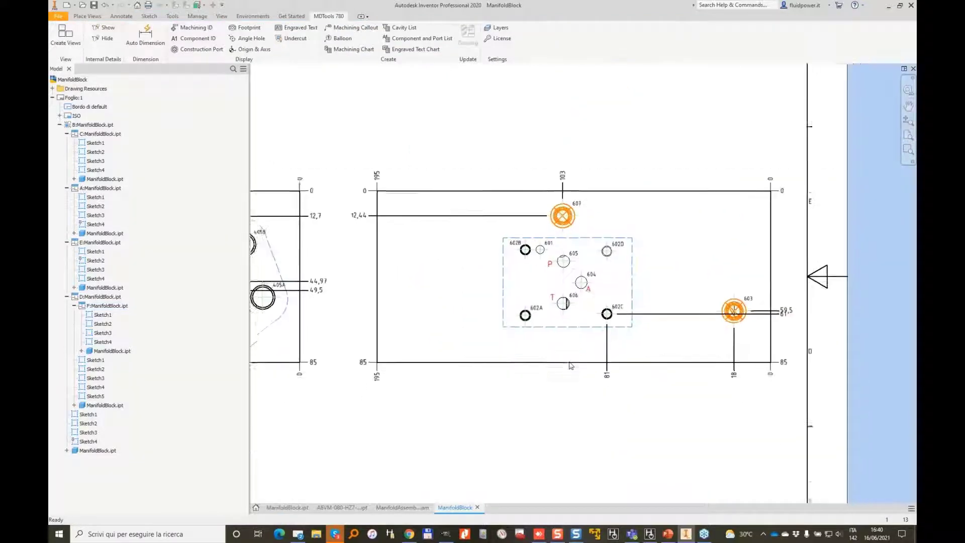
Step: Insert a machining chart for all faces in MDTools Qty format, identified by machining ID, near the drawing sheet's upper edge
scroll(570, 366, "up", 1)
middle_click_drag(552, 318, 696, 354)
scroll(651, 312, "down", 1)
left_click(344, 50)
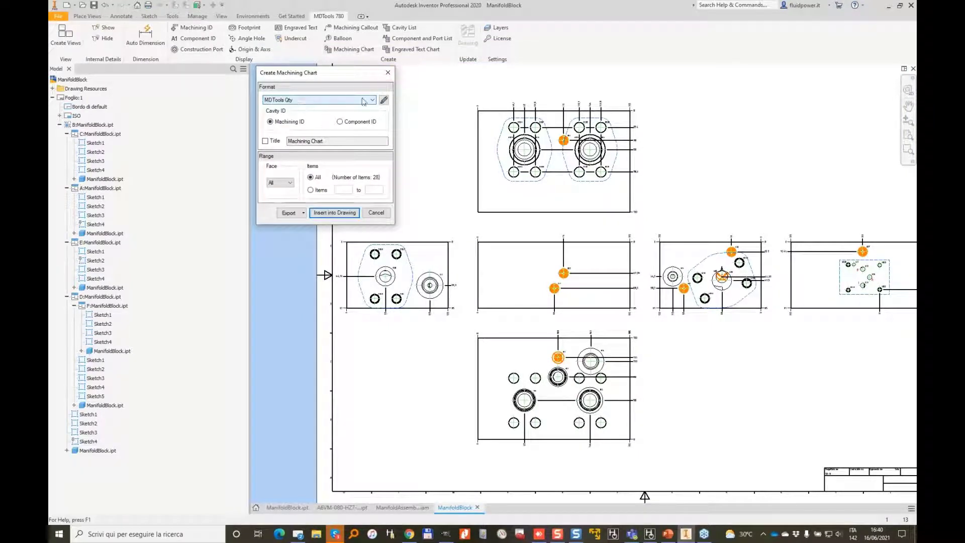
left_click(335, 212)
left_click(492, 278)
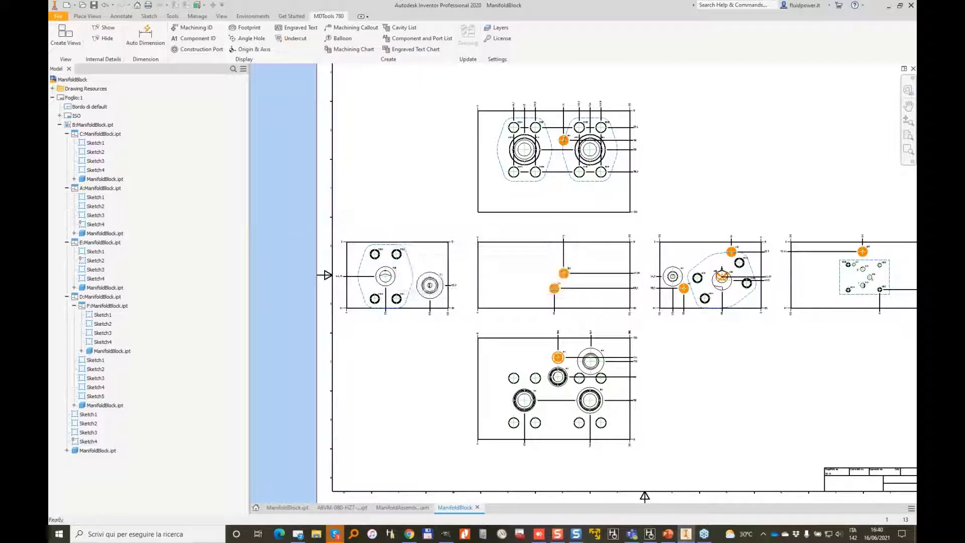
left_click(671, 74)
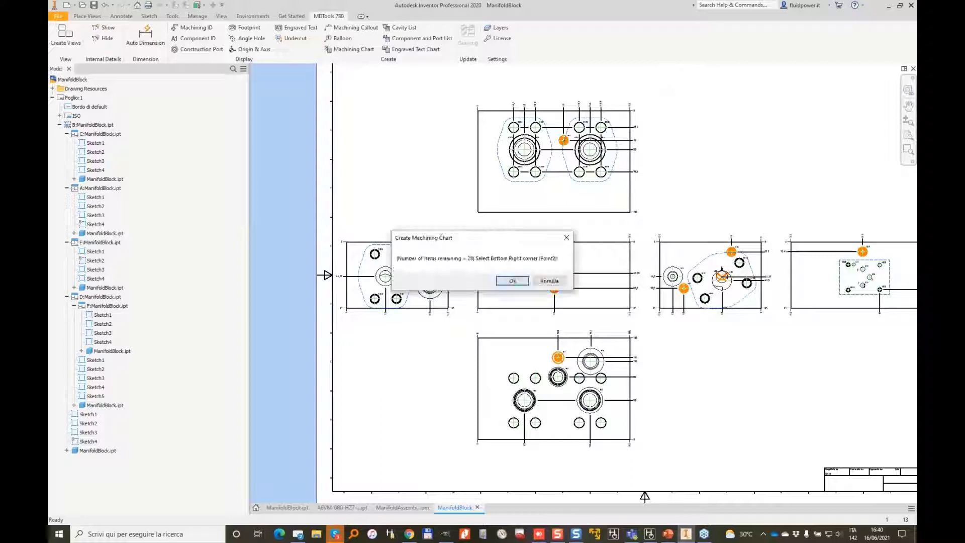
left_click(516, 281)
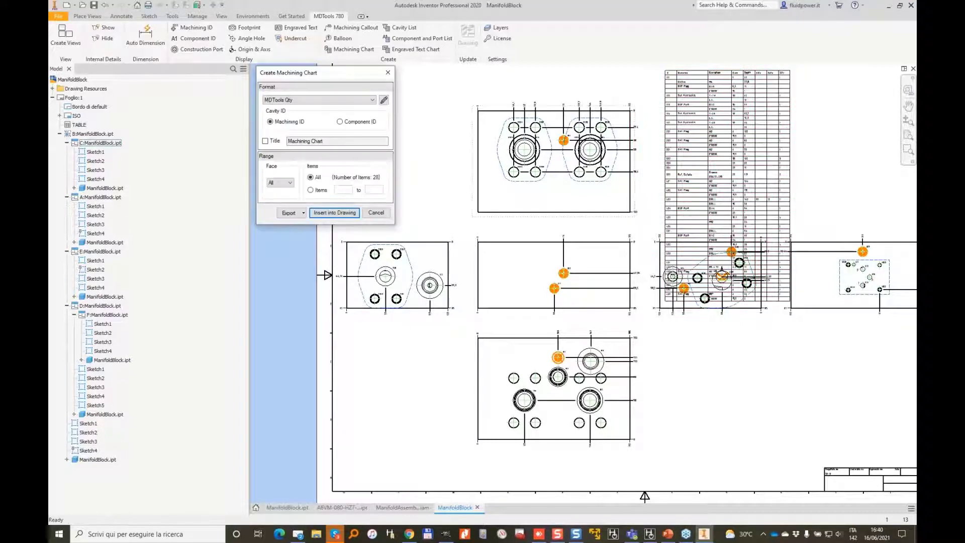
left_click(335, 213)
Step: Move the machining chart further right on the sheet and split it into two parts above row 401
mouse_move(806, 149)
middle_mouse_down()
mouse_move(582, 285)
mouse_move(536, 224)
middle_mouse_up()
scroll(403, 191, "down", 4)
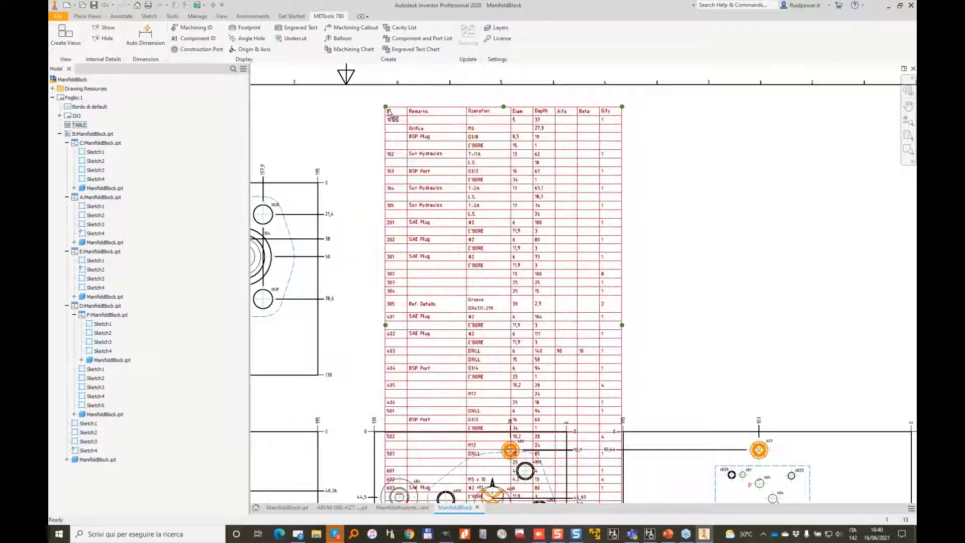
left_click_drag(390, 115, 536, 100)
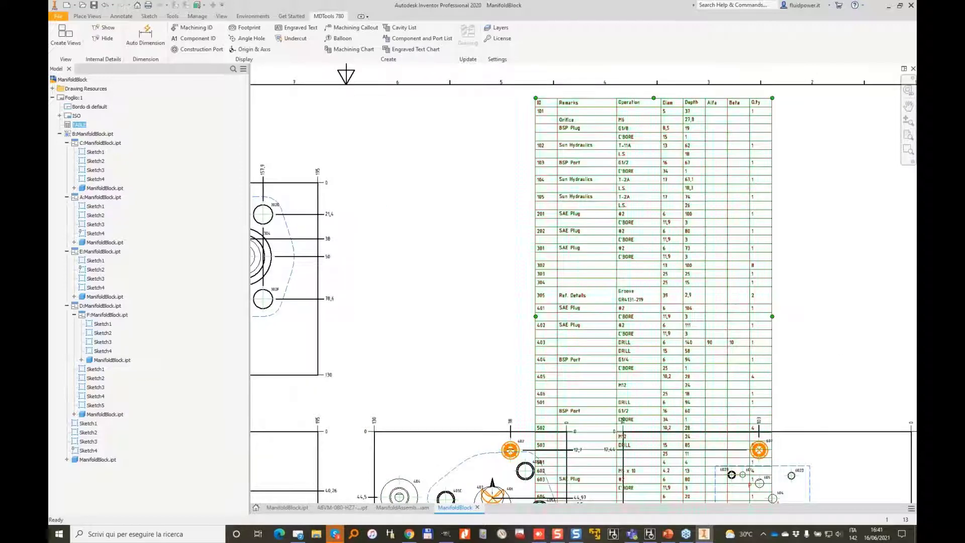
right_click(541, 308)
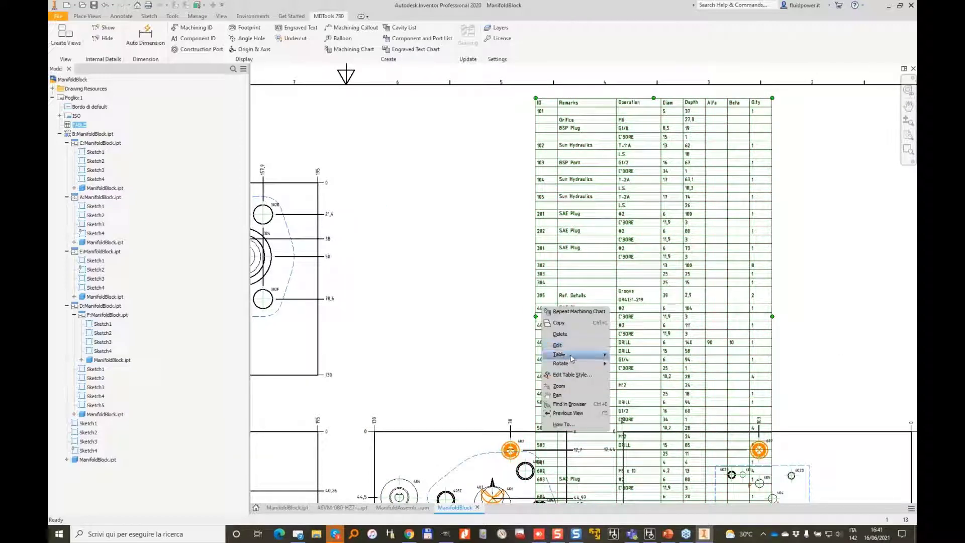
mouse_move(571, 358)
left_click(636, 359)
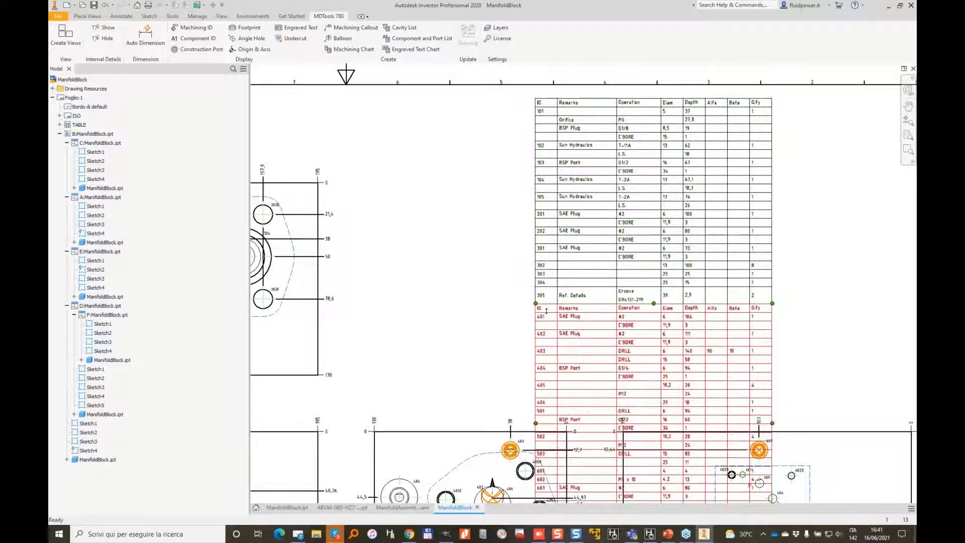
Step: Arrange the two machining chart parts side by side in the drawing sheet's upper-right area, above the side views
mouse_move(546, 310)
left_mouse_down()
mouse_move(774, 140)
mouse_move(774, 104)
left_mouse_up()
mouse_move(673, 361)
middle_mouse_down()
mouse_move(545, 328)
mouse_move(544, 348)
mouse_move(600, 384)
middle_mouse_up()
left_click_drag(457, 124, 347, 131)
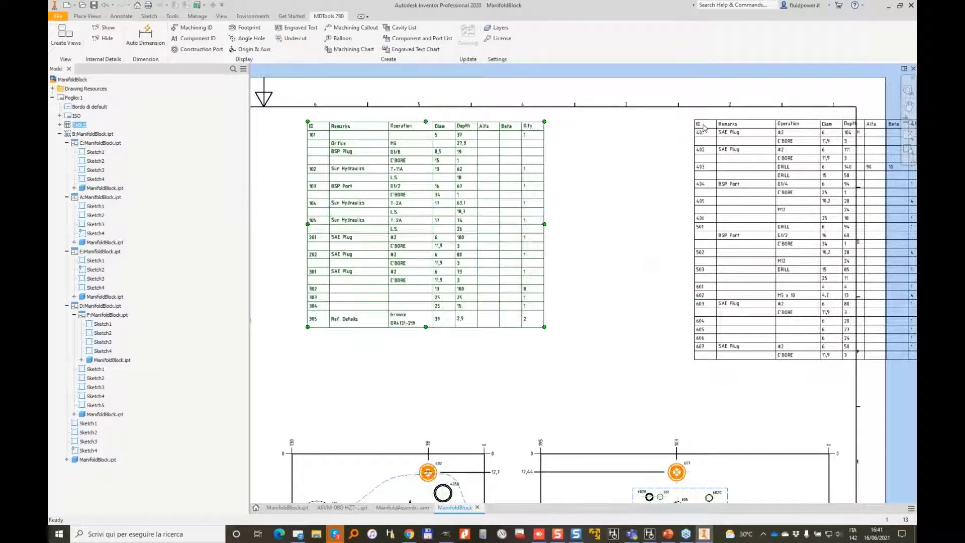
mouse_move(703, 127)
left_mouse_down()
mouse_move(555, 131)
mouse_move(593, 131)
mouse_move(575, 133)
left_mouse_up()
scroll(265, 191, "down", 3)
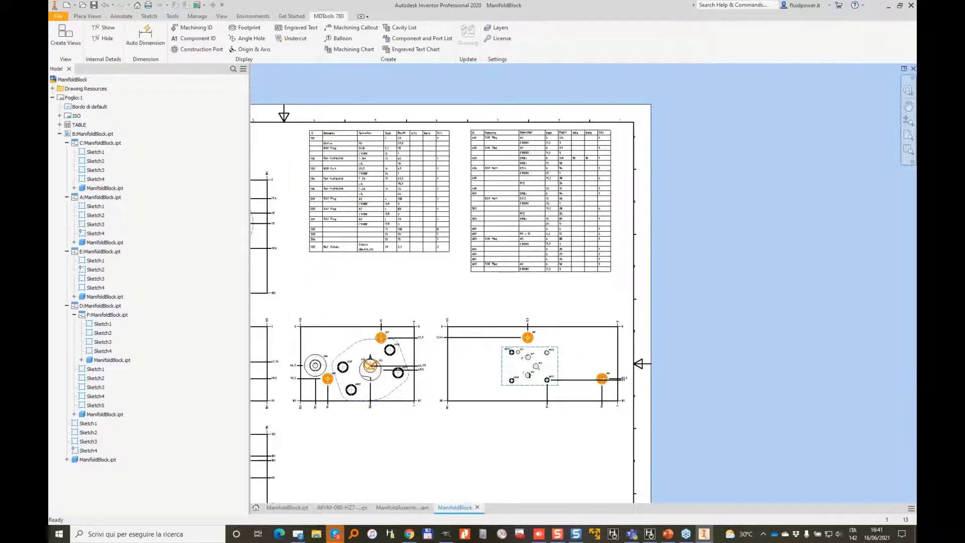
Step: Examine the remarks, operations, diameters and depths listed in the first part of the machining chart
scroll(315, 140, "up", 6)
mouse_move(631, 182)
middle_mouse_down()
mouse_move(571, 217)
mouse_move(523, 225)
middle_mouse_up()
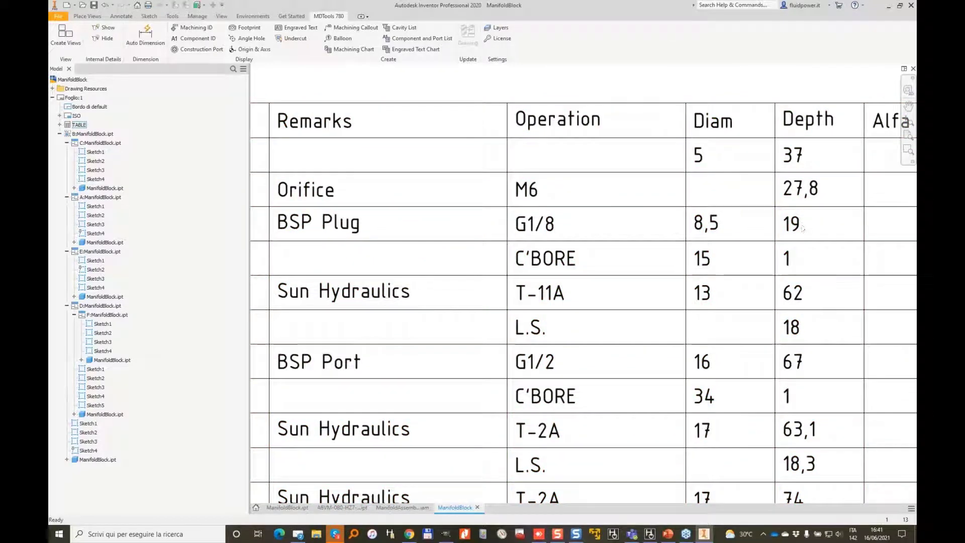
scroll(604, 274, "up", 5)
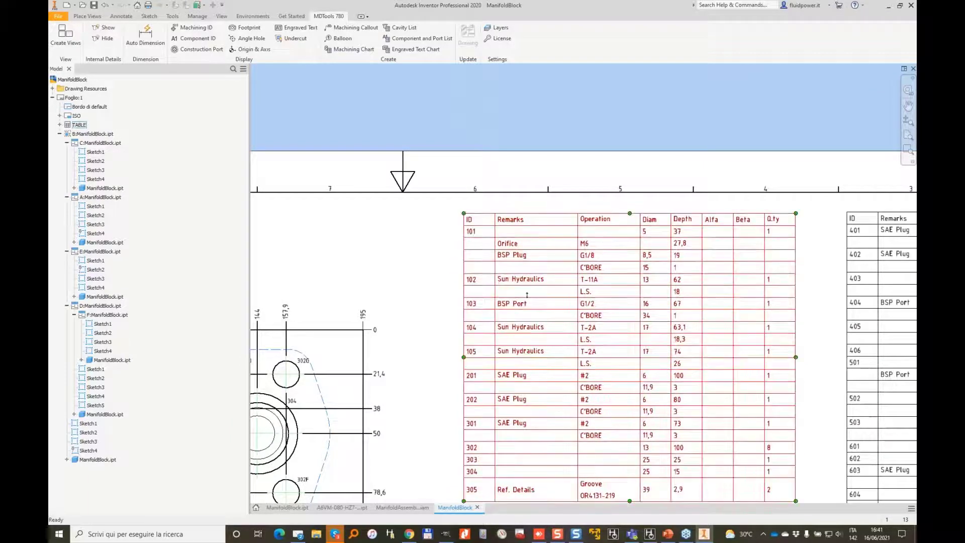
scroll(640, 355, "down", 3)
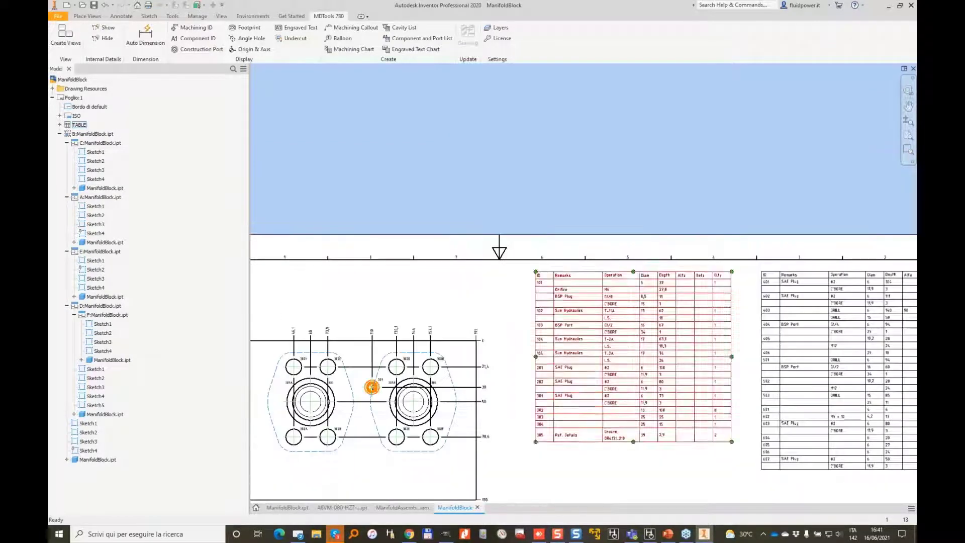
Step: Run the macro that inserts the cavity and footprint detail blocks into the drawing
mouse_move(635, 380)
middle_mouse_down()
mouse_move(672, 257)
mouse_move(699, 235)
middle_mouse_up()
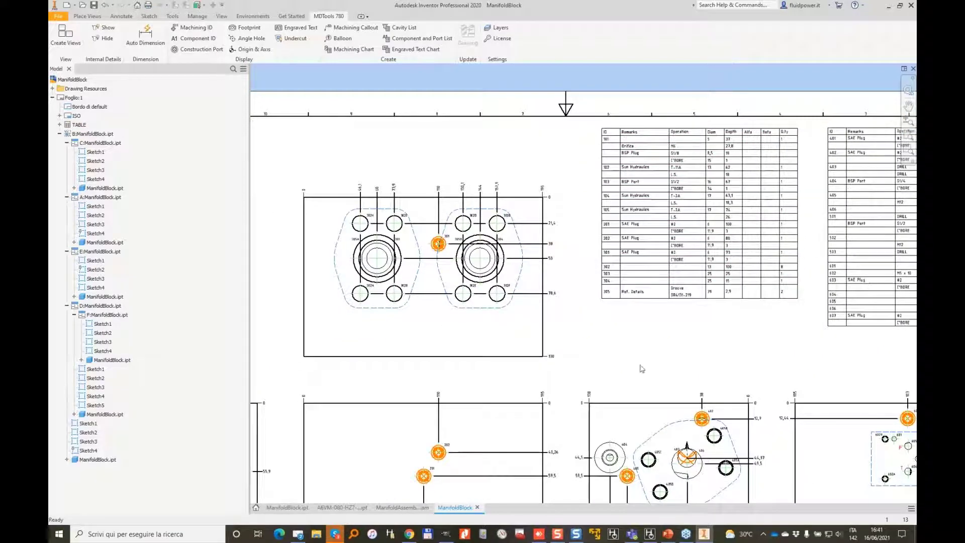
mouse_move(687, 344)
middle_mouse_down()
mouse_move(688, 309)
mouse_move(626, 243)
middle_mouse_up()
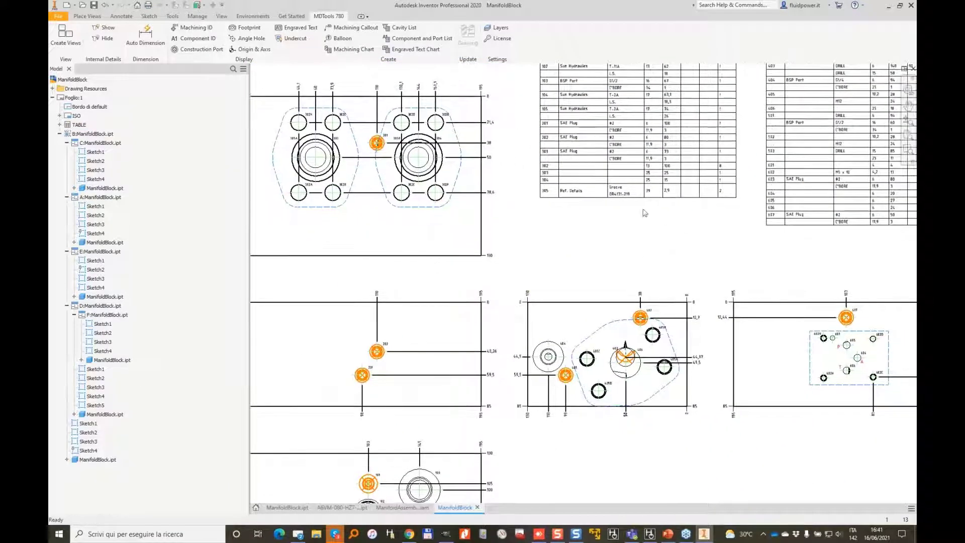
left_click(172, 17)
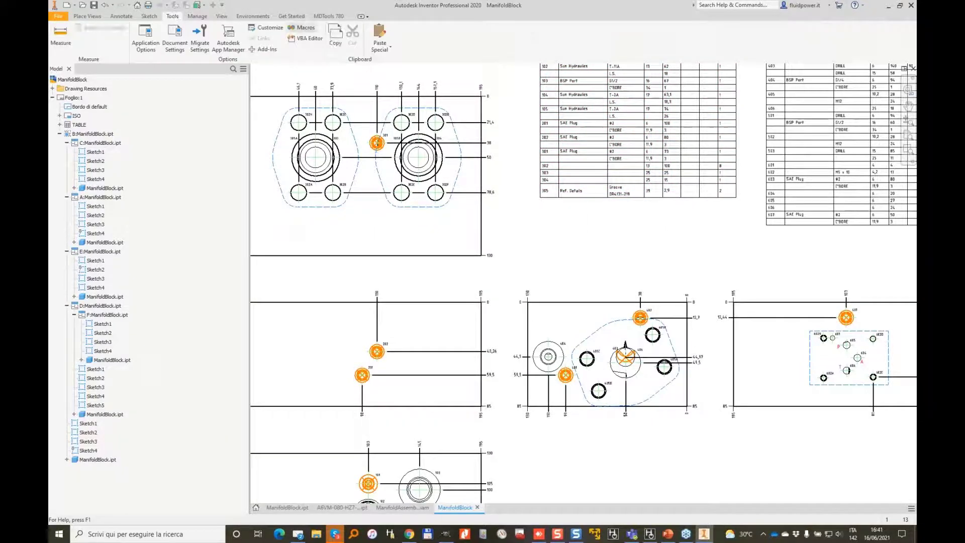
left_click(303, 27)
left_click(557, 211)
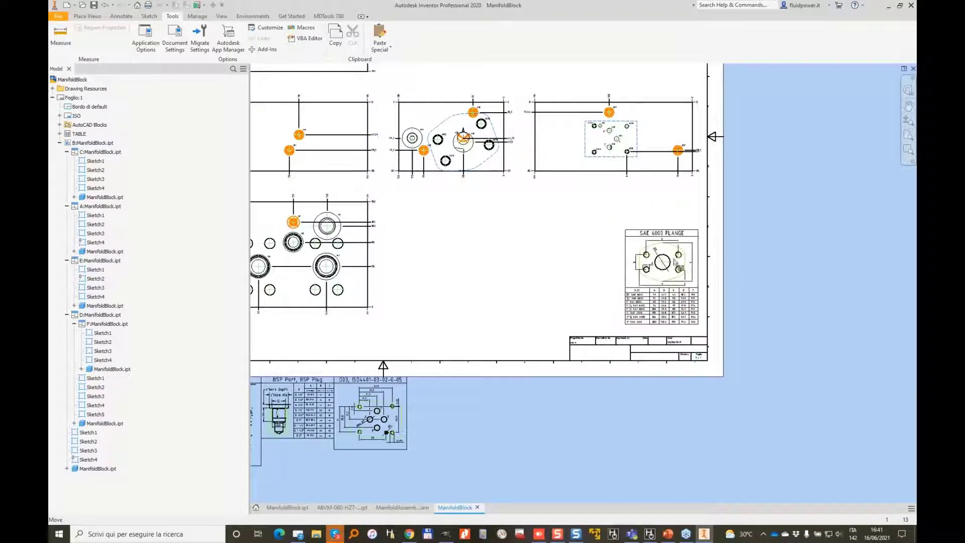
Step: Move the SAE 6000 FLANGE detail into the upper-left corner of the sheet border
left_click_drag(387, 410, 503, 321)
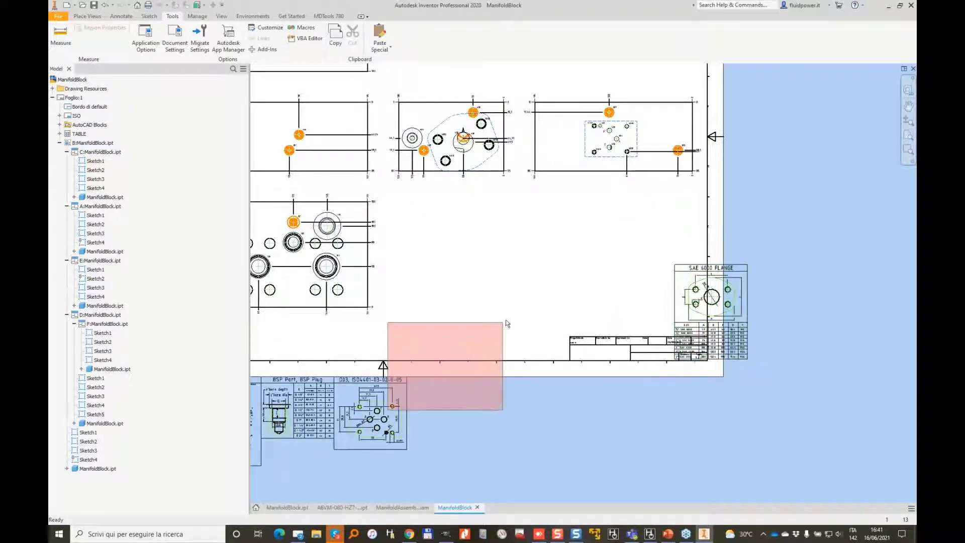
left_click_drag(701, 291, 668, 277)
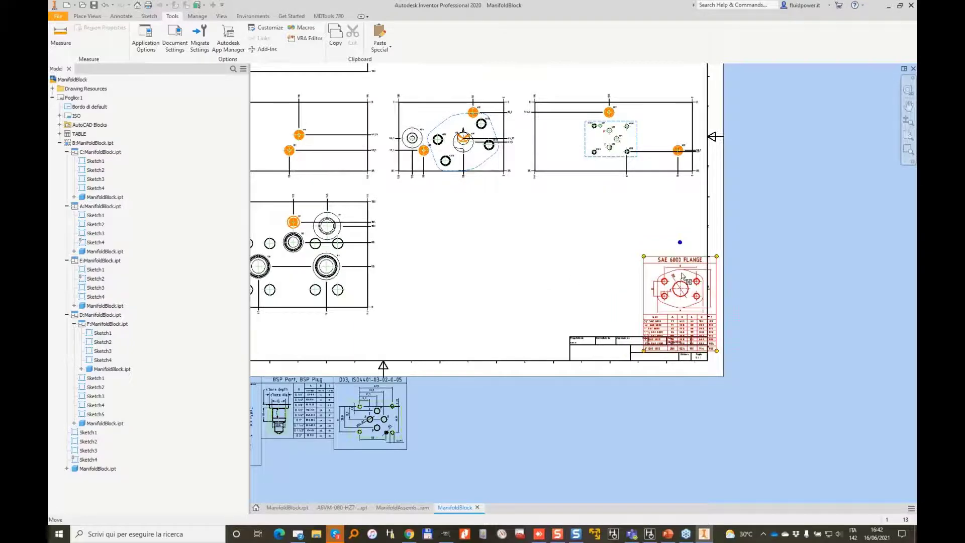
mouse_move(682, 276)
middle_mouse_down()
mouse_move(744, 322)
mouse_move(824, 426)
middle_mouse_up()
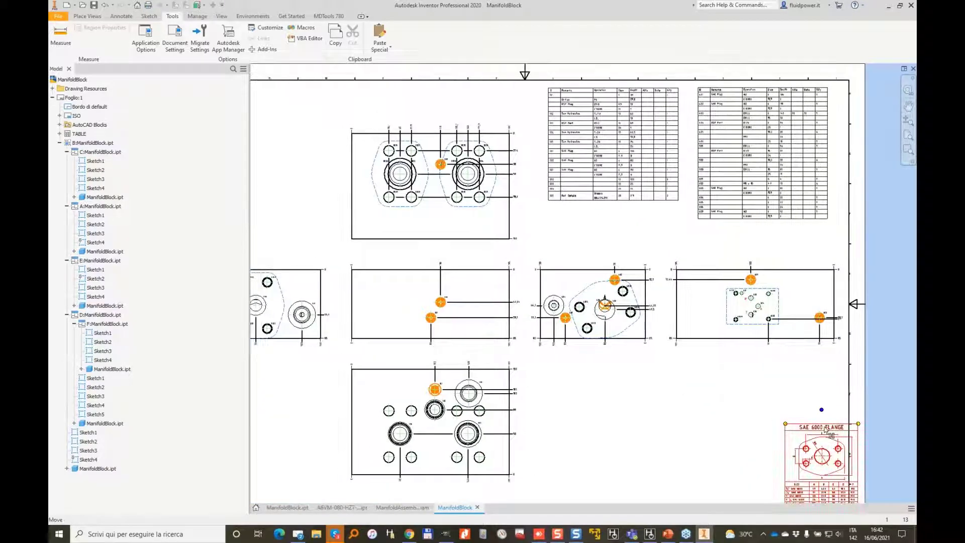
left_click_drag(826, 430, 307, 122)
middle_click_drag(356, 112, 665, 220)
left_click_drag(626, 230, 561, 195)
Step: Move the T-2A cavity detail from below the sheet to directly beneath the SAE 6000 FLANGE detail
middle_click_drag(577, 347, 541, 179)
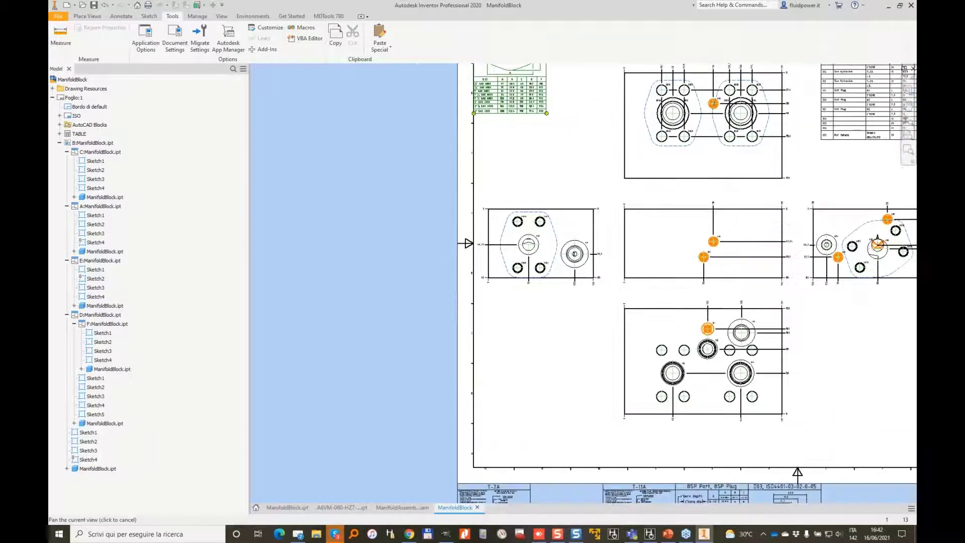
scroll(502, 465, "up", 3)
scroll(507, 455, "down", 3)
middle_click_drag(526, 417, 542, 326)
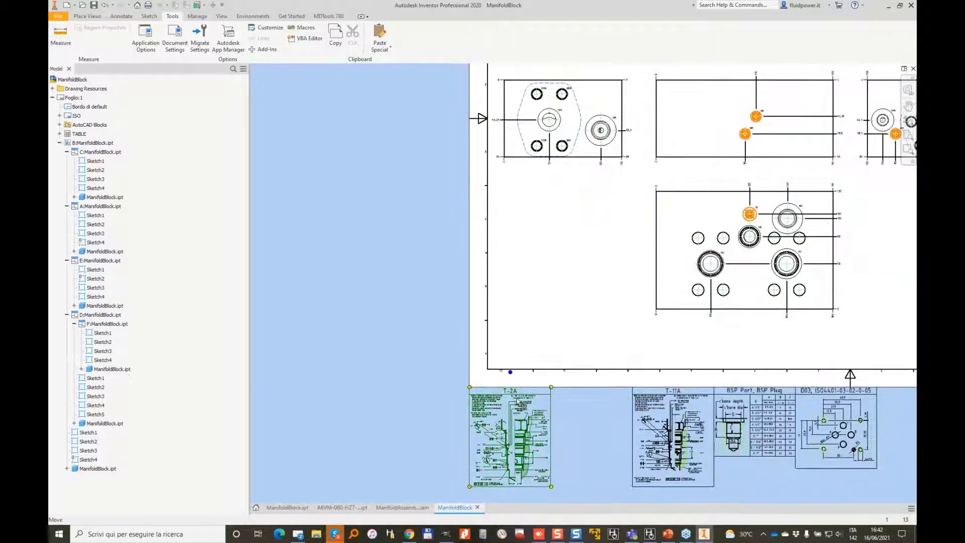
left_click_drag(512, 440, 629, 116)
middle_click_drag(643, 94, 653, 420)
left_click_drag(644, 400, 545, 311)
left_click(628, 277)
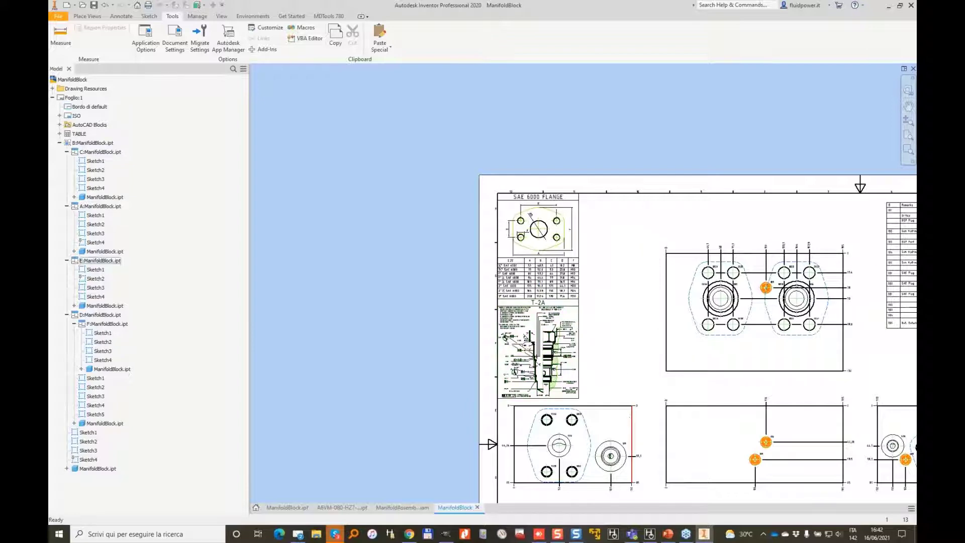
Step: Place the T-11A cavity detail in the sheet's lower-left area, beside the bottom view
middle_click_drag(621, 398, 485, 155)
left_click_drag(540, 499, 463, 381)
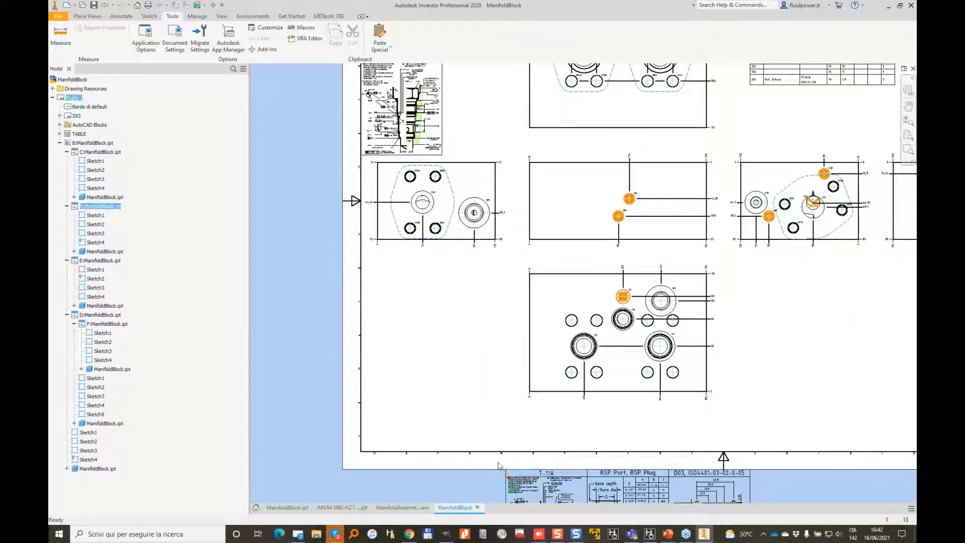
left_click_drag(548, 475, 415, 333)
key("ctrl+z")
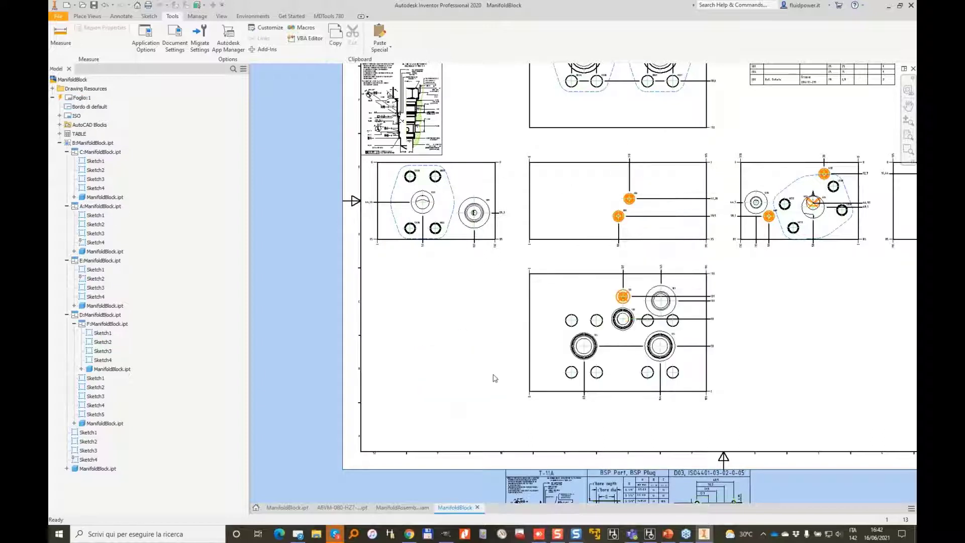
left_click_drag(533, 488, 408, 345)
left_click_drag(647, 490, 852, 319)
middle_click_drag(840, 302, 713, 312)
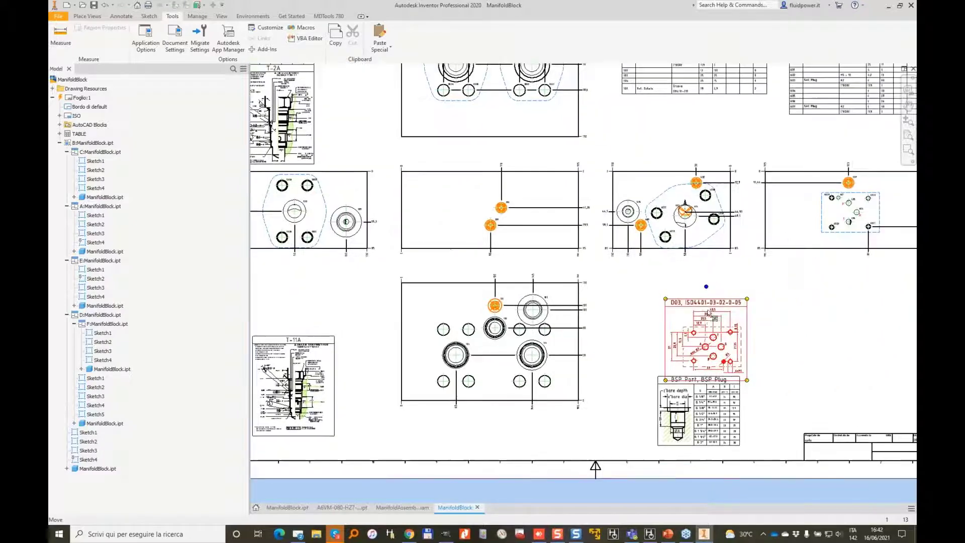
mouse_move(707, 314)
left_mouse_down()
mouse_move(671, 295)
mouse_move(707, 307)
left_mouse_up()
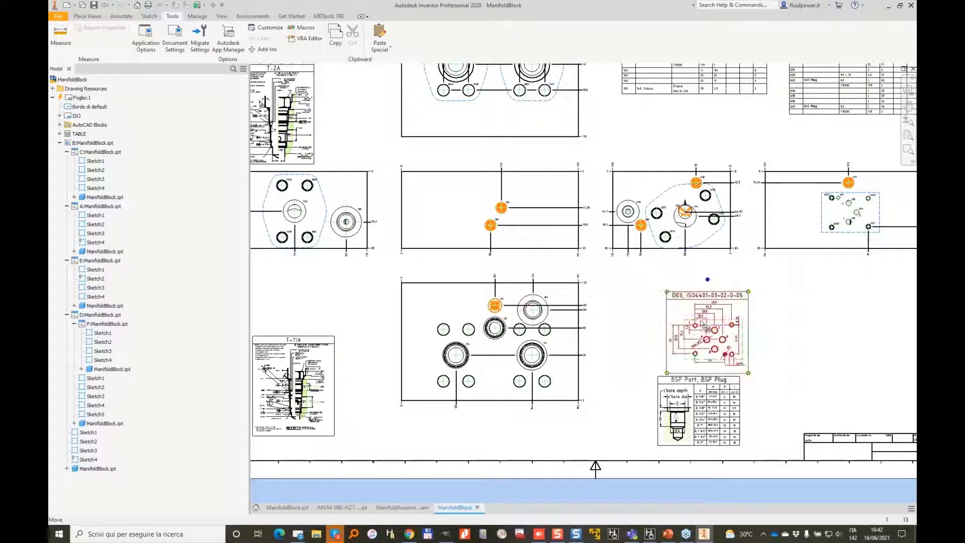
left_click(799, 318)
Step: Show the manifold block's internal details in the drawing views and accept continuing with the command
scroll(788, 336, "up", 3)
mouse_move(793, 289)
middle_mouse_down()
mouse_move(741, 287)
mouse_move(719, 238)
mouse_move(704, 316)
mouse_move(667, 383)
middle_mouse_up()
scroll(732, 230, "down", 5)
scroll(510, 283, "up", 3)
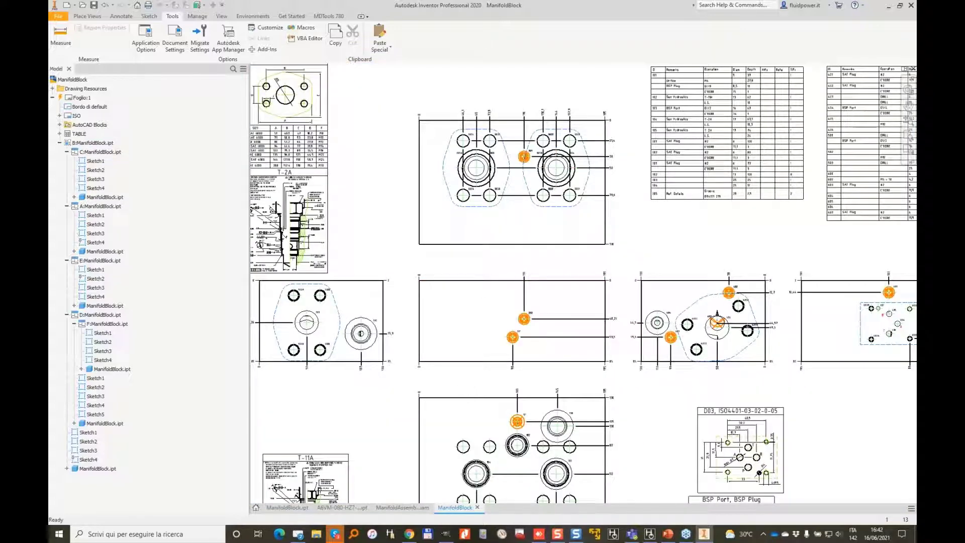
middle_click_drag(463, 445, 471, 362)
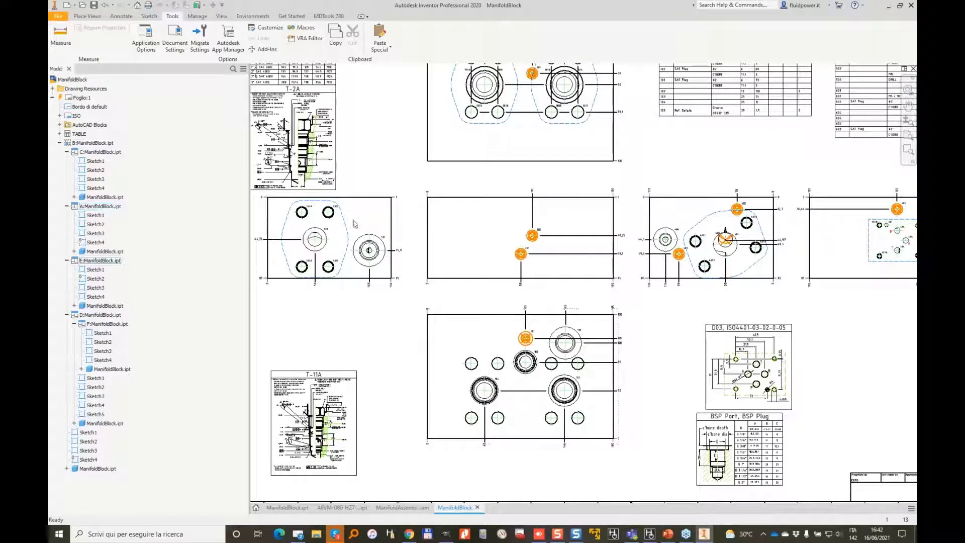
middle_click_drag(436, 110, 457, 211)
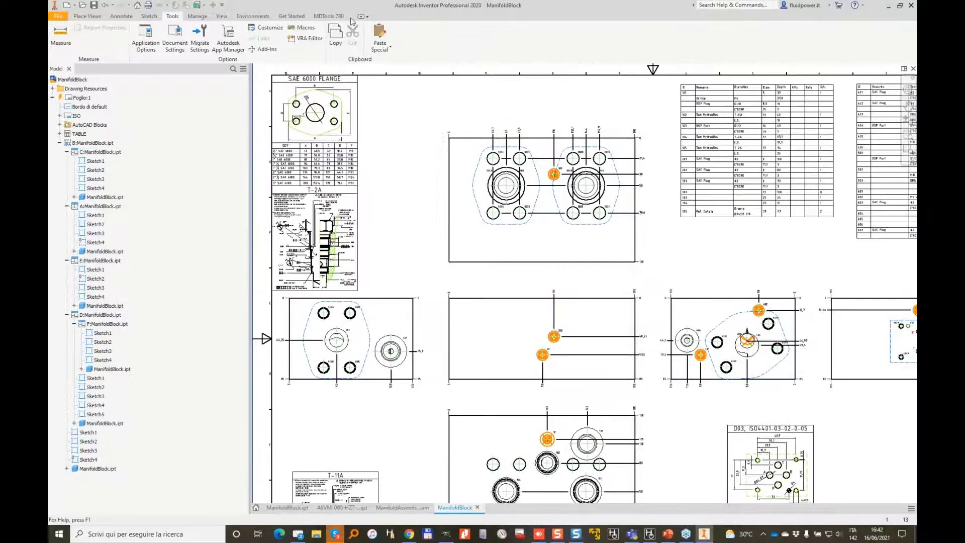
left_click(327, 16)
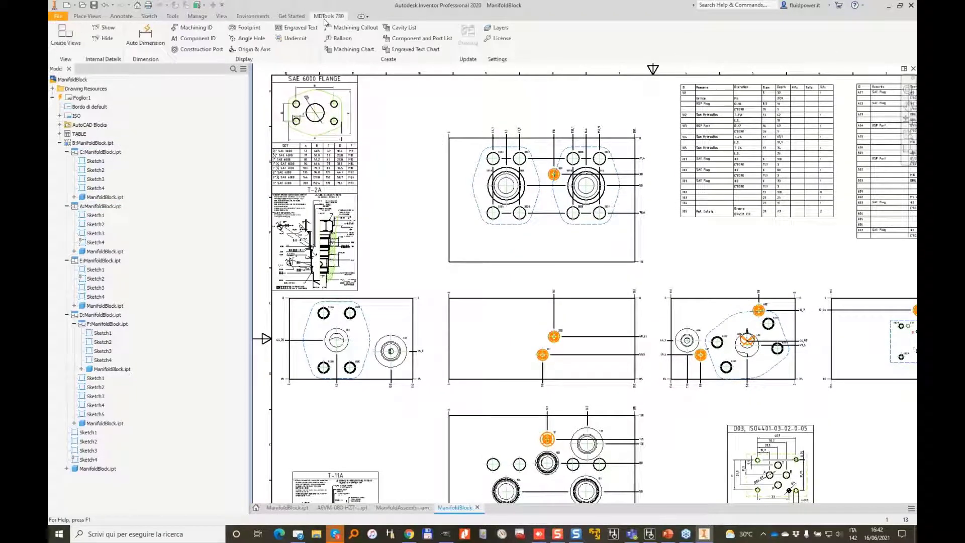
left_click(108, 28)
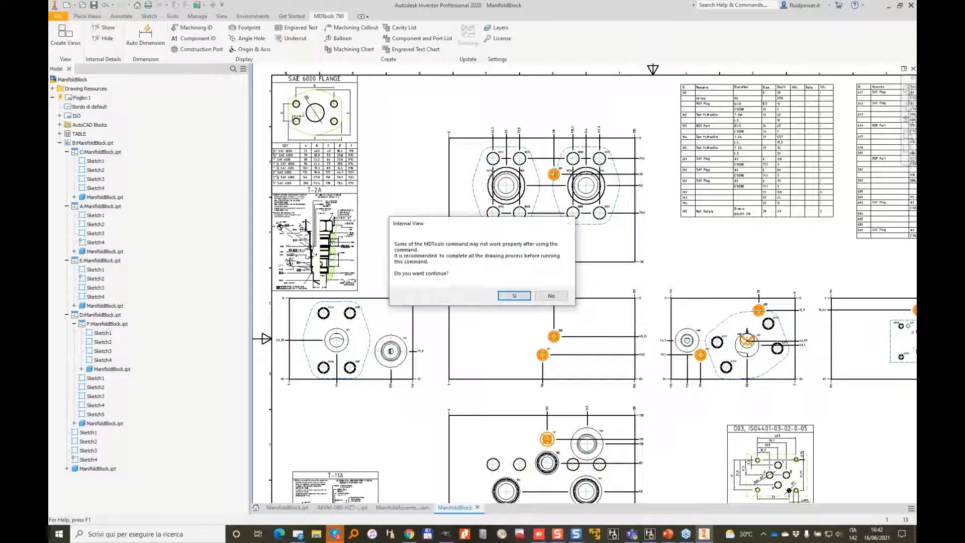
left_click(512, 296)
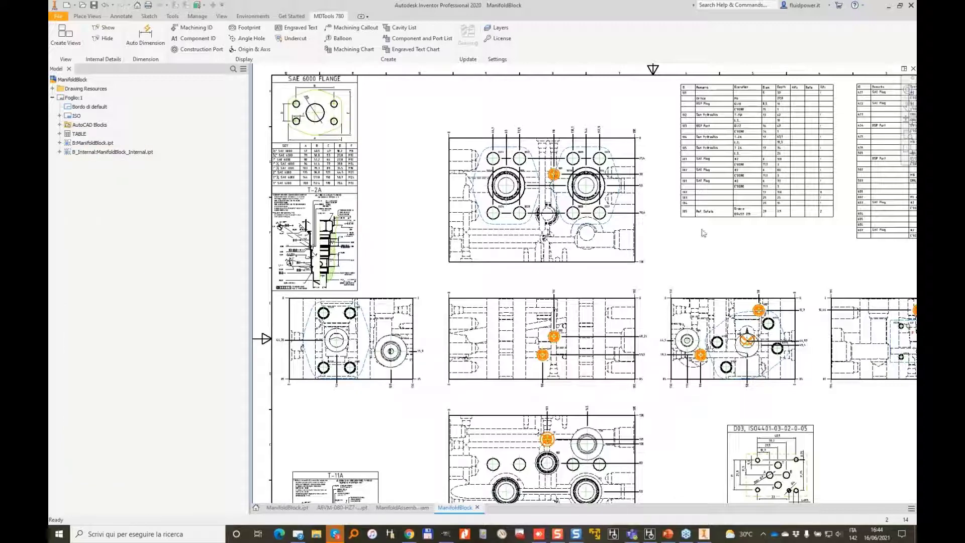
Step: Examine the hidden lines of the internal drillings and cavities in the block's side views
middle_click_drag(746, 229, 492, 147)
scroll(717, 237, "up", 5)
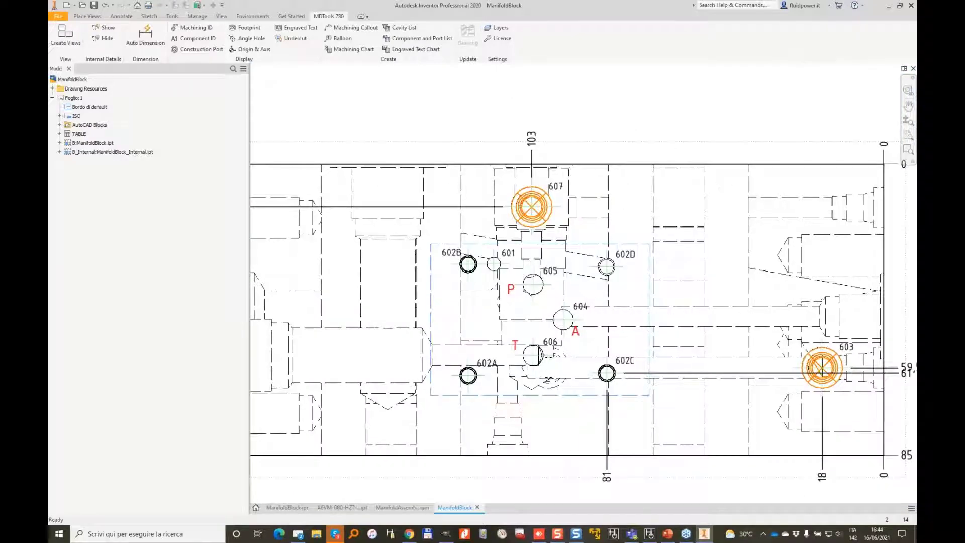
middle_click_drag(336, 324, 628, 326)
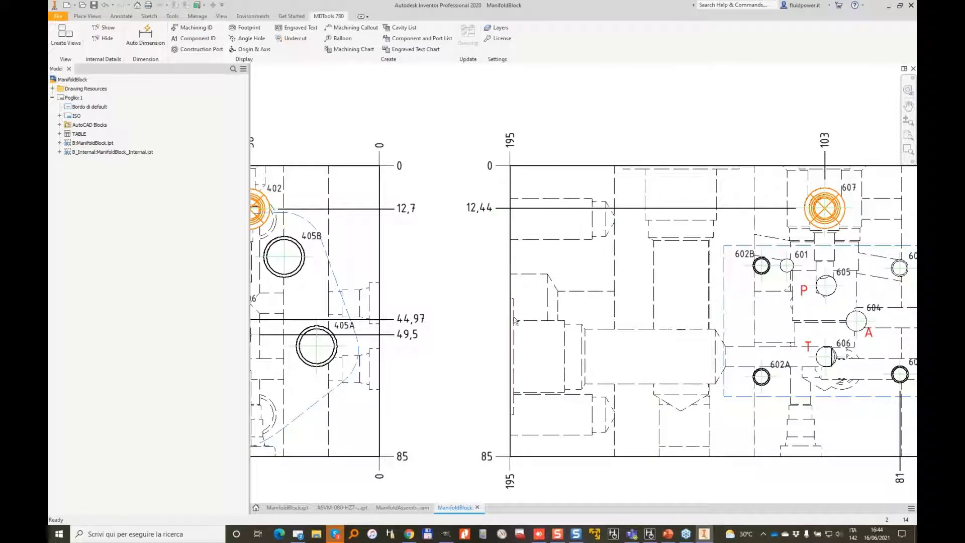
scroll(497, 387, "down", 2)
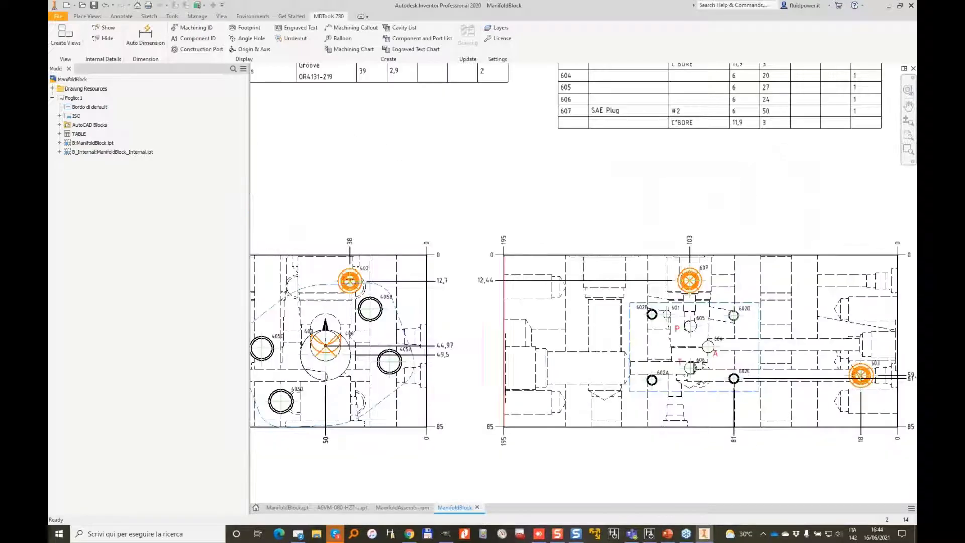
mouse_move(403, 443)
middle_mouse_down()
mouse_move(598, 399)
mouse_move(638, 354)
middle_mouse_up()
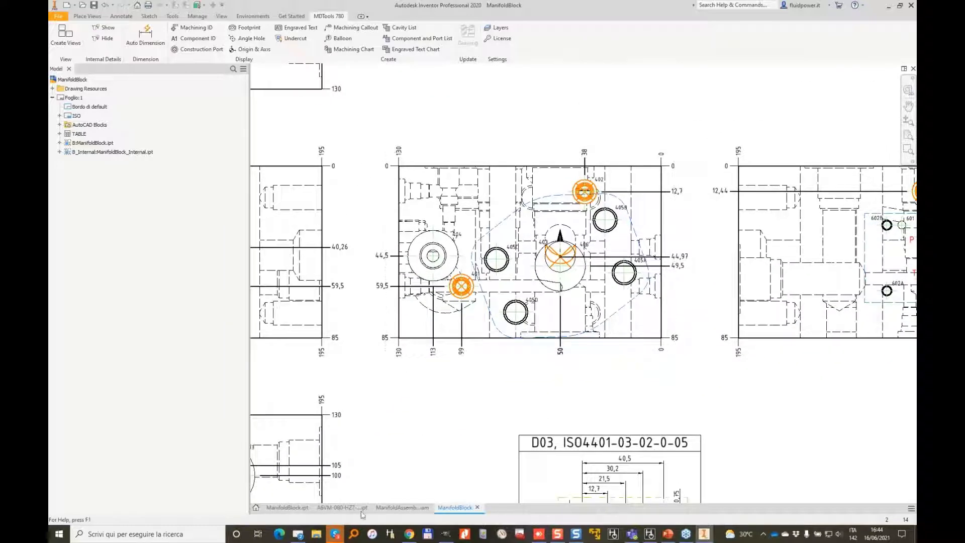
Step: Export the ManifoldBlock part's cavities to a Manifold Data File named MANIFOLDBLOCK
left_click(290, 509)
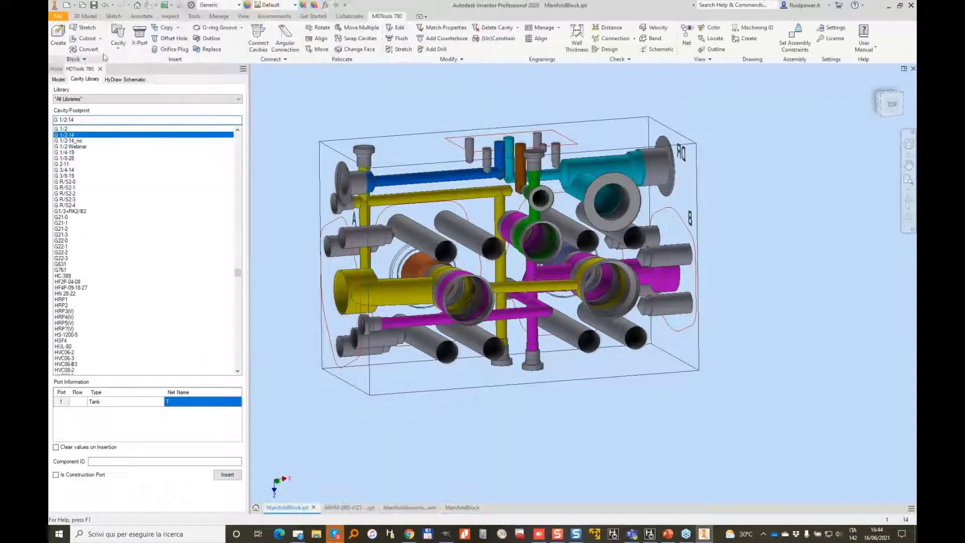
left_click(58, 38)
left_click(69, 81)
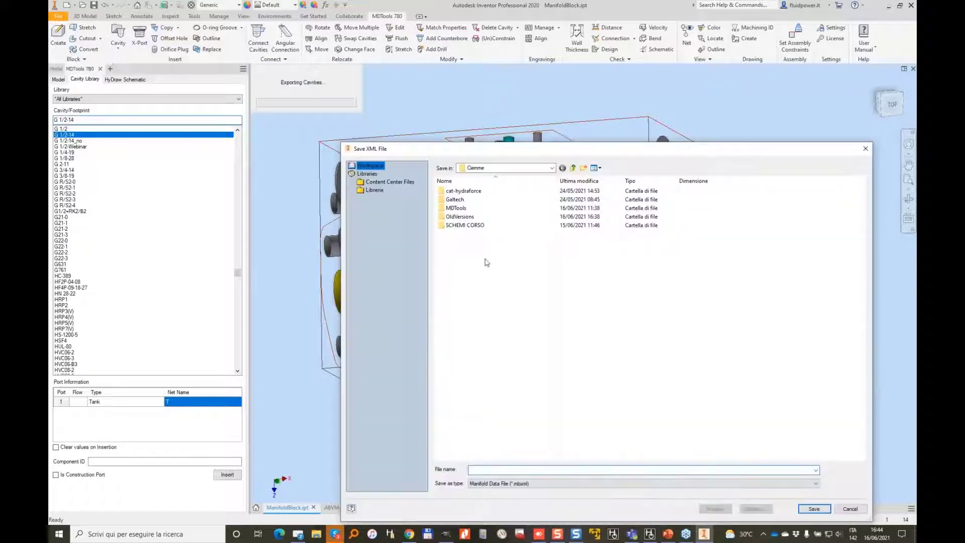
left_click(507, 469)
type("MANI")
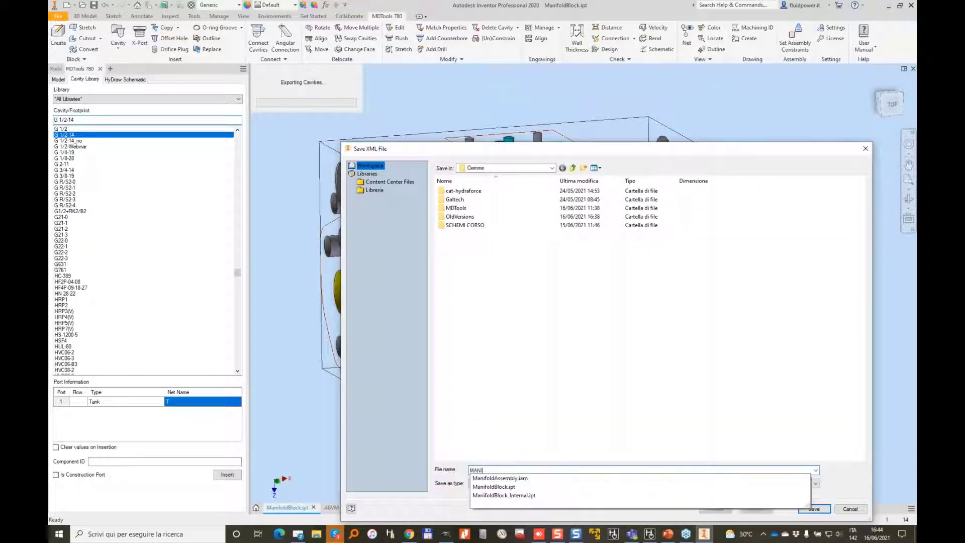
type("FOLDBLOCK")
key("Return")
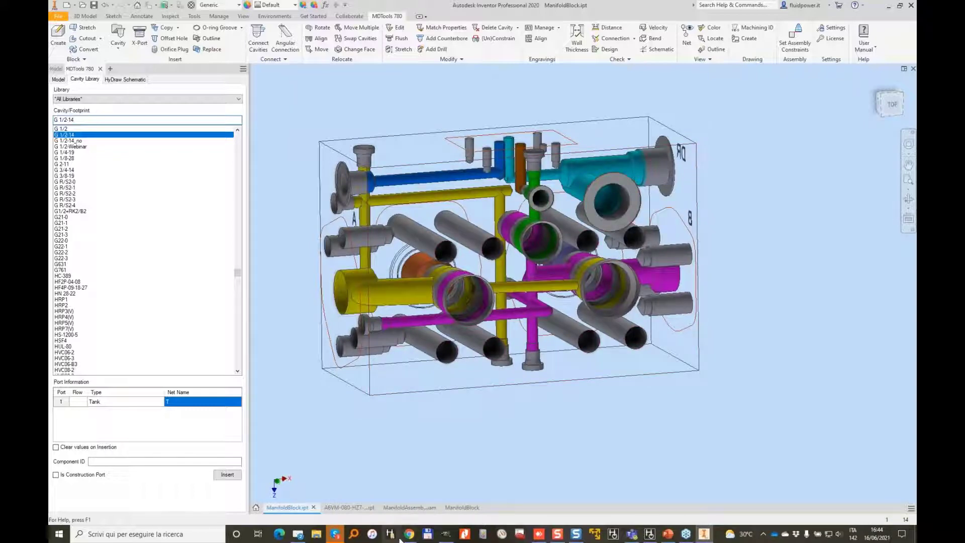
Step: Switch to Chrome, load manifoldedge.com and open its sign-in page
left_click(409, 534)
left_click(393, 88)
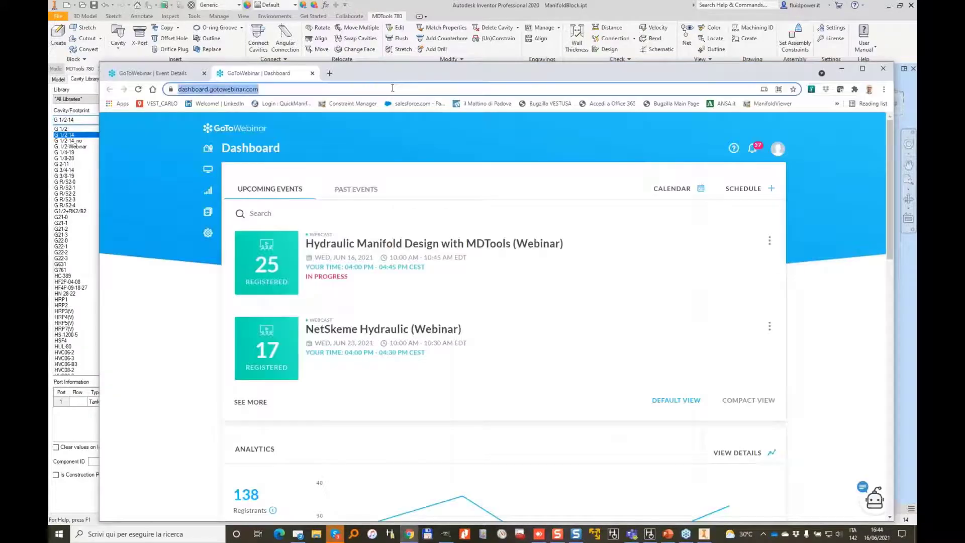
type("MANIFO")
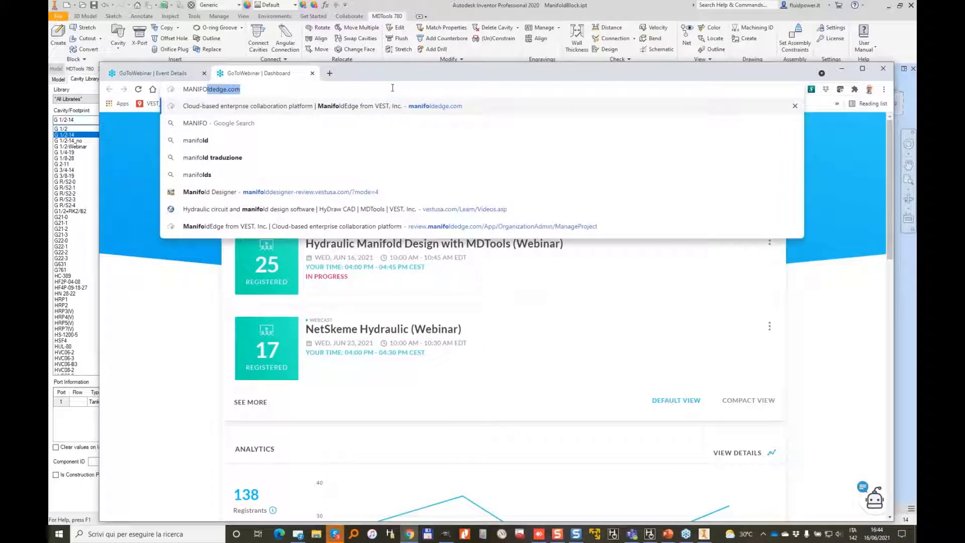
key("Down")
key("Down")
key("Down")
key("Down")
key("Down")
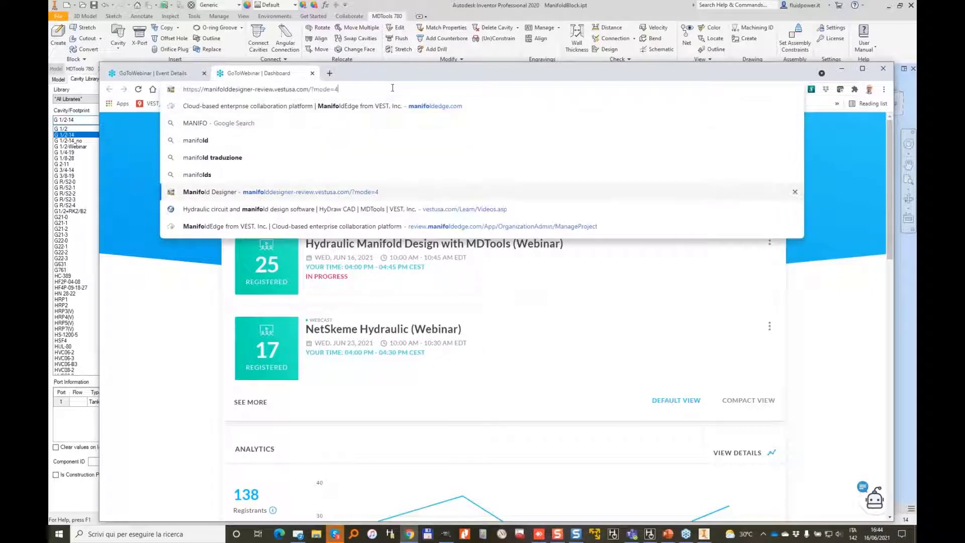
key("Escape")
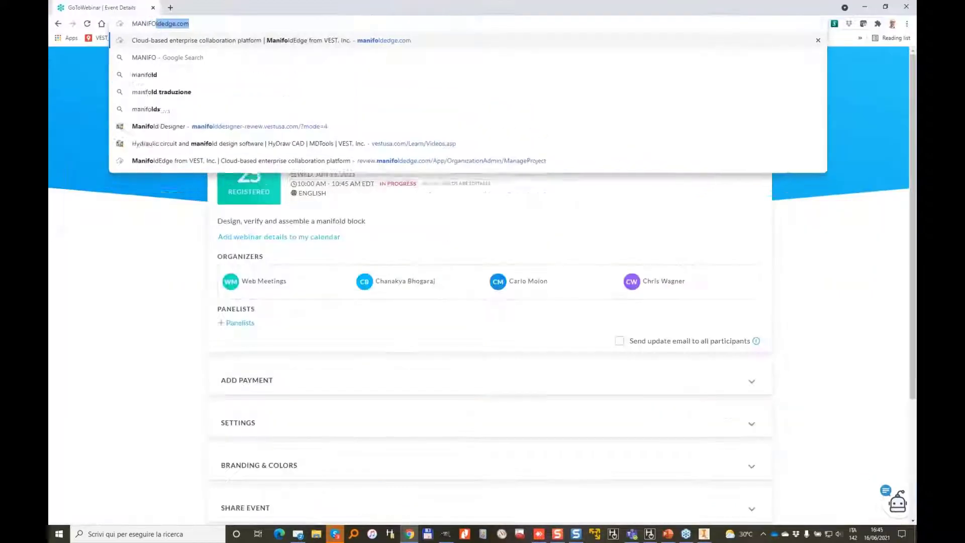
type("L")
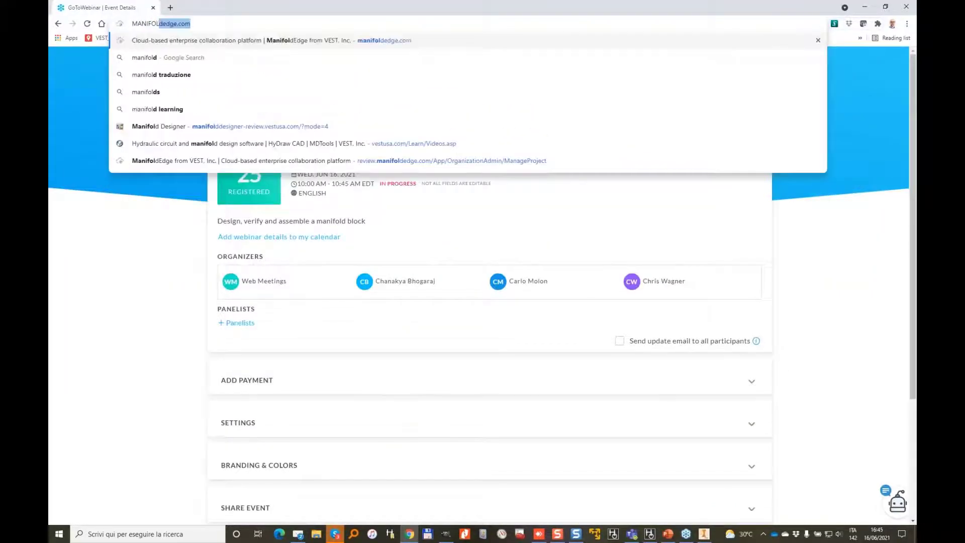
key("Return")
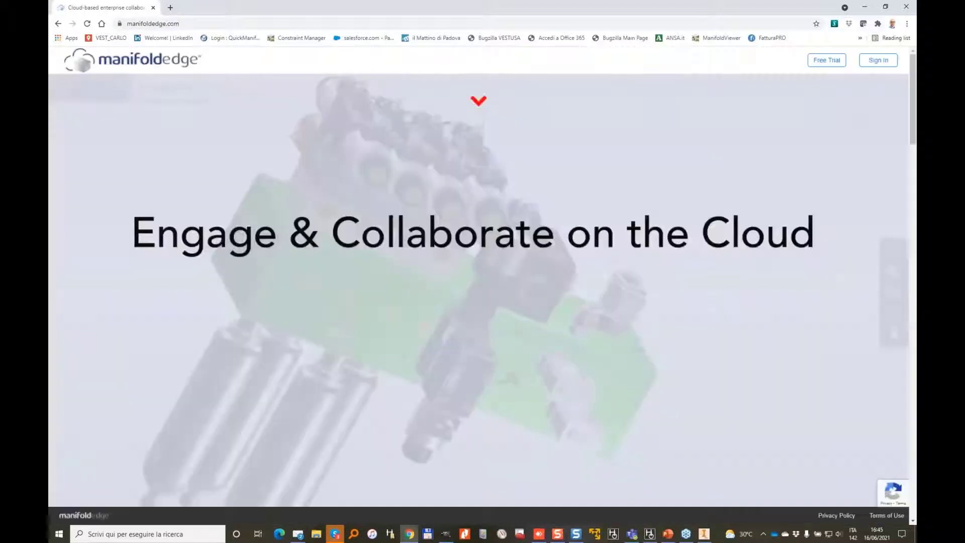
left_click(880, 60)
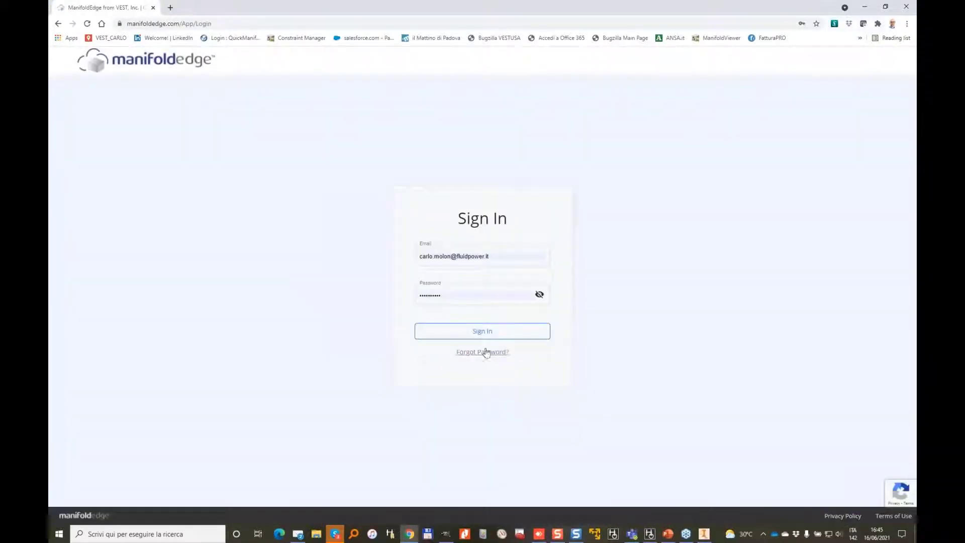
Step: Sign in to ManifoldEdge with the saved credentials and open the Blocco Winner project from the project list
left_click(490, 334)
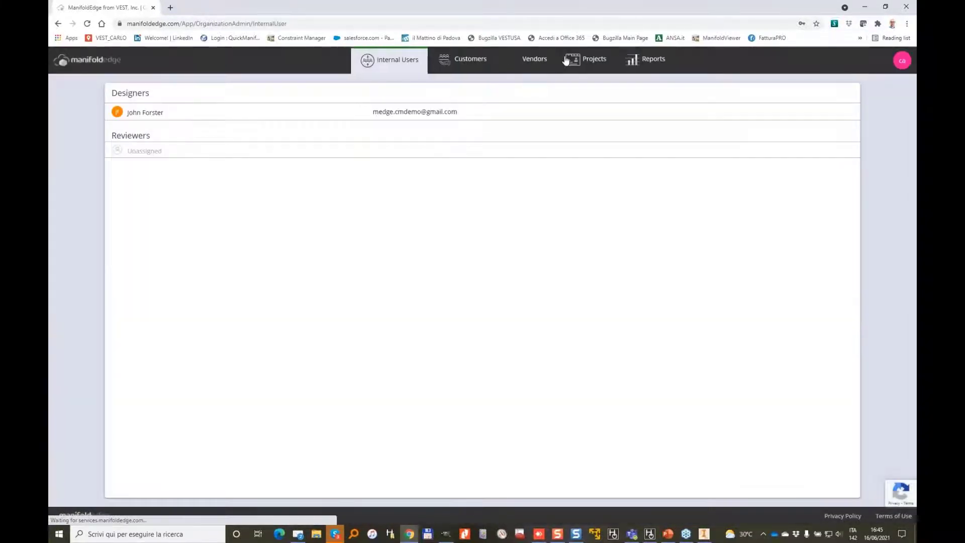
left_click(572, 59)
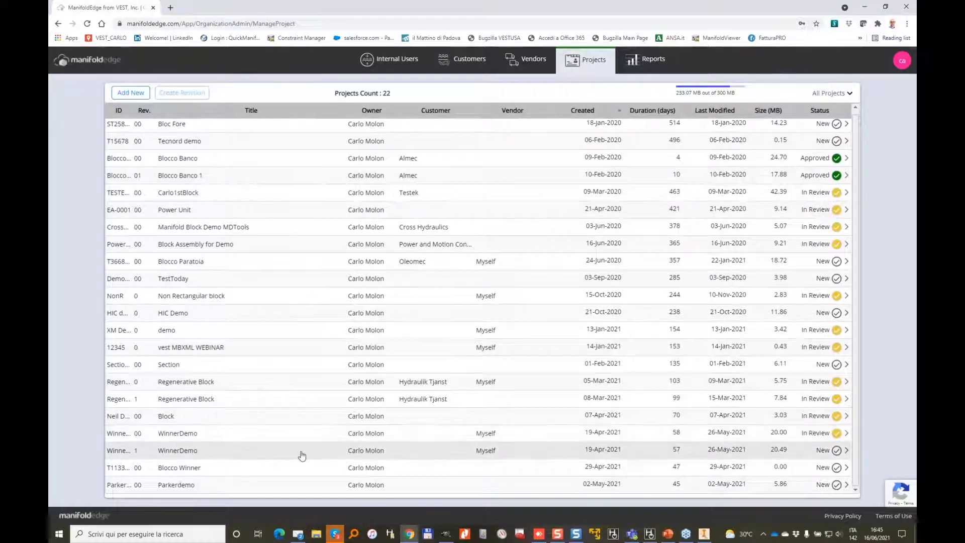
left_click(176, 469)
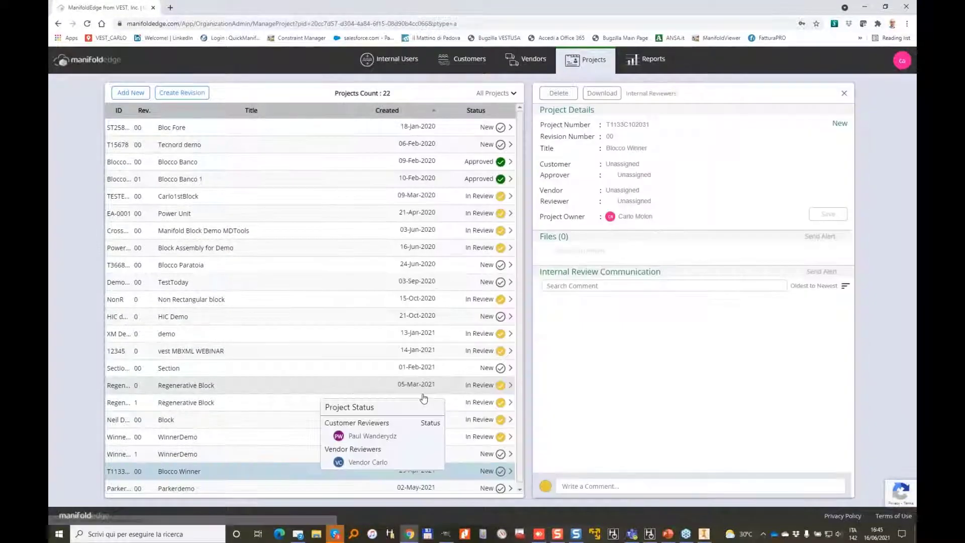
Step: Upload the file MANIFOLDBLOCK.mbxml to the Blocco Winner project's files
left_click(546, 251)
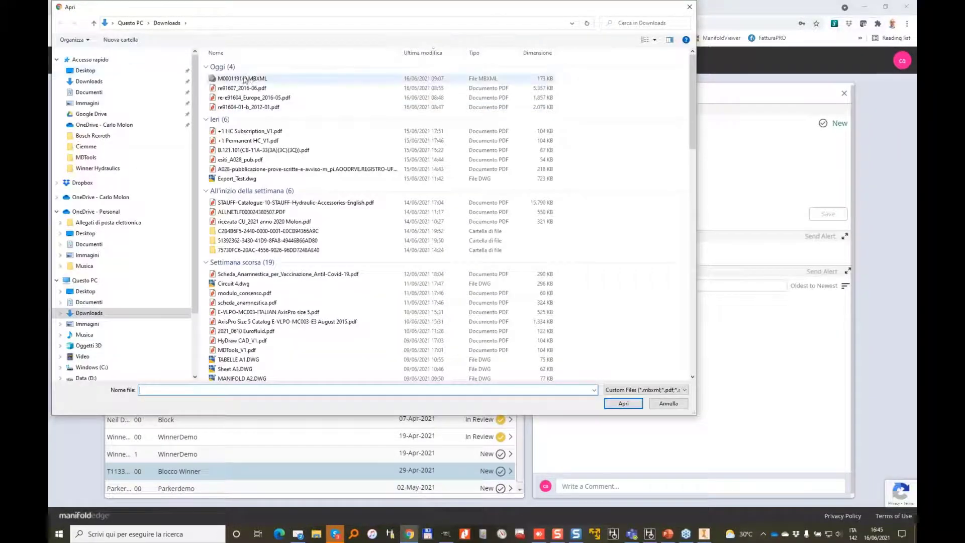
left_click(75, 60)
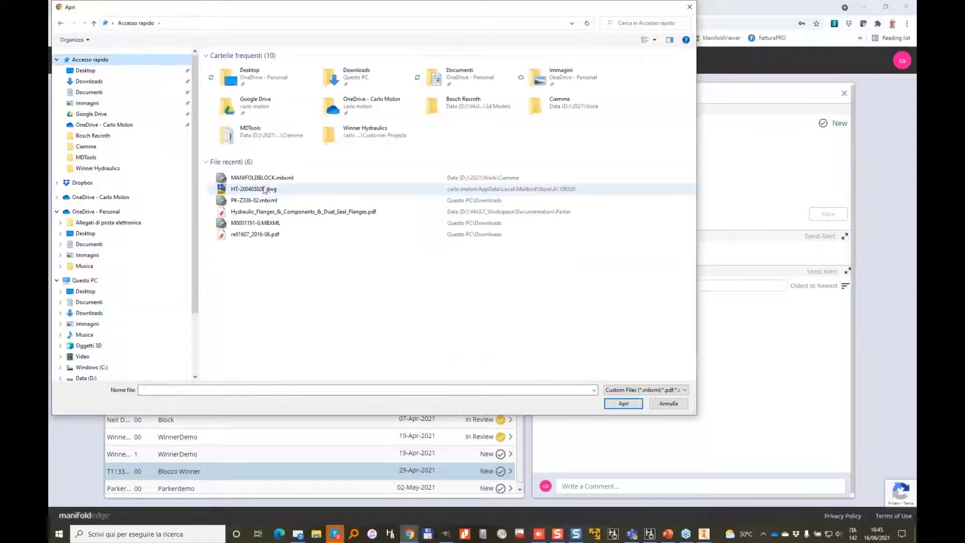
double_click(264, 178)
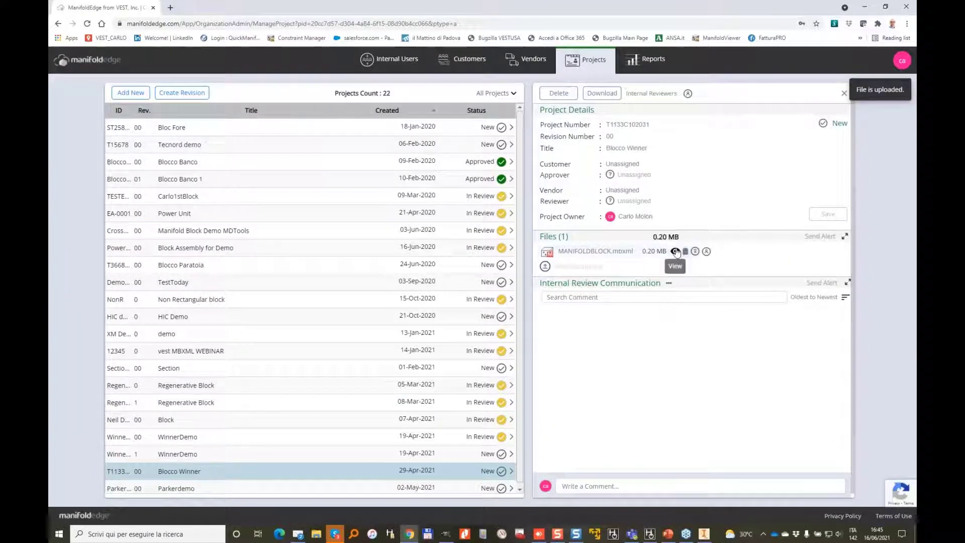
Step: Open the uploaded MANIFOLDBLOCK.mbxml in the viewer and inspect the block's internal cavities and drillings from several angles
left_click(675, 252)
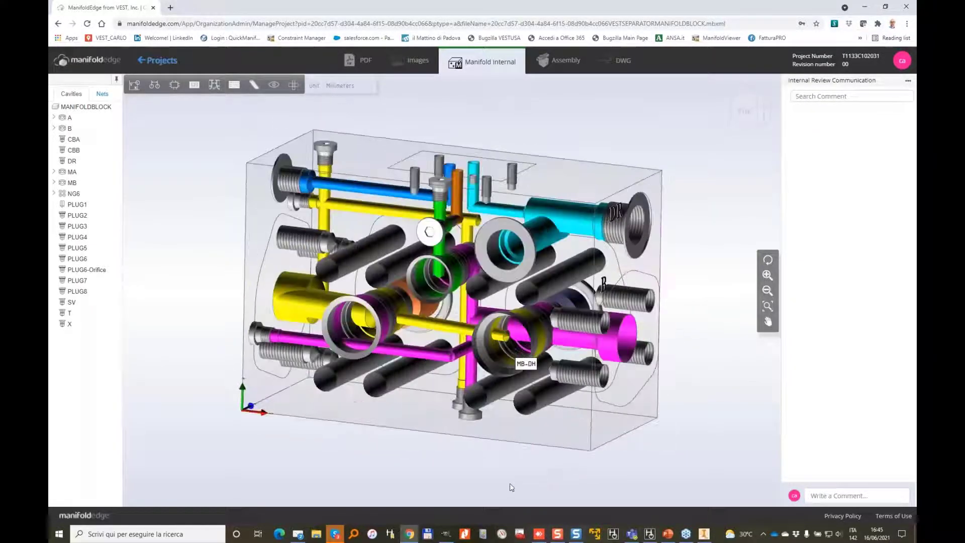
left_click_drag(511, 488, 418, 409)
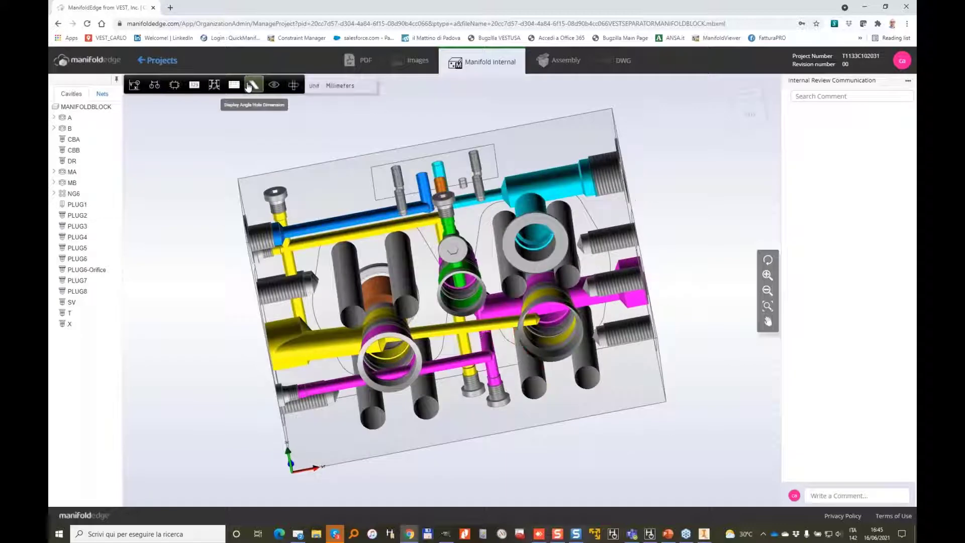
left_click_drag(408, 337, 430, 339)
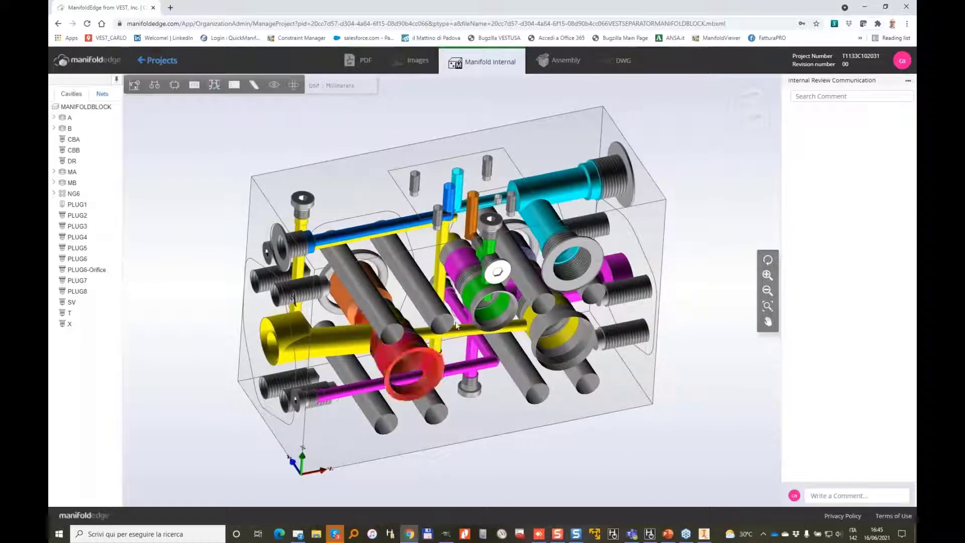
left_click(470, 333)
left_click(539, 344)
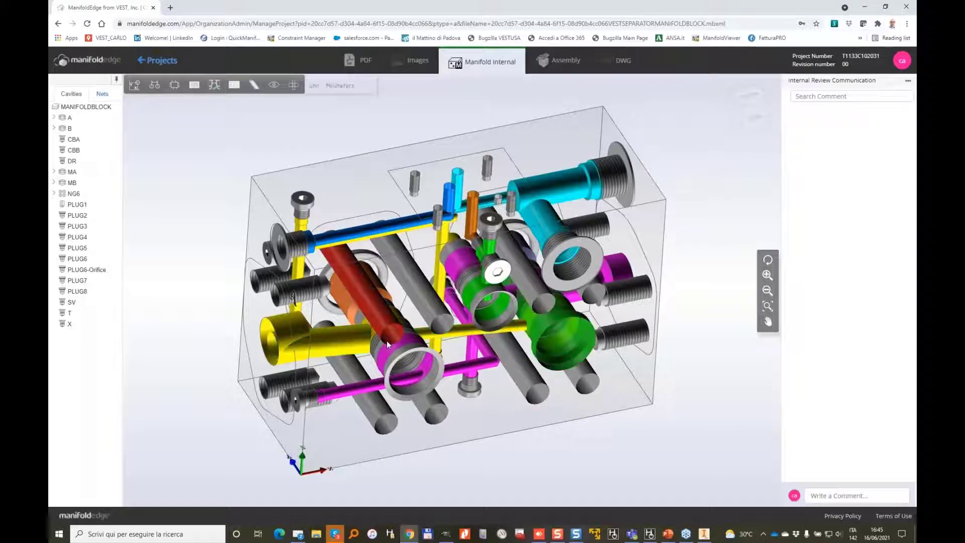
Step: Display the intersection details between the long yellow horizontal drilling and the cavity at its far end
left_click(293, 85)
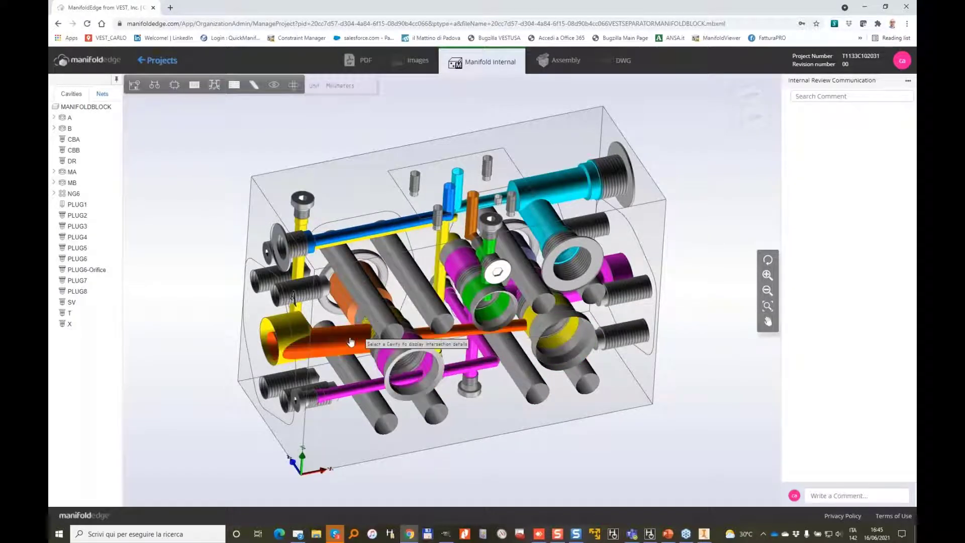
left_click(472, 346)
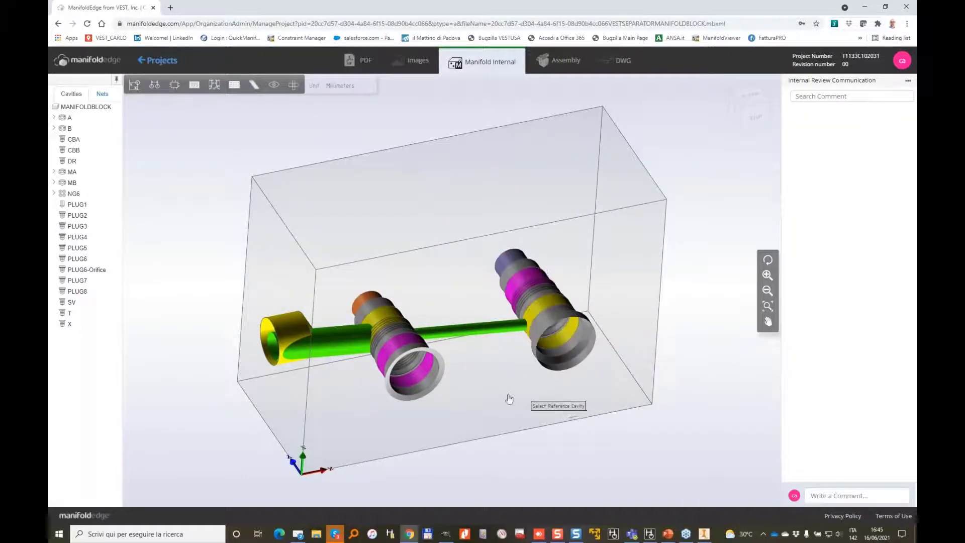
left_click(541, 351)
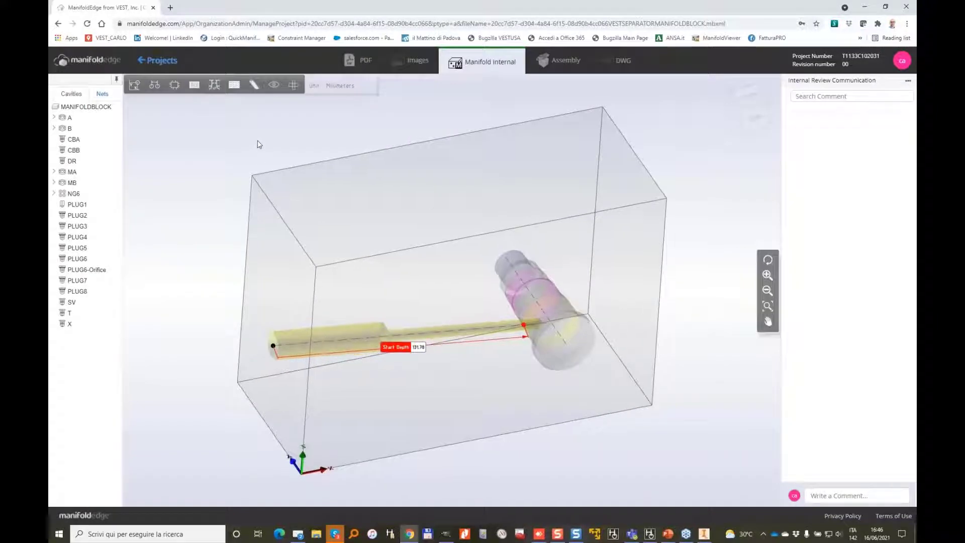
Step: Display the locations of all cavities on the block's top face
left_click(164, 86)
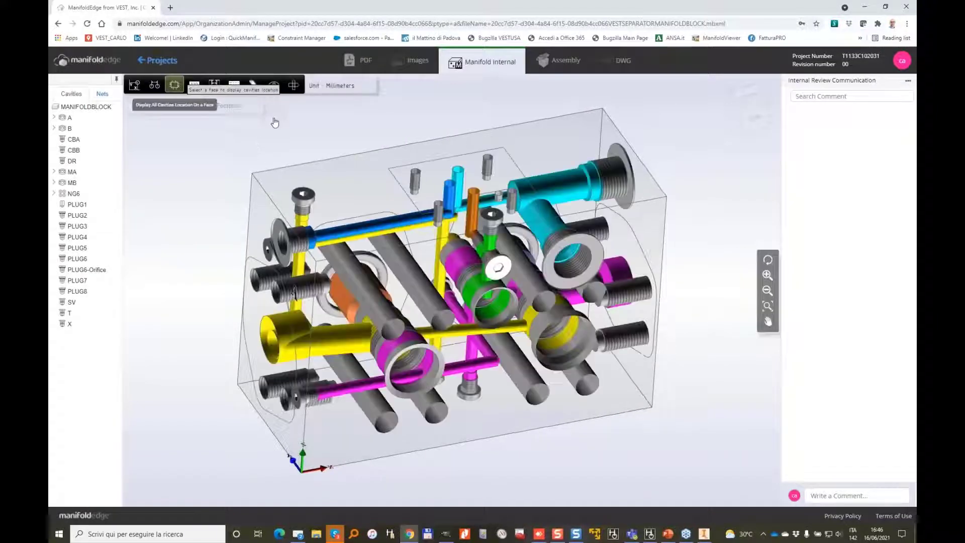
left_click(367, 197)
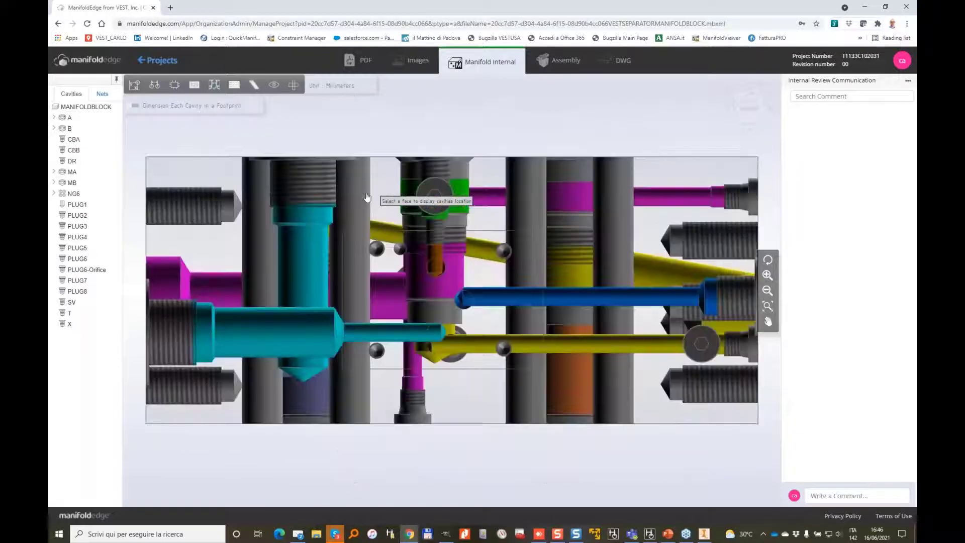